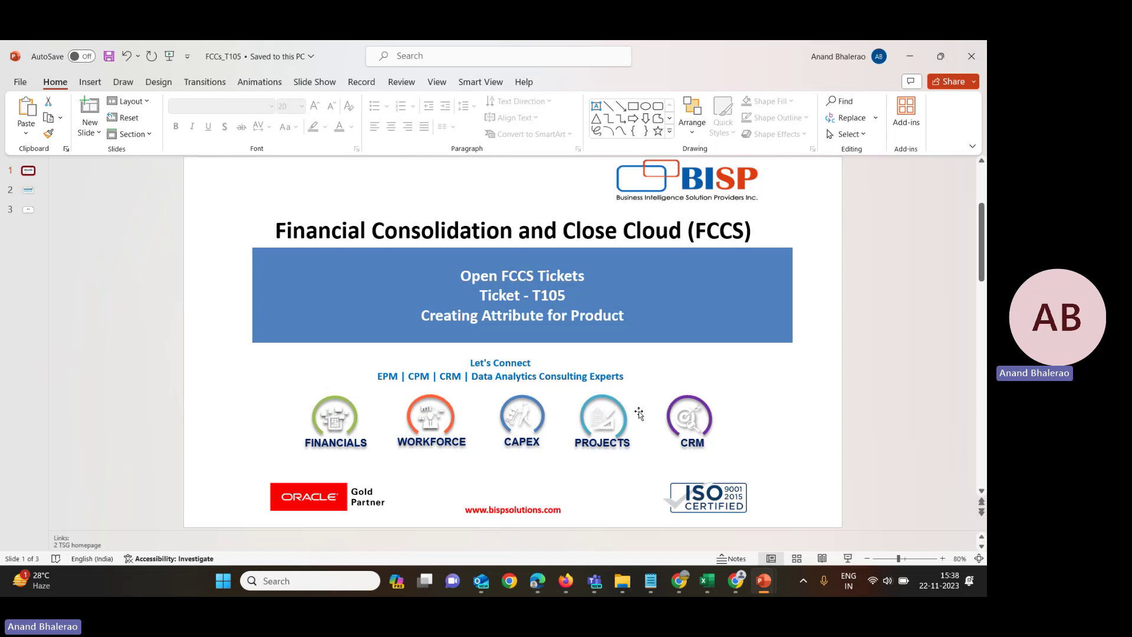
Show the ticket T105 slide full screen, read its issue, resolution and available information, and end the slide show.
{"action": "left_click", "coordinate": [26, 192]}
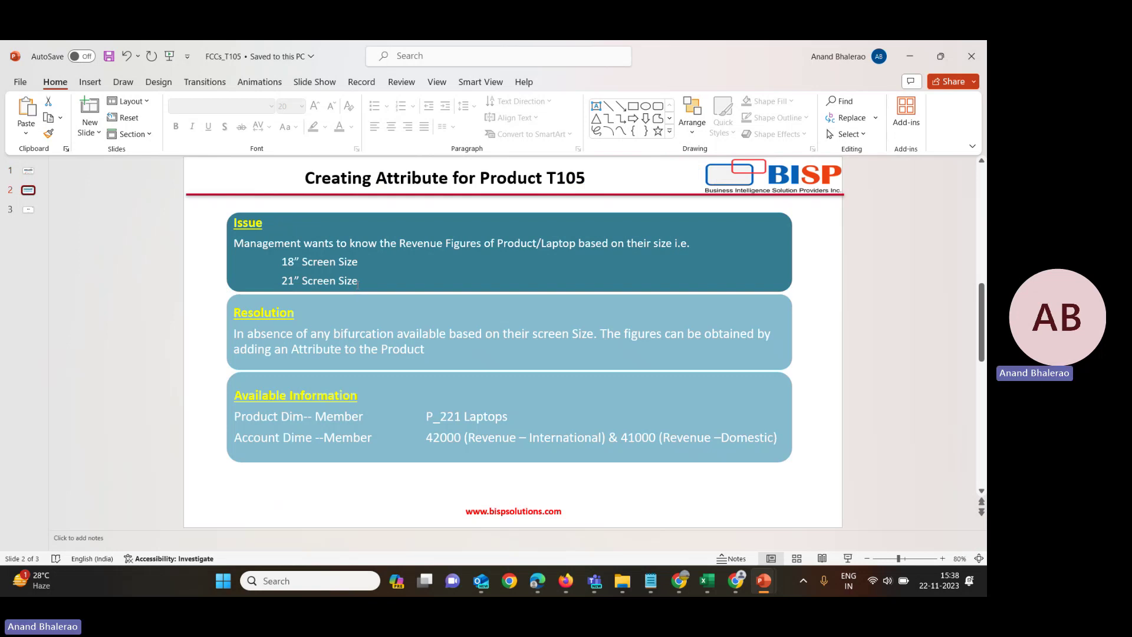
{"action": "left_click", "coordinate": [847, 559]}
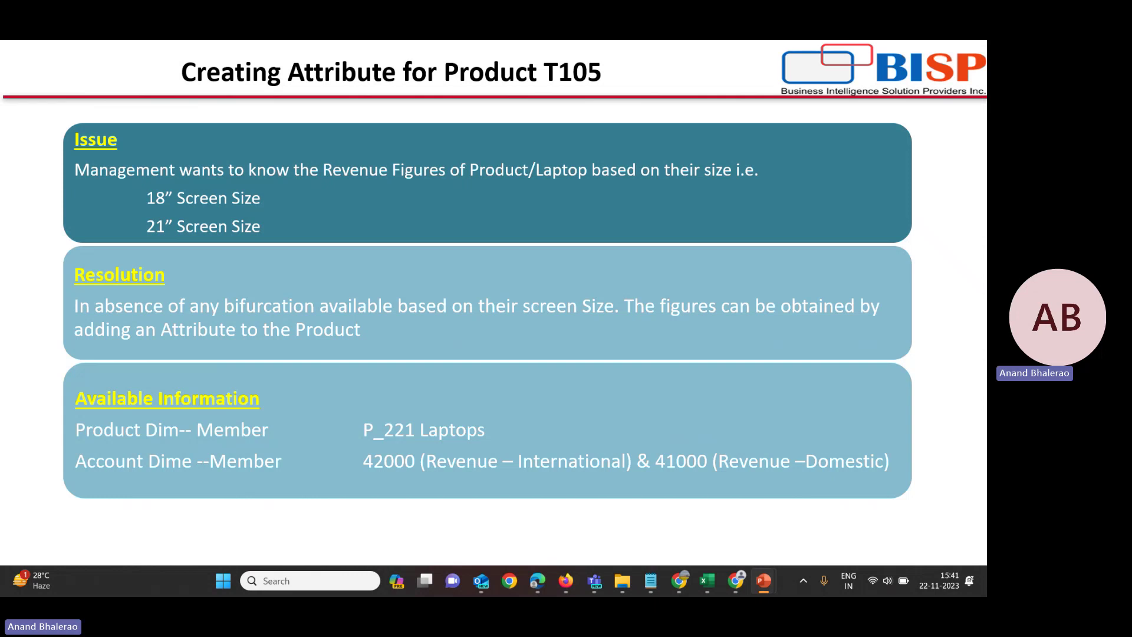
{"action": "key", "text": "Escape"}
Switch to EPM Cloud Financial Consolidation and Close in Firefox and open the Dimensions page.
{"action": "mouse_move", "coordinate": [570, 581]}
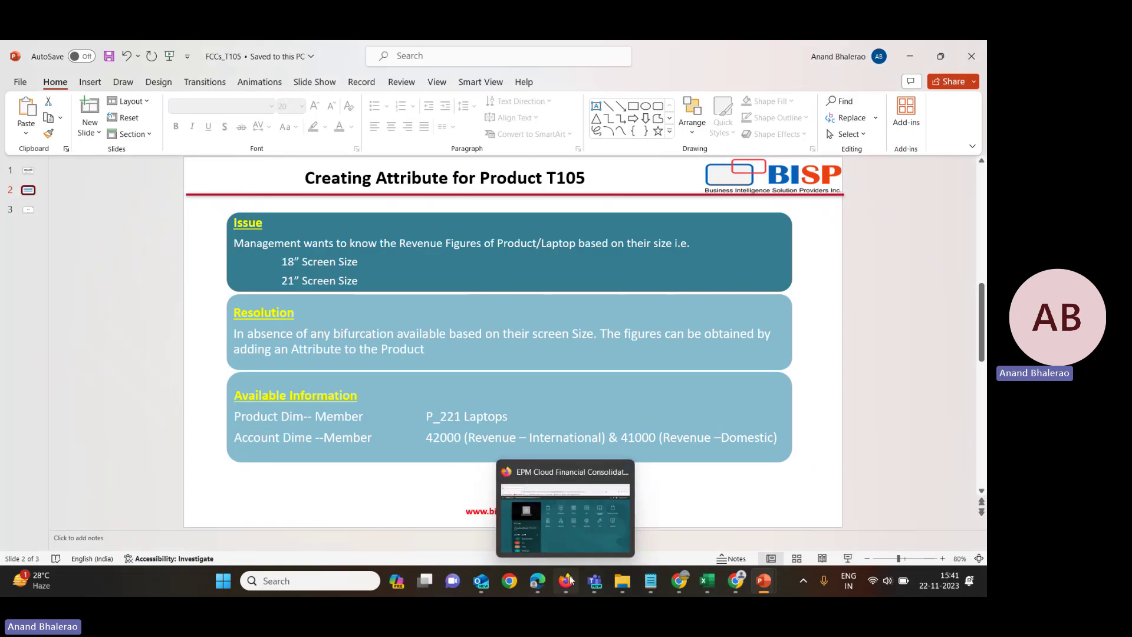
{"action": "left_click", "coordinate": [553, 532]}
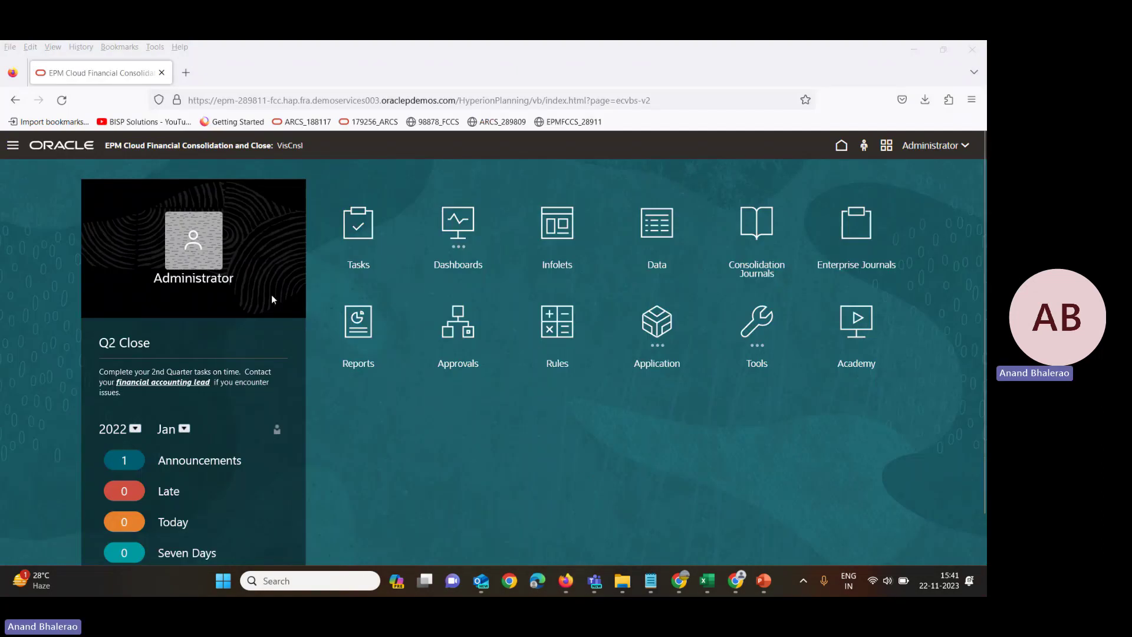
{"action": "left_click", "coordinate": [13, 147]}
{"action": "left_click", "coordinate": [13, 148]}
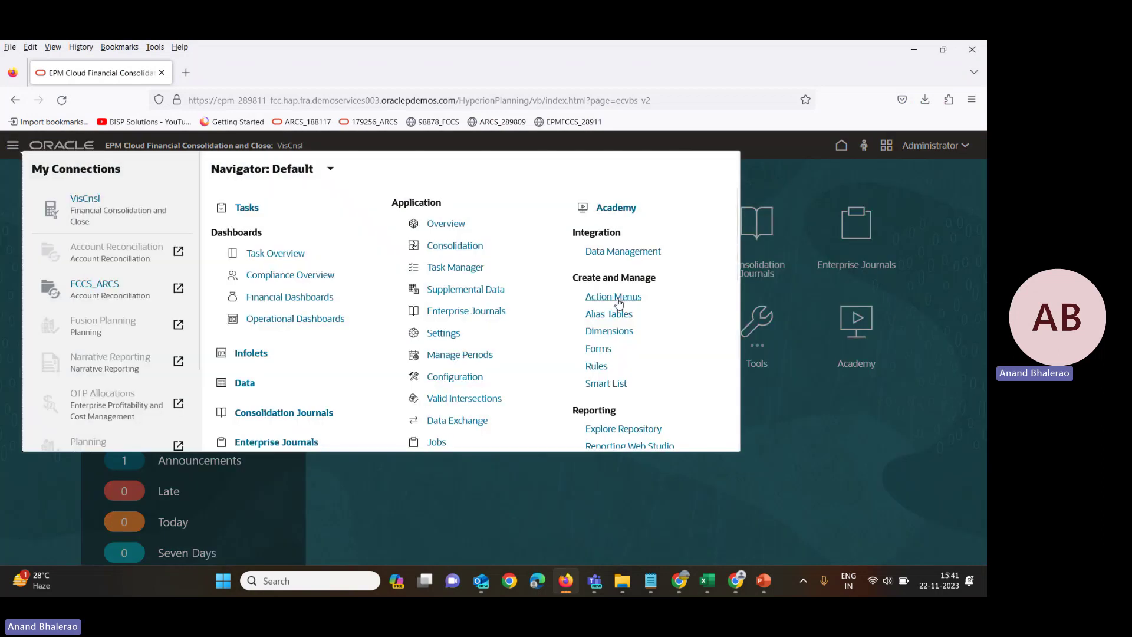
{"action": "left_click", "coordinate": [618, 332]}
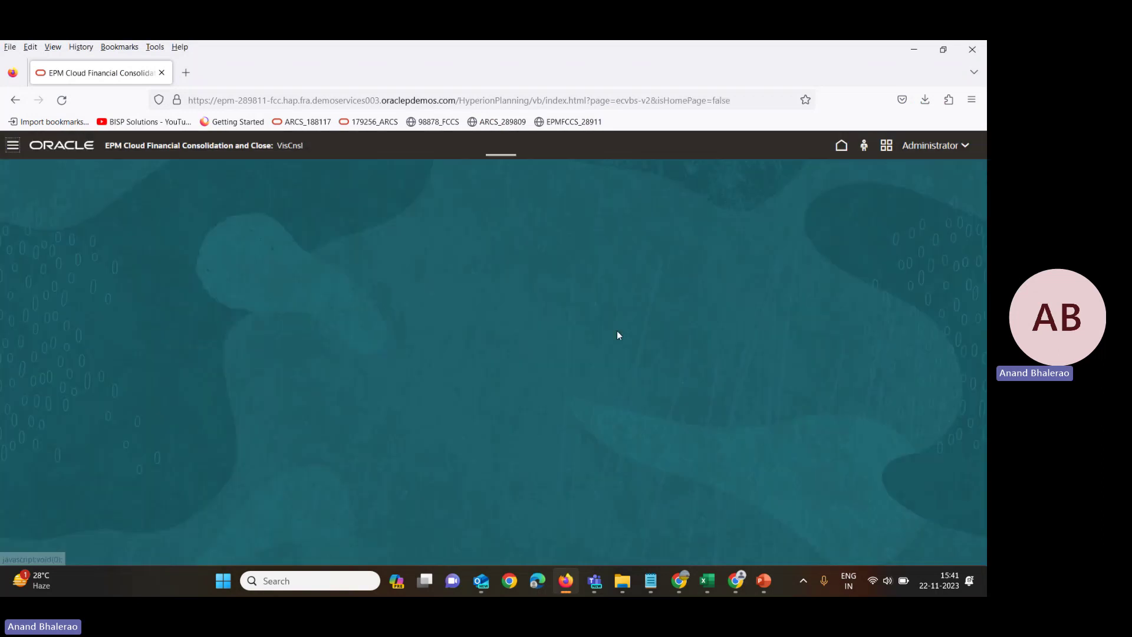
{"action": "mouse_move", "coordinate": [594, 580]}
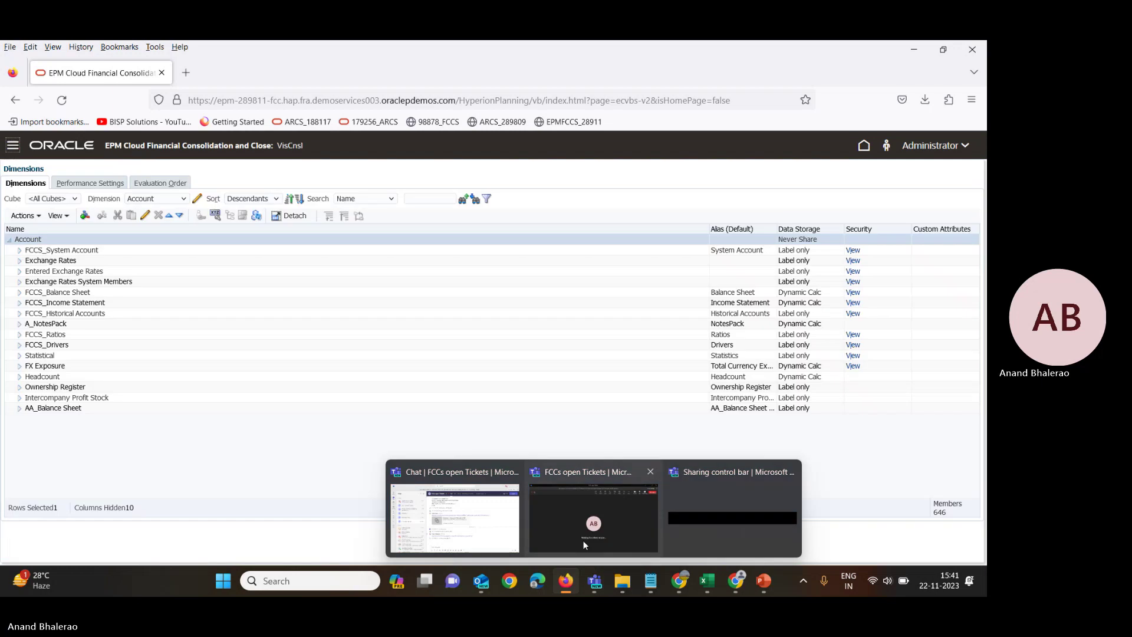
{"action": "left_click", "coordinate": [583, 540]}
{"action": "left_click", "coordinate": [566, 581]}
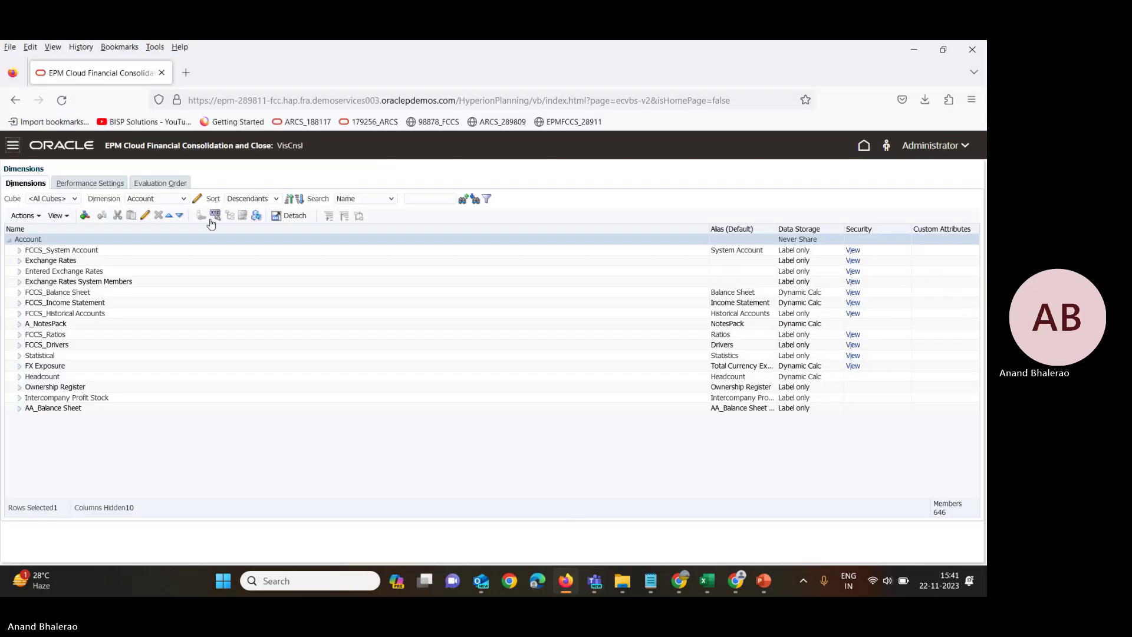
Display the Product dimension and open its custom attributes and values for management.
{"action": "left_click", "coordinate": [175, 200]}
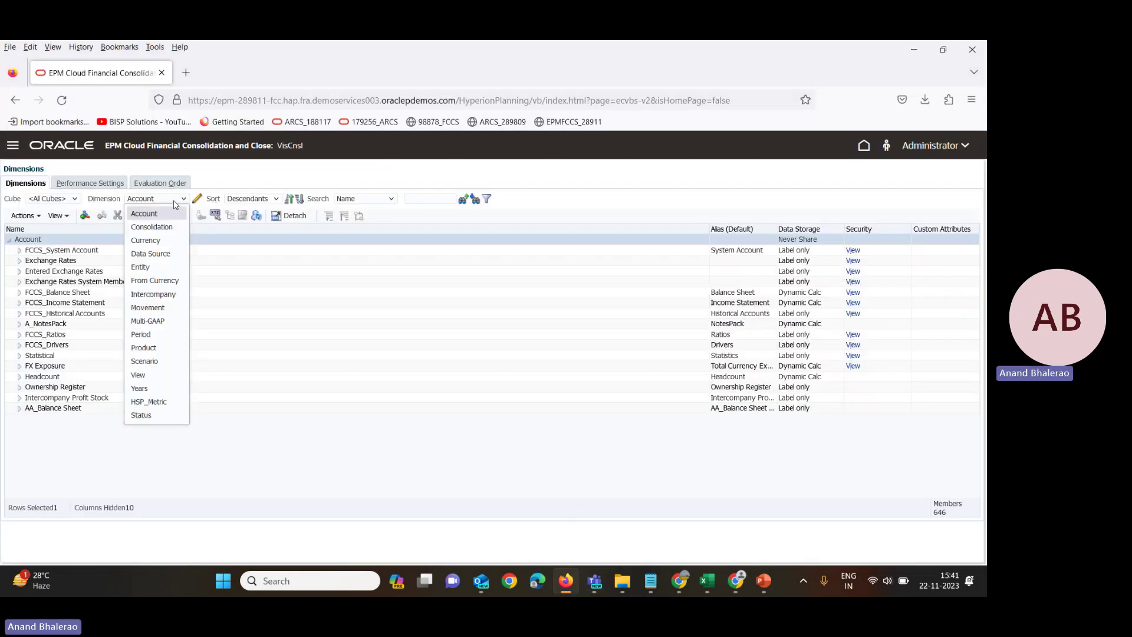
{"action": "left_click", "coordinate": [168, 347]}
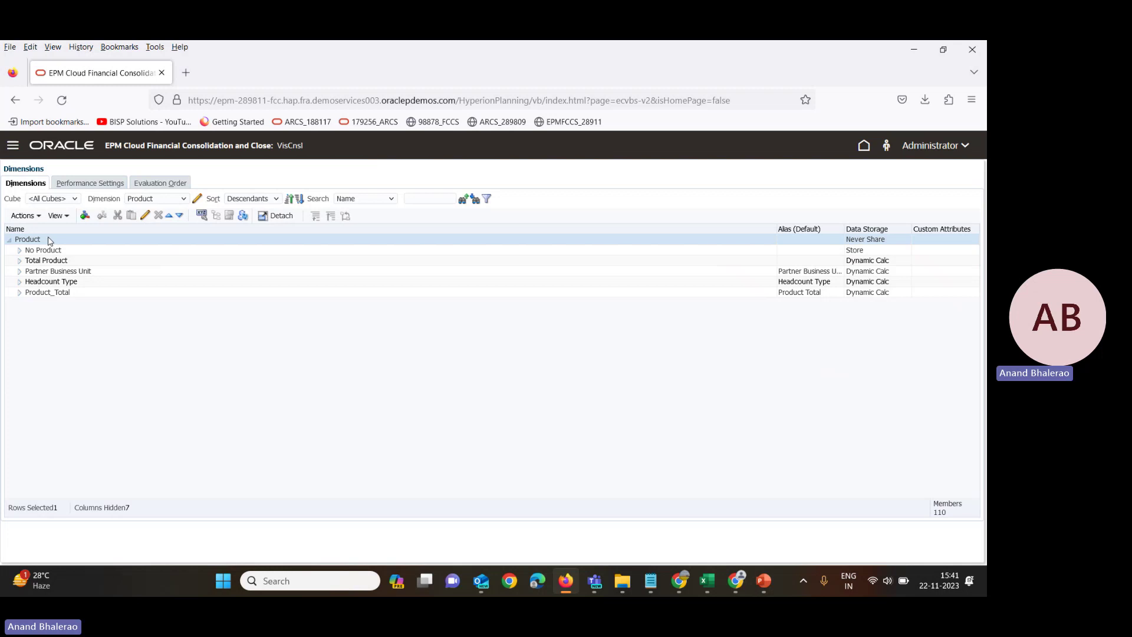
{"action": "left_click", "coordinate": [202, 216]}
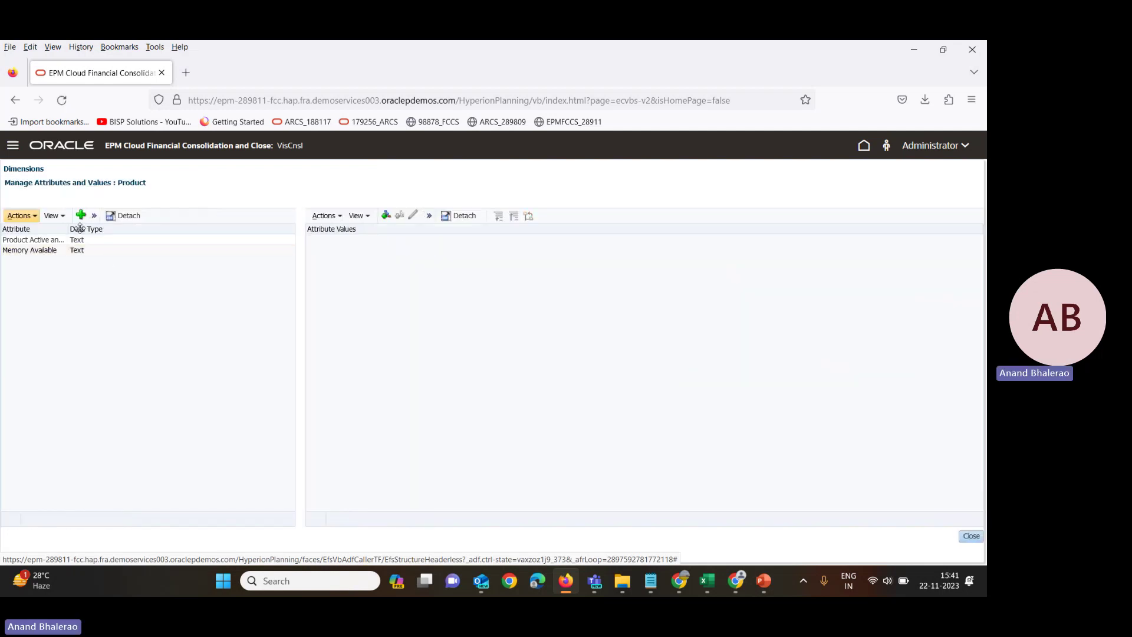
Create a Product attribute named Screen Size with the Text data type.
{"action": "left_click_drag", "start_coordinate": [72, 226], "coordinate": [80, 226]}
{"action": "left_click", "coordinate": [83, 217]}
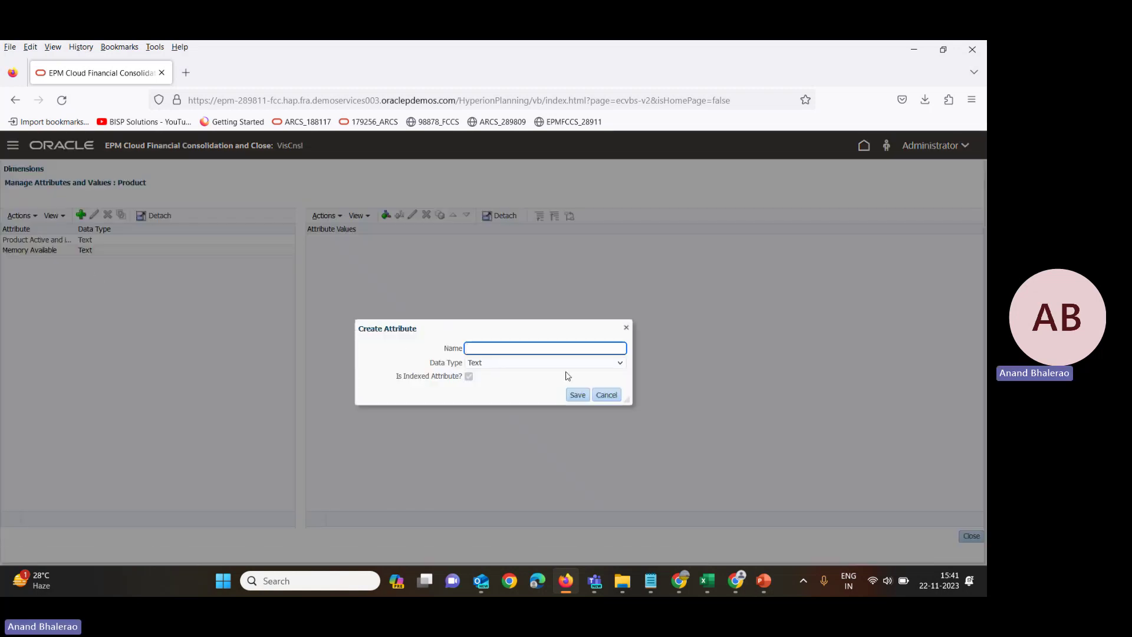
{"action": "type", "text": "Screen Size"}
{"action": "left_click", "coordinate": [621, 363]}
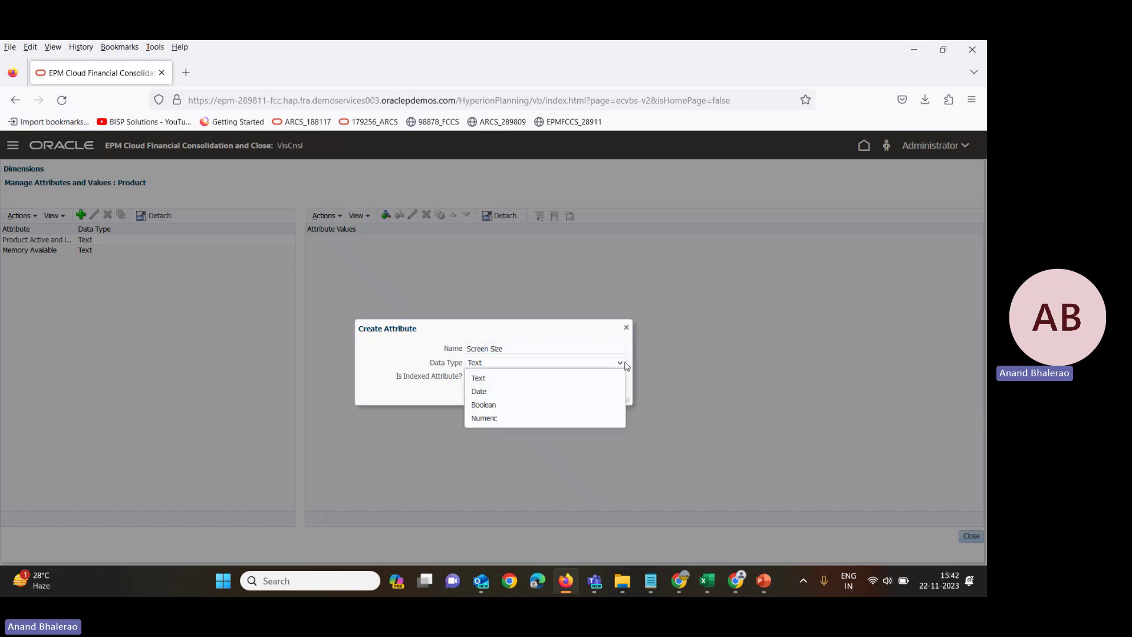
{"action": "left_click", "coordinate": [502, 381]}
{"action": "left_click", "coordinate": [577, 395]}
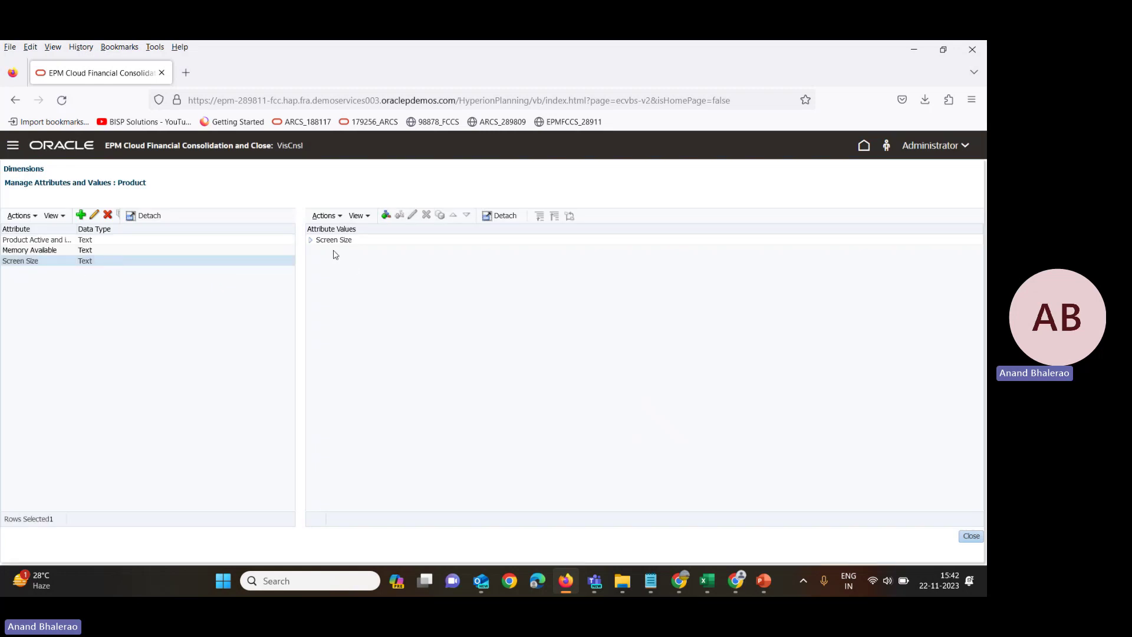
Try to add a child value named 18" Screen Size under the Screen Size attribute.
{"action": "left_click", "coordinate": [112, 260]}
{"action": "left_click", "coordinate": [364, 243]}
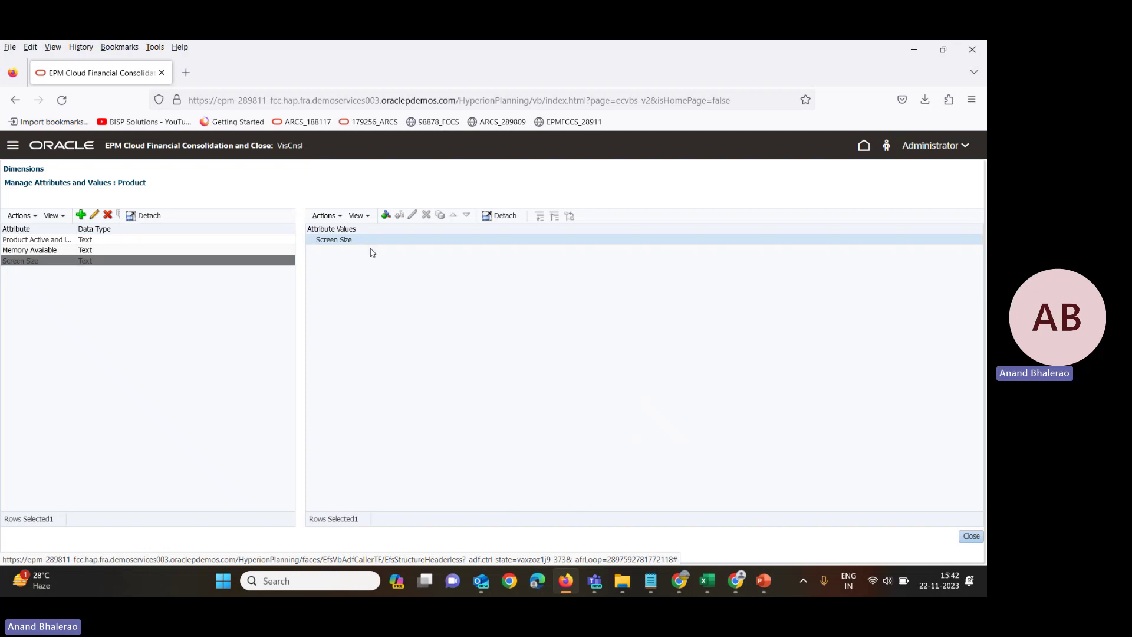
{"action": "left_click", "coordinate": [339, 217]}
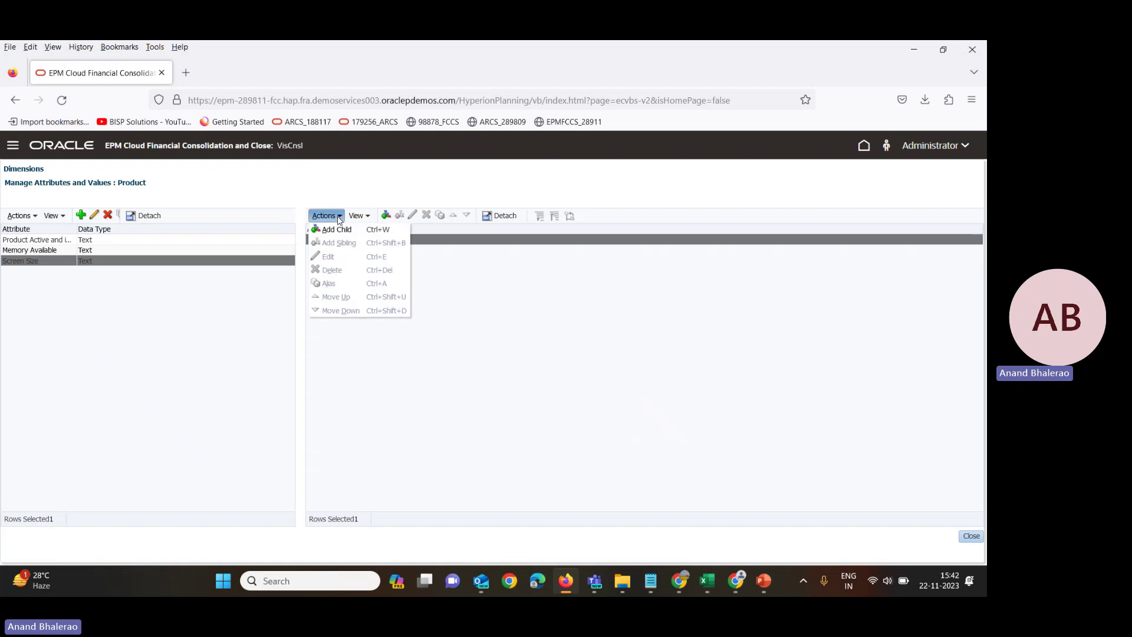
{"action": "left_click", "coordinate": [337, 230]}
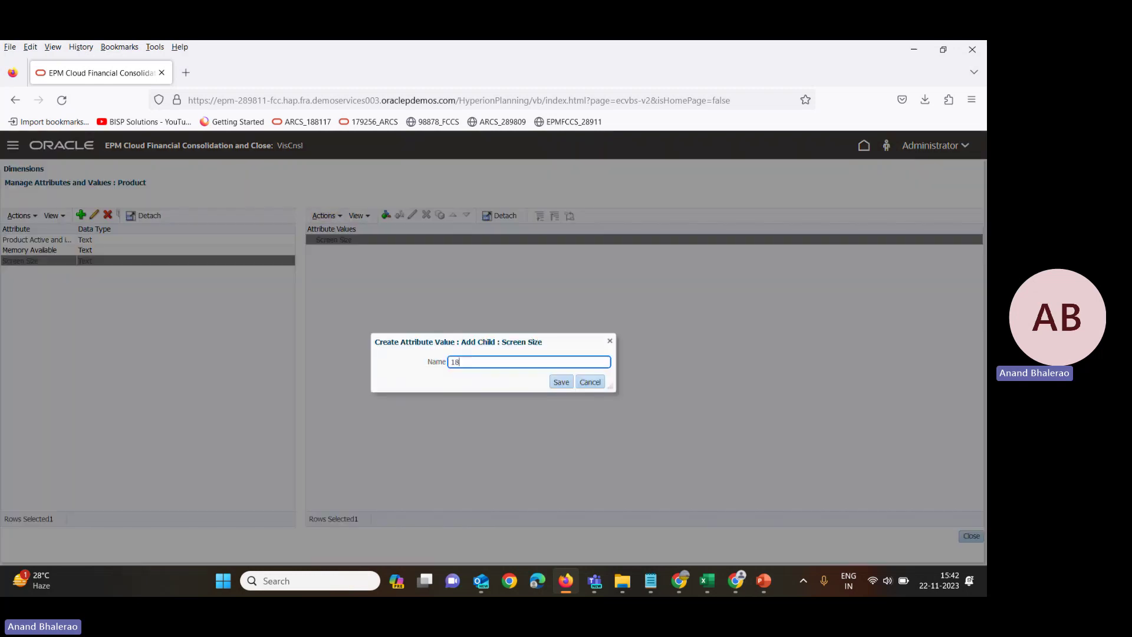
{"action": "type", "text": "18:"}
{"action": "key", "text": "BackSpace"}
{"action": "type", "text": "\" Scr"}
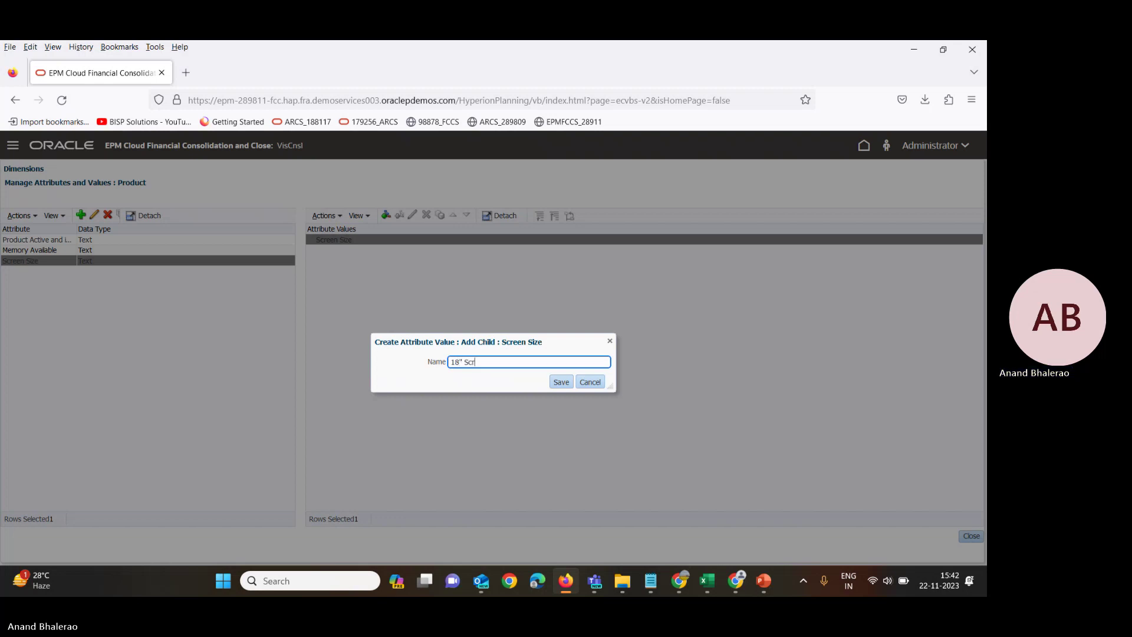
{"action": "type", "text": "een Size"}
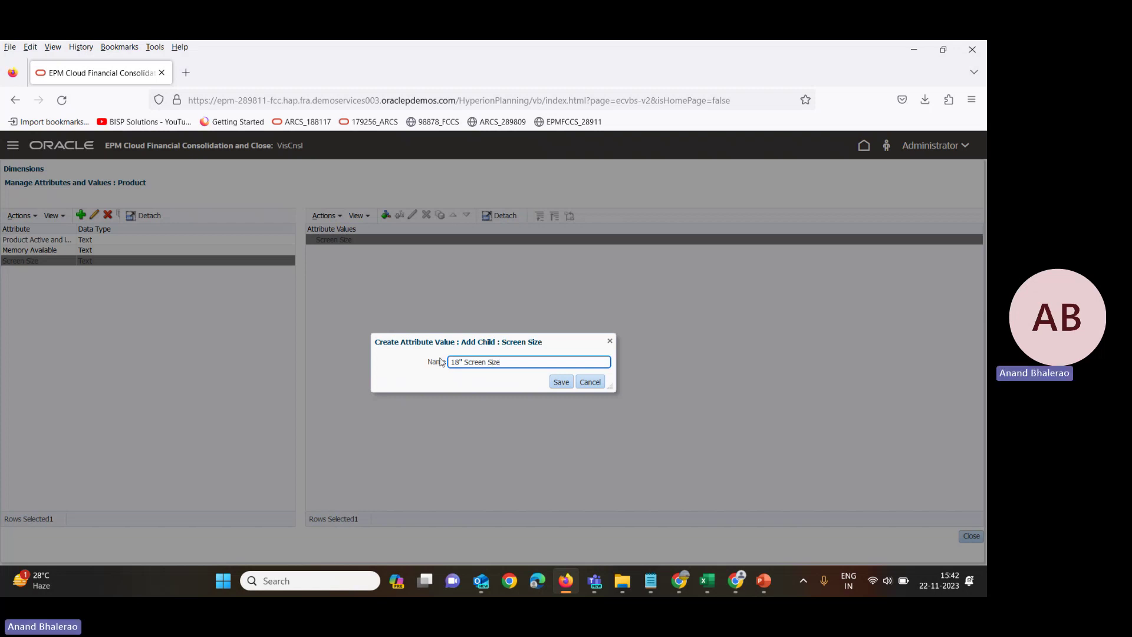
{"action": "left_click_drag", "start_coordinate": [500, 362], "coordinate": [421, 360]}
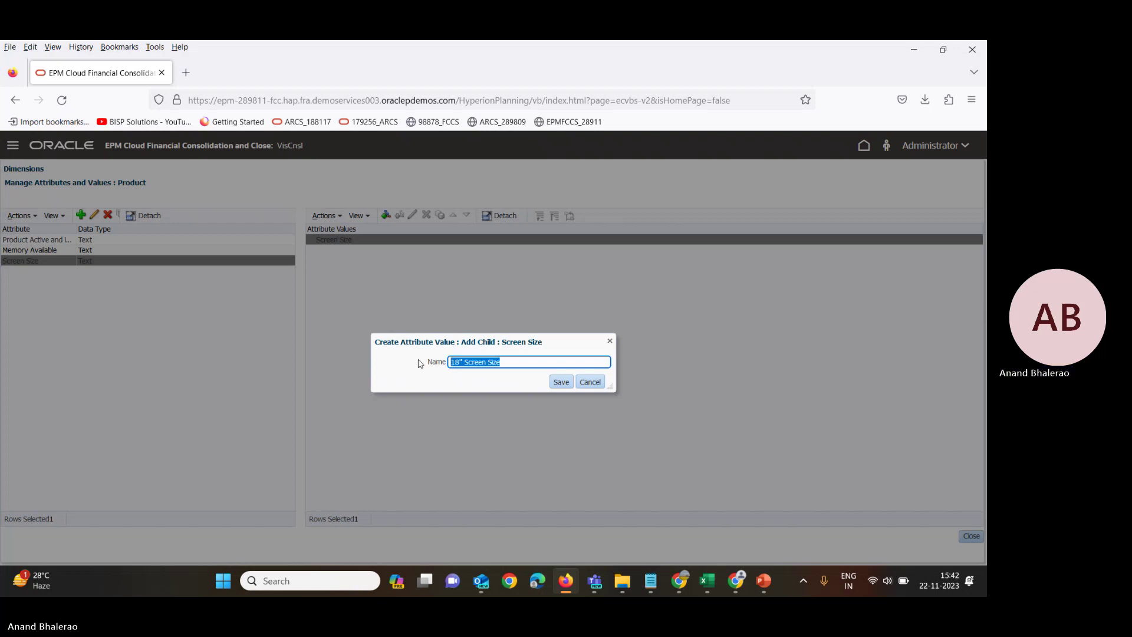
{"action": "left_click", "coordinate": [568, 383]}
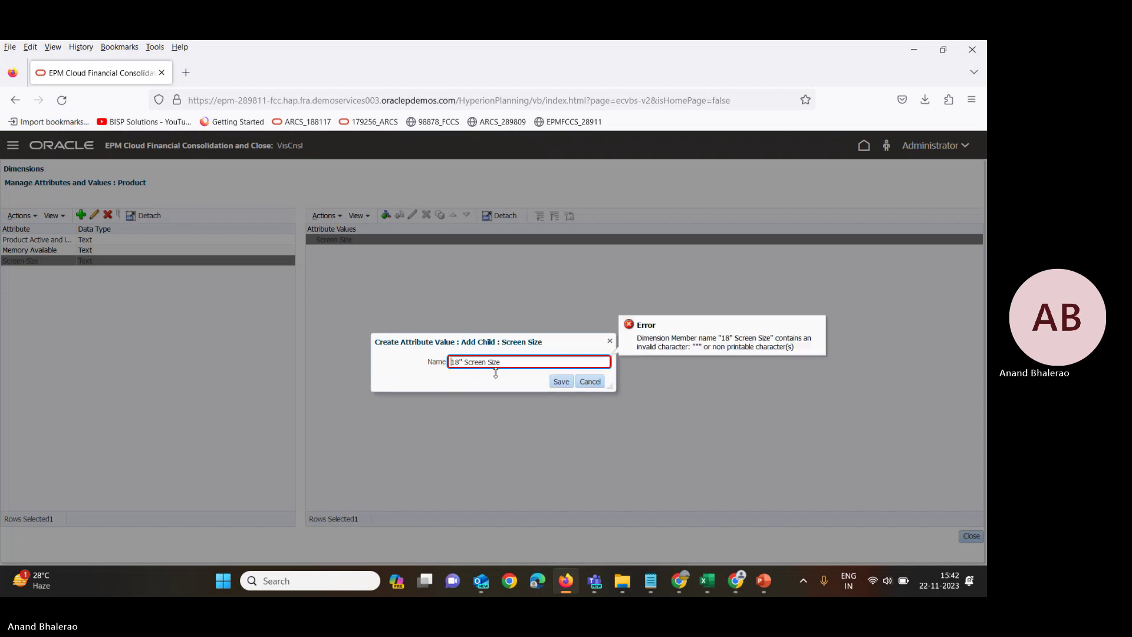
Change the new child value's name to 18 inch and save it.
{"action": "left_click", "coordinate": [467, 362]}
{"action": "key", "text": "BackSpace"}
{"action": "key", "text": "BackSpace"}
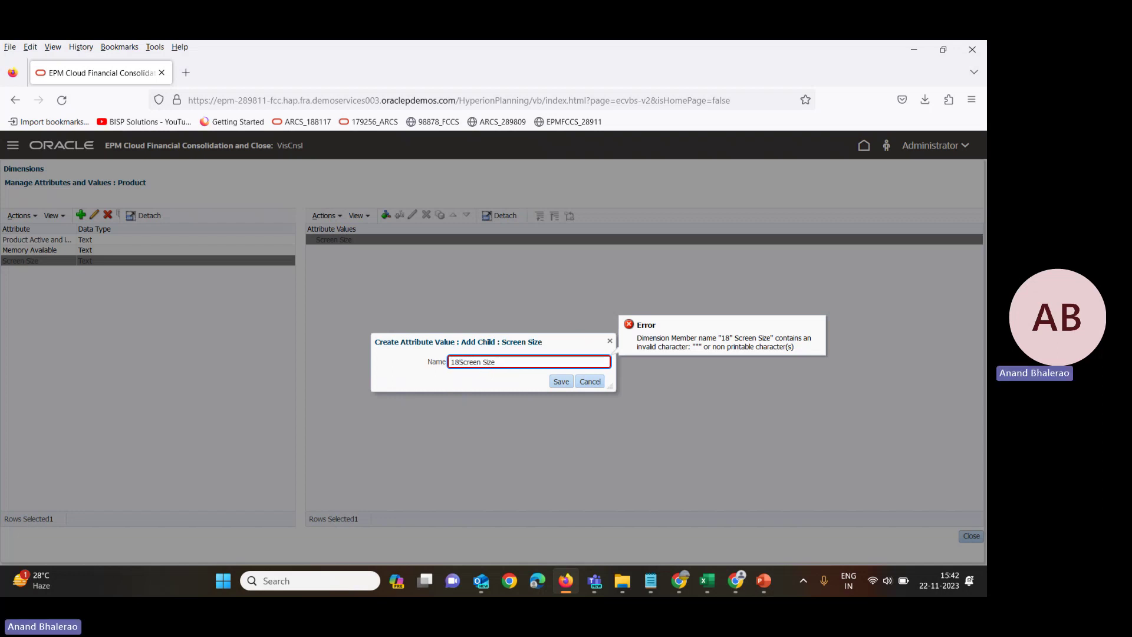
{"action": "type", "text": "inch"}
{"action": "left_click", "coordinate": [520, 363]}
{"action": "key", "text": "BackSpace"}
{"action": "key", "text": "BackSpace"}
{"action": "key", "text": "BackSpace"}
{"action": "key", "text": "BackSpace"}
{"action": "key", "text": "BackSpace"}
{"action": "key", "text": "BackSpace"}
{"action": "key", "text": "BackSpace"}
{"action": "key", "text": "BackSpace"}
{"action": "key", "text": "BackSpace"}
{"action": "key", "text": "BackSpace"}
{"action": "key", "text": "BackSpace"}
{"action": "key", "text": "BackSpace"}
{"action": "left_click_drag", "start_coordinate": [475, 362], "coordinate": [441, 361]}
{"action": "left_click", "coordinate": [563, 387]}
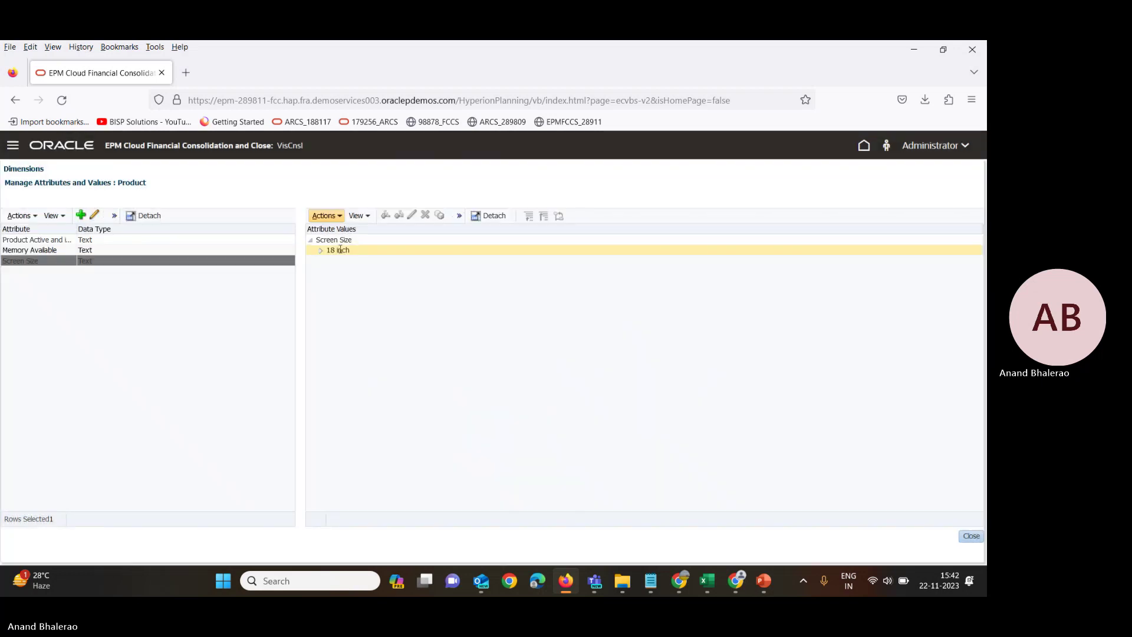
{"action": "left_click", "coordinate": [355, 251]}
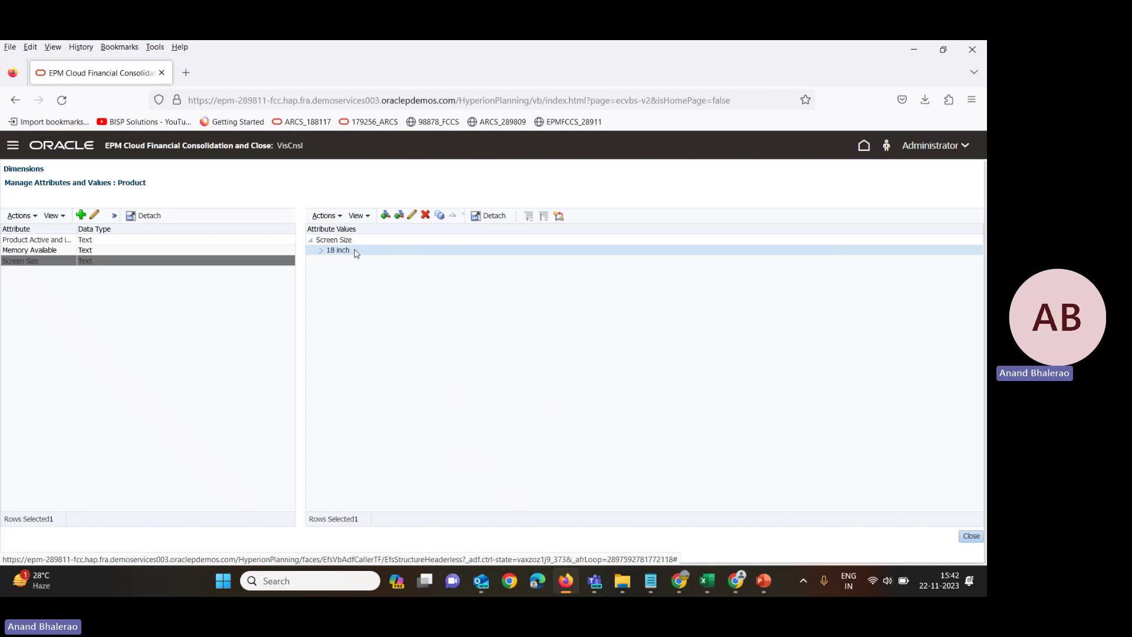
{"action": "left_click", "coordinate": [339, 216]}
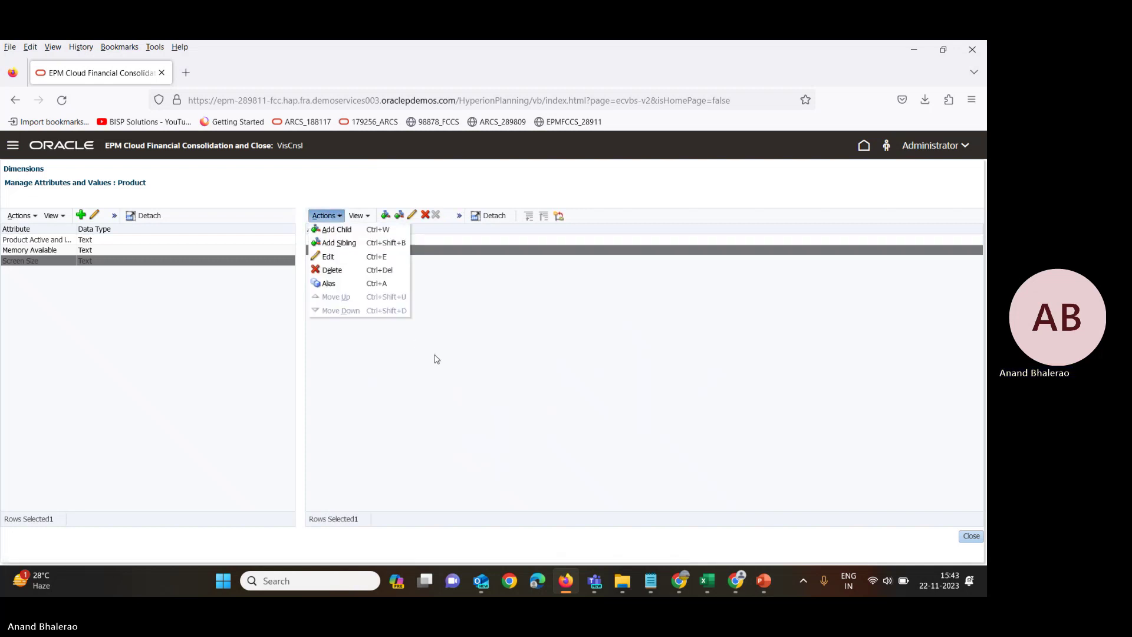
{"action": "left_click", "coordinate": [401, 300]}
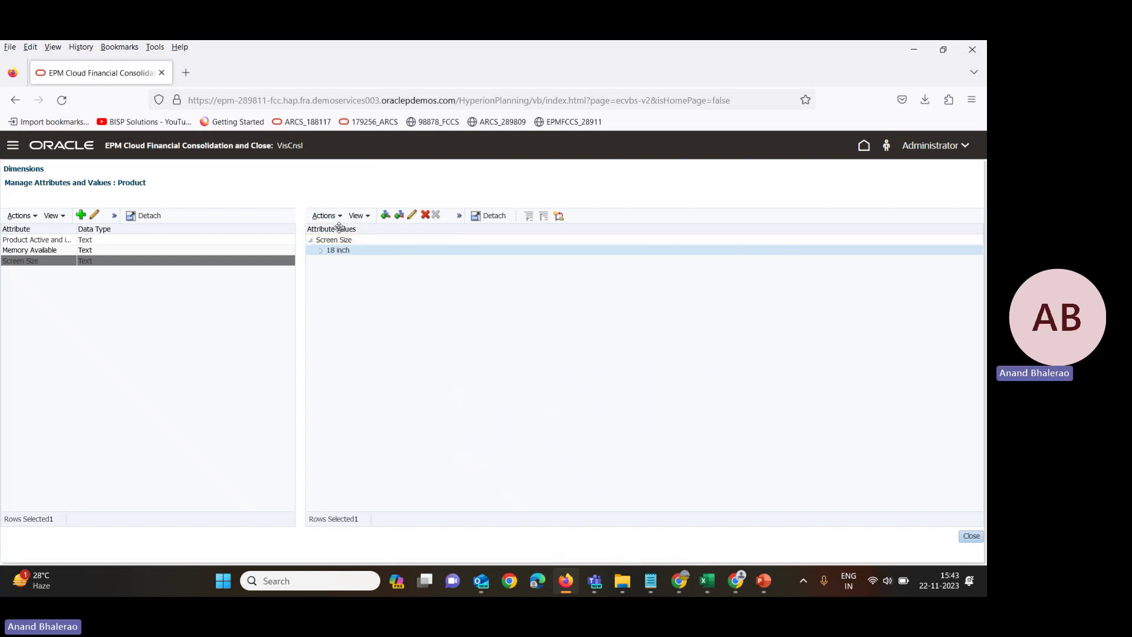
Add a second child value named 21 inch under Screen Size and close the attribute management page.
{"action": "left_click", "coordinate": [352, 240]}
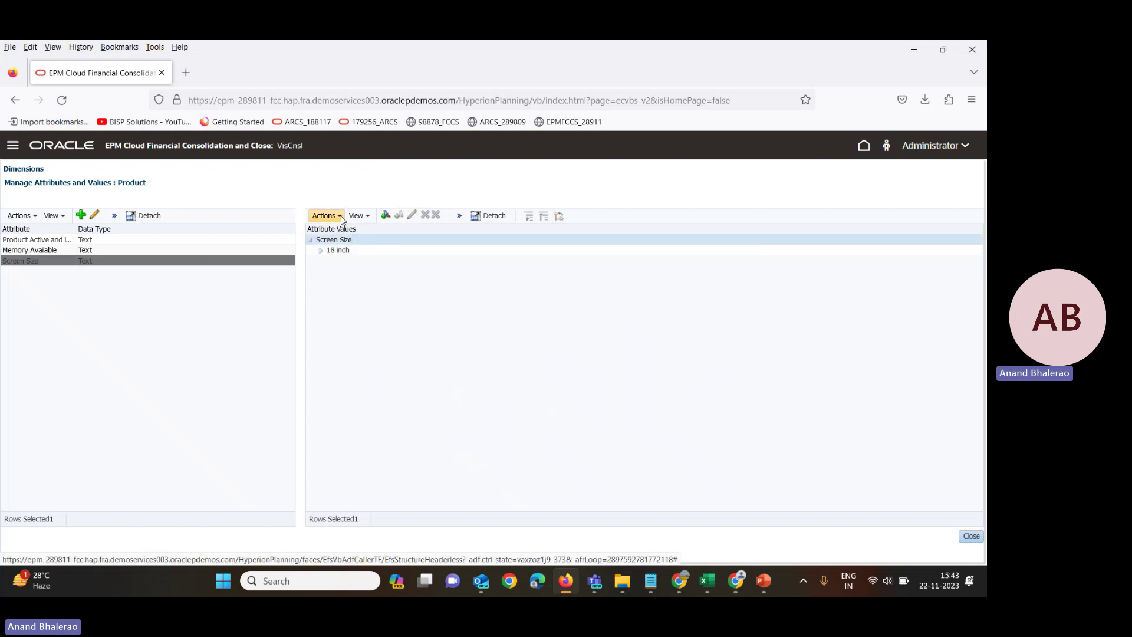
{"action": "left_click", "coordinate": [341, 217]}
{"action": "left_click", "coordinate": [339, 229]}
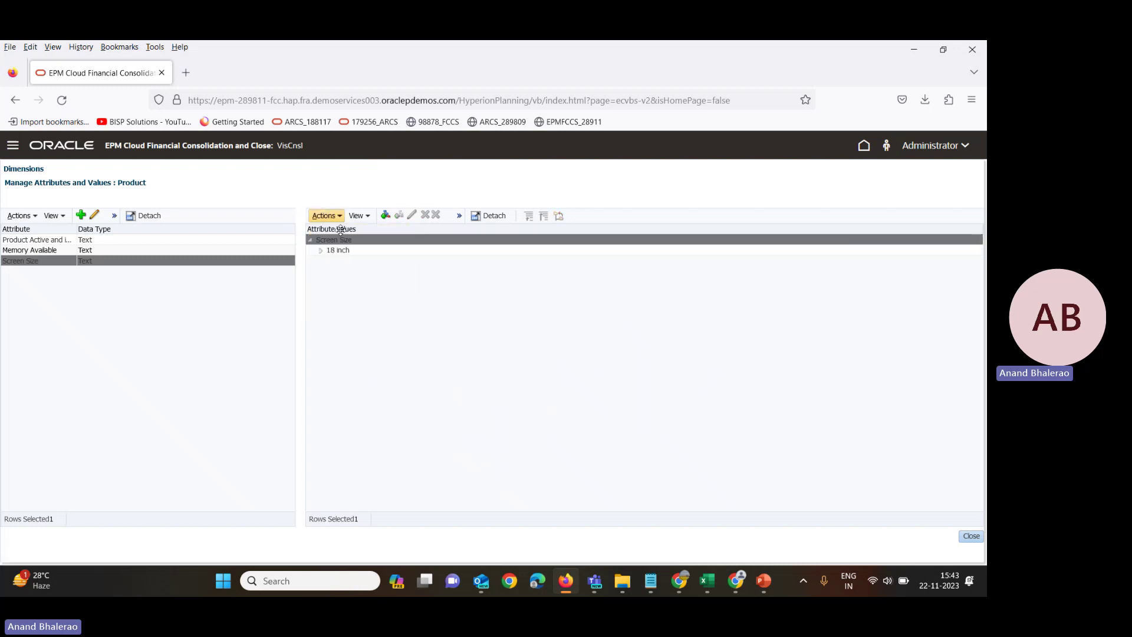
{"action": "type", "text": "18 inch"}
{"action": "left_click", "coordinate": [460, 363]}
{"action": "key", "text": "BackSpace"}
{"action": "key", "text": "BackSpace"}
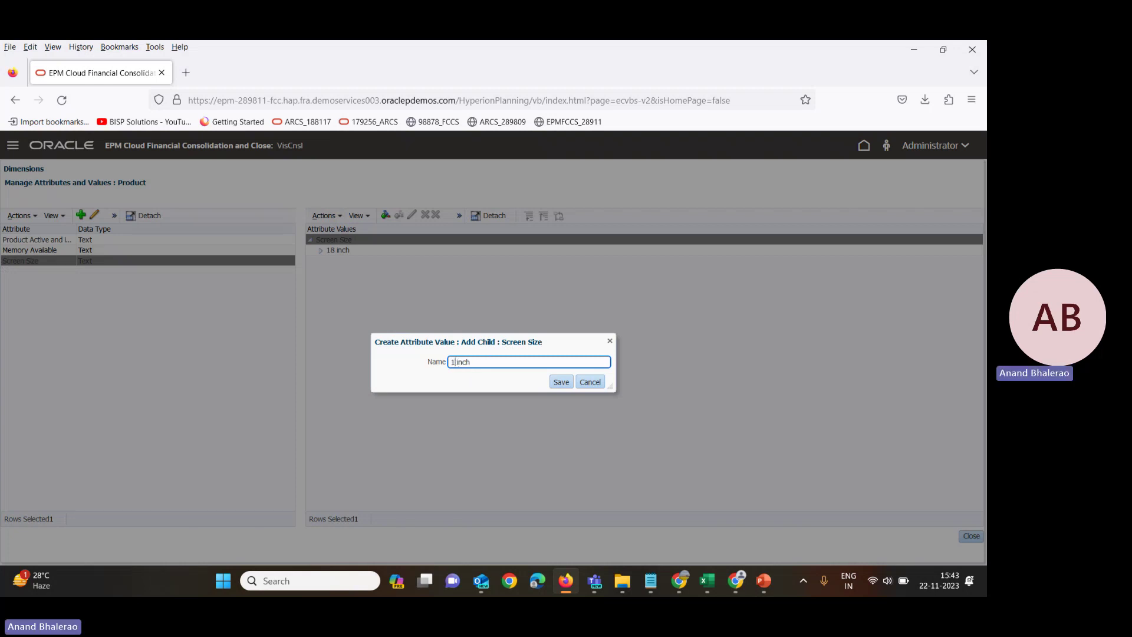
{"action": "type", "text": "21"}
{"action": "left_click", "coordinate": [561, 383]}
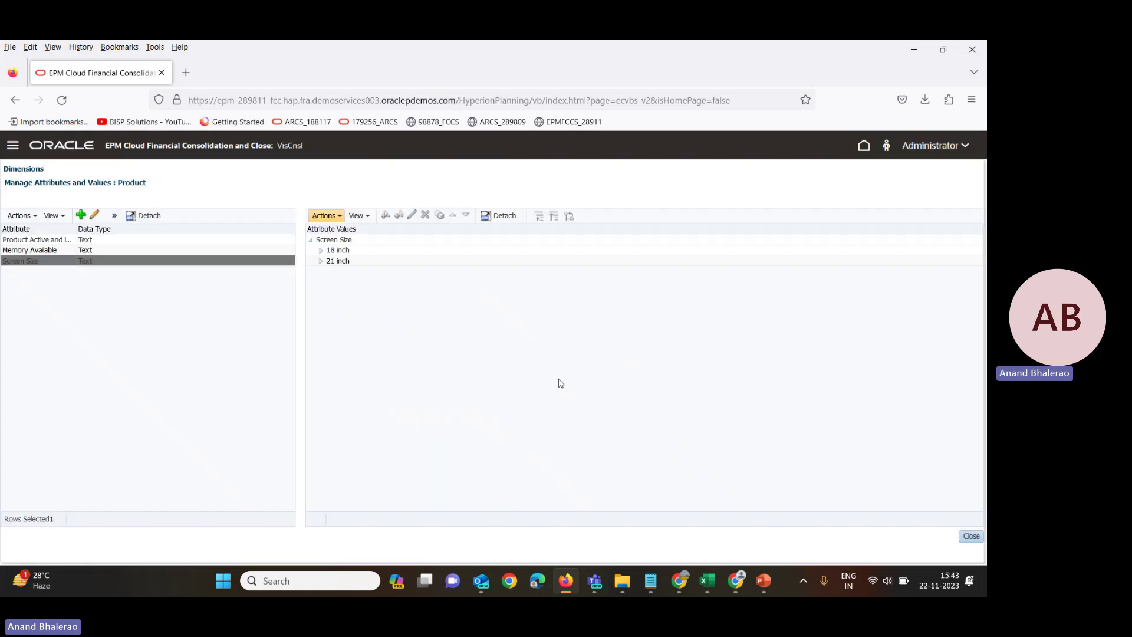
{"action": "left_click", "coordinate": [360, 260]}
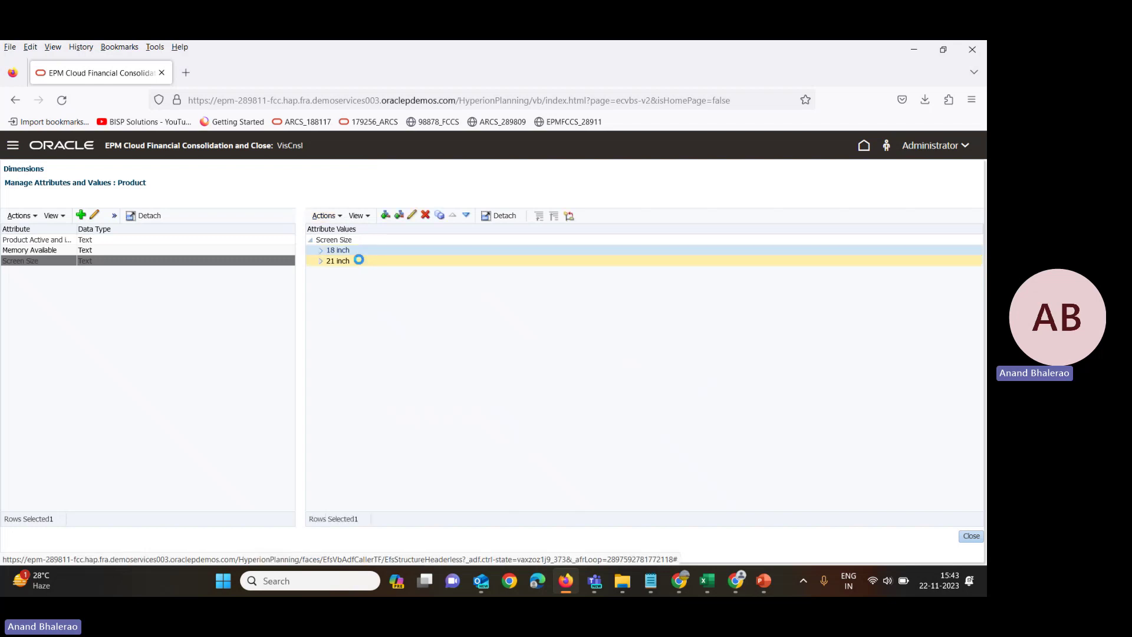
{"action": "left_click", "coordinate": [971, 536]}
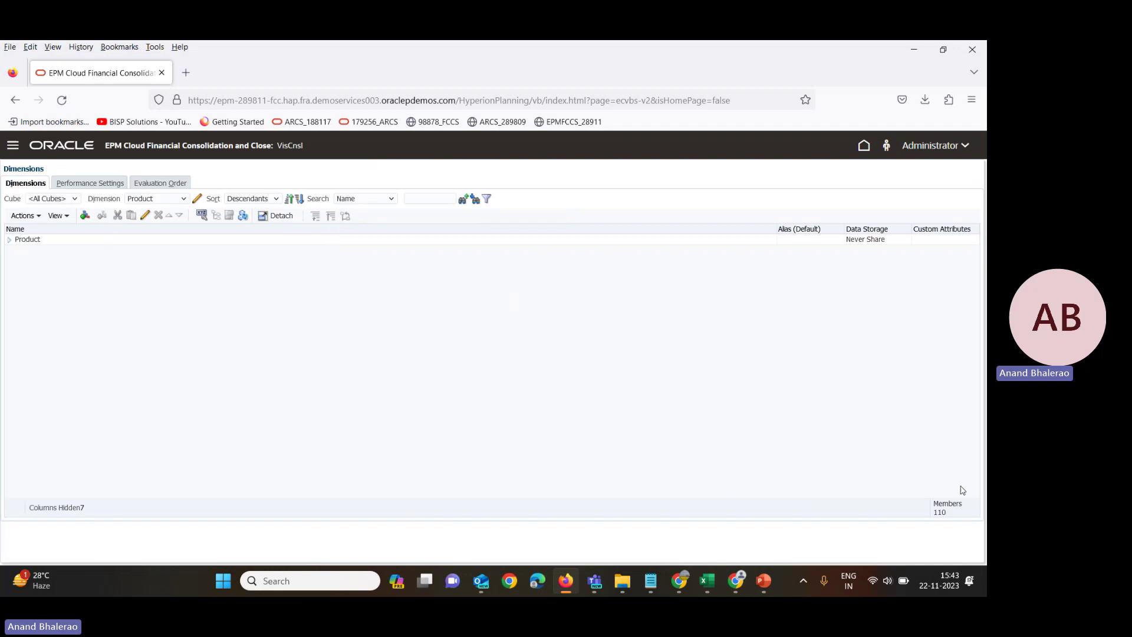
Expand Product down to Total Product's children, and switch to the FCCs_T105 presentation in PowerPoint to check the laptop member's code.
{"action": "left_click", "coordinate": [10, 241]}
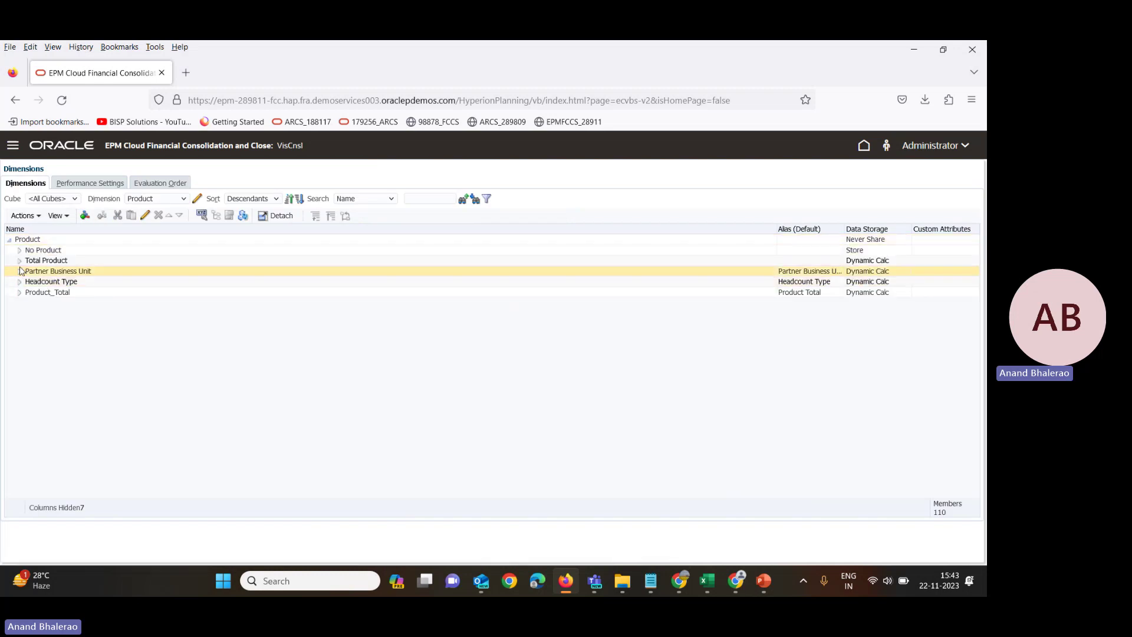
{"action": "left_click", "coordinate": [20, 260]}
{"action": "mouse_move", "coordinate": [658, 583]}
{"action": "mouse_move", "coordinate": [756, 582]}
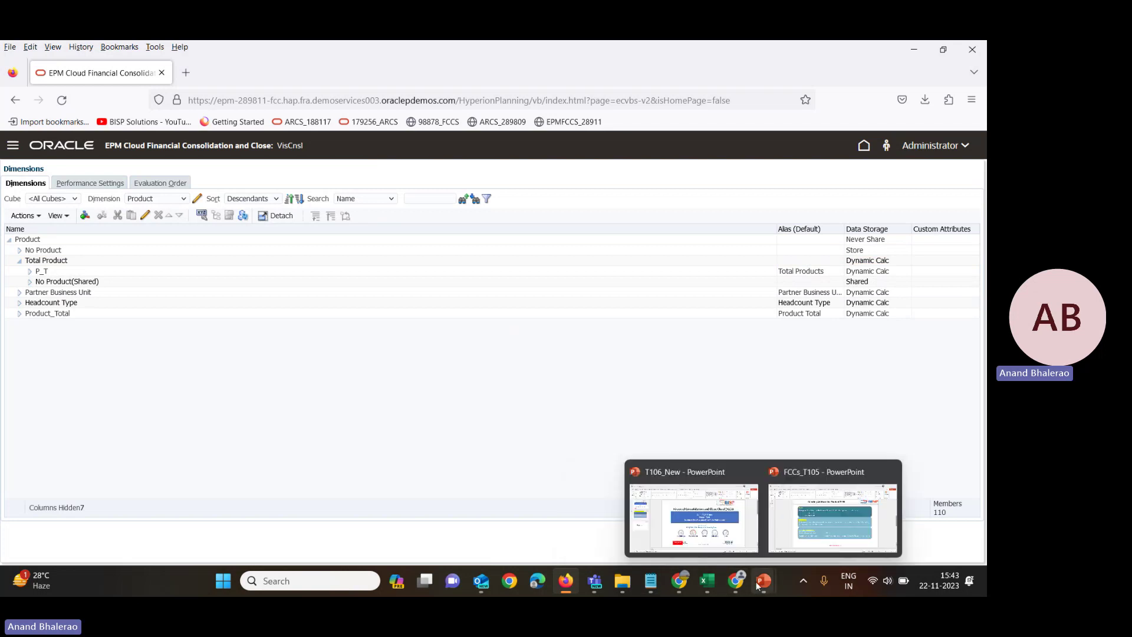
{"action": "left_click", "coordinate": [819, 526]}
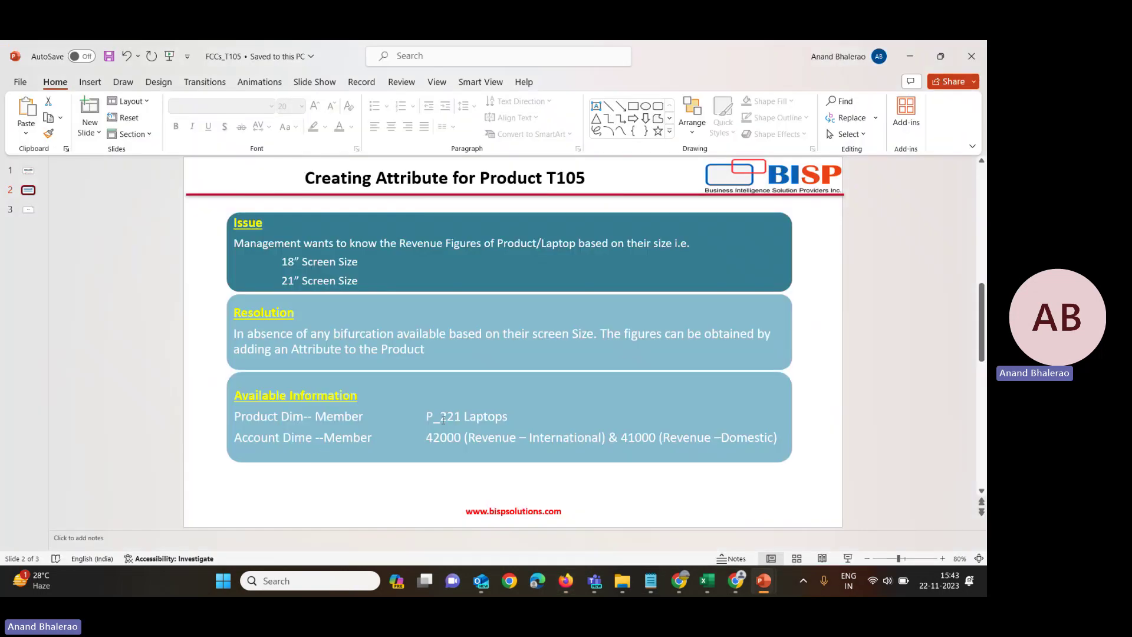
Check the laptop member's code on the slide, switch back to Oracle EPM Cloud in Firefox, and find P_221 in the Product dimension.
{"action": "left_click_drag", "start_coordinate": [428, 417], "coordinate": [495, 415]}
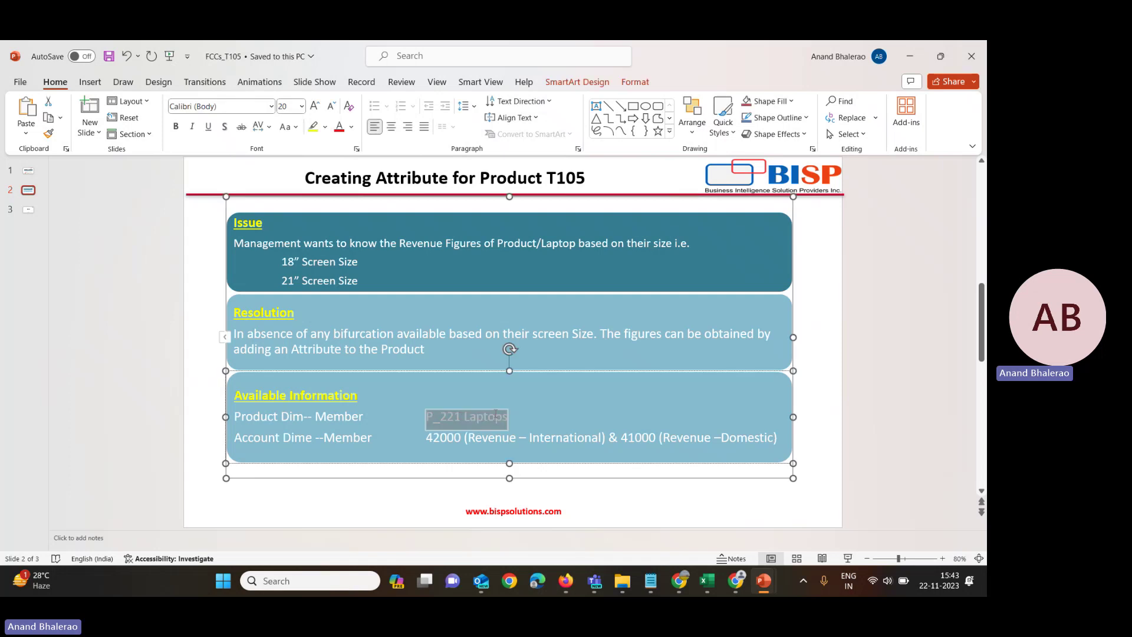
{"action": "left_click", "coordinate": [538, 420]}
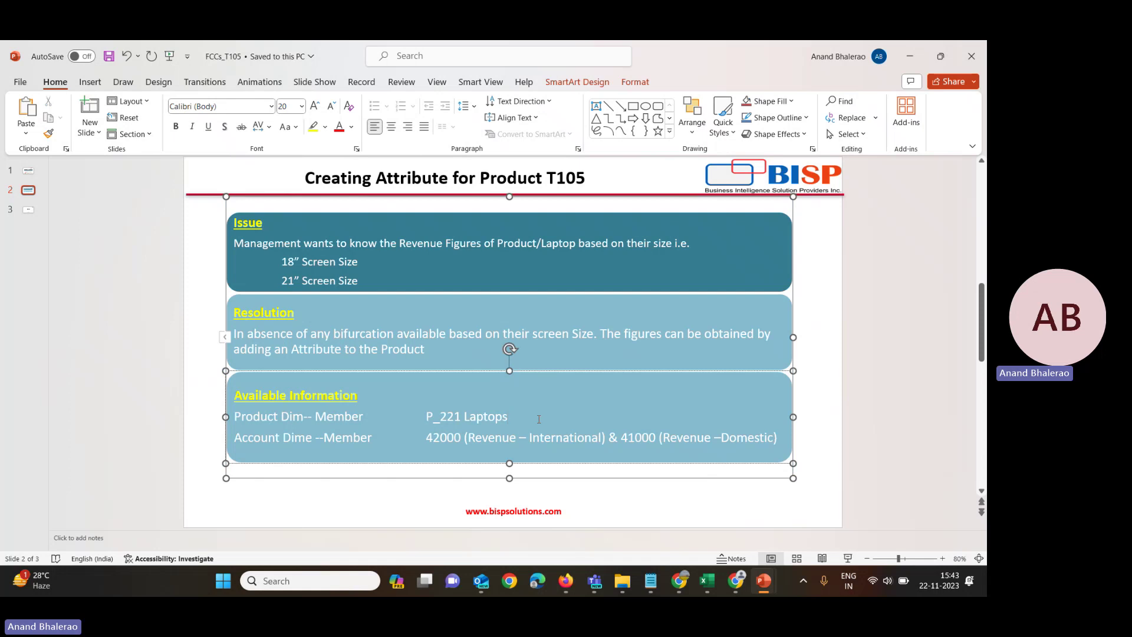
{"action": "key", "text": "alt+Tab"}
{"action": "left_click", "coordinate": [429, 198]}
{"action": "type", "text": "P_"}
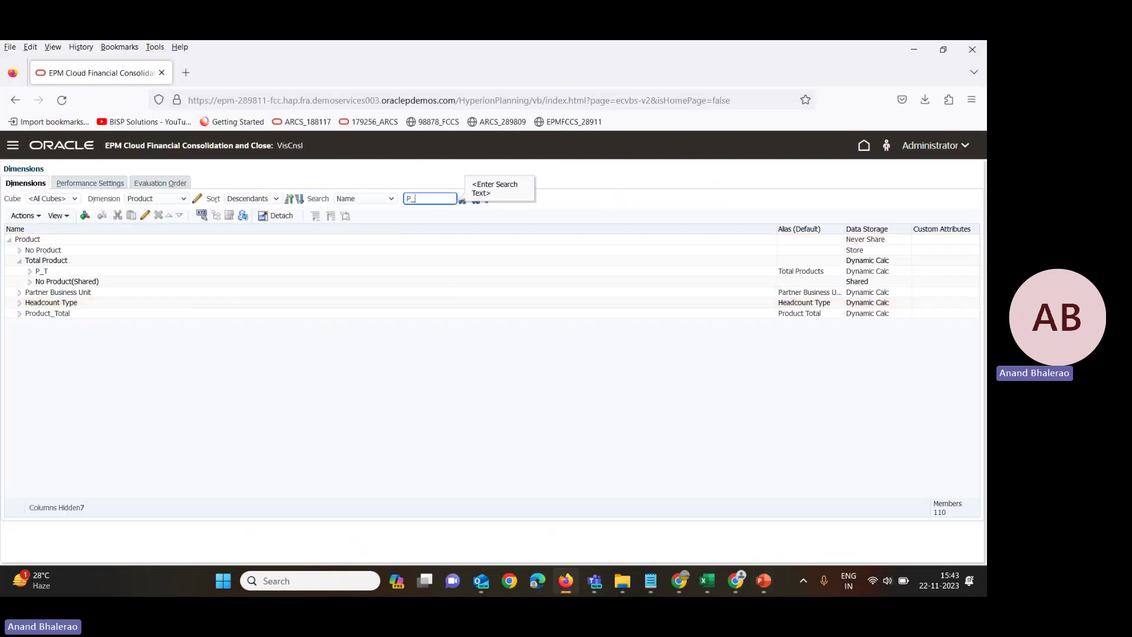
{"action": "type", "text": "221"}
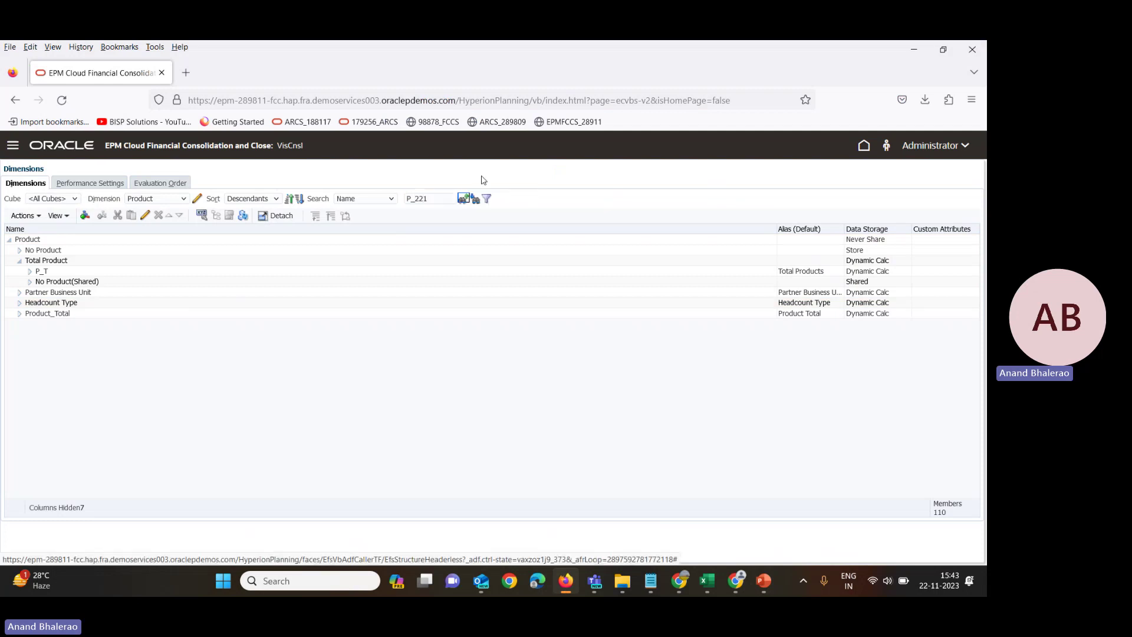
{"action": "left_click", "coordinate": [477, 200]}
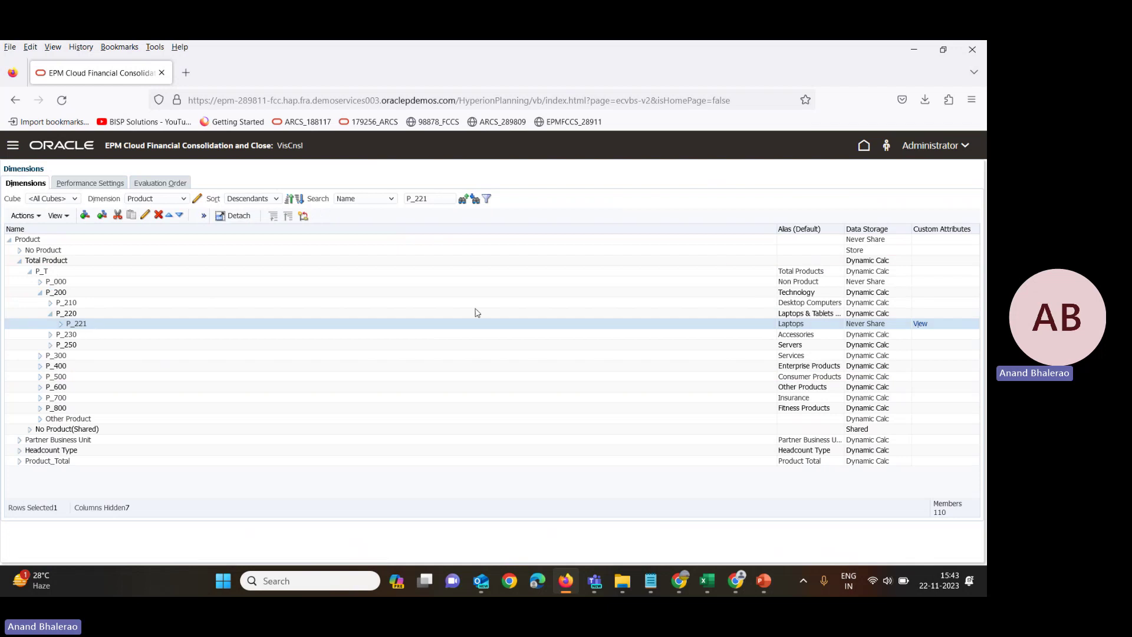
Open member P_221 for editing and assign it the 18 inch value of the Screen Size attribute.
{"action": "left_click_drag", "start_coordinate": [778, 229], "coordinate": [223, 229]}
{"action": "left_click", "coordinate": [145, 216]}
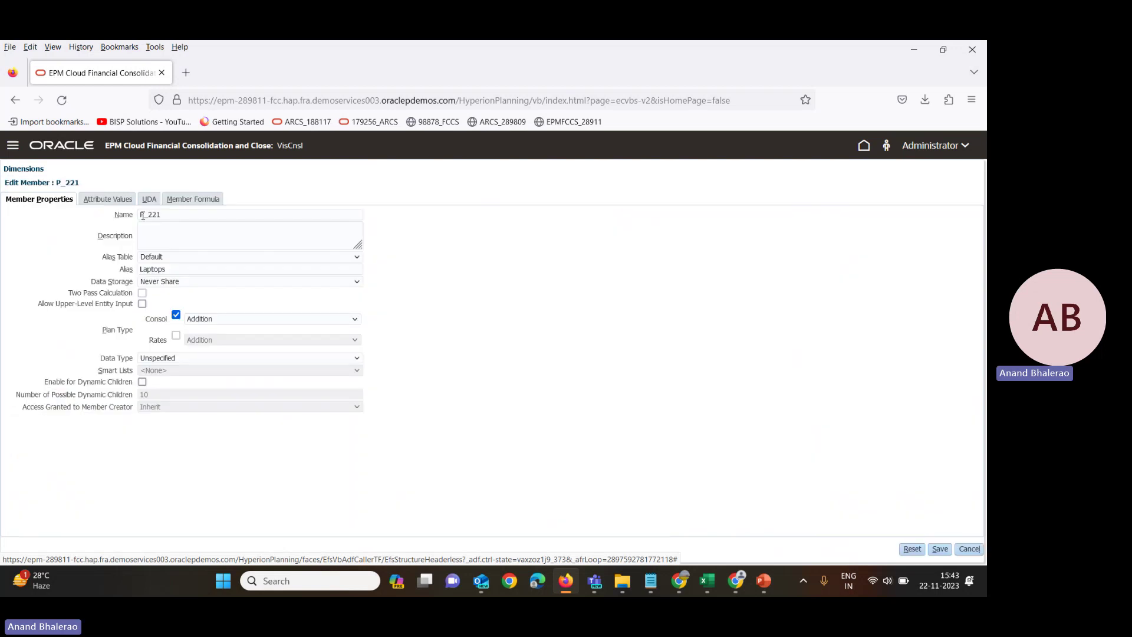
{"action": "left_click", "coordinate": [103, 200]}
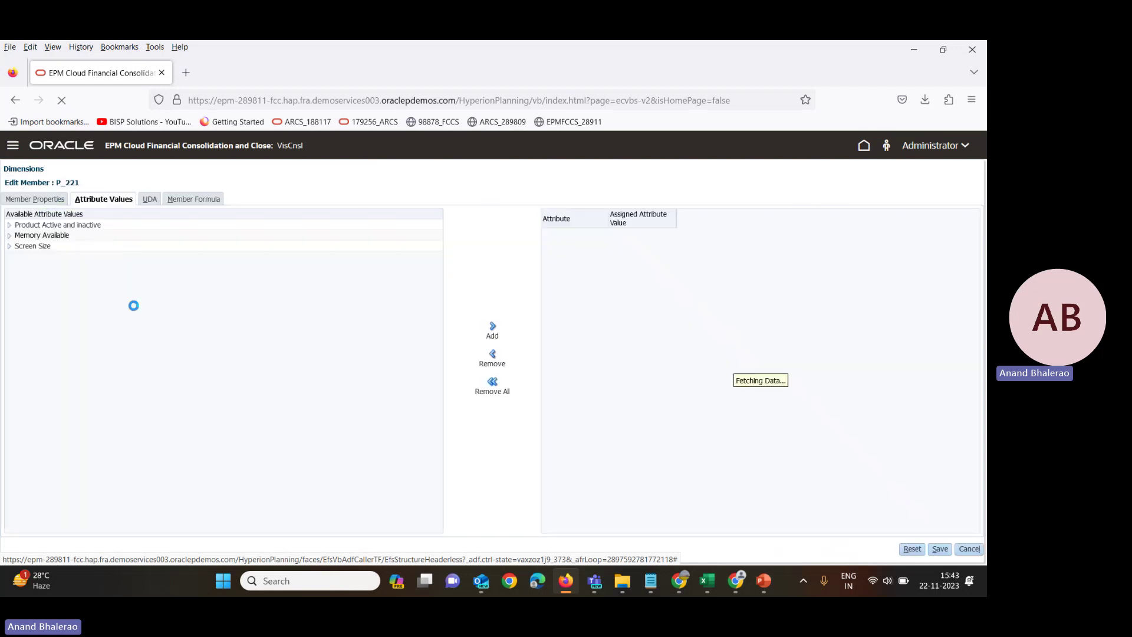
{"action": "left_click", "coordinate": [8, 247]}
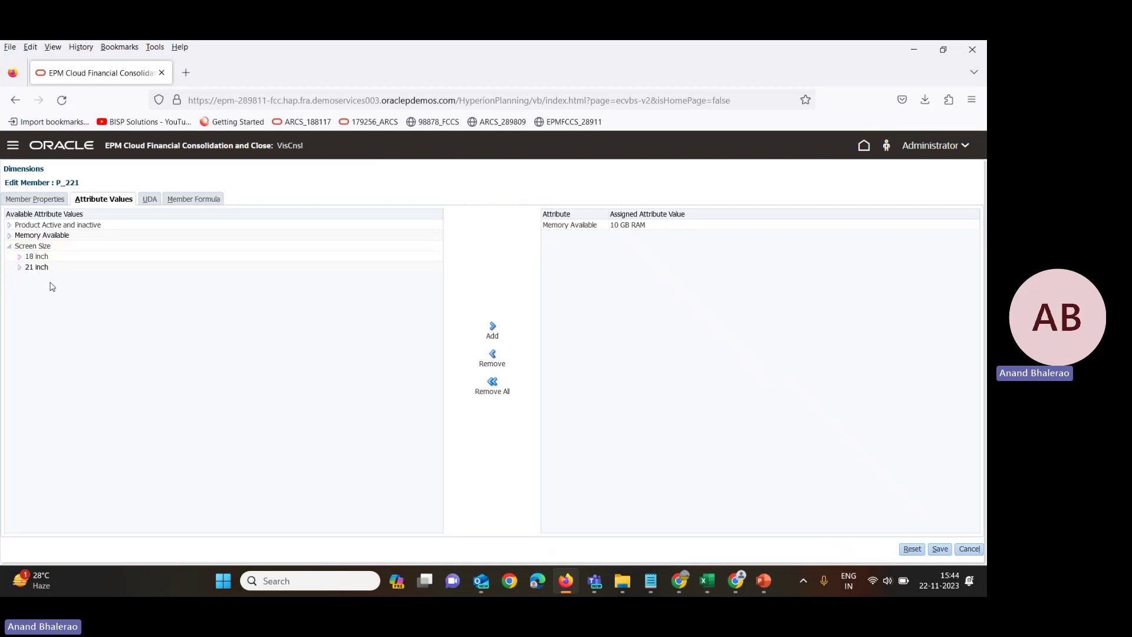
{"action": "left_click", "coordinate": [65, 261]}
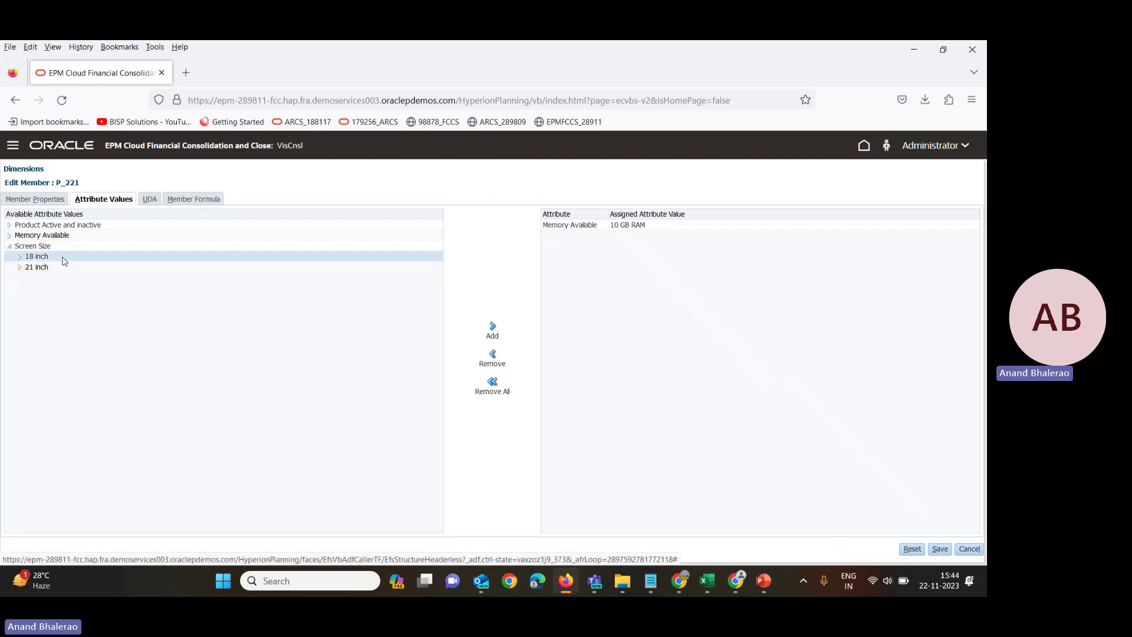
{"action": "left_click", "coordinate": [675, 228]}
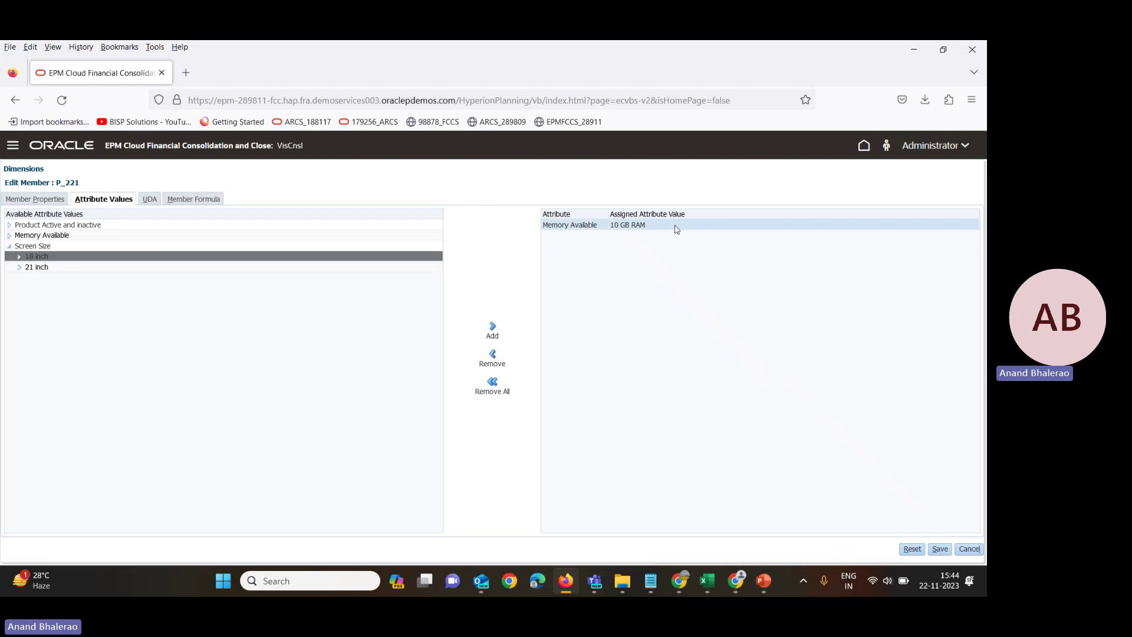
{"action": "left_click", "coordinate": [62, 274]}
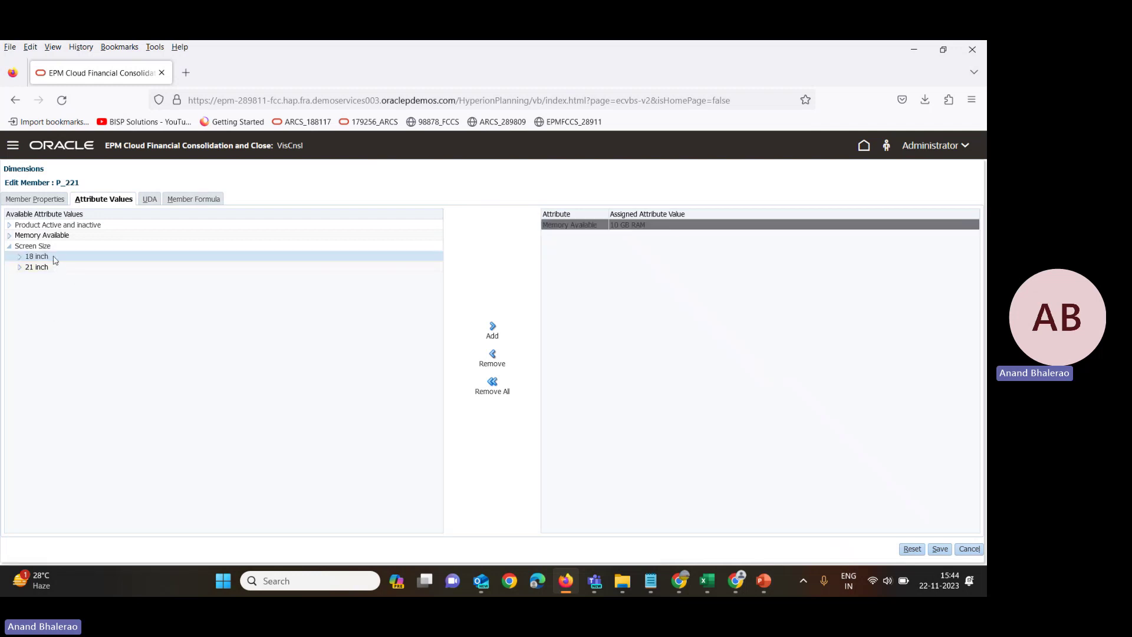
{"action": "left_click", "coordinate": [494, 332]}
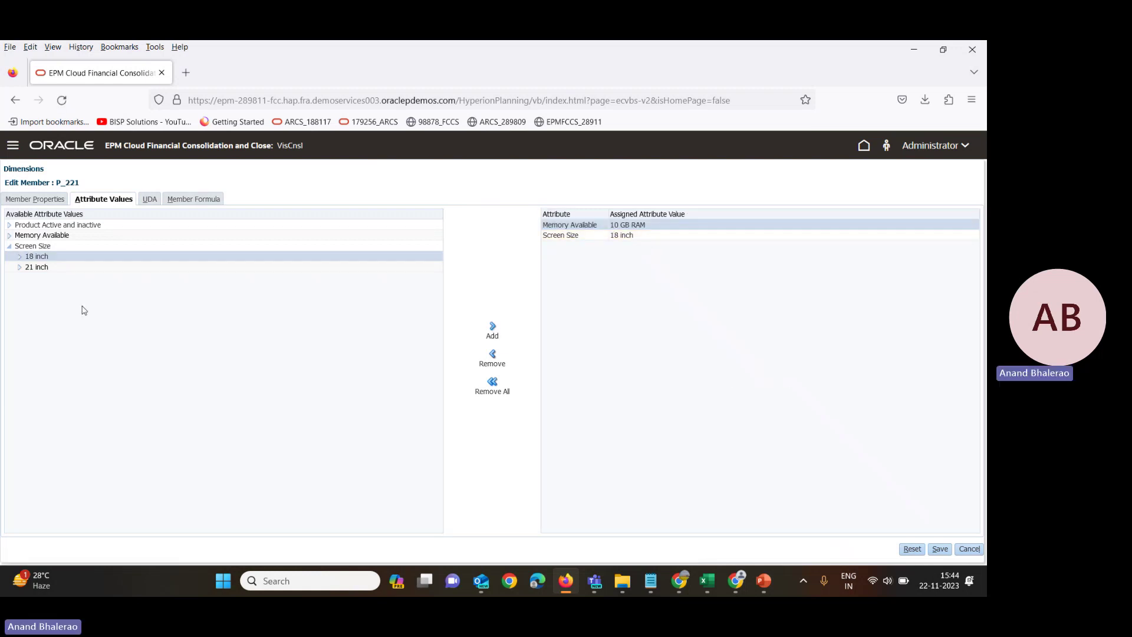
Try 21 inch as P_221's Screen Size value, then reassign 18 inch and save the member.
{"action": "left_click", "coordinate": [59, 269]}
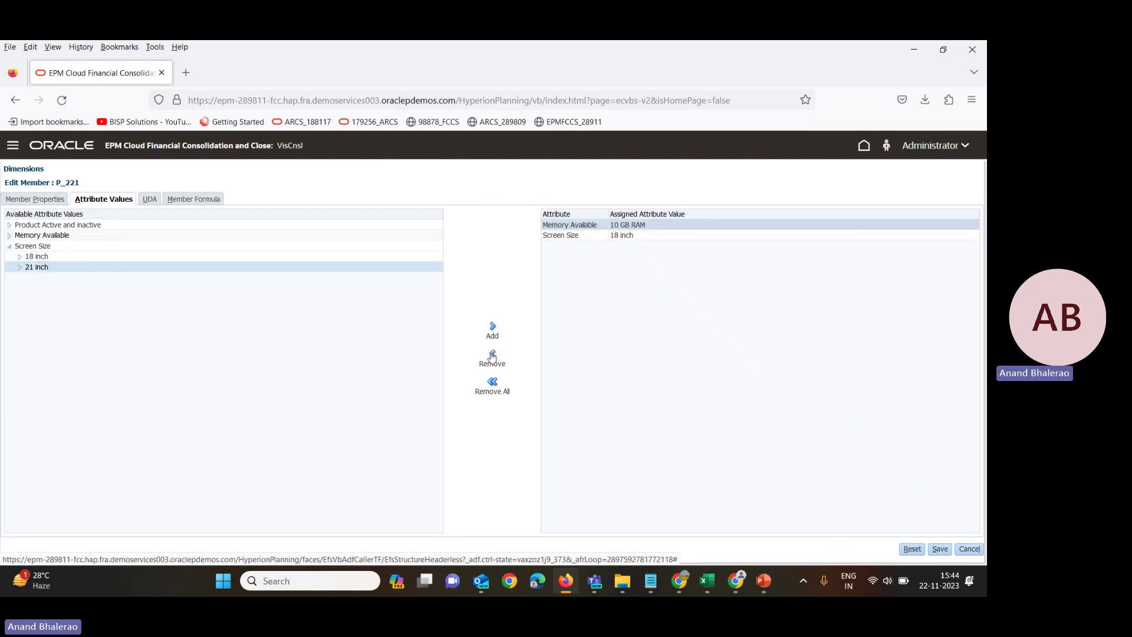
{"action": "left_click", "coordinate": [494, 329]}
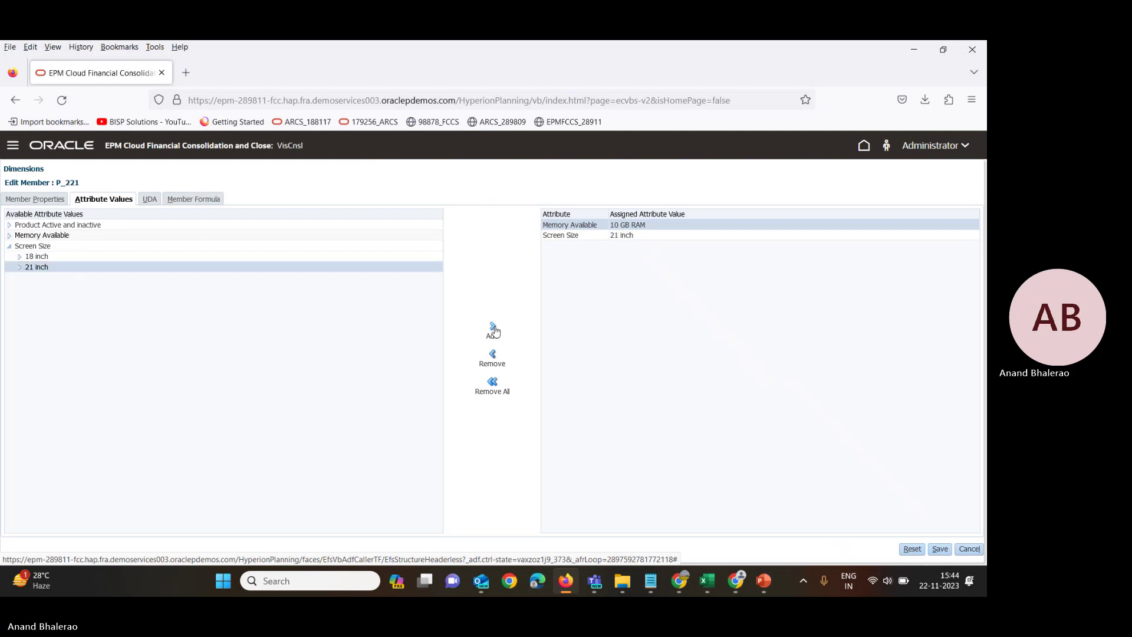
{"action": "left_click", "coordinate": [52, 256]}
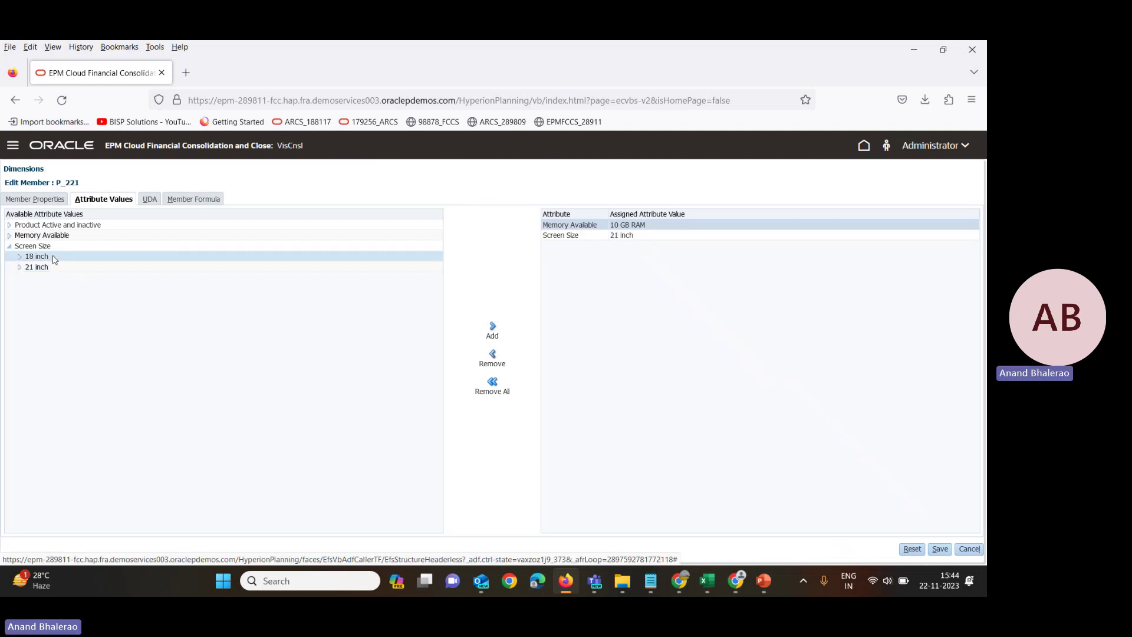
{"action": "left_click", "coordinate": [493, 333]}
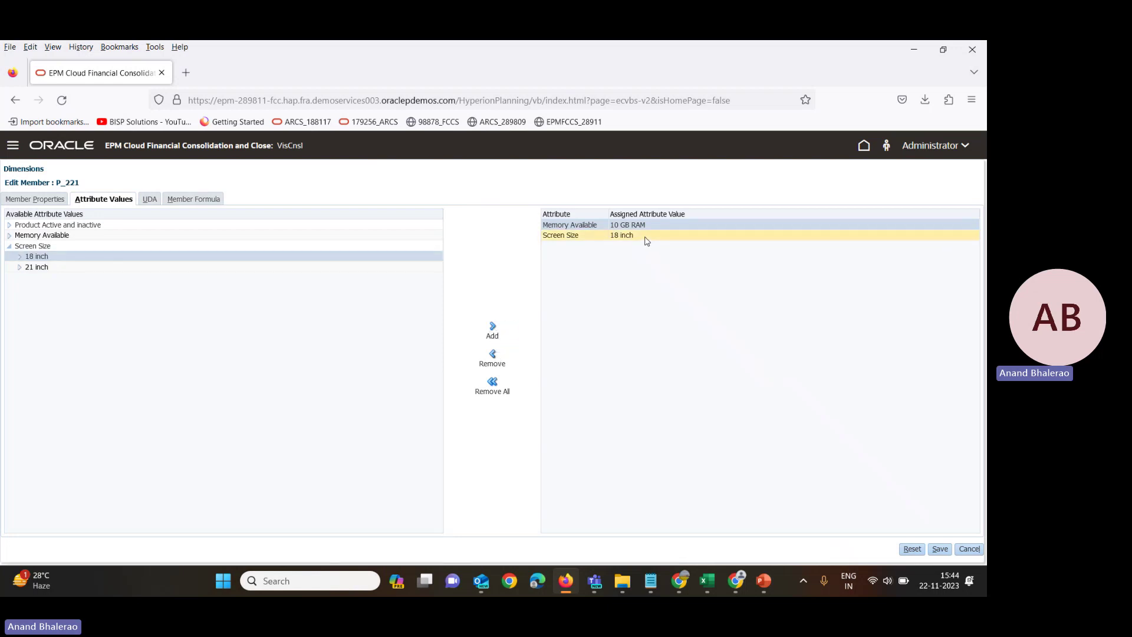
{"action": "left_click", "coordinate": [940, 549]}
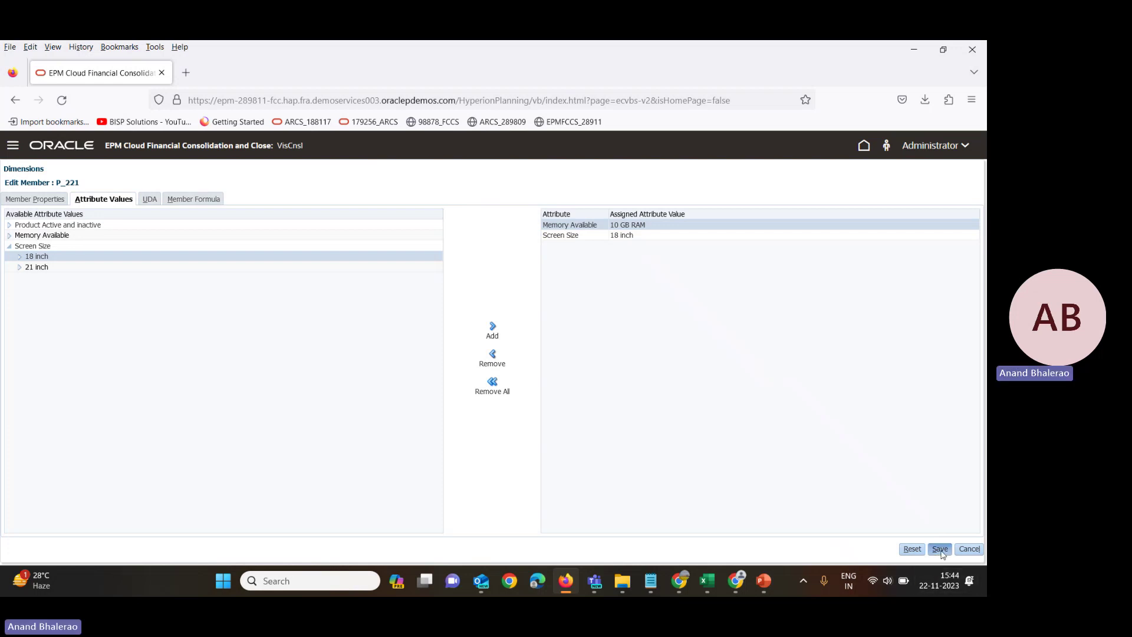
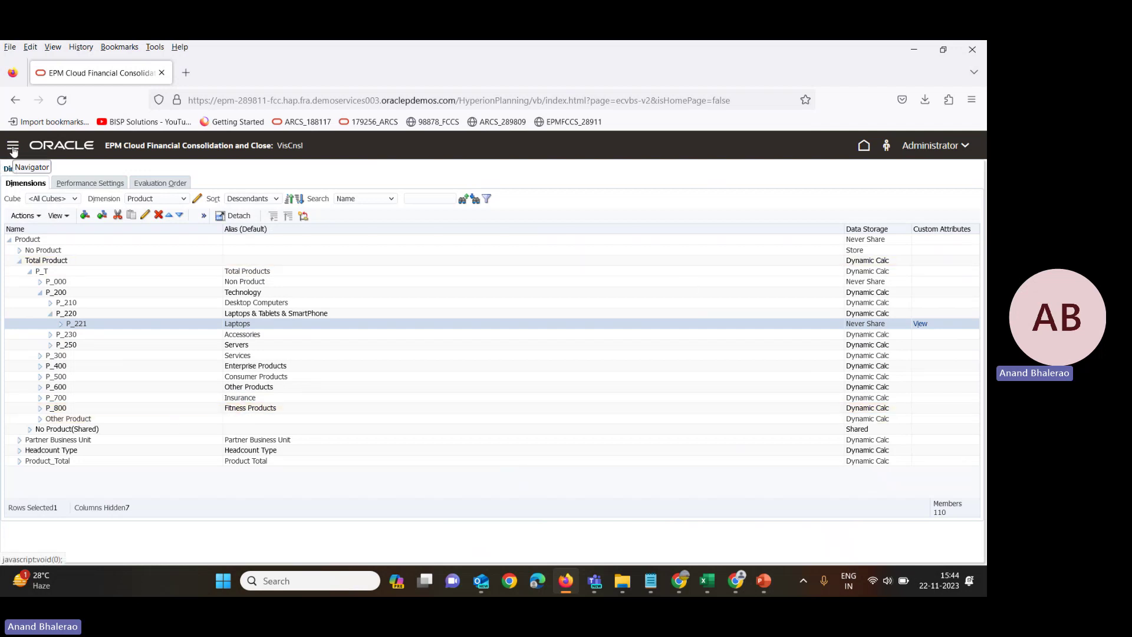
Go to form management and open the T105_Attribute form's layout for editing.
{"action": "left_click", "coordinate": [13, 147]}
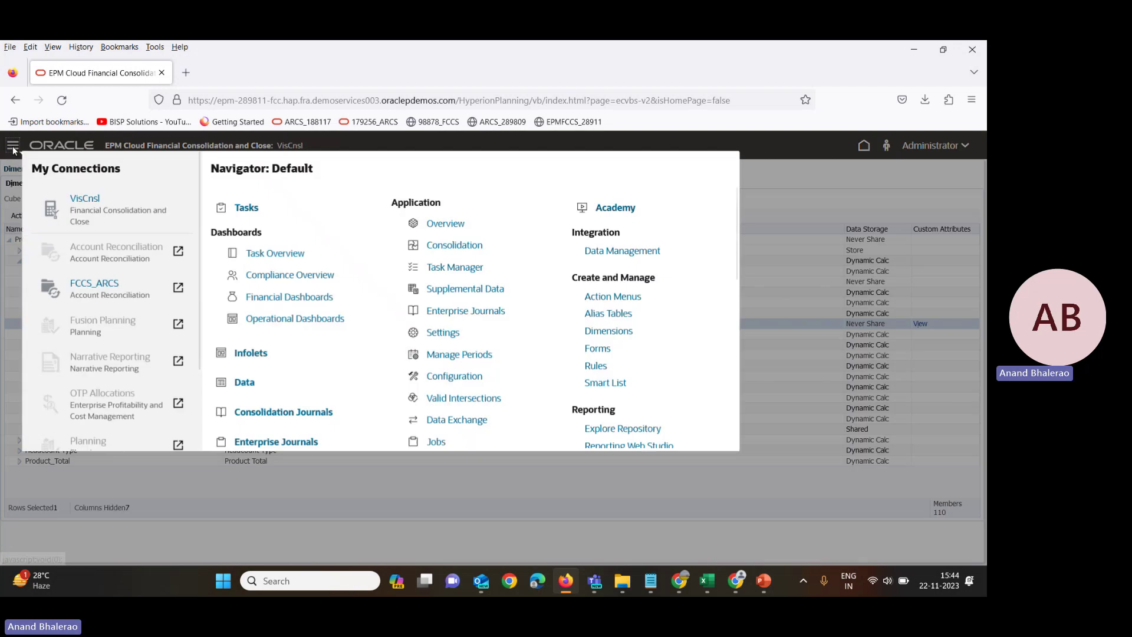
{"action": "left_click", "coordinate": [599, 351]}
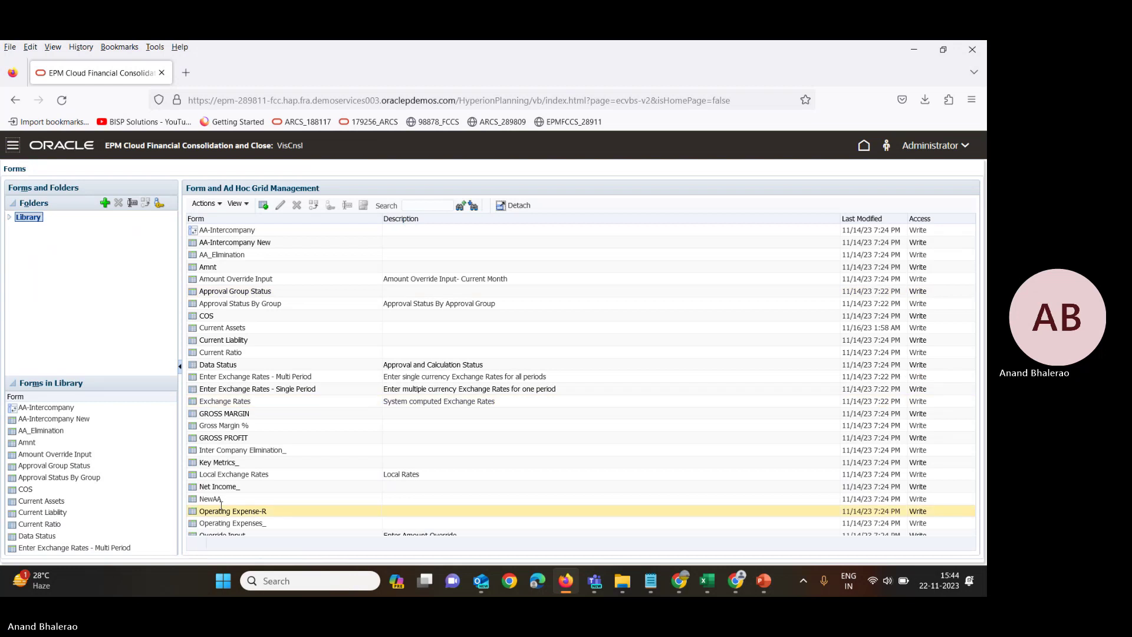
{"action": "scroll", "coordinate": [221, 506], "scroll_direction": "down", "scroll_amount": 5}
{"action": "left_click", "coordinate": [249, 456]}
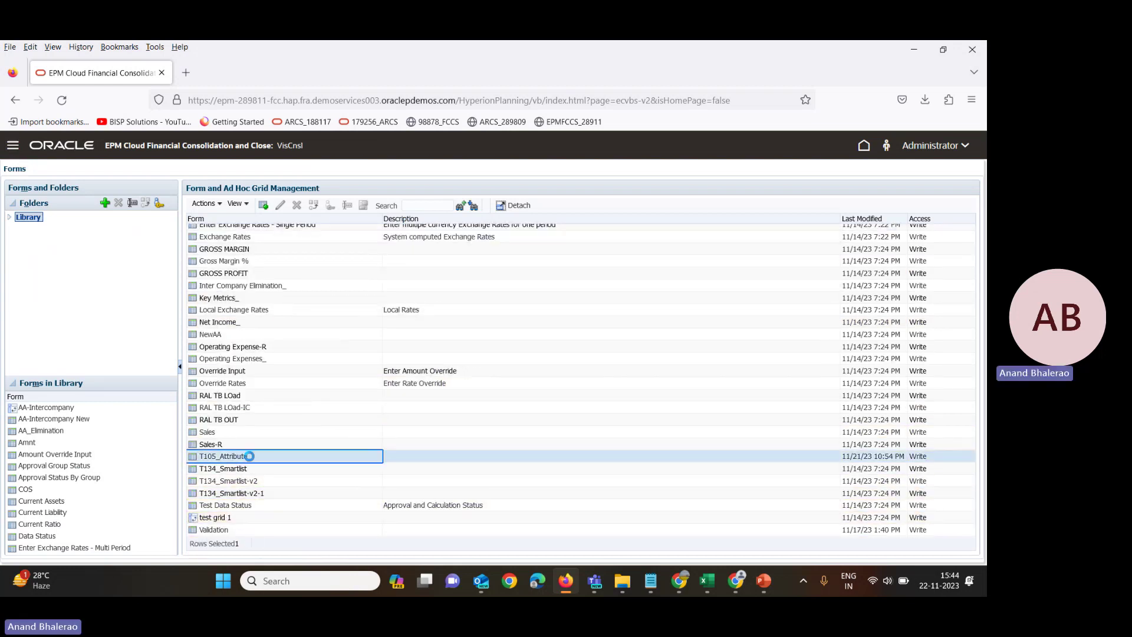
{"action": "left_click", "coordinate": [280, 204]}
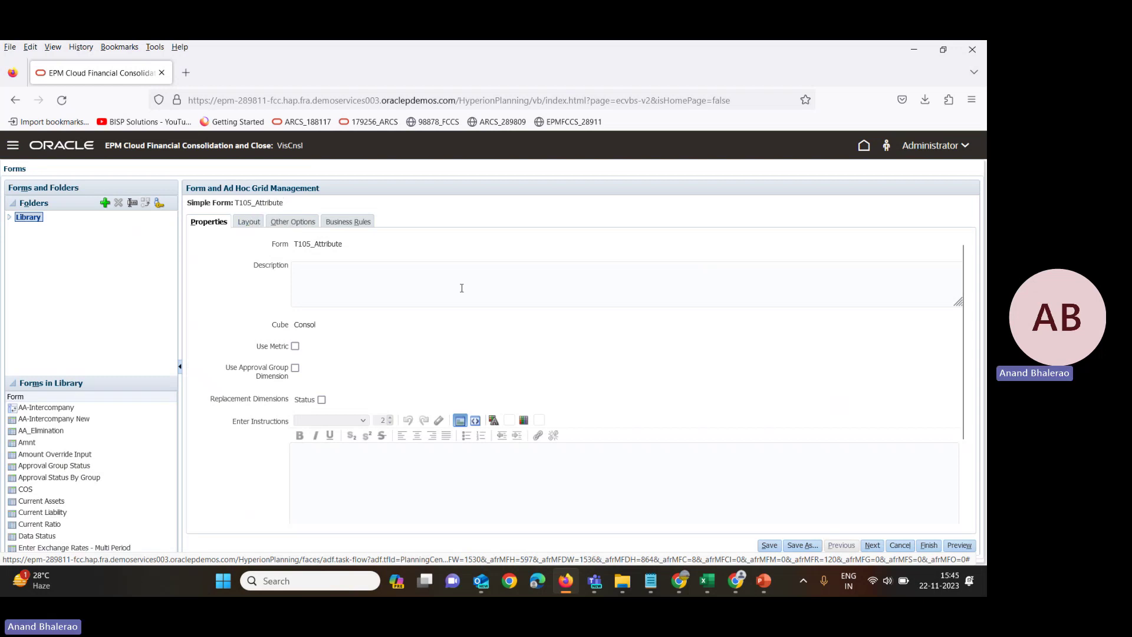
{"action": "scroll", "coordinate": [683, 452], "scroll_direction": "down", "scroll_amount": 2}
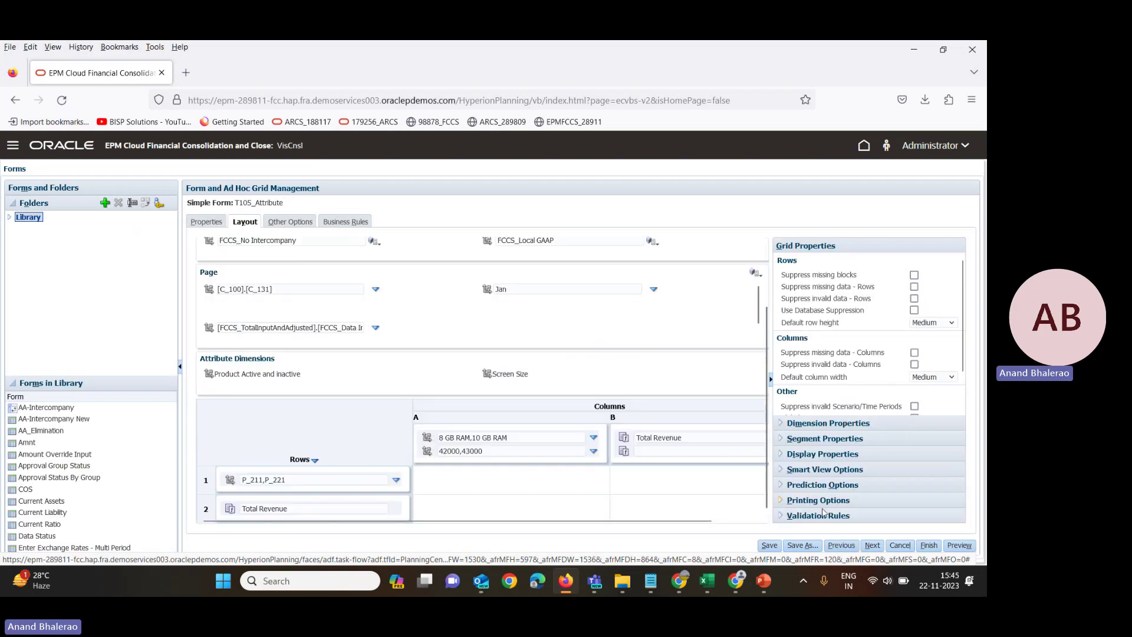
Save a copy of the form under the name "T105_Attribute_Revenue by size".
{"action": "left_click", "coordinate": [809, 545]}
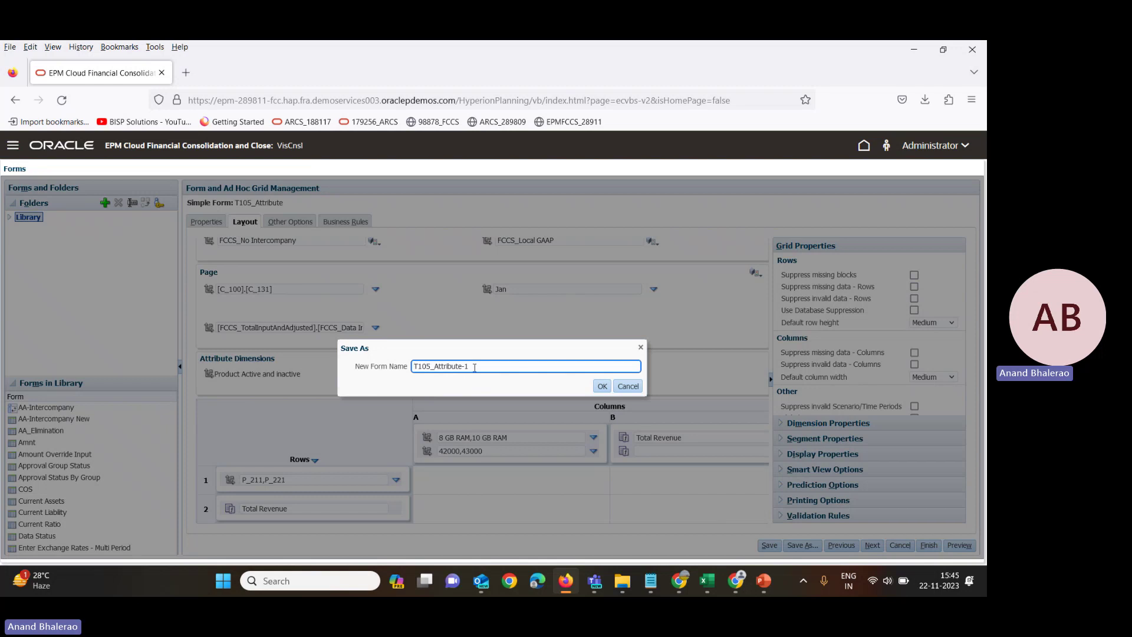
{"action": "key", "text": "BackSpace"}
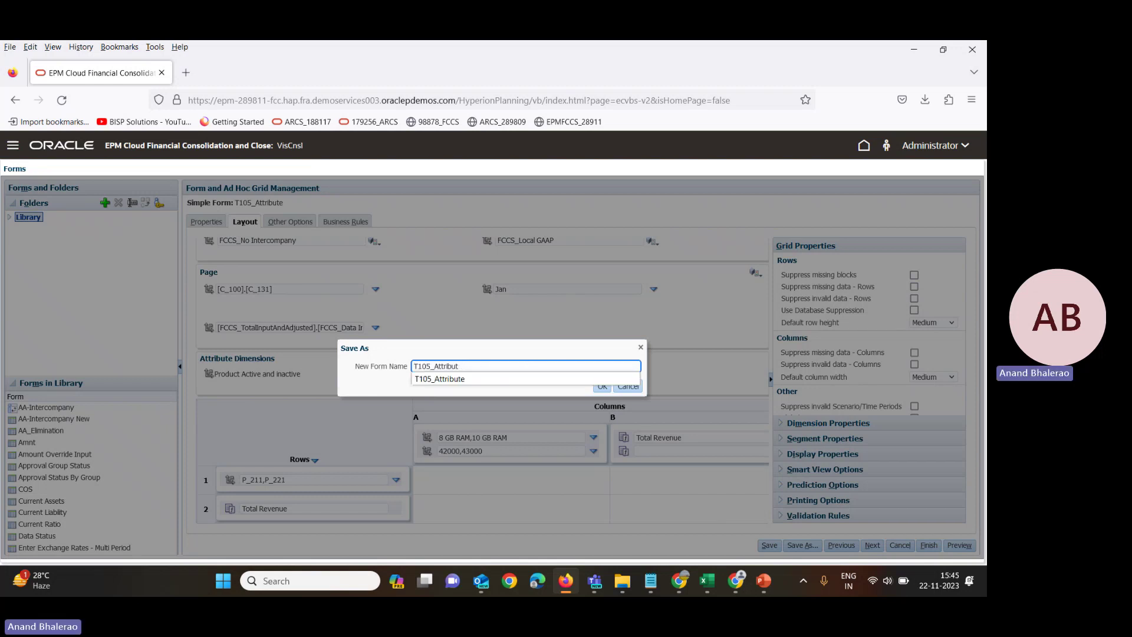
{"action": "type", "text": "e-"}
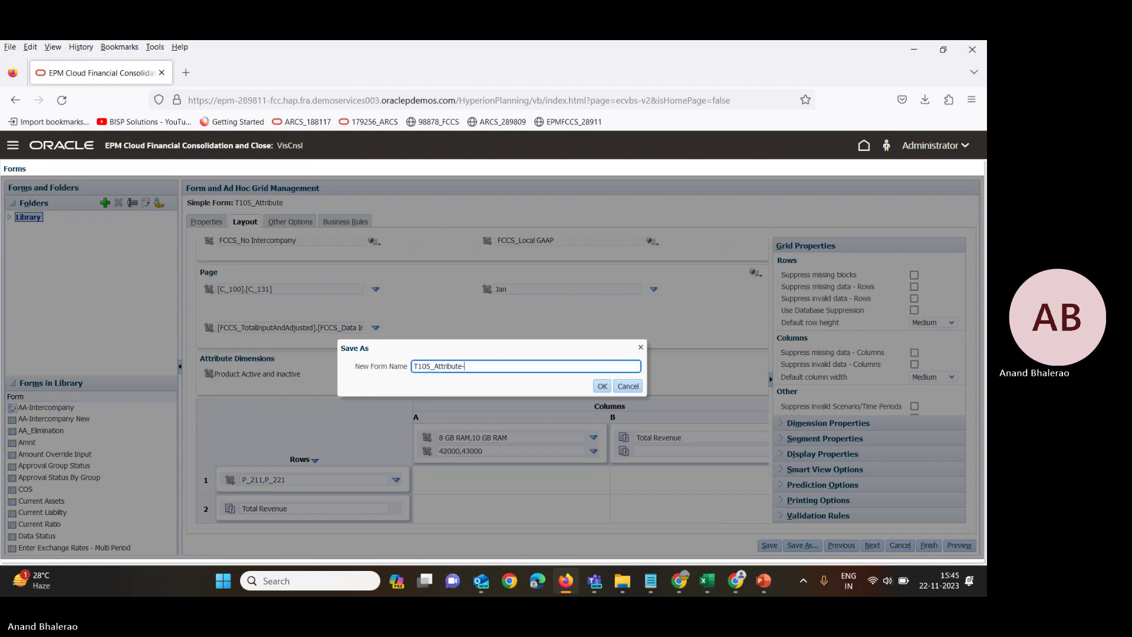
{"action": "key", "text": "BackSpace"}
{"action": "type", "text": "_"}
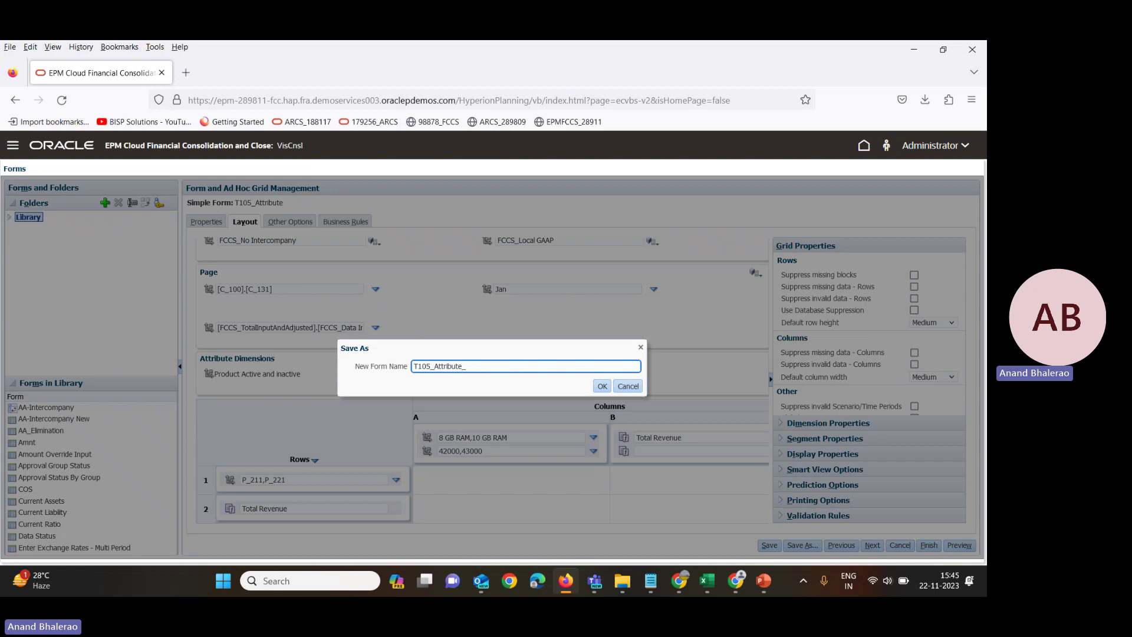
{"action": "type", "text": "Revenue by"}
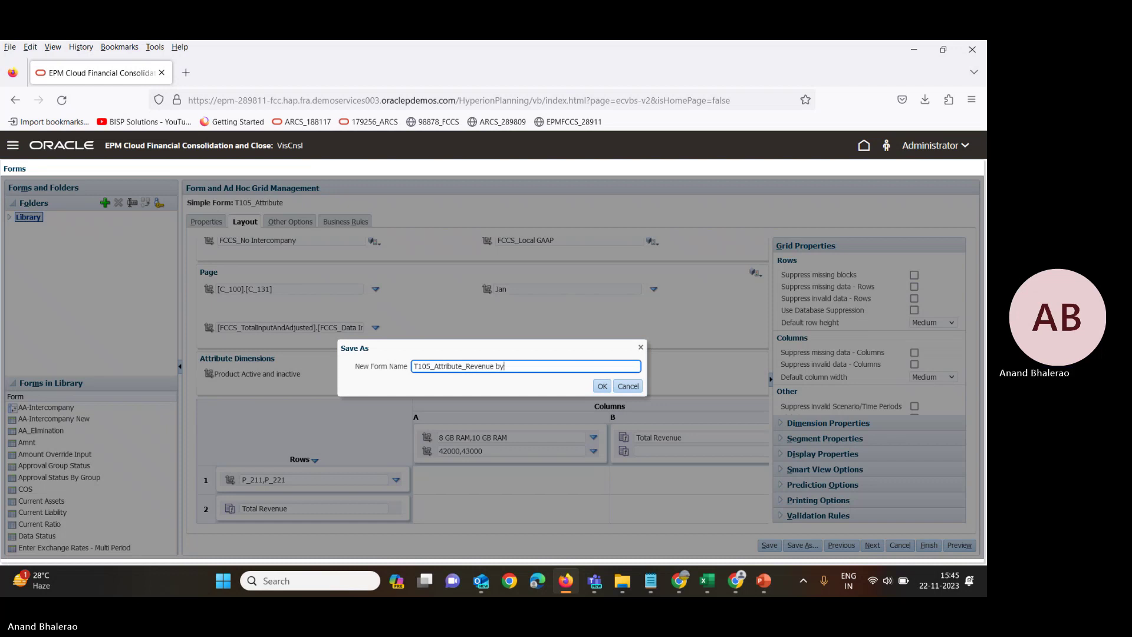
{"action": "type", "text": " size"}
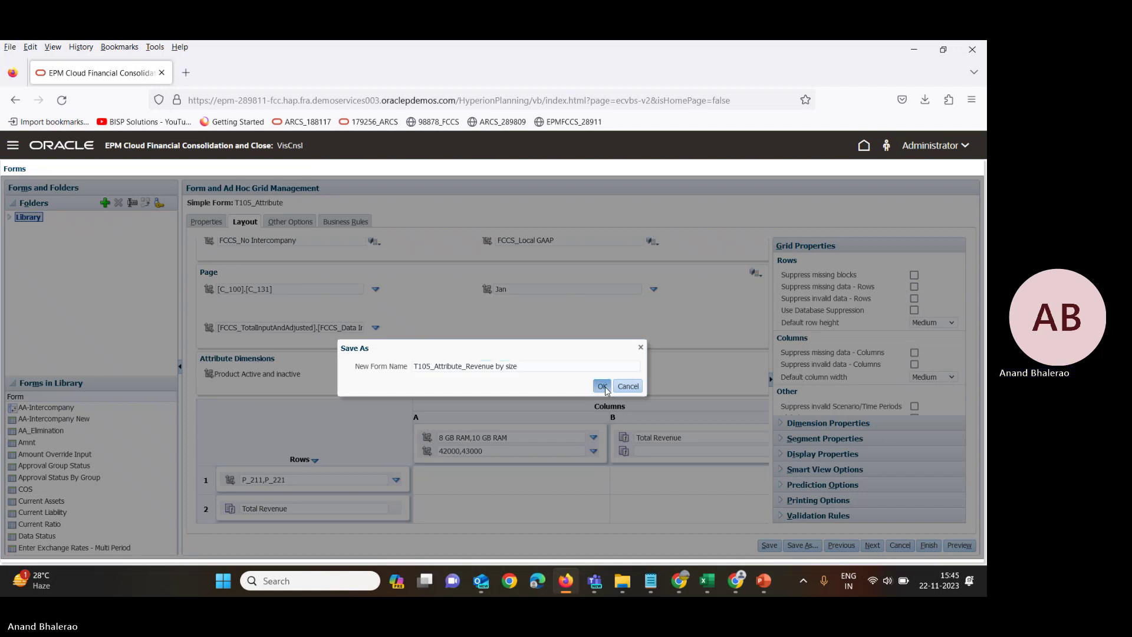
{"action": "left_click", "coordinate": [609, 389]}
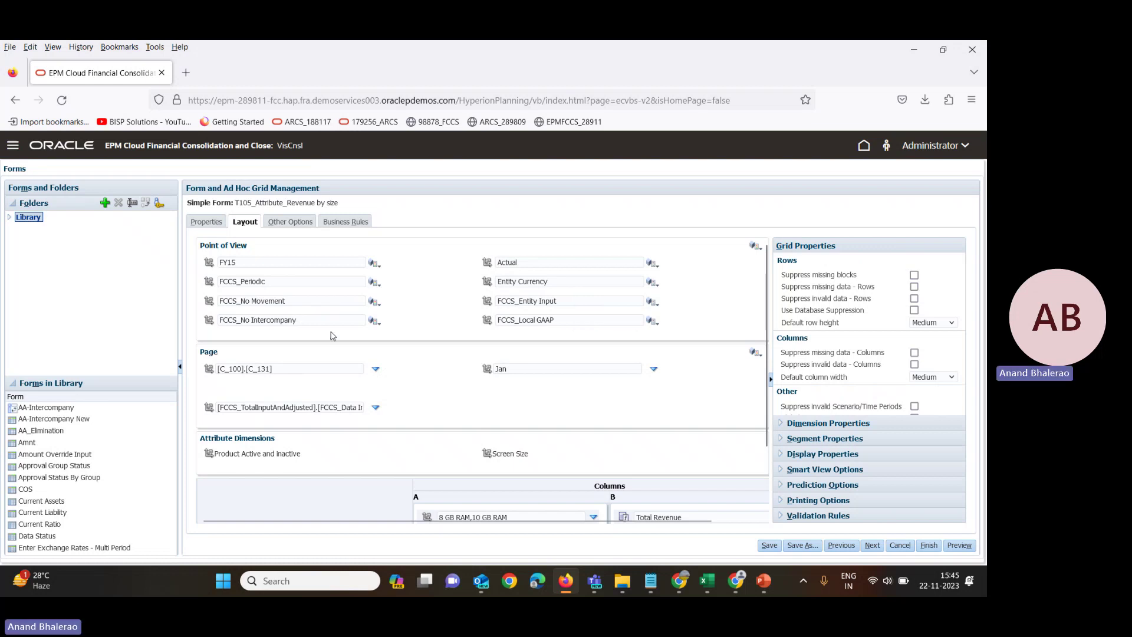
Review the Entity and Data Source page members and the row and column layout of the copied form, and save it.
{"action": "scroll", "coordinate": [289, 383], "scroll_direction": "down", "scroll_amount": 1}
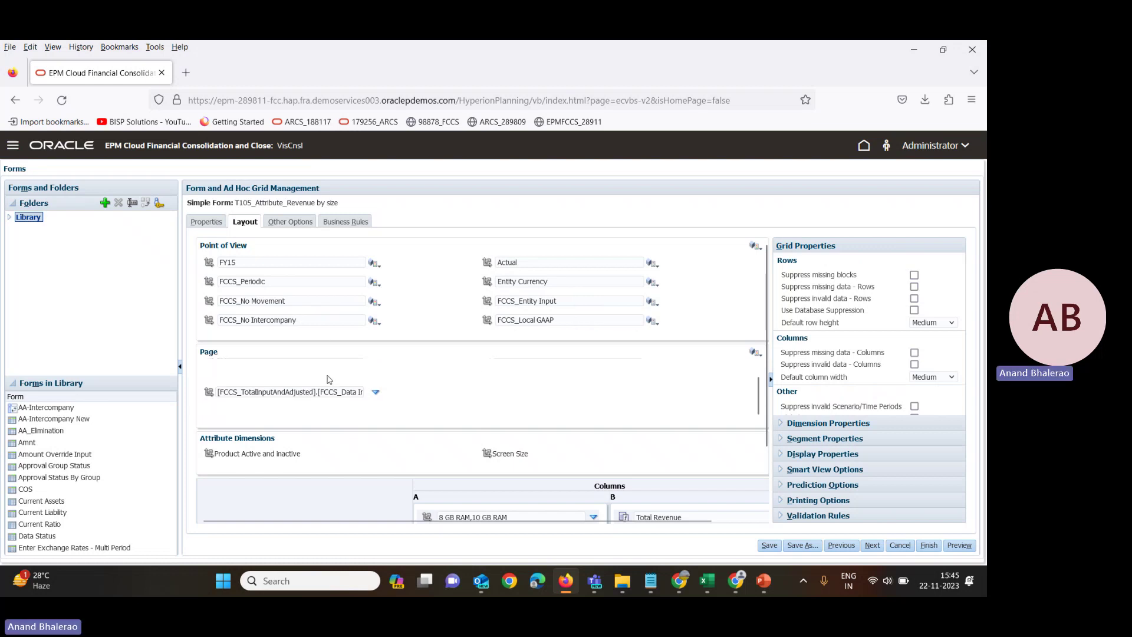
{"action": "scroll", "coordinate": [289, 377], "scroll_direction": "up", "scroll_amount": 1}
{"action": "left_click", "coordinate": [286, 369]}
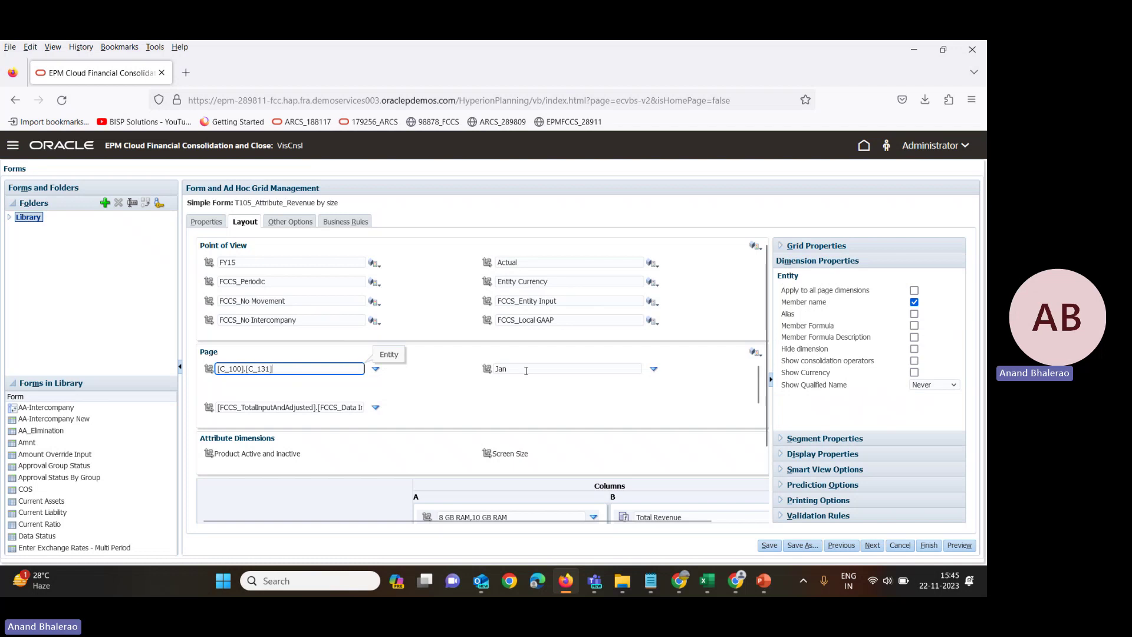
{"action": "left_click", "coordinate": [341, 408]}
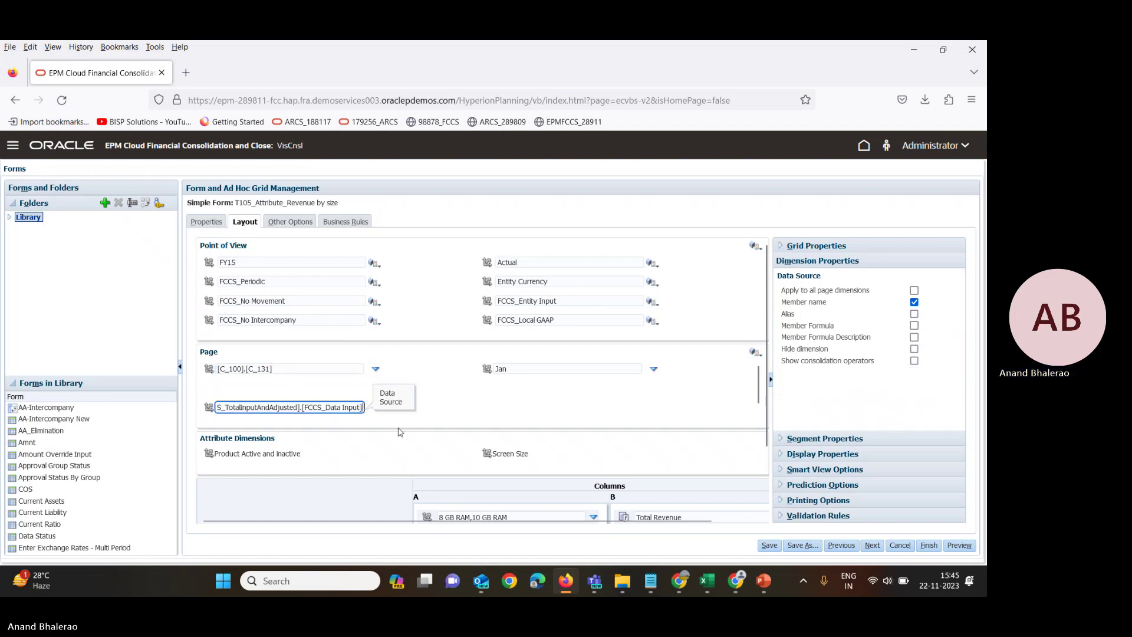
{"action": "scroll", "coordinate": [401, 432], "scroll_direction": "down", "scroll_amount": 3}
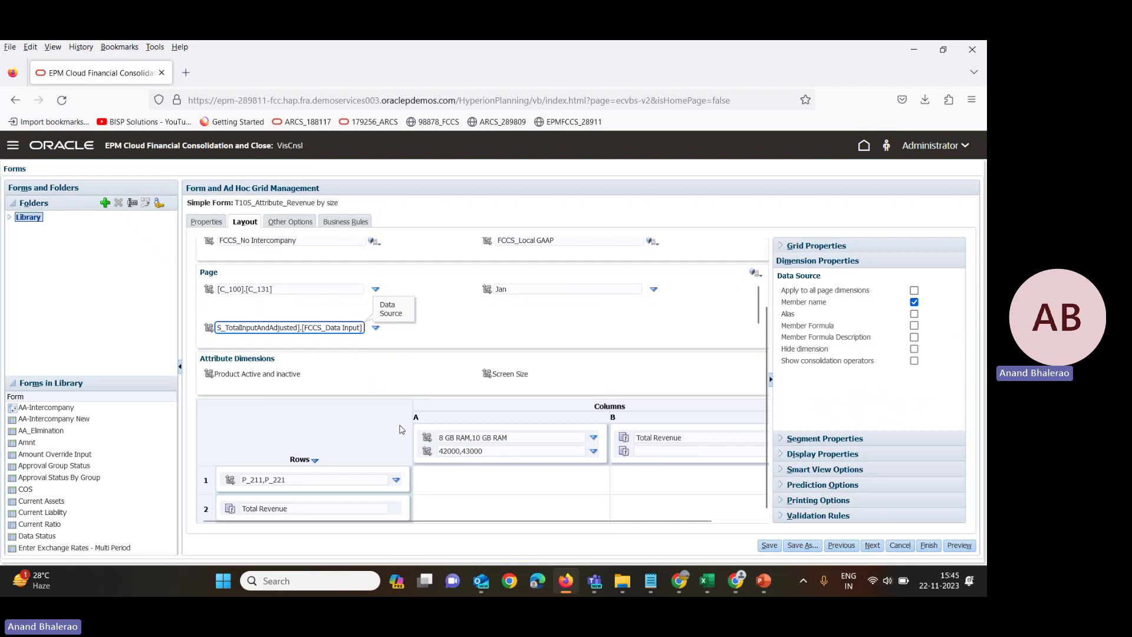
{"action": "left_click", "coordinate": [770, 545]}
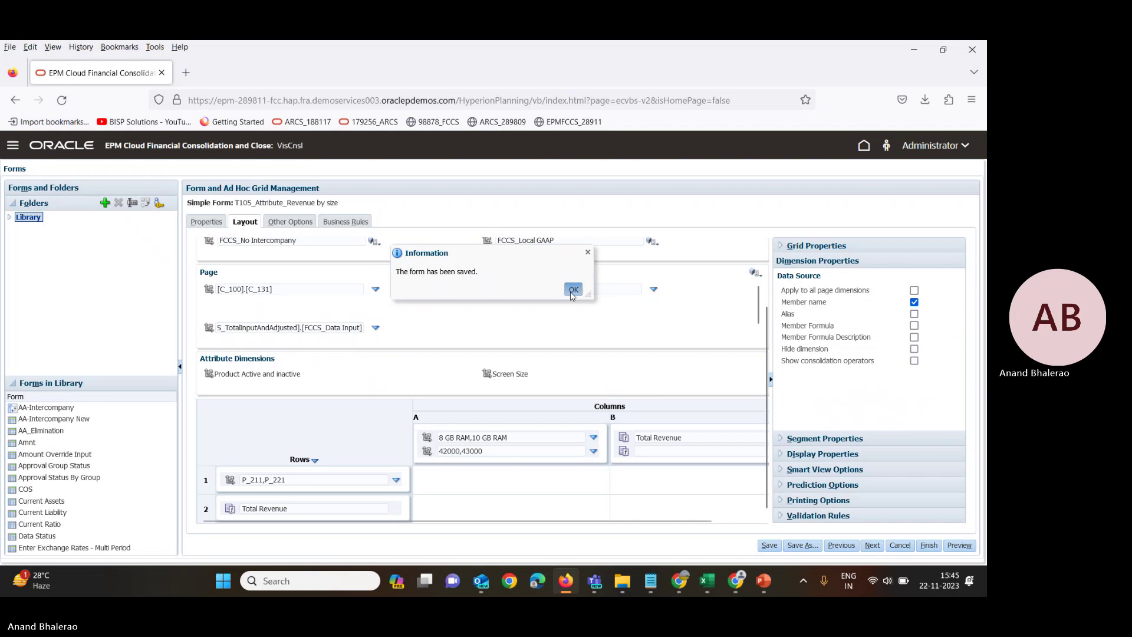
Replace the Memory Available attribute in column A with the Screen Size attribute dimension.
{"action": "left_click", "coordinate": [573, 289]}
{"action": "scroll", "coordinate": [517, 375], "scroll_direction": "right", "scroll_amount": 2}
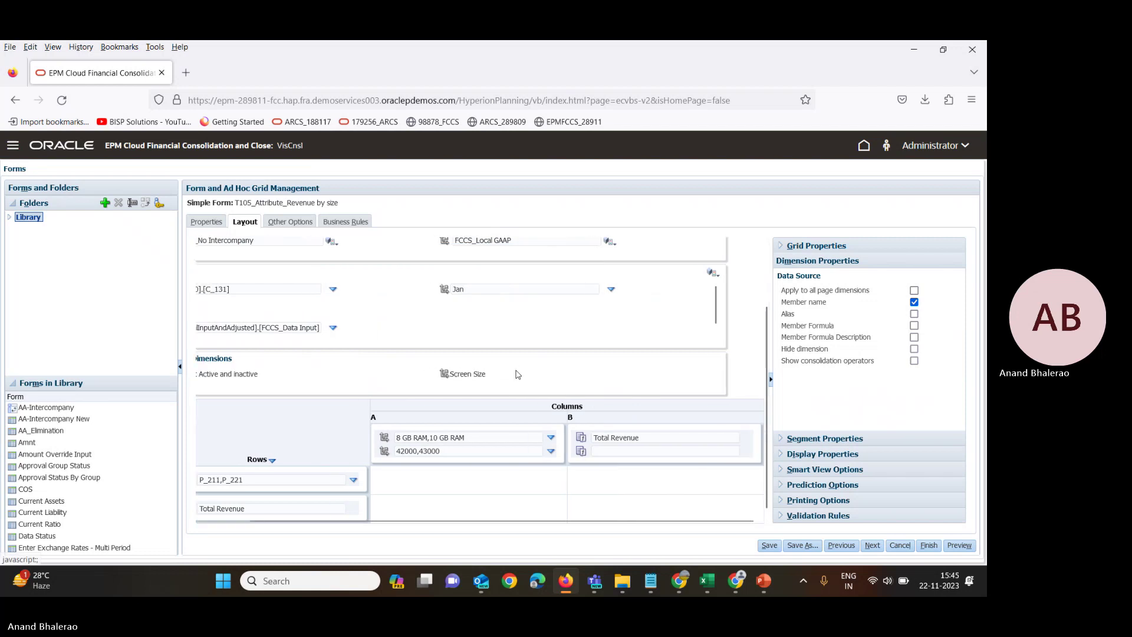
{"action": "scroll", "coordinate": [518, 375], "scroll_direction": "left", "scroll_amount": 2}
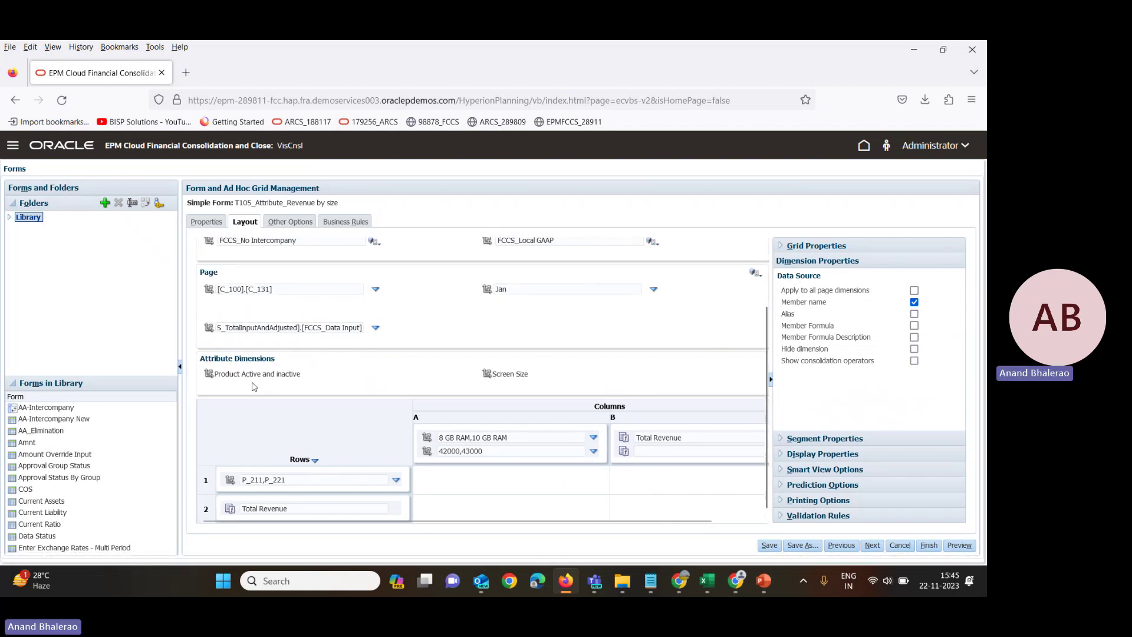
{"action": "scroll", "coordinate": [252, 386], "scroll_direction": "up", "scroll_amount": 3}
{"action": "scroll", "coordinate": [236, 377], "scroll_direction": "down", "scroll_amount": 3}
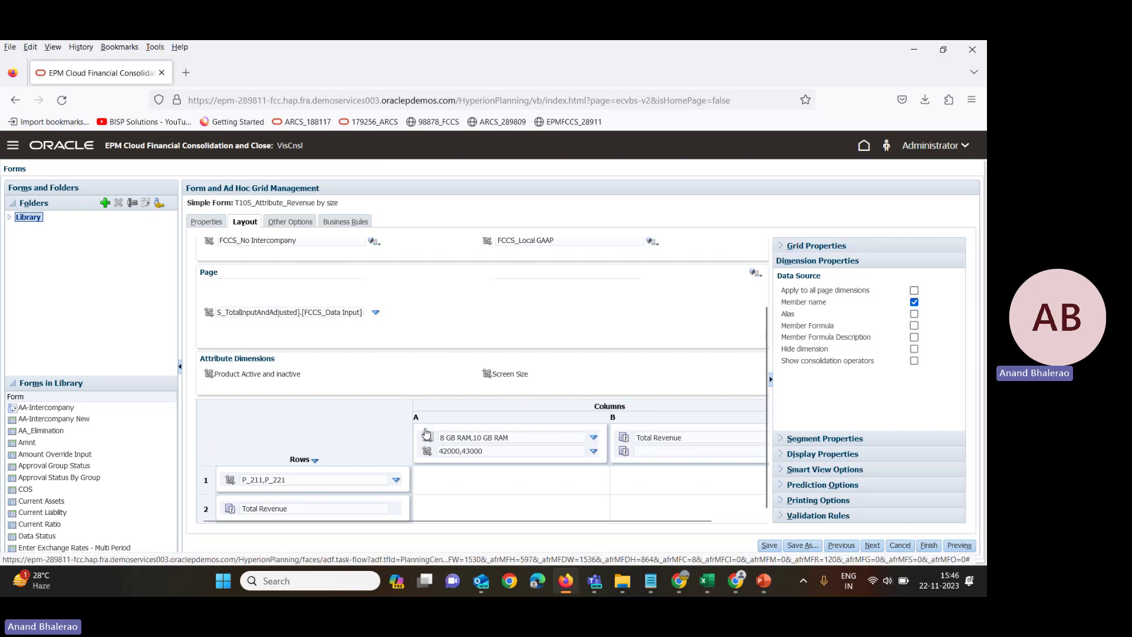
{"action": "left_click_drag", "start_coordinate": [427, 437], "coordinate": [271, 368]}
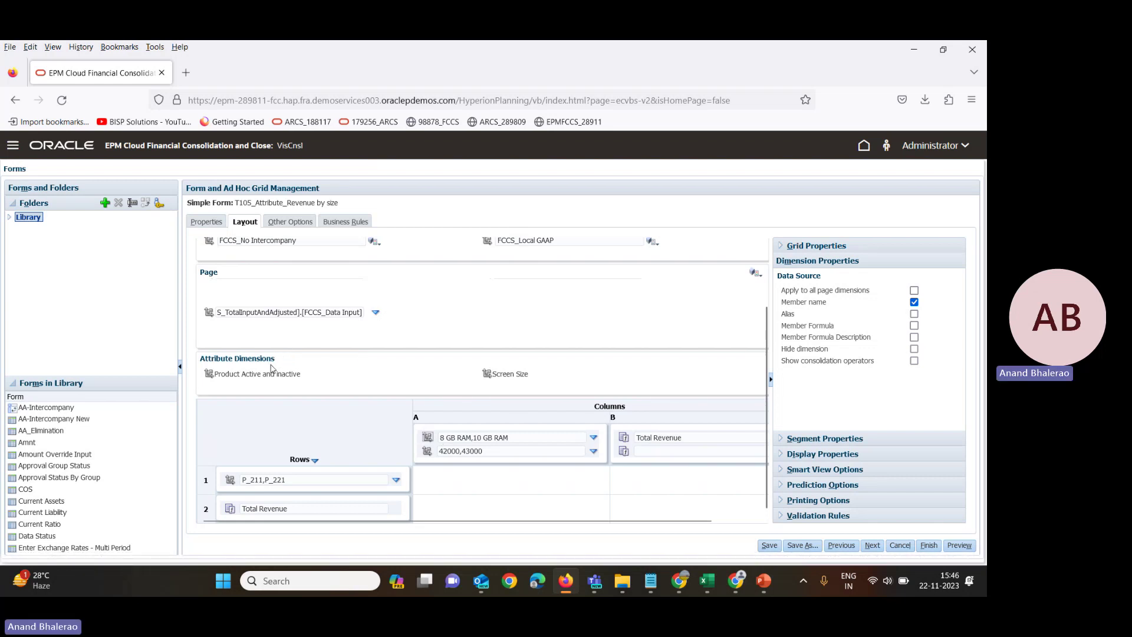
{"action": "mouse_move", "coordinate": [429, 446]}
{"action": "left_mouse_down"}
{"action": "mouse_move", "coordinate": [221, 384]}
{"action": "mouse_move", "coordinate": [217, 365]}
{"action": "mouse_move", "coordinate": [355, 431]}
{"action": "mouse_move", "coordinate": [441, 440]}
{"action": "mouse_move", "coordinate": [418, 439]}
{"action": "mouse_move", "coordinate": [424, 451]}
{"action": "left_mouse_up"}
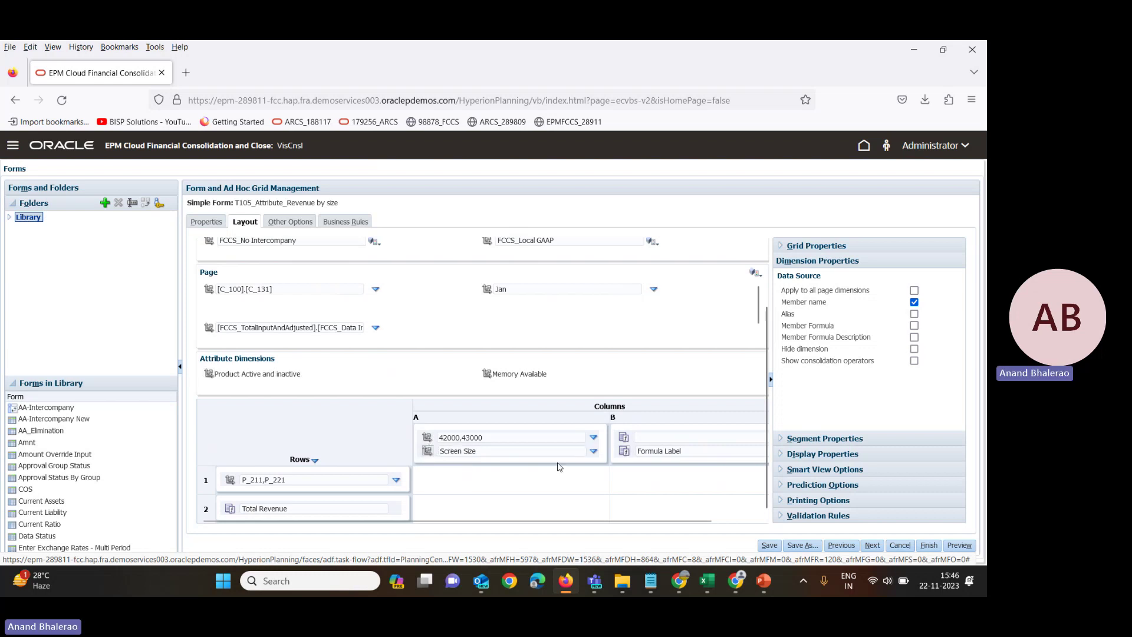
Move the Account dimension below Screen Size in column A.
{"action": "left_click", "coordinate": [593, 451]}
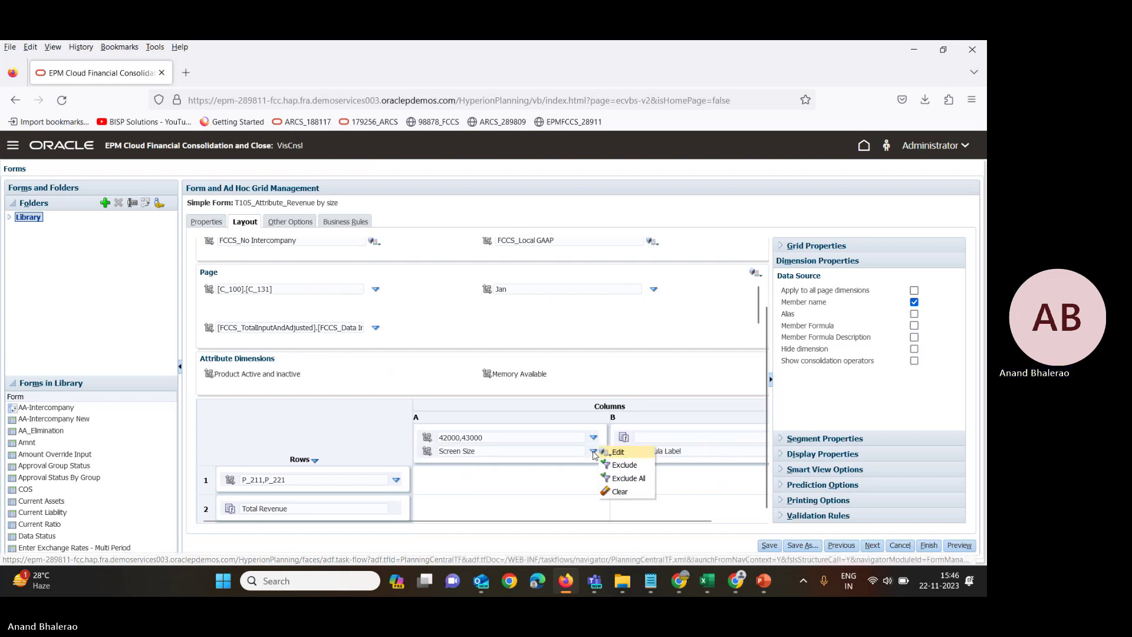
{"action": "left_click", "coordinate": [427, 451]}
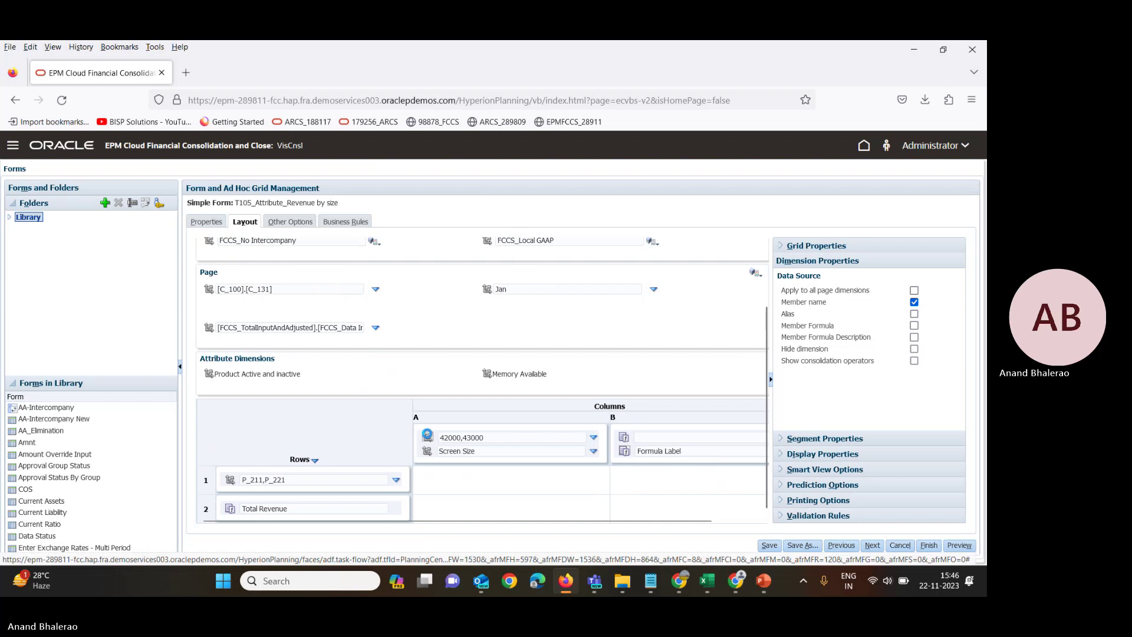
{"action": "left_click", "coordinate": [428, 437]}
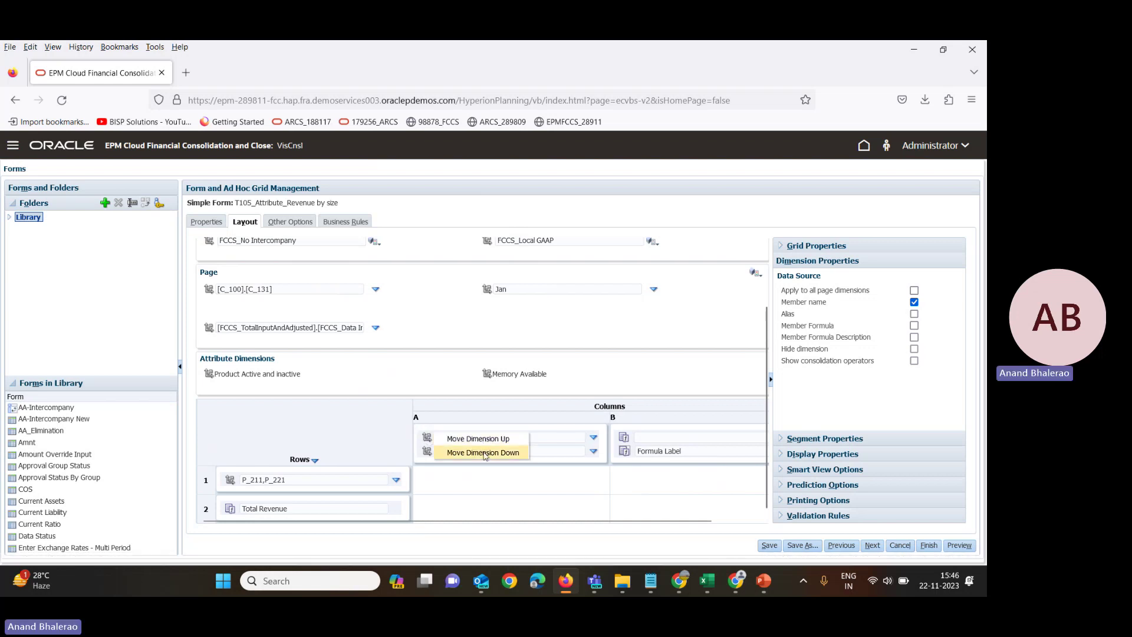
{"action": "left_click", "coordinate": [484, 452]}
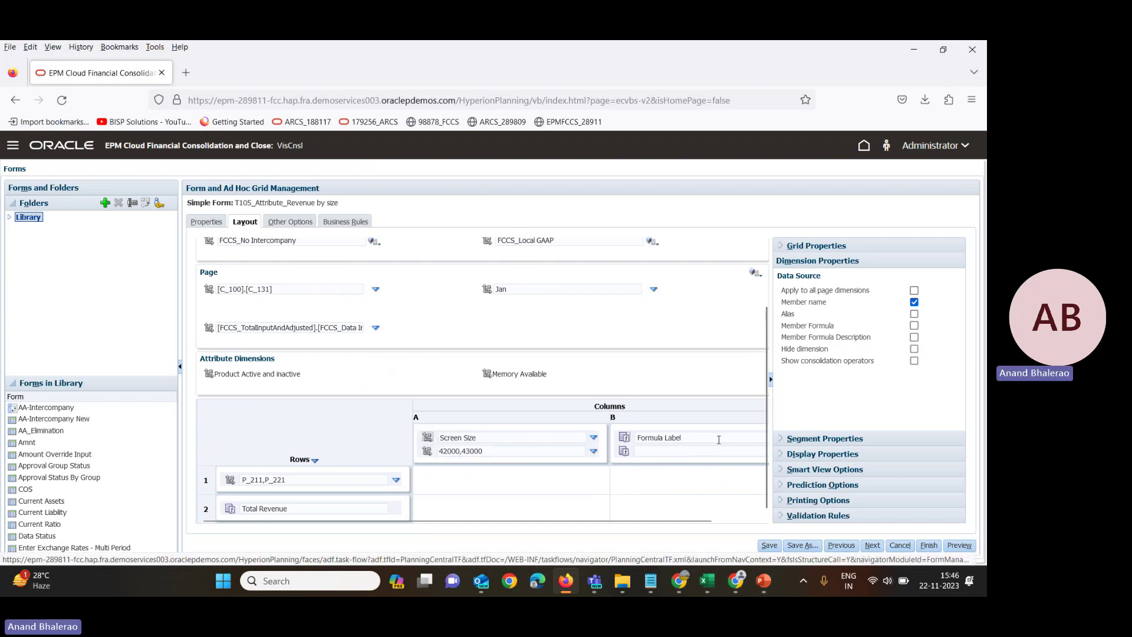
Label the formula in column B "Total Revenue" and save the form.
{"action": "left_click", "coordinate": [655, 438]}
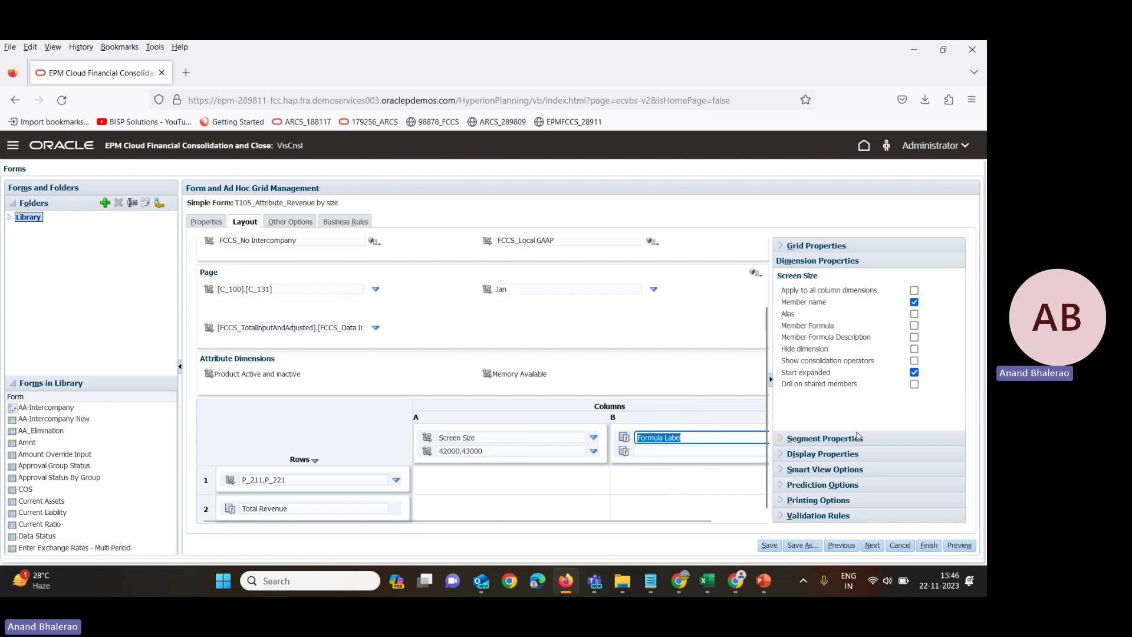
{"action": "type", "text": "Total"}
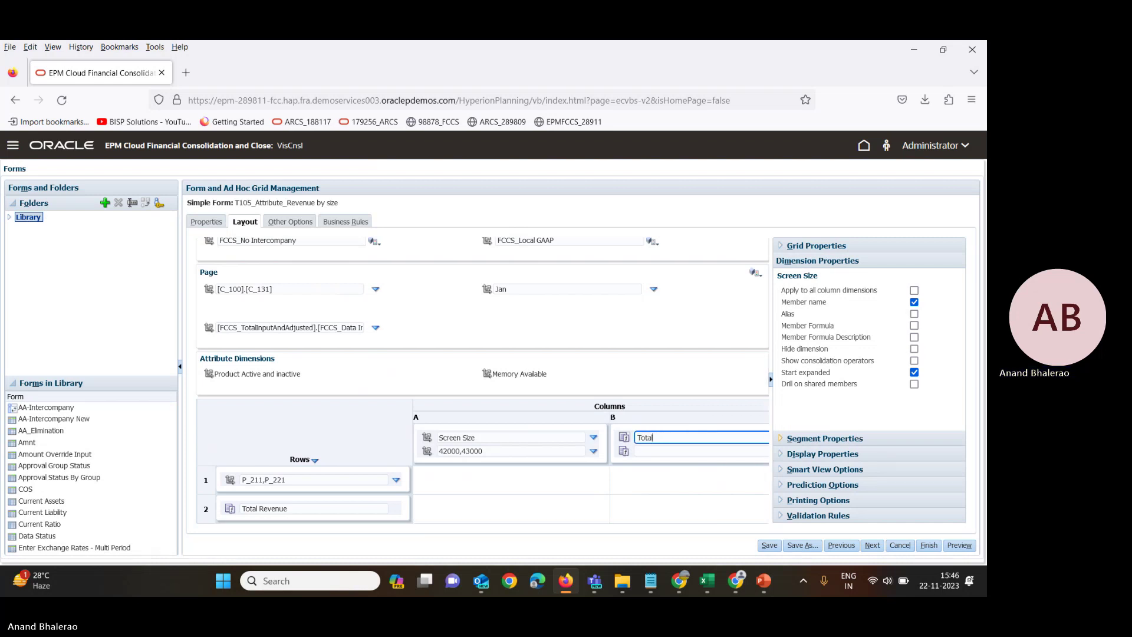
{"action": "type", "text": " Revenue"}
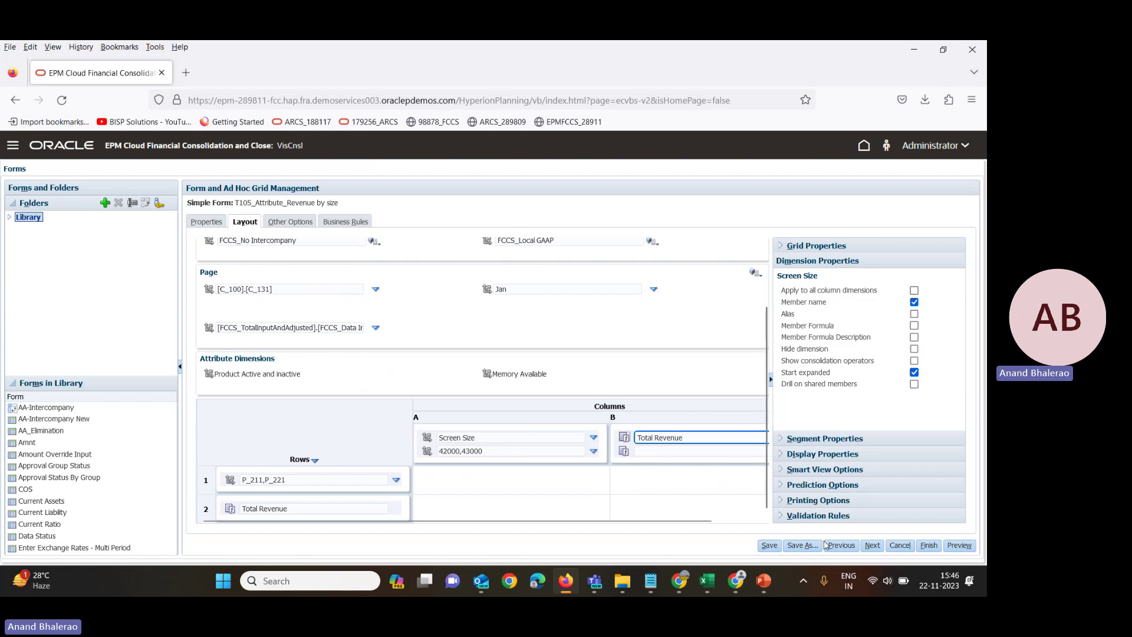
{"action": "left_click", "coordinate": [776, 547]}
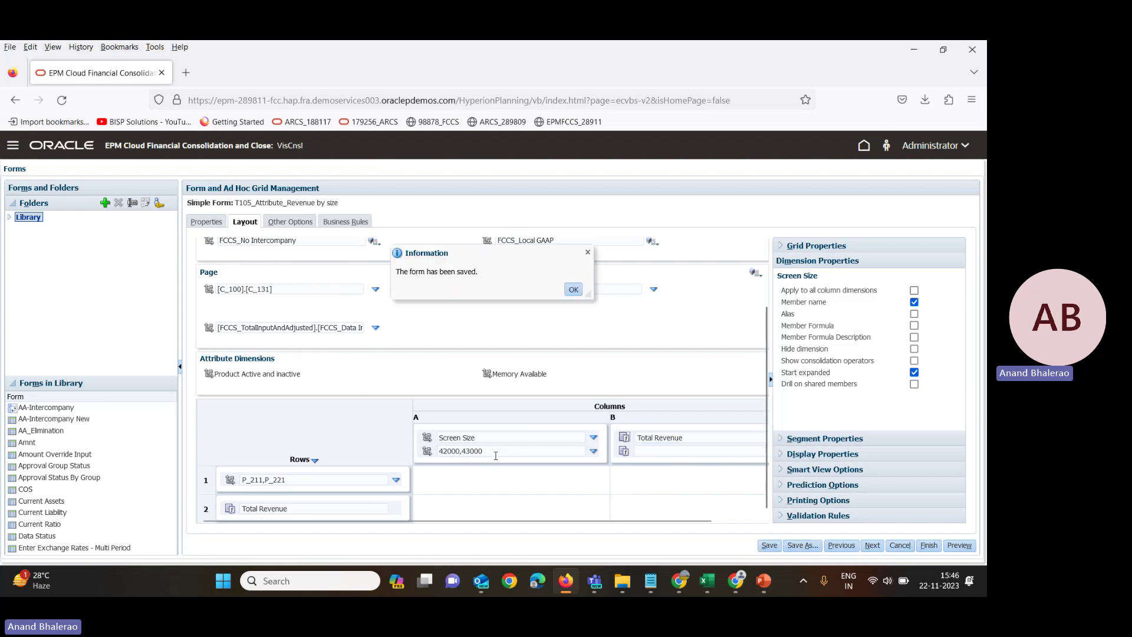
{"action": "left_click", "coordinate": [573, 291]}
Set the Account members in column A to 42000,41000 and save the form.
{"action": "left_click", "coordinate": [494, 452]}
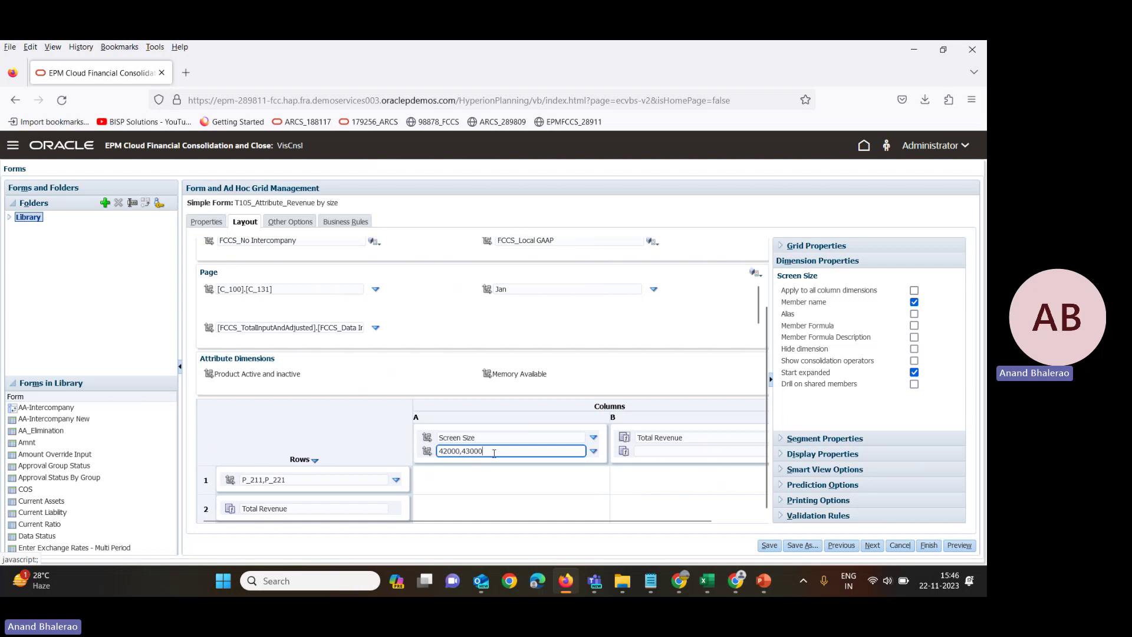
{"action": "key", "text": "Left"}
{"action": "key", "text": "Left"}
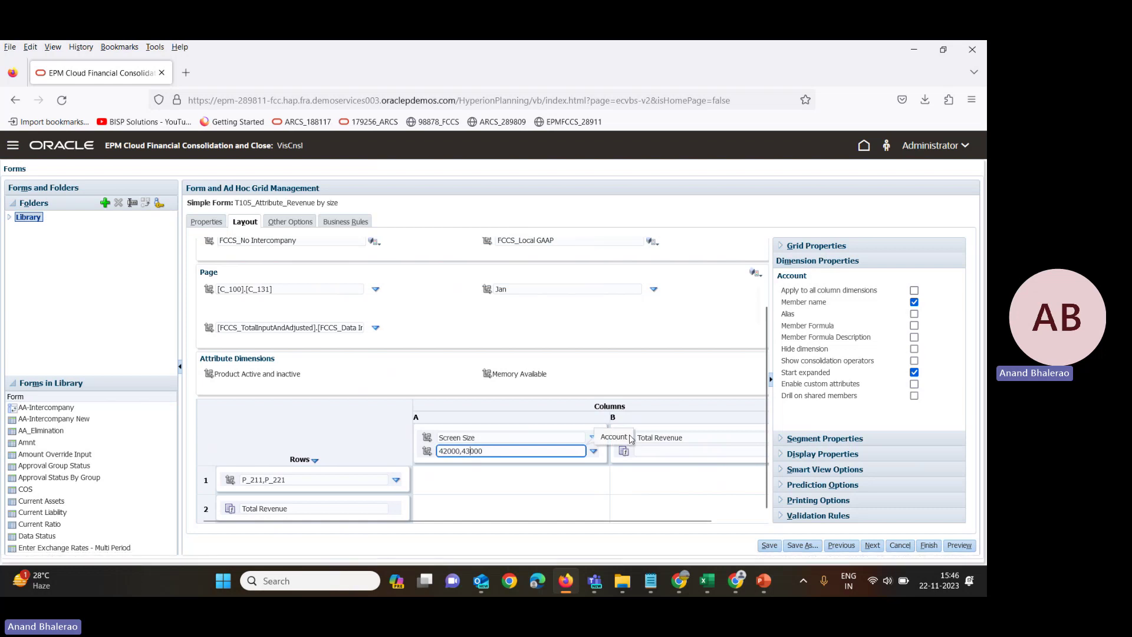
{"action": "key", "text": "BackSpace"}
{"action": "left_click", "coordinate": [769, 546]}
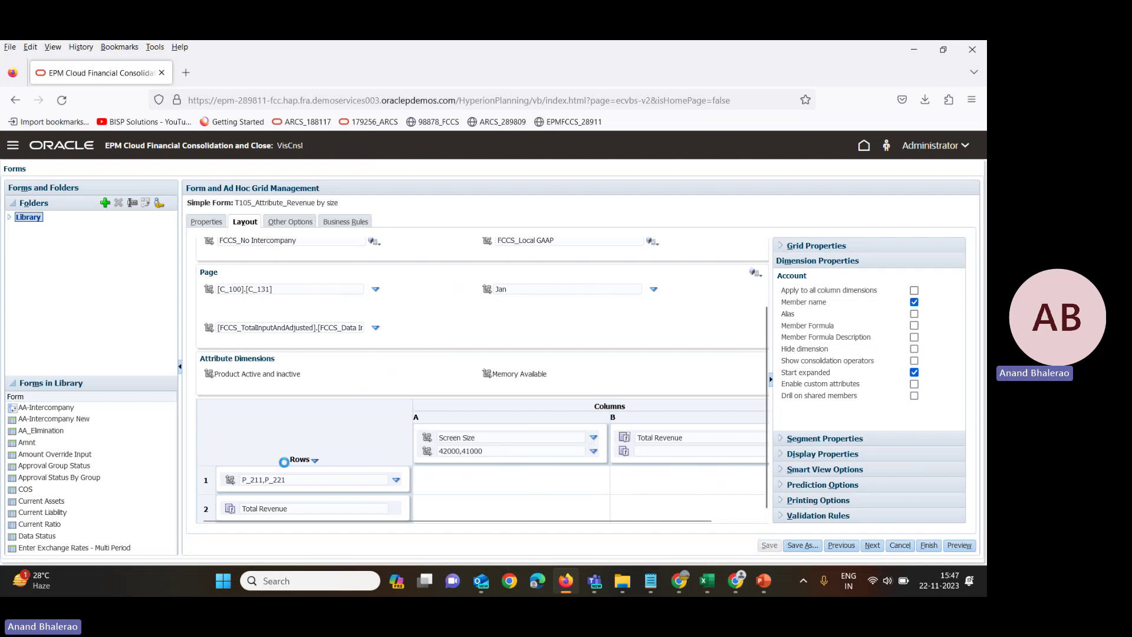
{"action": "left_click", "coordinate": [573, 288]}
Check the Product row members, save the form, and preview it, rechecking the layout before previewing once more.
{"action": "left_click", "coordinate": [273, 480]}
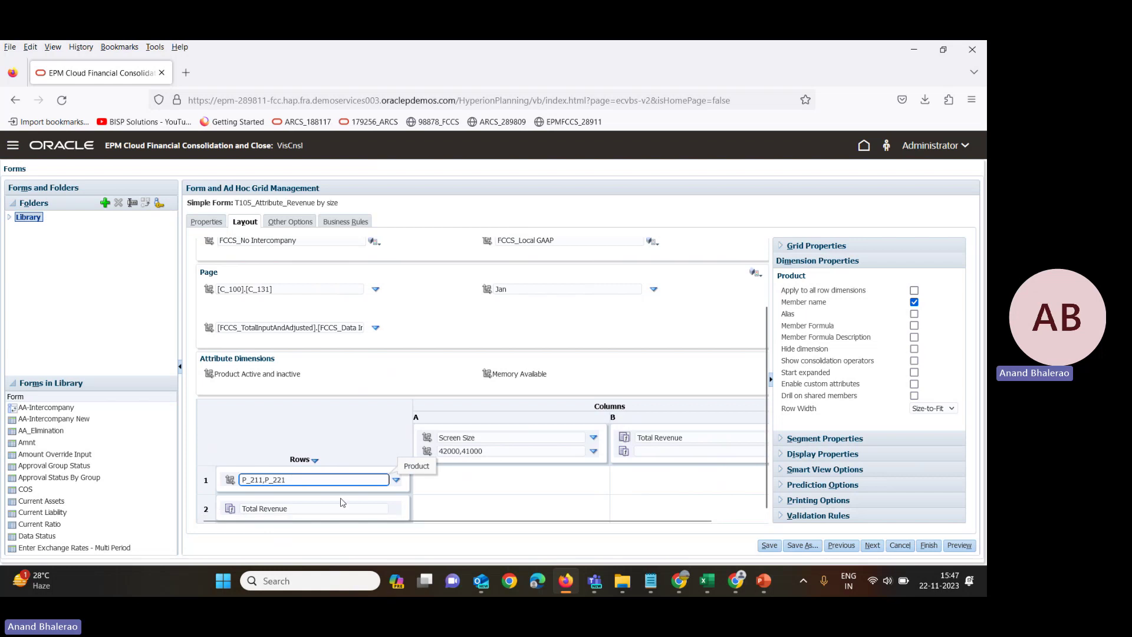
{"action": "left_click", "coordinate": [767, 547]}
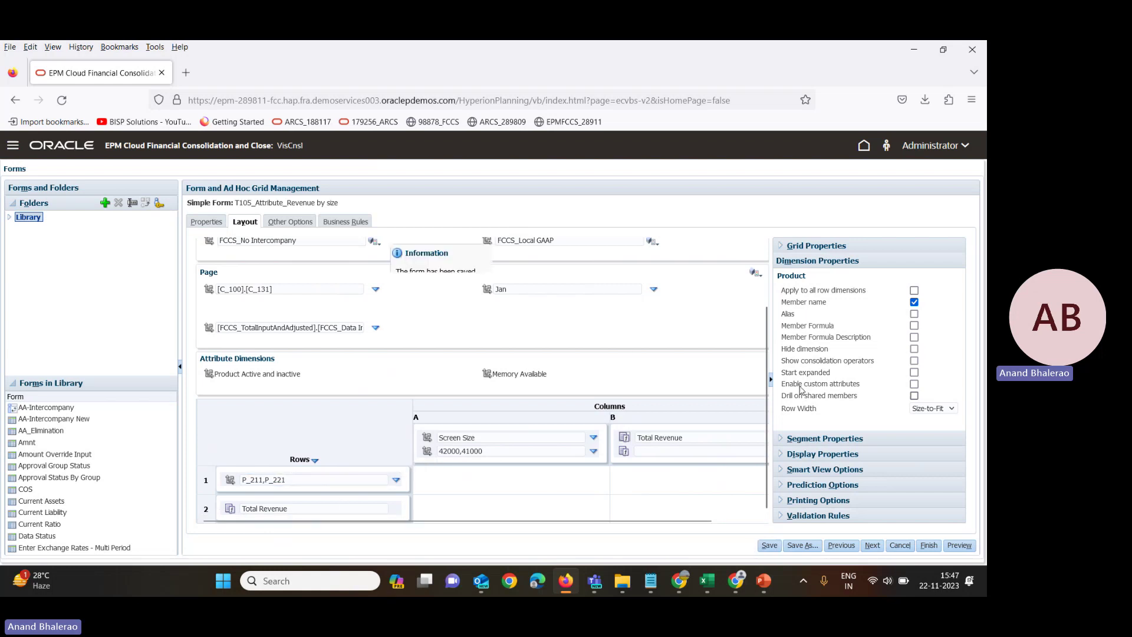
{"action": "left_click", "coordinate": [581, 291]}
{"action": "left_click", "coordinate": [960, 545]}
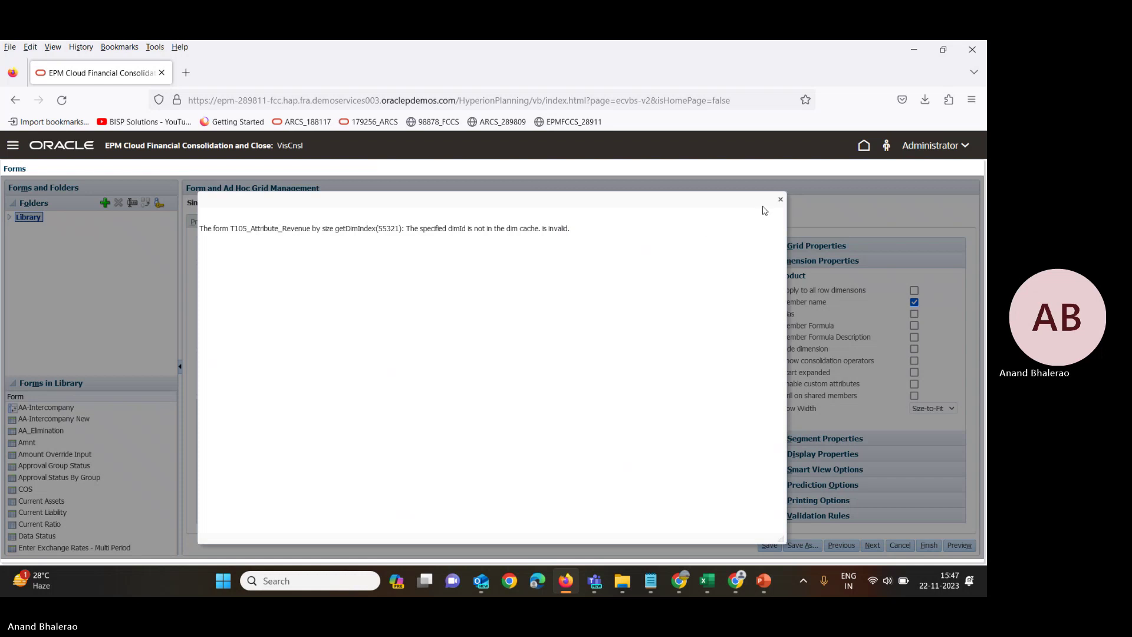
{"action": "left_click", "coordinate": [780, 201]}
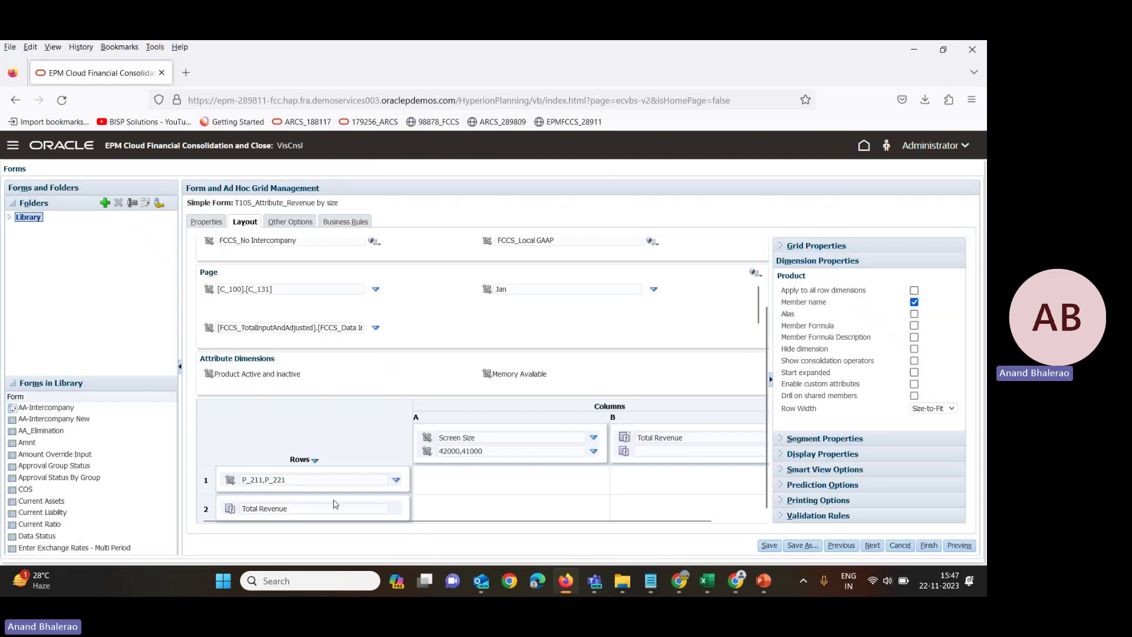
{"action": "scroll", "coordinate": [380, 446], "scroll_direction": "down", "scroll_amount": 2}
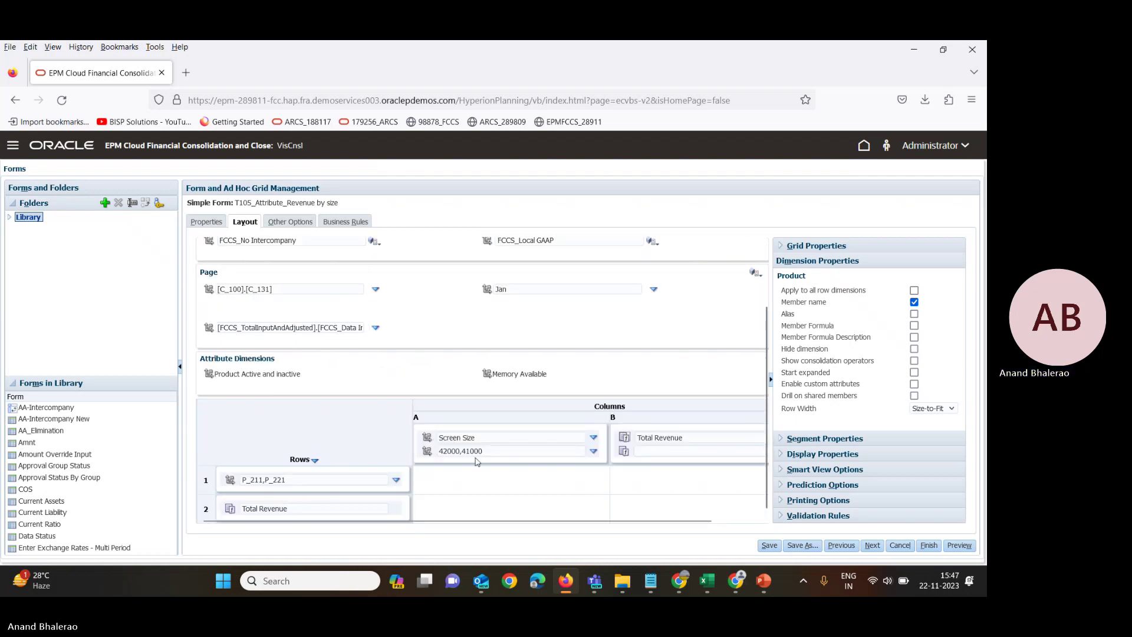
{"action": "left_click", "coordinate": [960, 545]}
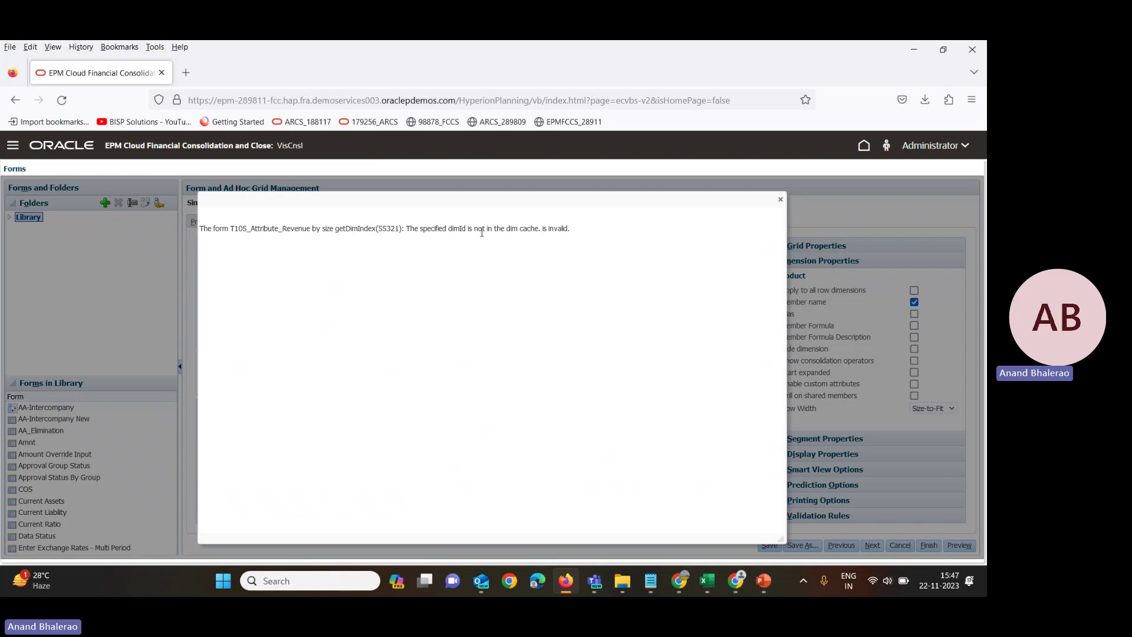
{"action": "left_click", "coordinate": [780, 199]}
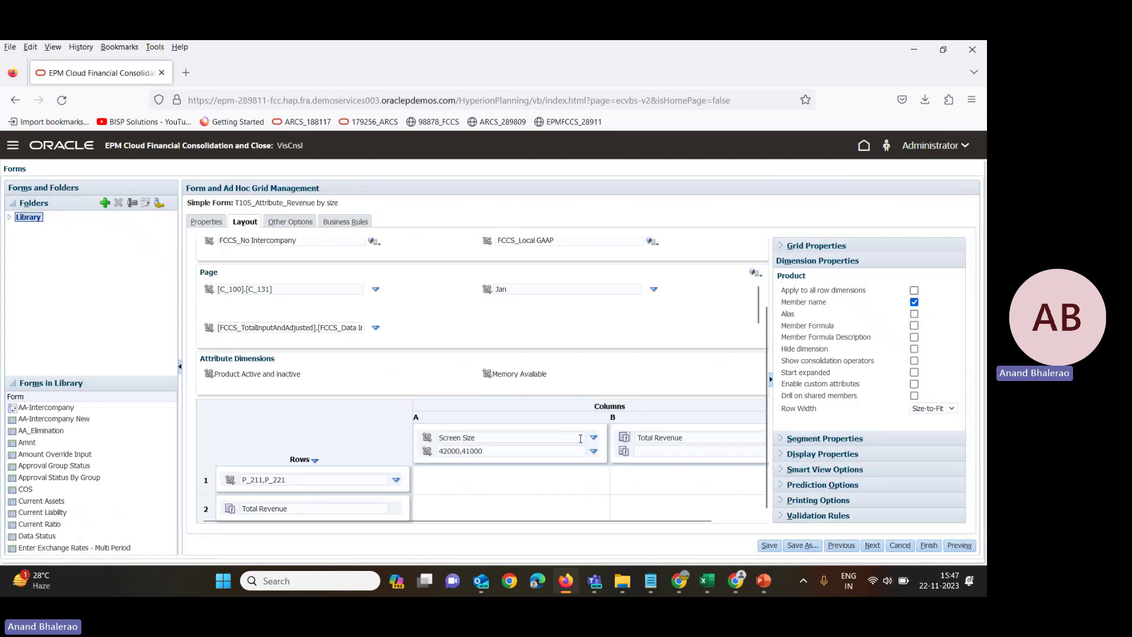
Finish editing the copied form and start a new simple form named for revenue by size with the suffix "_T105".
{"action": "left_click", "coordinate": [919, 547]}
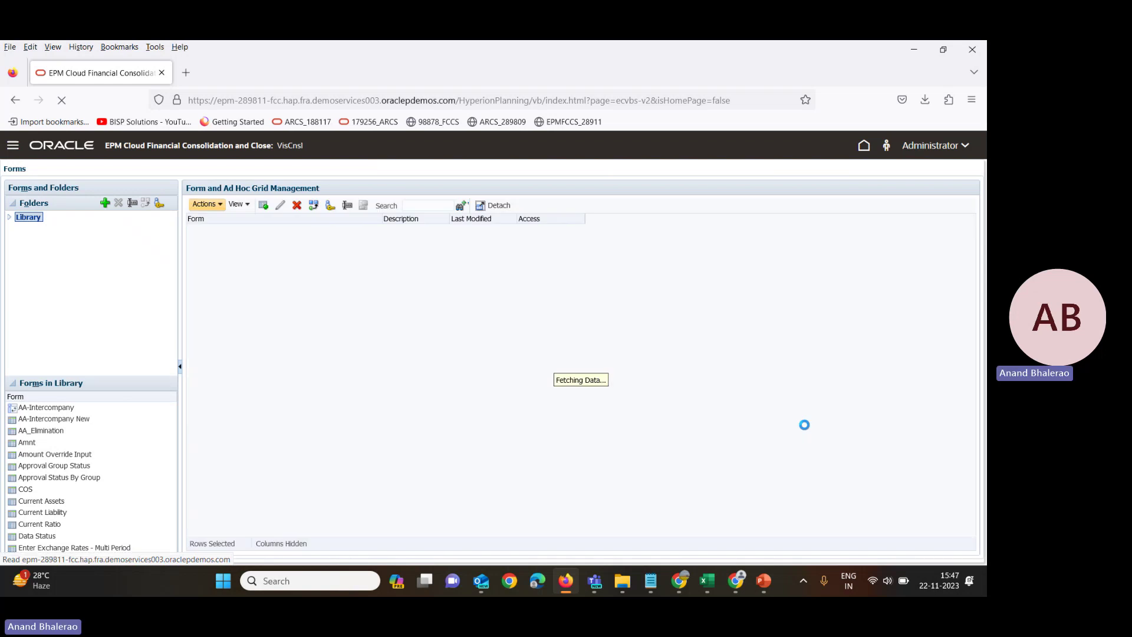
{"action": "left_click", "coordinate": [220, 205]}
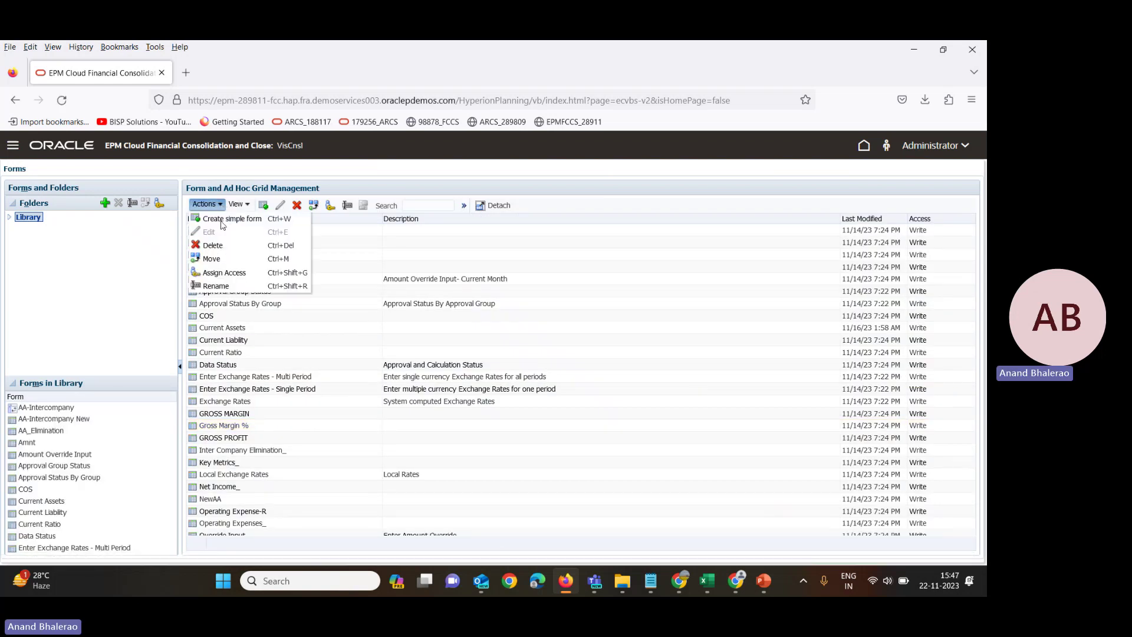
{"action": "left_click", "coordinate": [220, 221]}
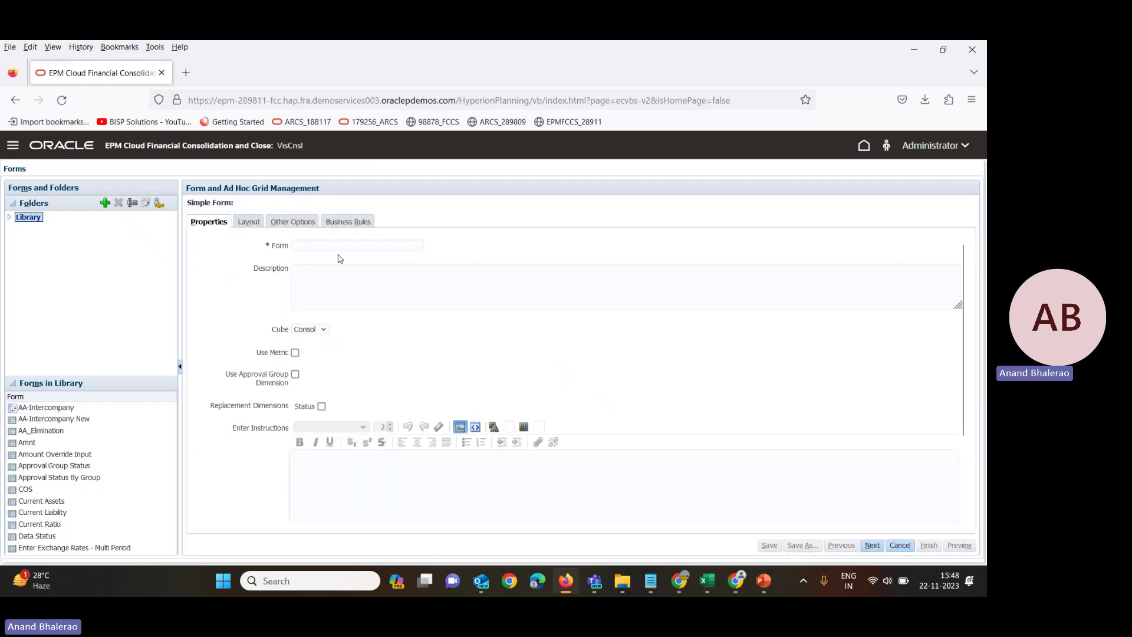
{"action": "left_click", "coordinate": [330, 244]}
{"action": "type", "text": "Rev"}
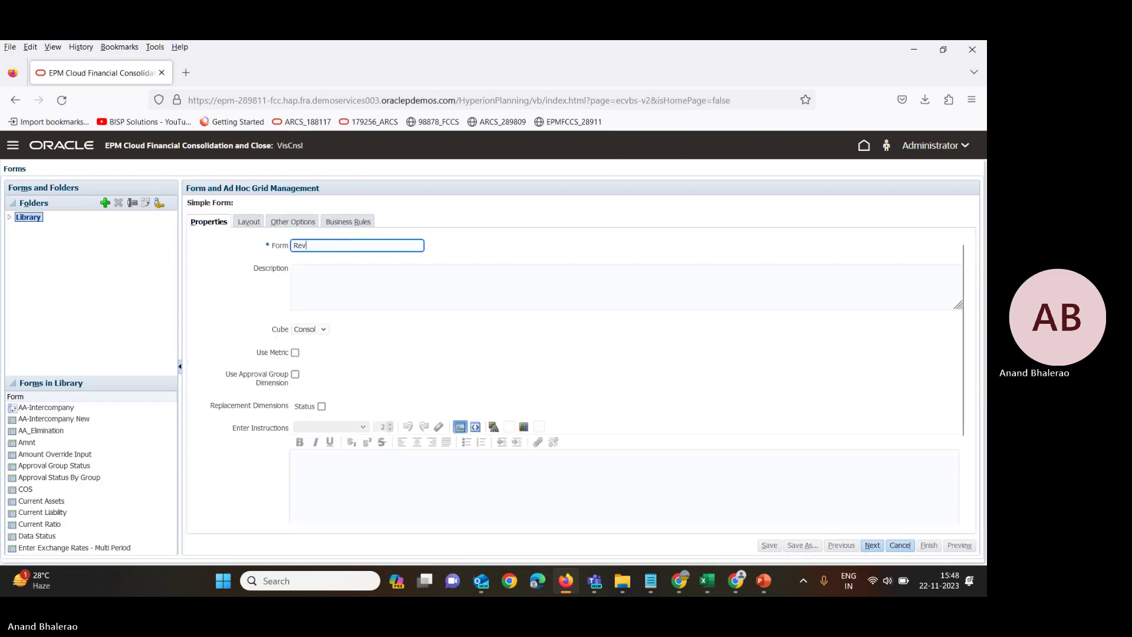
{"action": "type", "text": "enue by"}
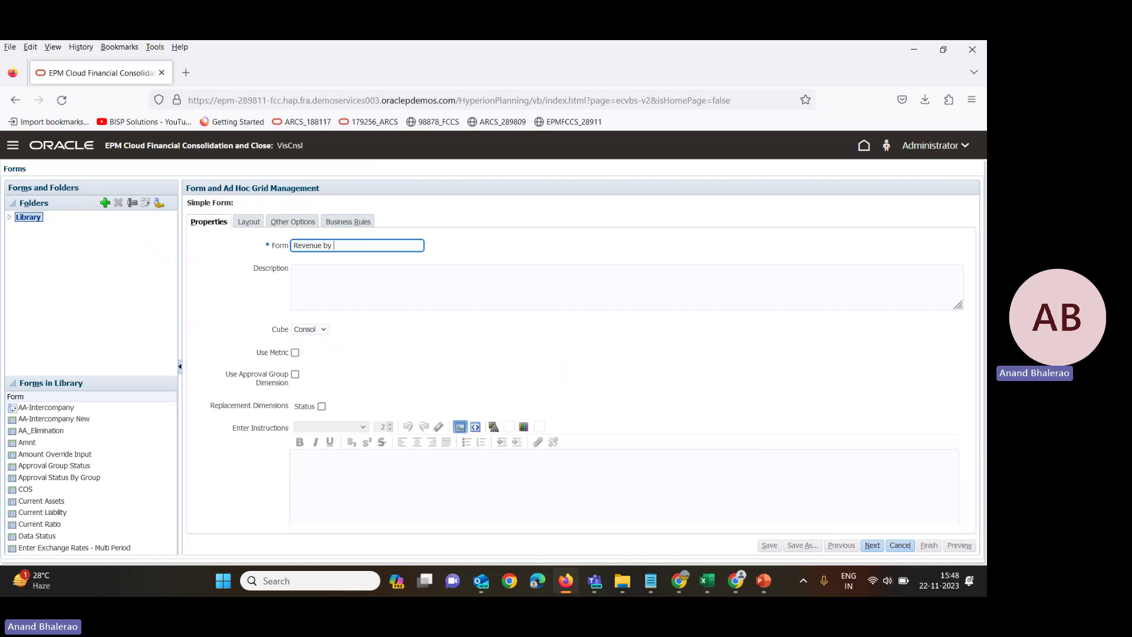
{"action": "type", "text": "ze_T105"}
Lay out the new form with Account on the page, Screen Size in column A, and Product in row 1.
{"action": "left_click", "coordinate": [248, 222]}
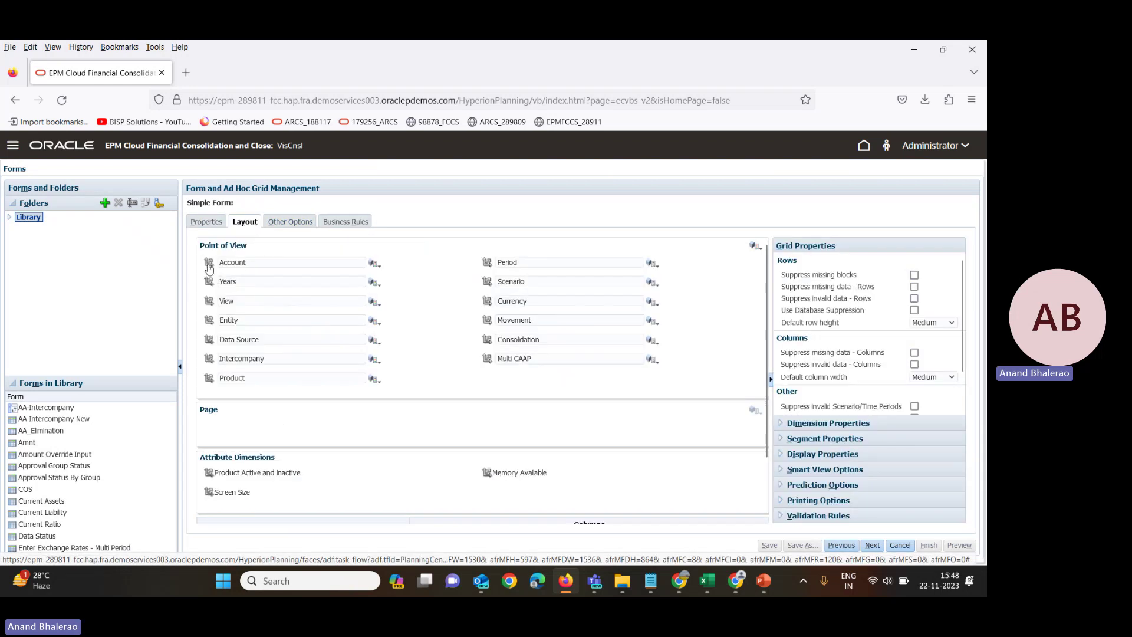
{"action": "left_click_drag", "start_coordinate": [209, 268], "coordinate": [214, 411]}
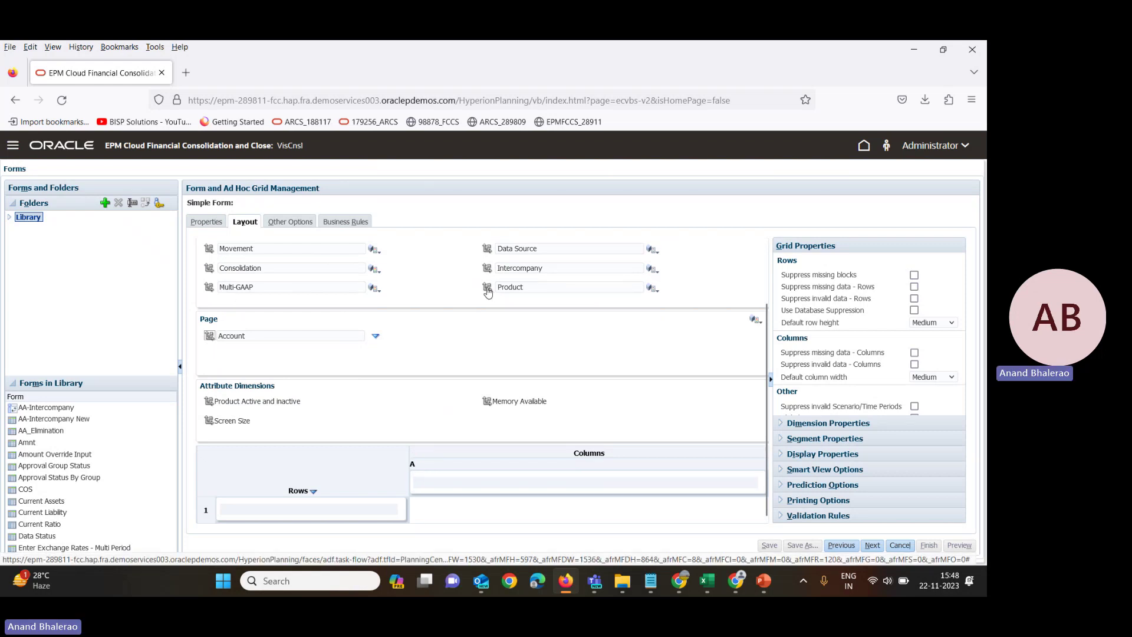
{"action": "left_click_drag", "start_coordinate": [492, 294], "coordinate": [208, 424]}
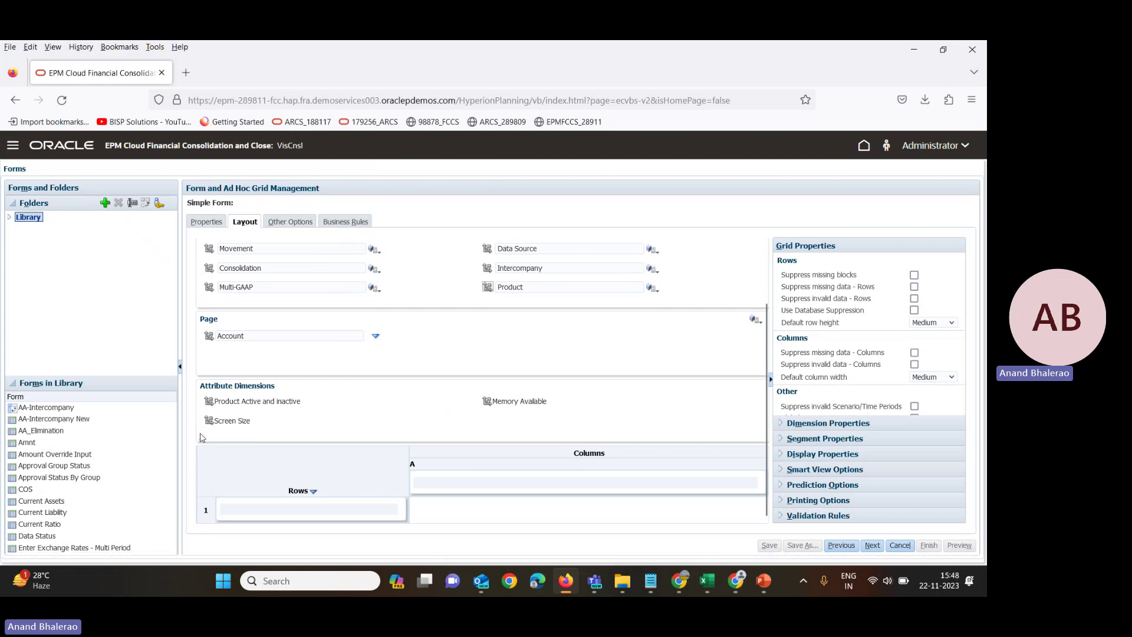
{"action": "scroll", "coordinate": [462, 373], "scroll_direction": "up", "scroll_amount": 2}
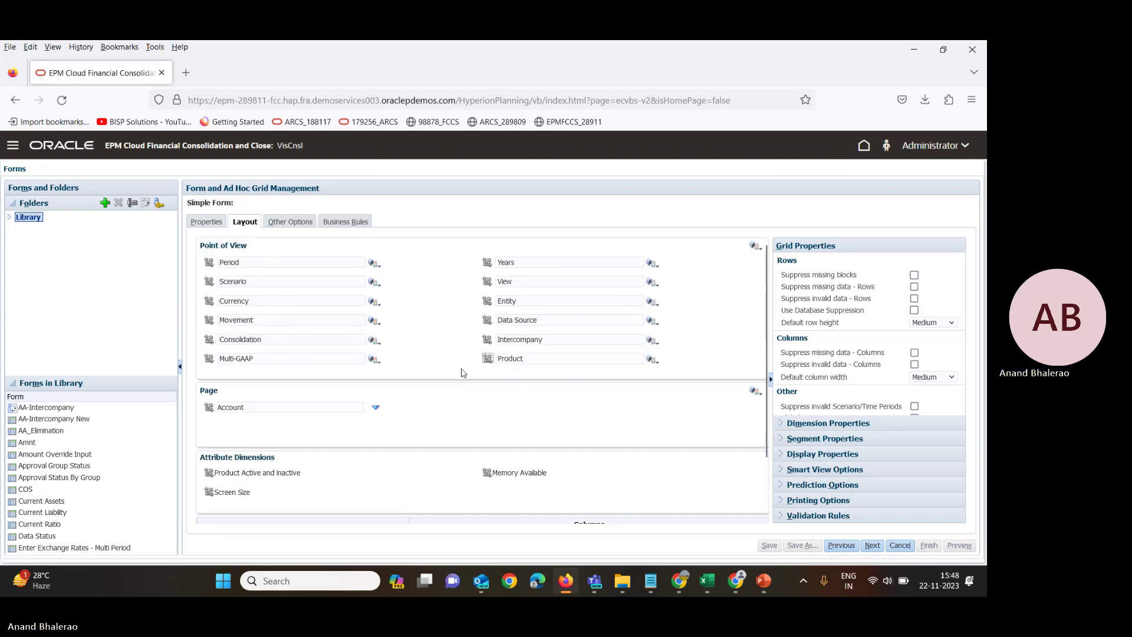
{"action": "scroll", "coordinate": [462, 373], "scroll_direction": "down", "scroll_amount": 2}
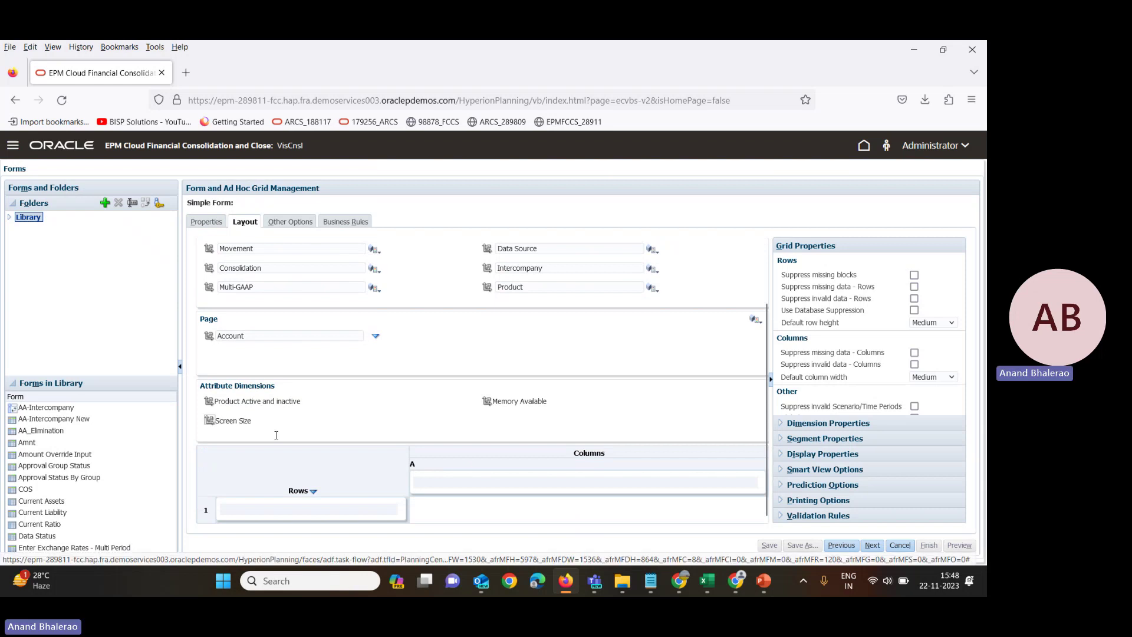
{"action": "left_click_drag", "start_coordinate": [233, 420], "coordinate": [480, 479]}
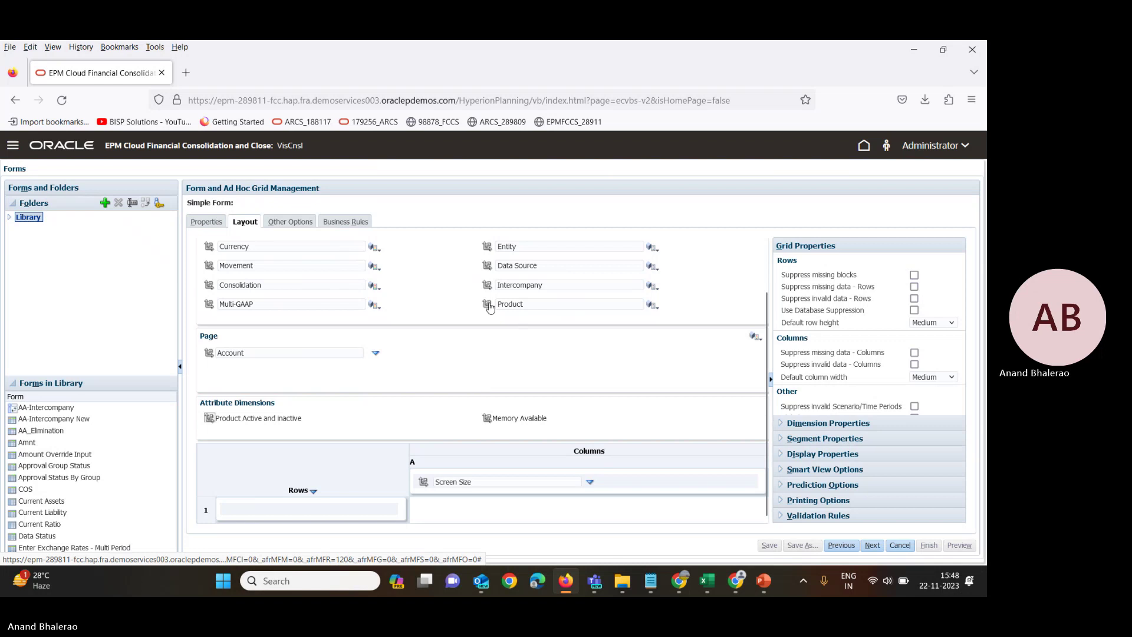
{"action": "left_click_drag", "start_coordinate": [489, 308], "coordinate": [251, 495]}
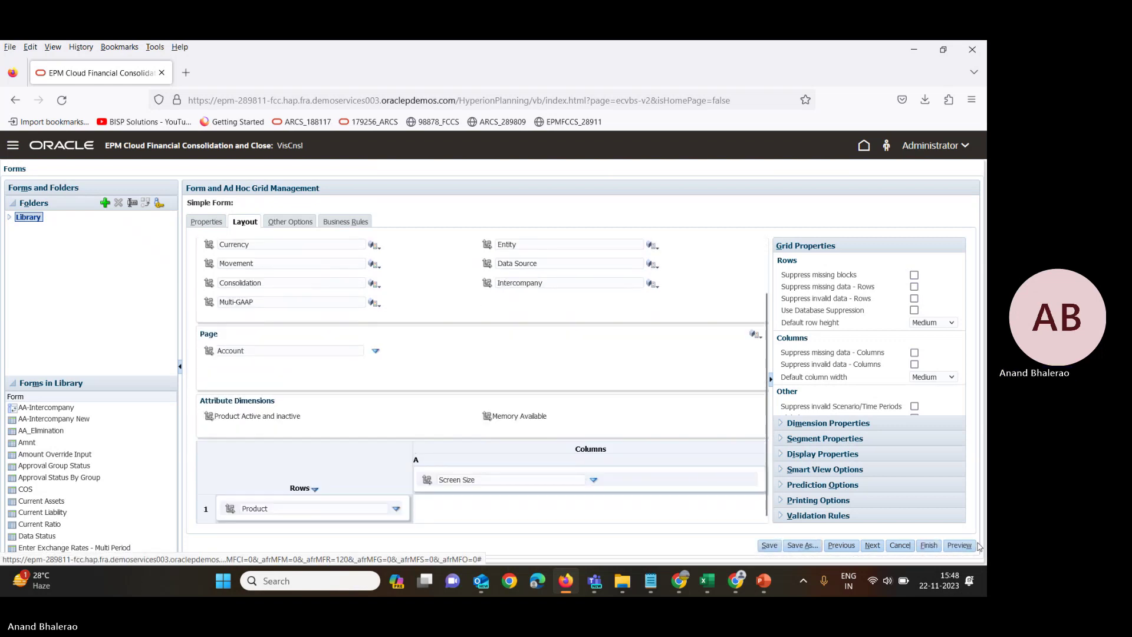
Preview the form, close the preview, and move the Account dimension from the page into column A with Screen Size.
{"action": "left_click", "coordinate": [960, 546]}
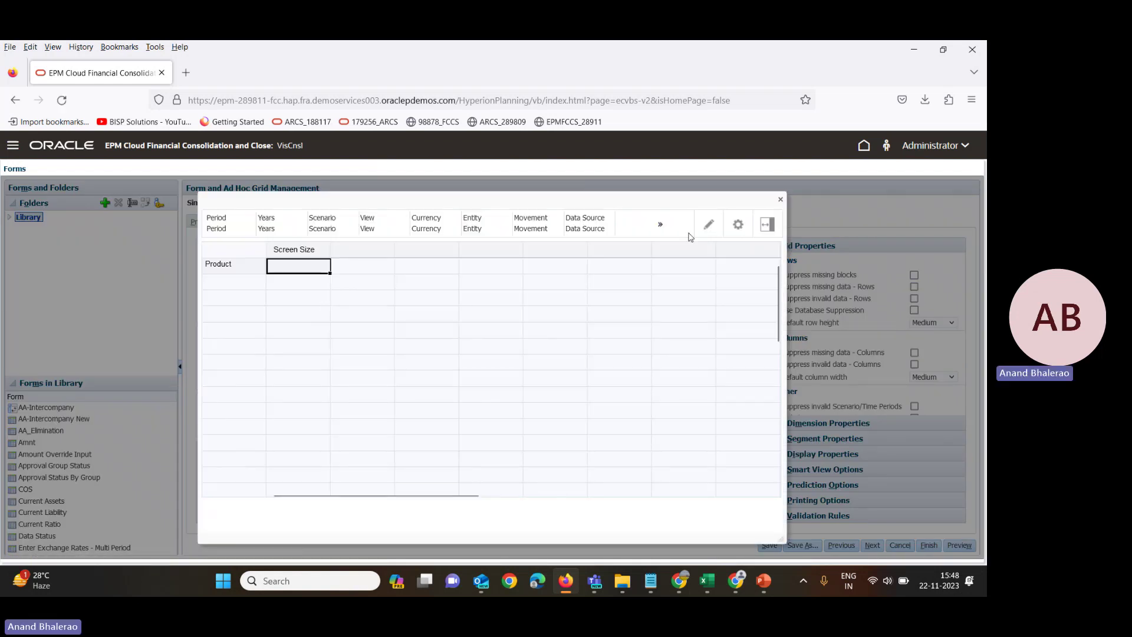
{"action": "left_click", "coordinate": [780, 199]}
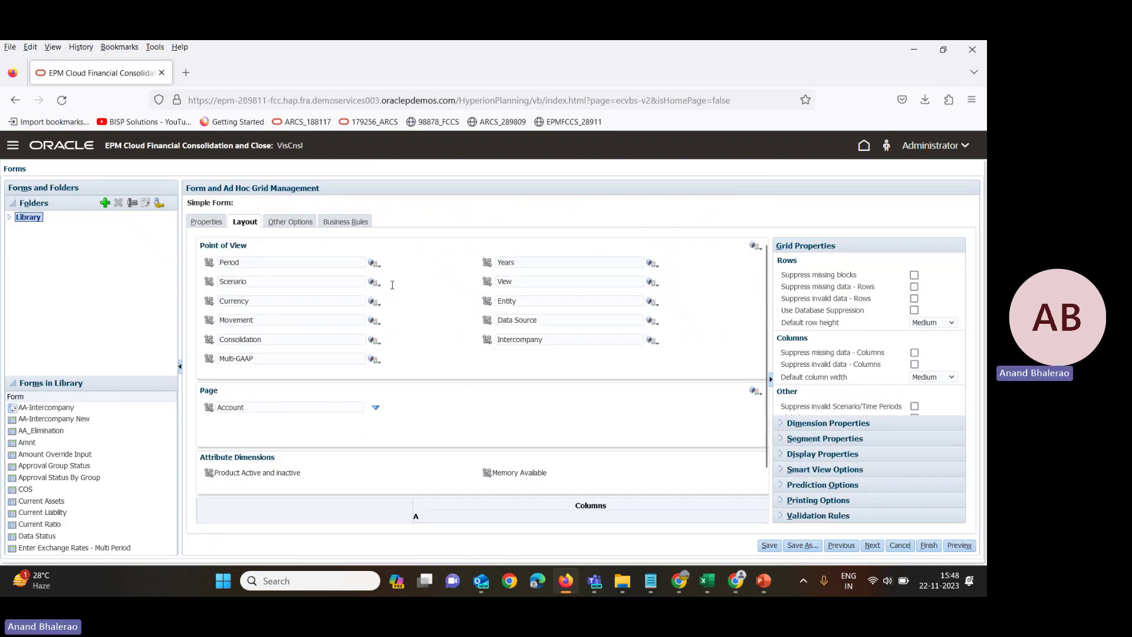
{"action": "scroll", "coordinate": [552, 422], "scroll_direction": "down", "scroll_amount": 2}
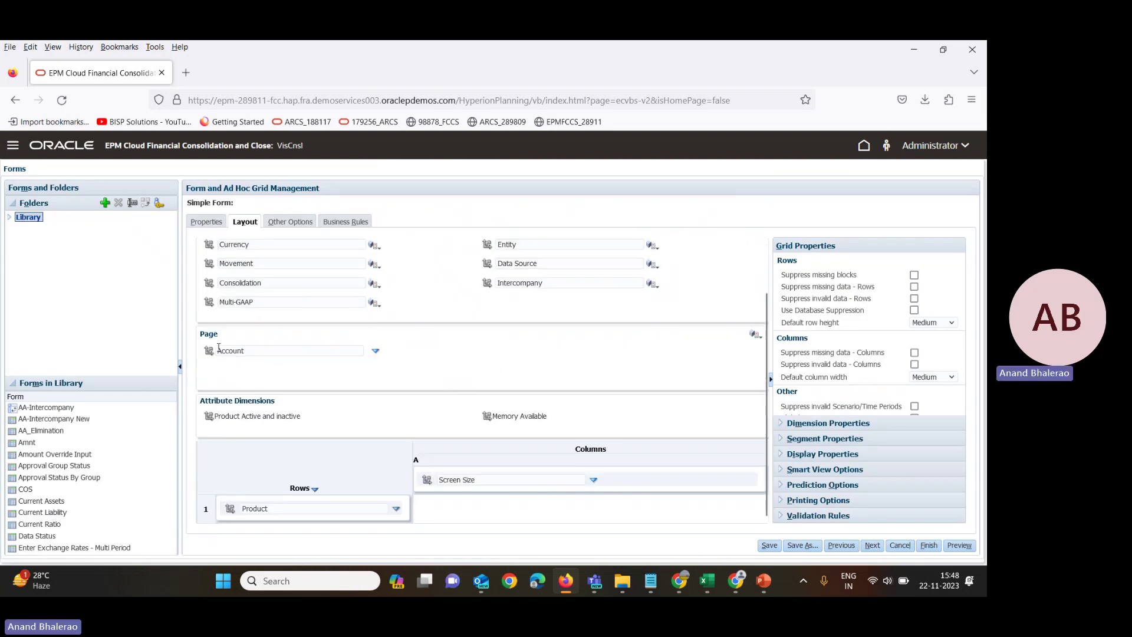
{"action": "left_click_drag", "start_coordinate": [210, 353], "coordinate": [453, 483]}
Set the point of view Period to Jan and Years to FY15.
{"action": "scroll", "coordinate": [279, 380], "scroll_direction": "up", "scroll_amount": 2}
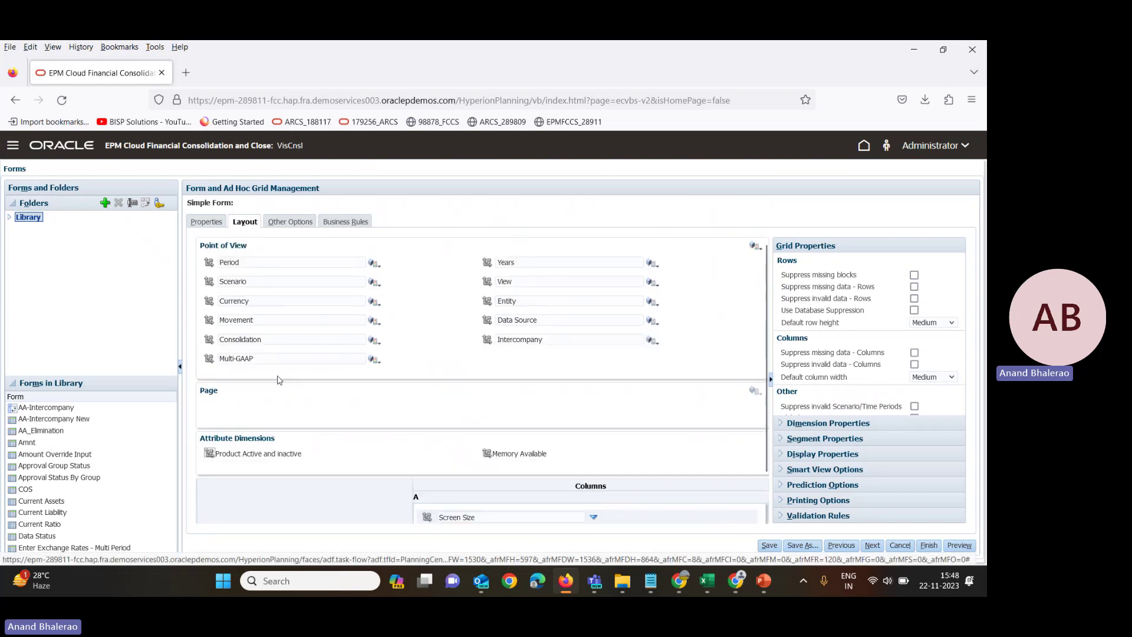
{"action": "left_click", "coordinate": [251, 263]}
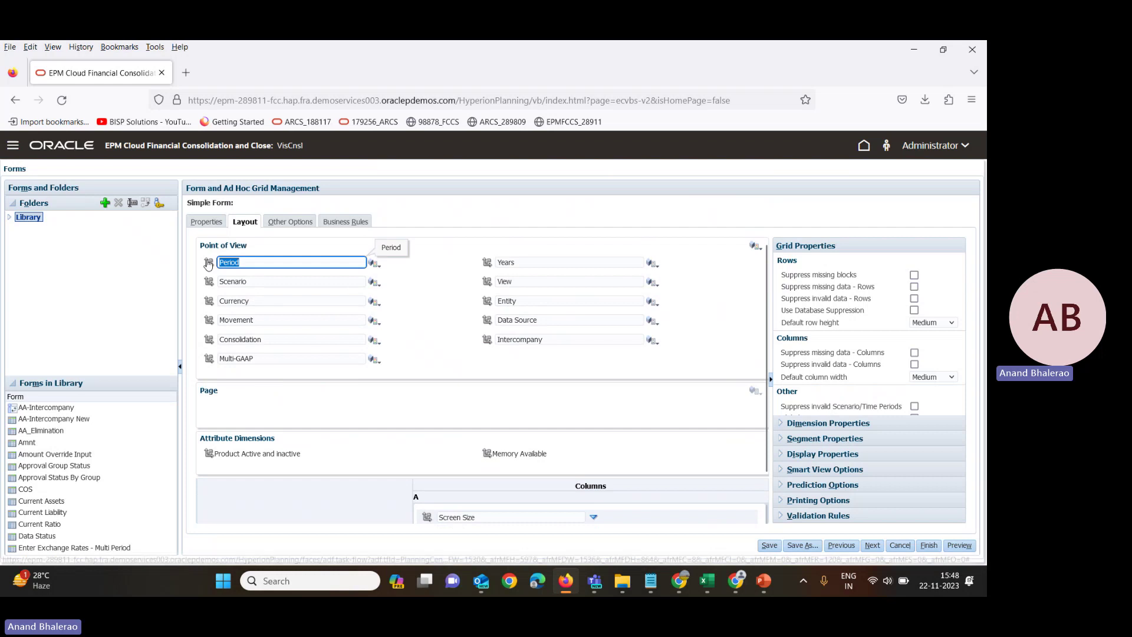
{"action": "type", "text": "Jan"}
{"action": "key", "text": "Tab"}
{"action": "key", "text": "Tab"}
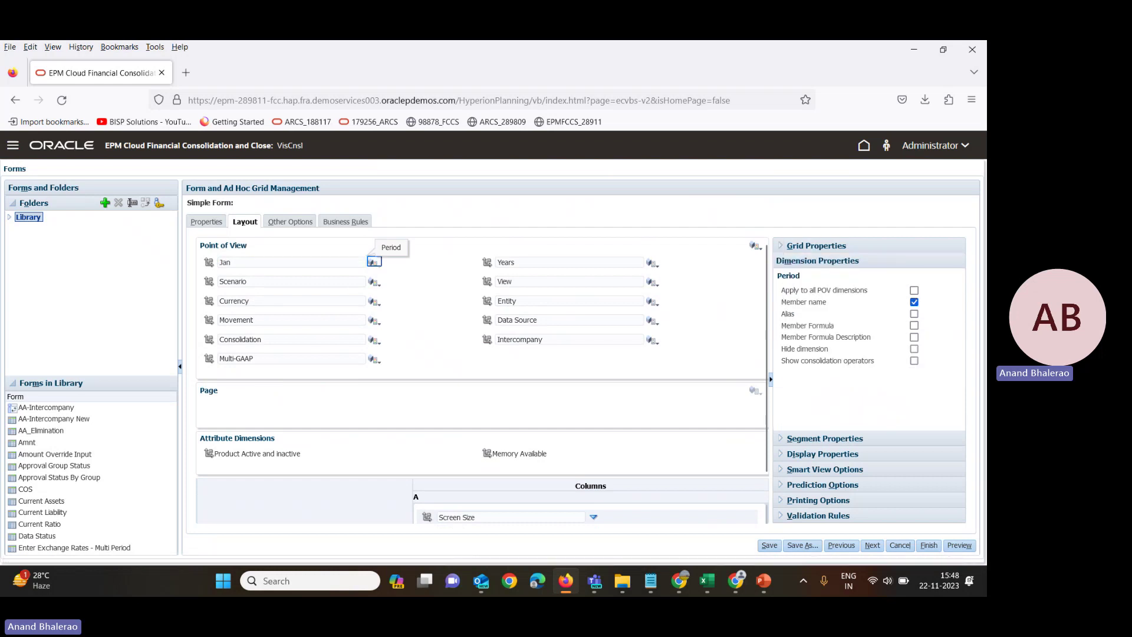
{"action": "key", "text": "Tab"}
{"action": "type", "text": "FY"}
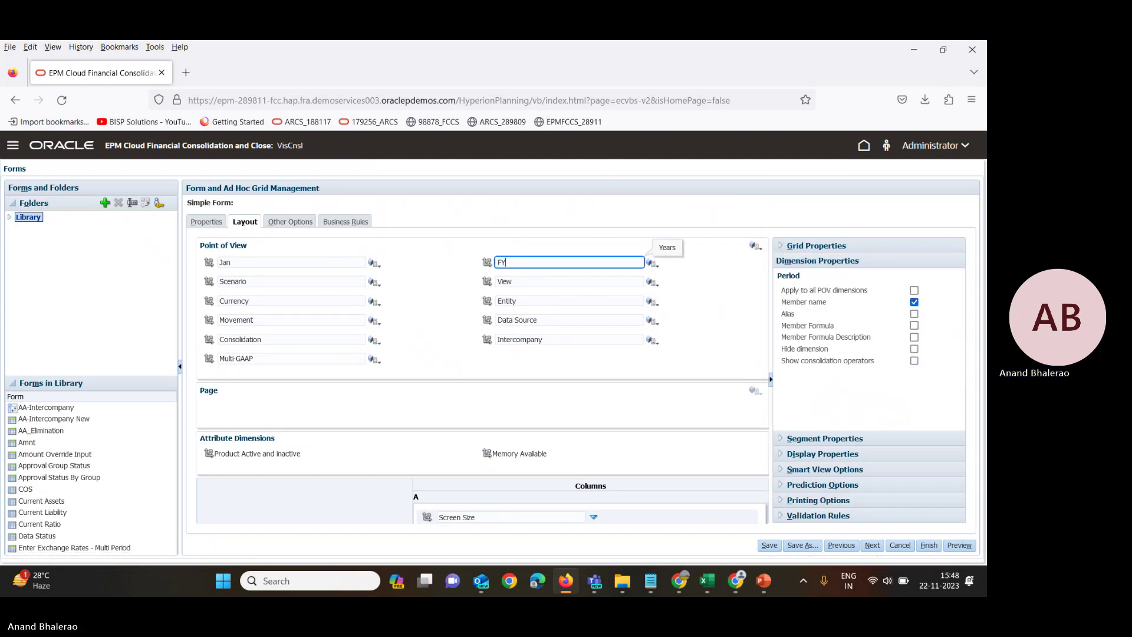
{"action": "type", "text": "15"}
{"action": "key", "text": "Tab"}
{"action": "key", "text": "Tab"}
{"action": "key", "text": "Tab"}
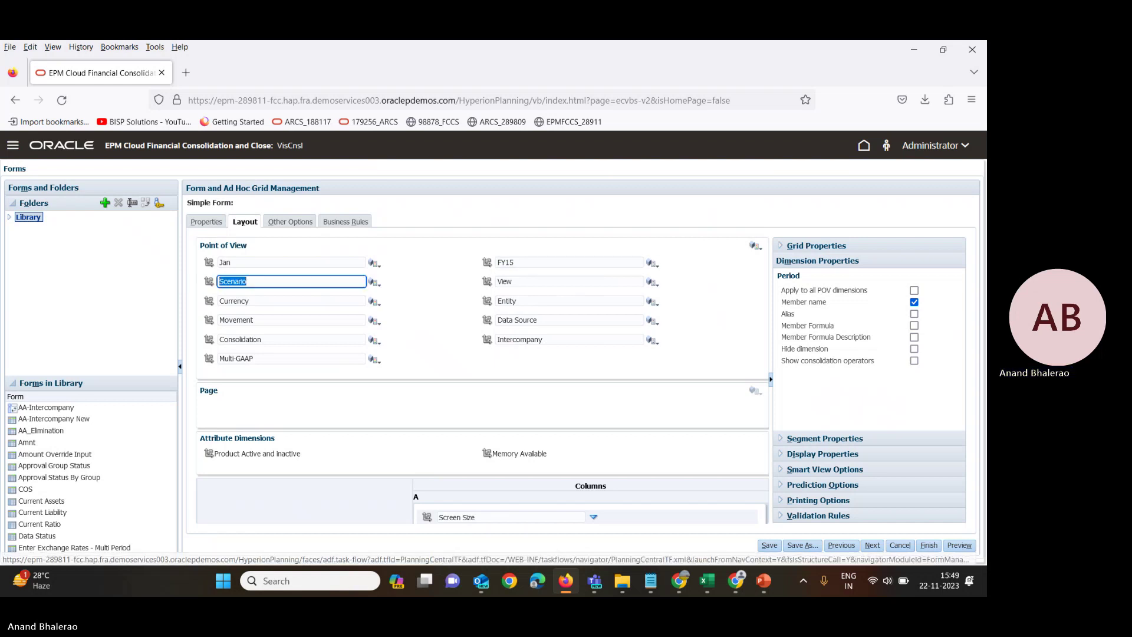
Set the point of view Scenario to Actual and View to Periodic.
{"action": "type", "text": "Actual"}
{"action": "key", "text": "Tab"}
{"action": "key", "text": "Tab"}
{"action": "key", "text": "Tab"}
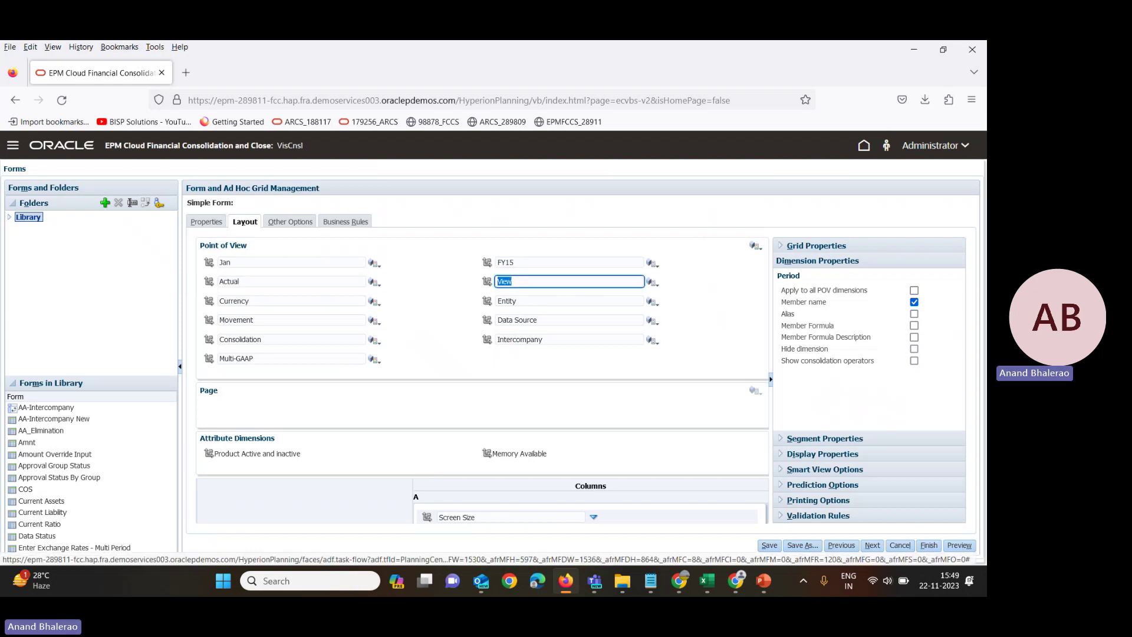
{"action": "type", "text": "P"}
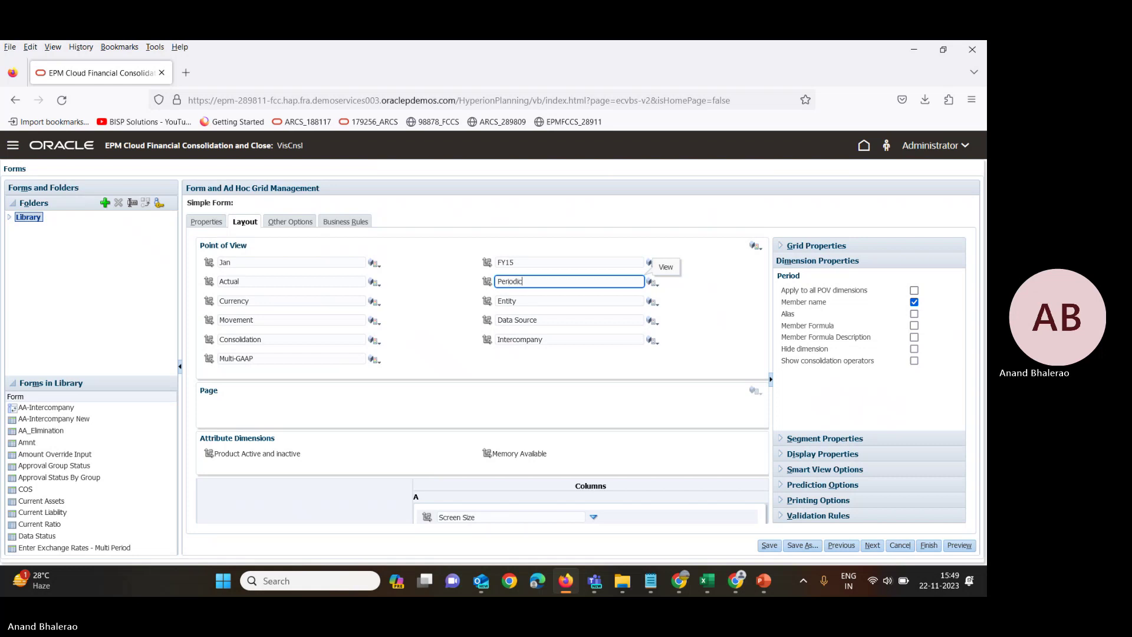
{"action": "type", "text": "eriodic"}
{"action": "key", "text": "Tab"}
{"action": "key", "text": "Tab"}
{"action": "key", "text": "Tab"}
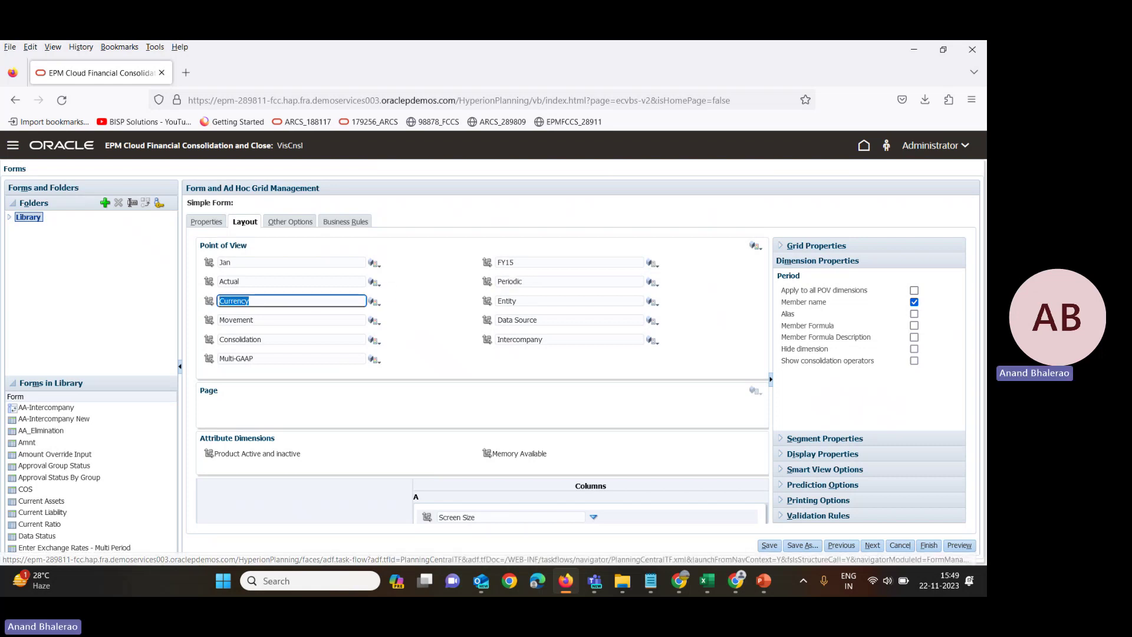
Set the point of view Currency to Entity Currency and Entity to C_131.
{"action": "left_click", "coordinate": [250, 301]}
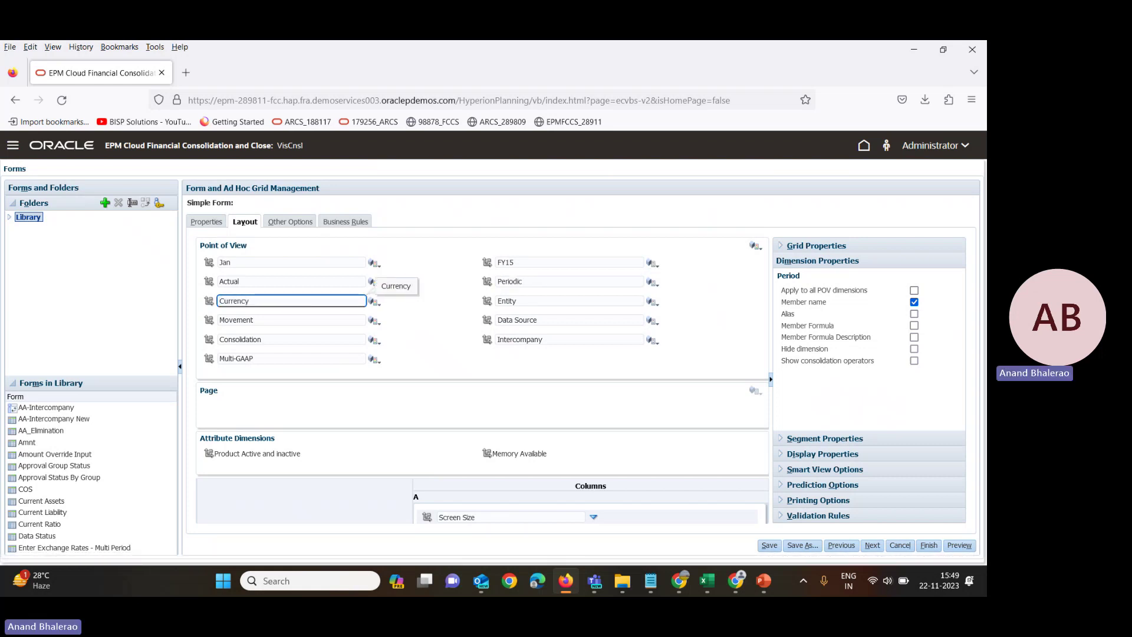
{"action": "type", "text": "Entity"}
{"action": "key", "text": "Tab"}
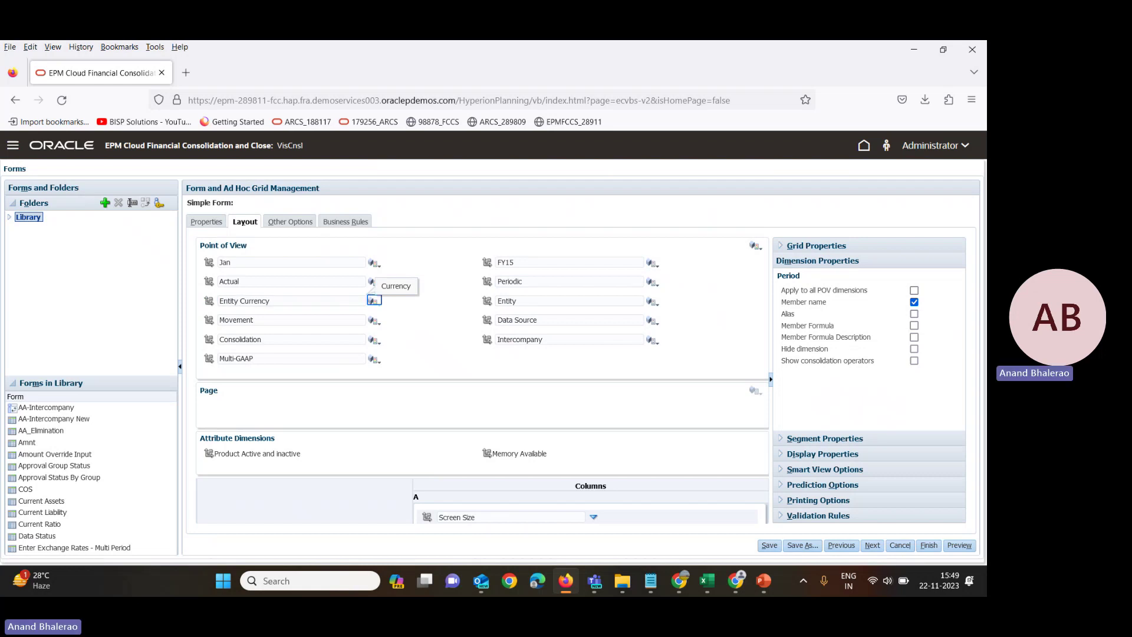
{"action": "key", "text": "Tab"}
{"action": "type", "text": "C_"}
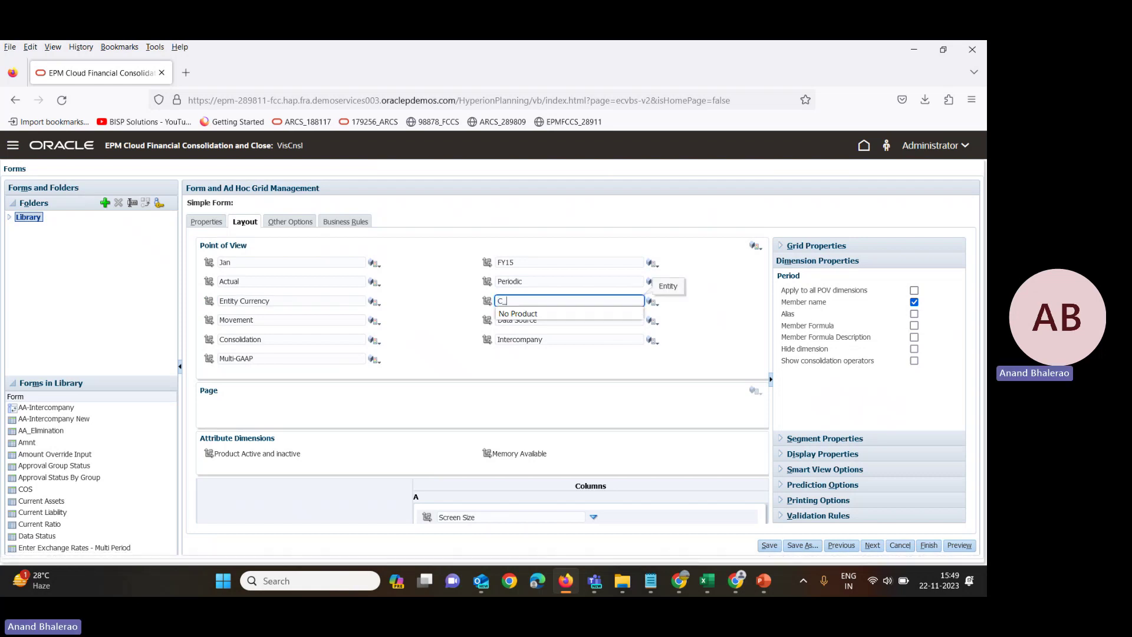
{"action": "type", "text": "131"}
{"action": "key", "text": "Tab"}
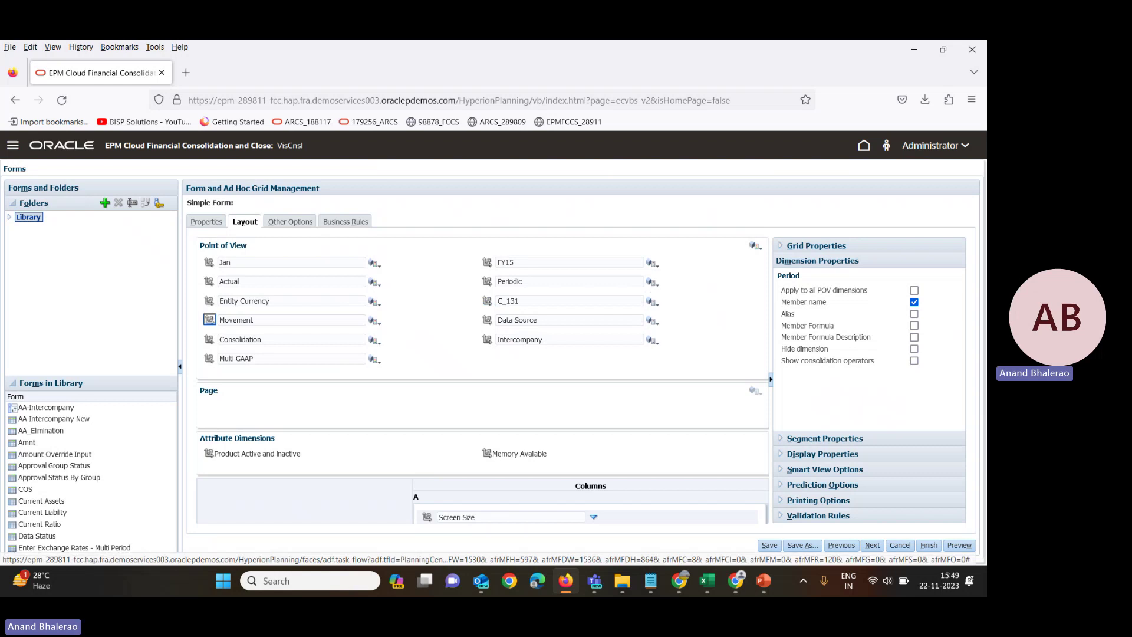
Set the point of view Movement member to FCCS_No Movement.
{"action": "key", "text": "Tab"}
{"action": "left_click", "coordinate": [353, 320]}
{"action": "key", "text": "Home"}
{"action": "type", "text": "FCCS"}
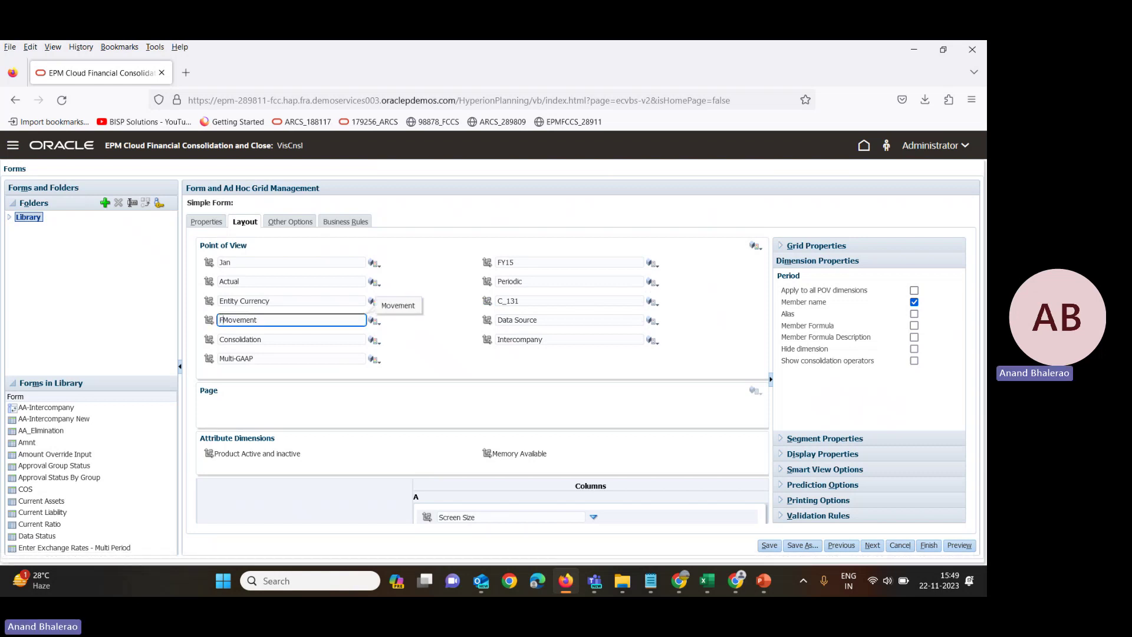
{"action": "type", "text": "_N"}
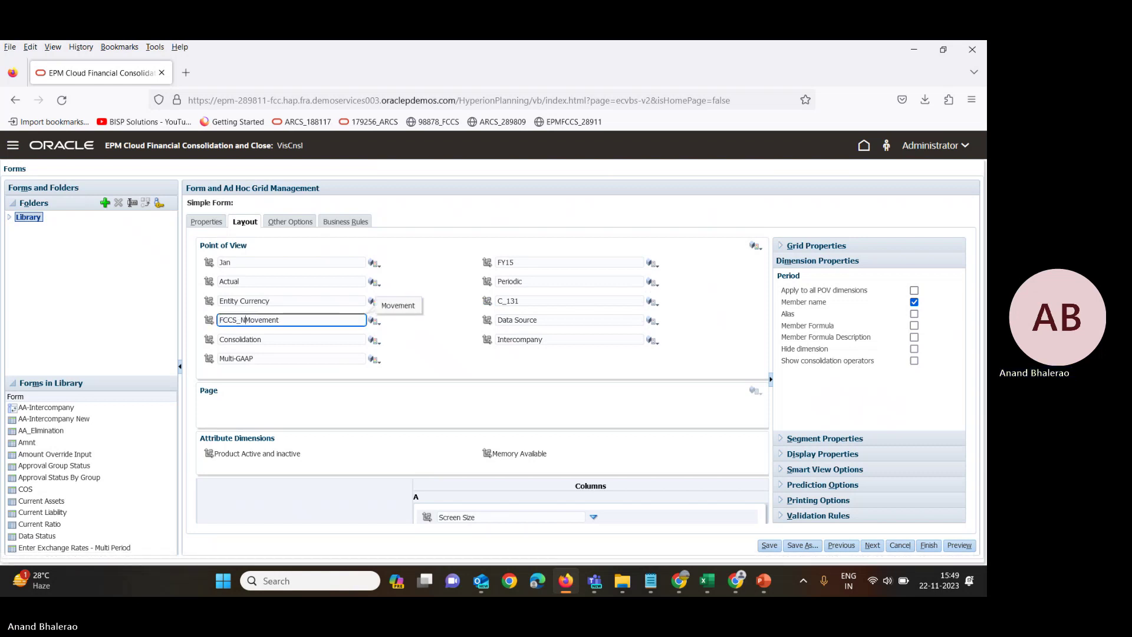
{"action": "type", "text": "p"}
{"action": "key", "text": "BackSpace"}
{"action": "type", "text": "o"}
{"action": "key", "text": "shift+Home"}
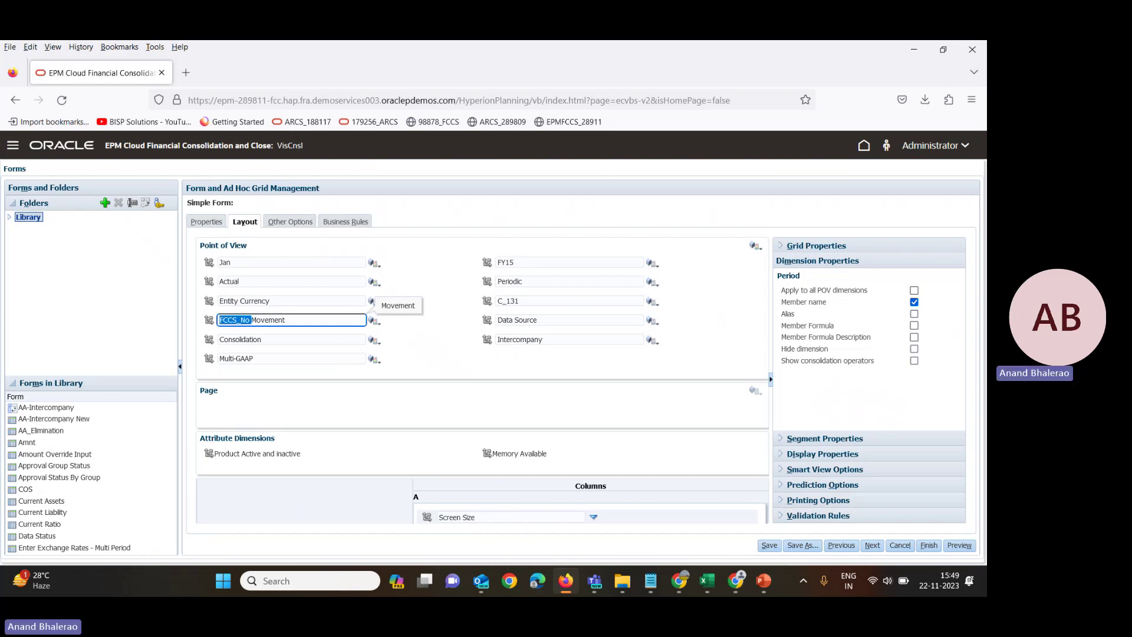
{"action": "key", "text": "Tab"}
{"action": "key", "text": "Tab"}
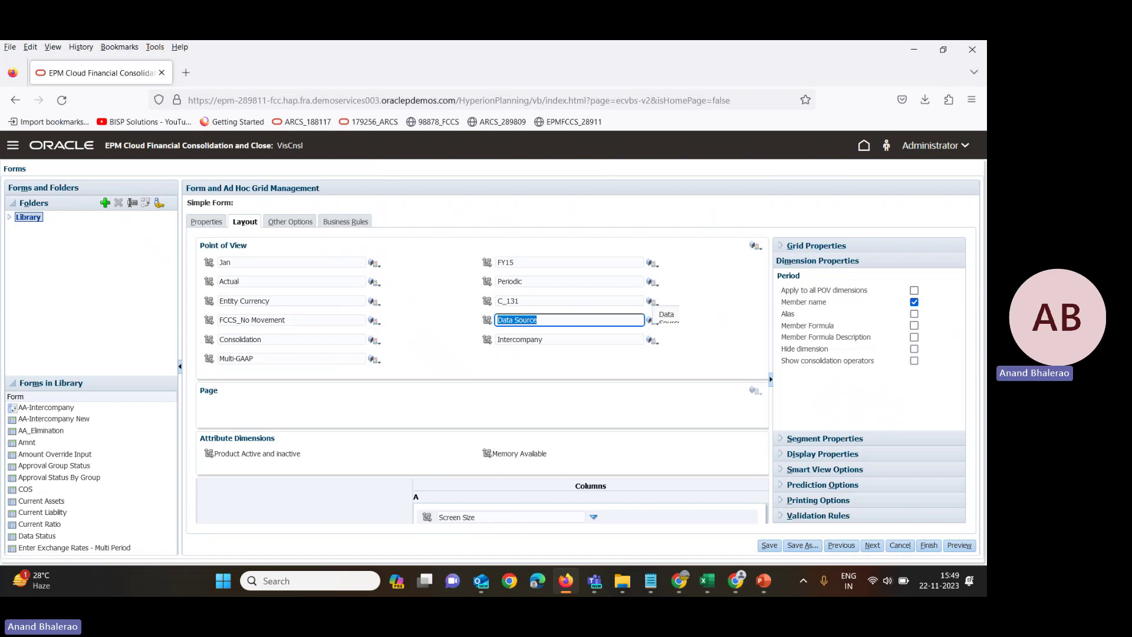
Set the point of view Data Source member to Data Input.
{"action": "key", "text": "End"}
{"action": "key", "text": "BackSpace"}
{"action": "key", "text": "BackSpace"}
{"action": "key", "text": "BackSpace"}
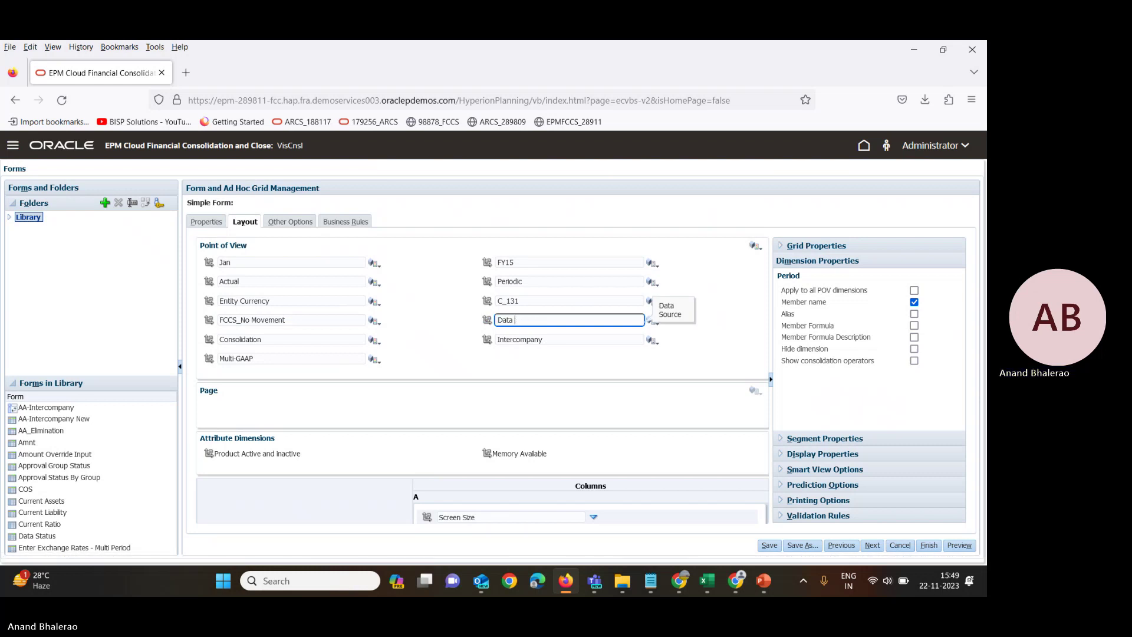
{"action": "type", "text": "1"}
{"action": "type", "text": "nput"}
{"action": "key", "text": "Tab"}
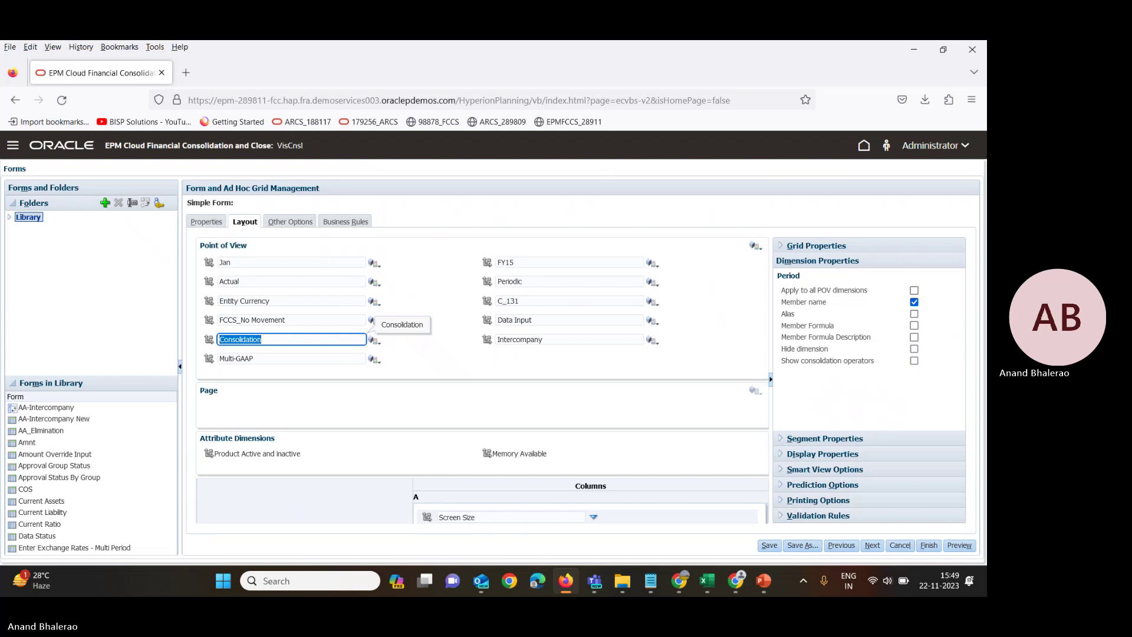
Set the point of view Consolidation to Entity Input and Intercompany to FCCS_No Intercompany.
{"action": "type", "text": "ENtity Input"}
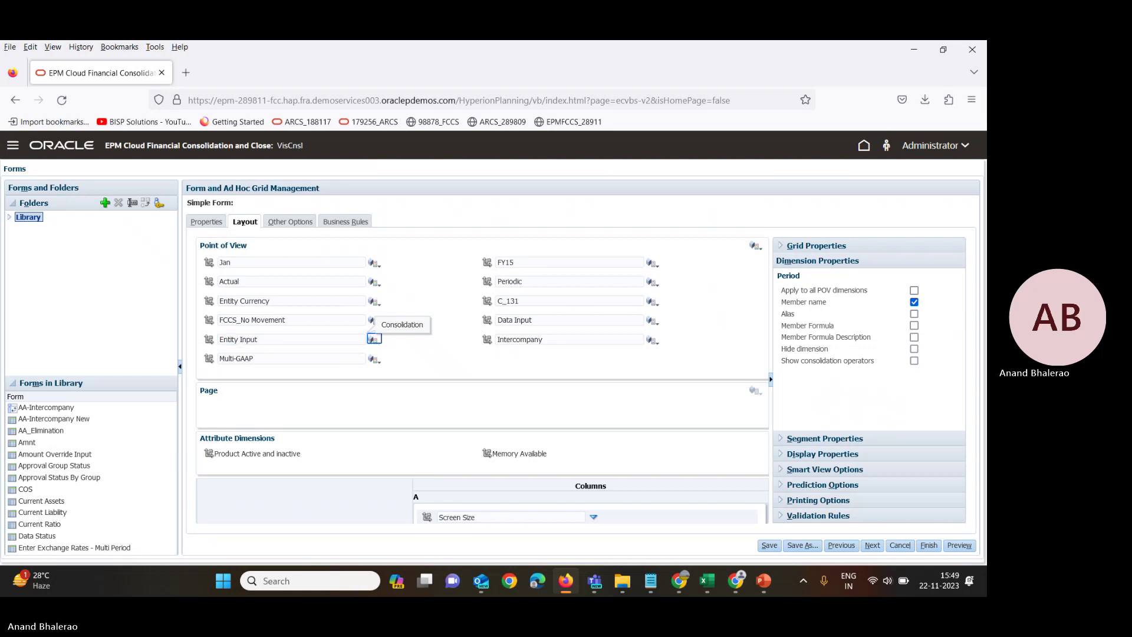
{"action": "key", "text": "Tab"}
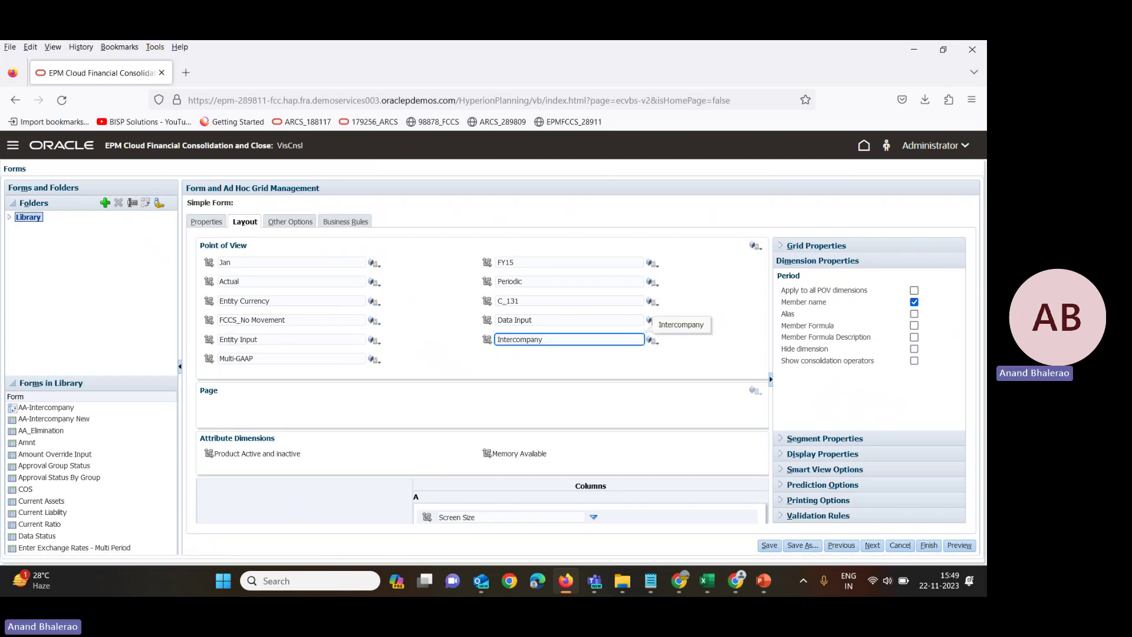
{"action": "type", "text": "FCCS_No"}
{"action": "key", "text": "Tab"}
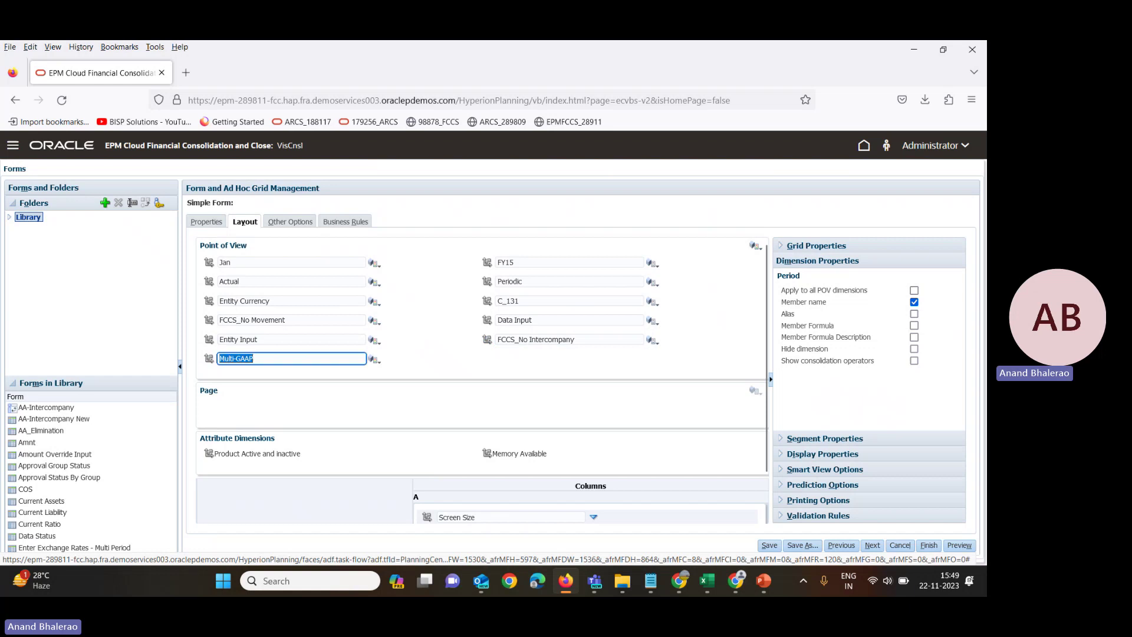
Set the point of view Multi-GAAP member to FCCS_Local GAAP and save the form.
{"action": "type", "text": "FCCS"}
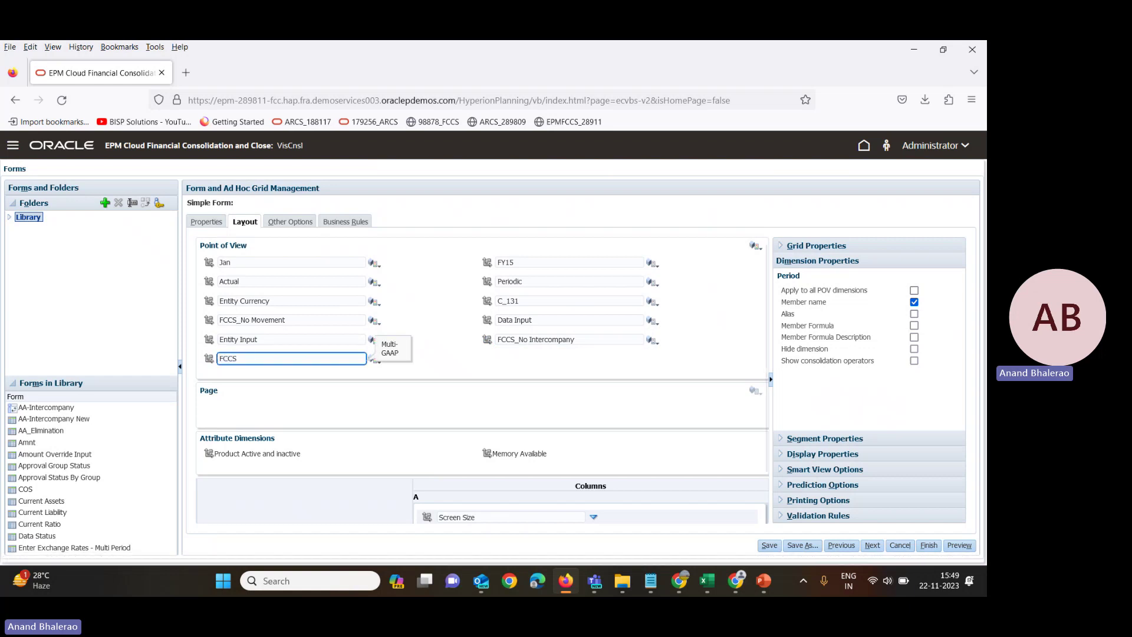
{"action": "type", "text": "_Local"}
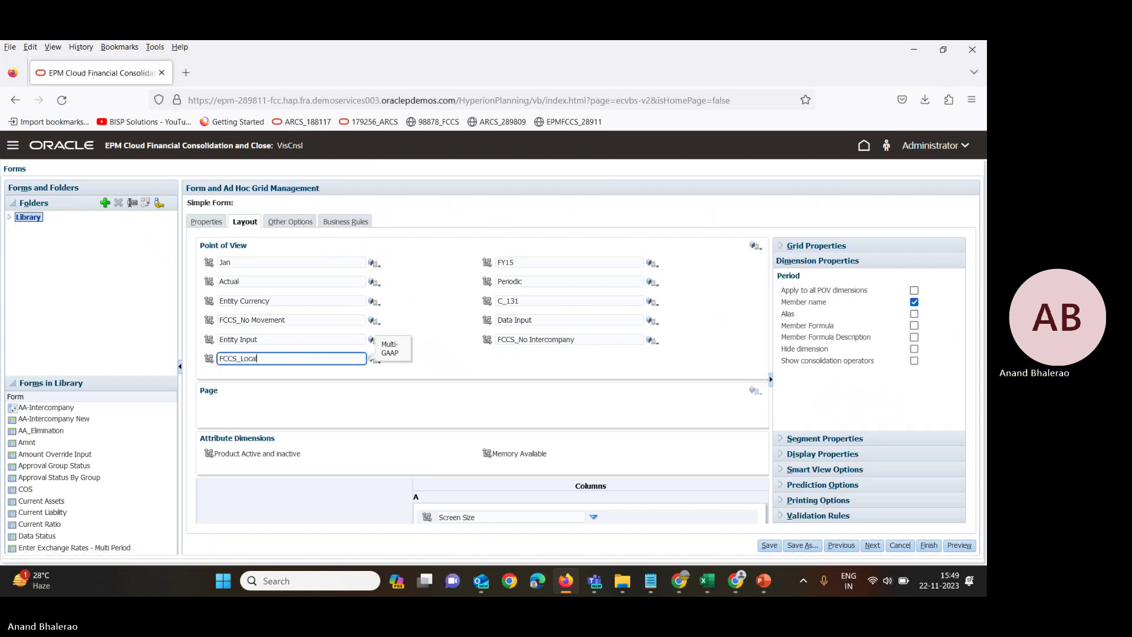
{"action": "type", "text": " GAAP"}
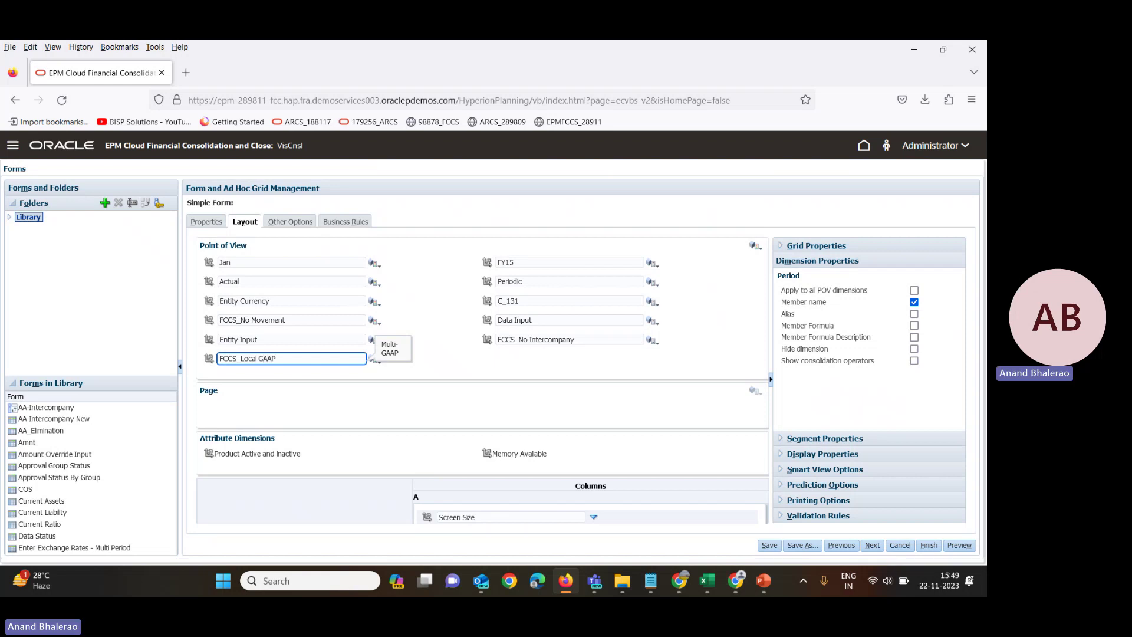
{"action": "left_click", "coordinate": [396, 251]}
{"action": "scroll", "coordinate": [430, 279], "scroll_direction": "down", "scroll_amount": 2}
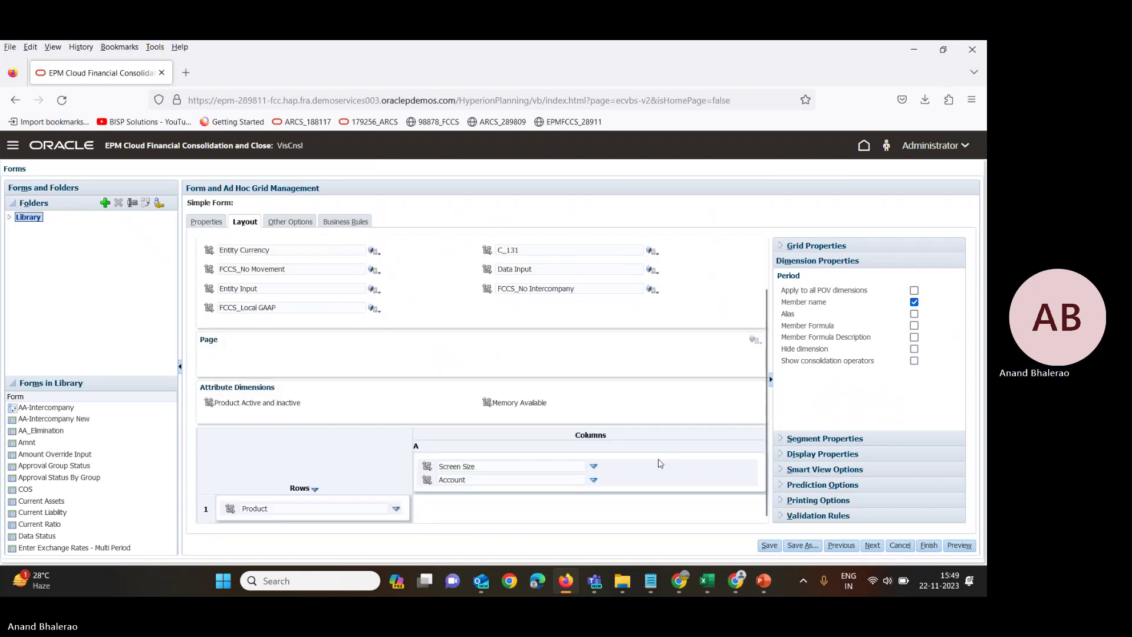
{"action": "left_click", "coordinate": [769, 546]}
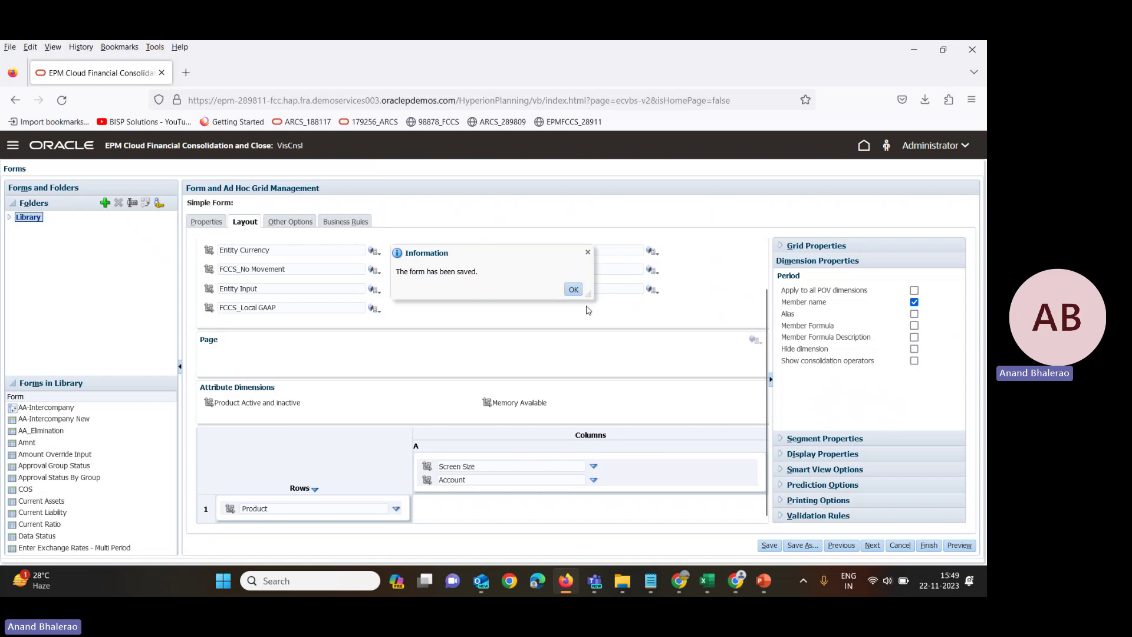
{"action": "left_click", "coordinate": [575, 290]}
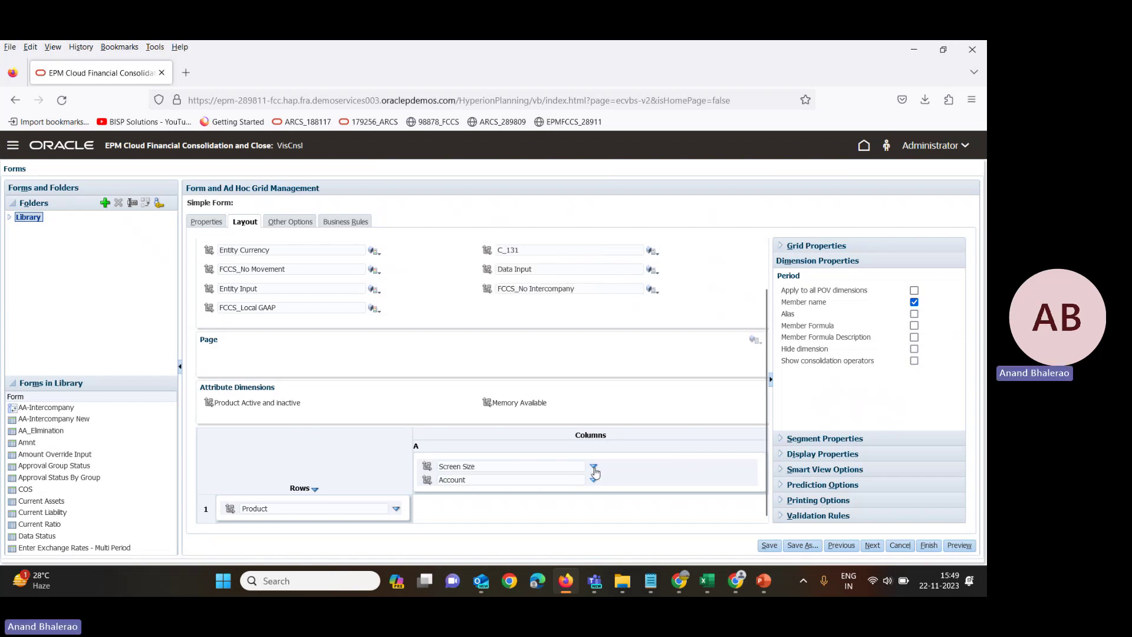
Select the 18 inch and 21 inch members for the Screen Size dimension in column A.
{"action": "left_click", "coordinate": [594, 467]}
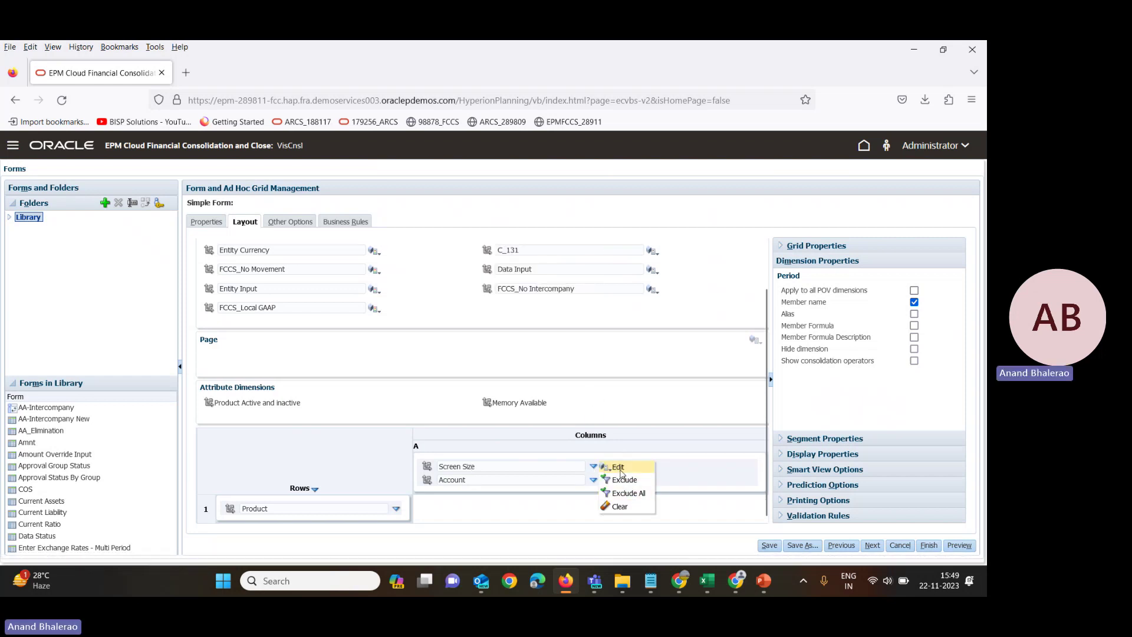
{"action": "left_click", "coordinate": [619, 469]}
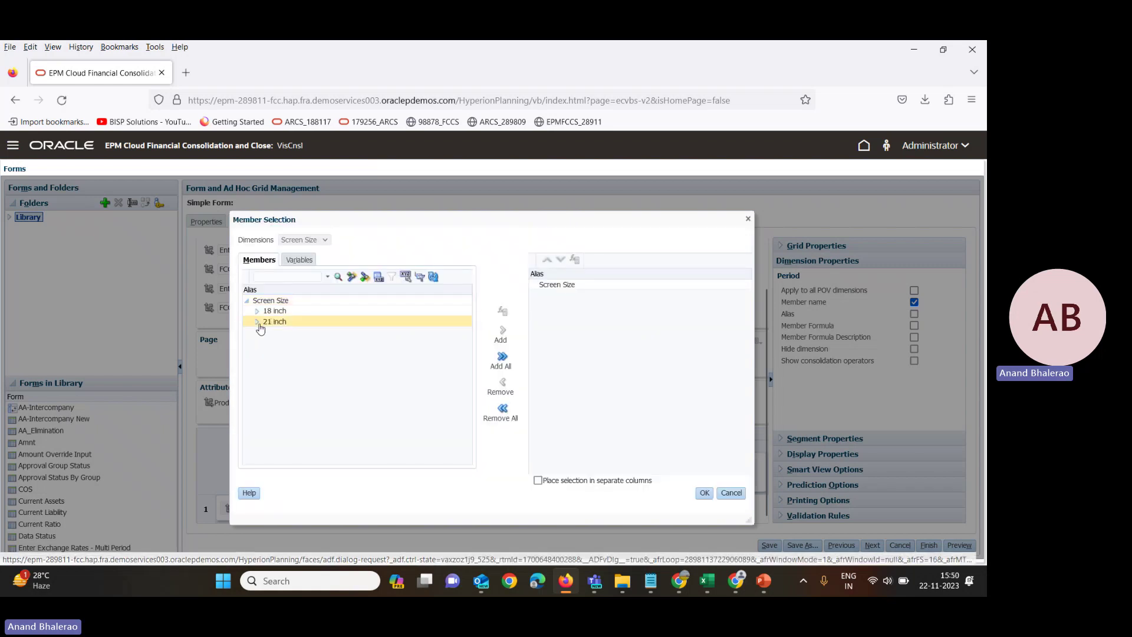
{"action": "left_click", "coordinate": [273, 311]}
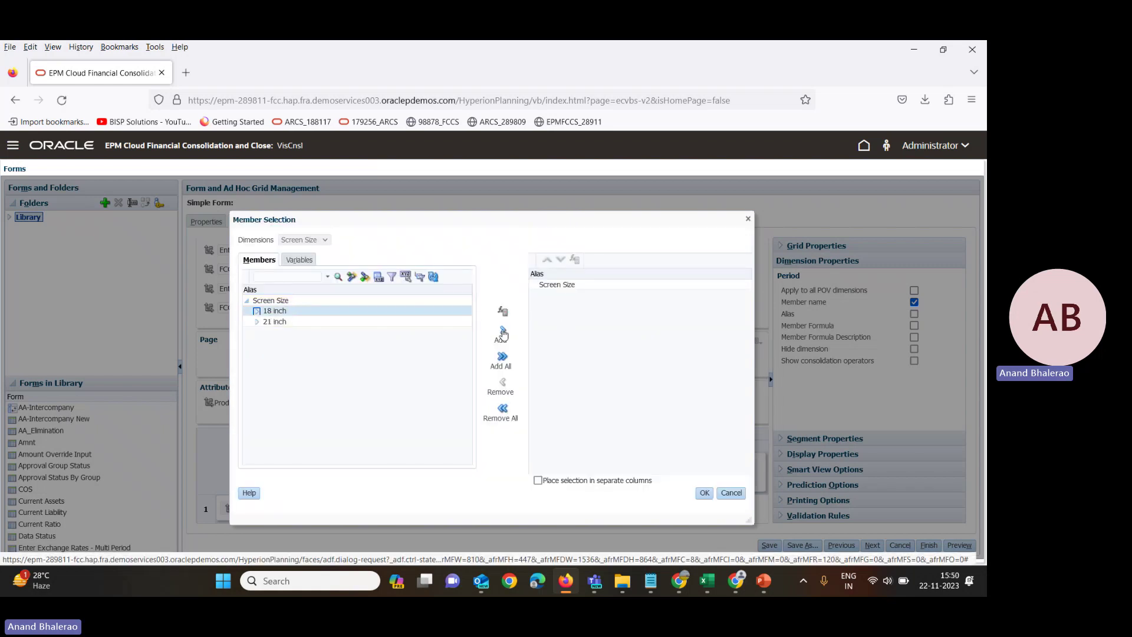
{"action": "left_click", "coordinate": [503, 334]}
{"action": "left_click", "coordinate": [319, 323]}
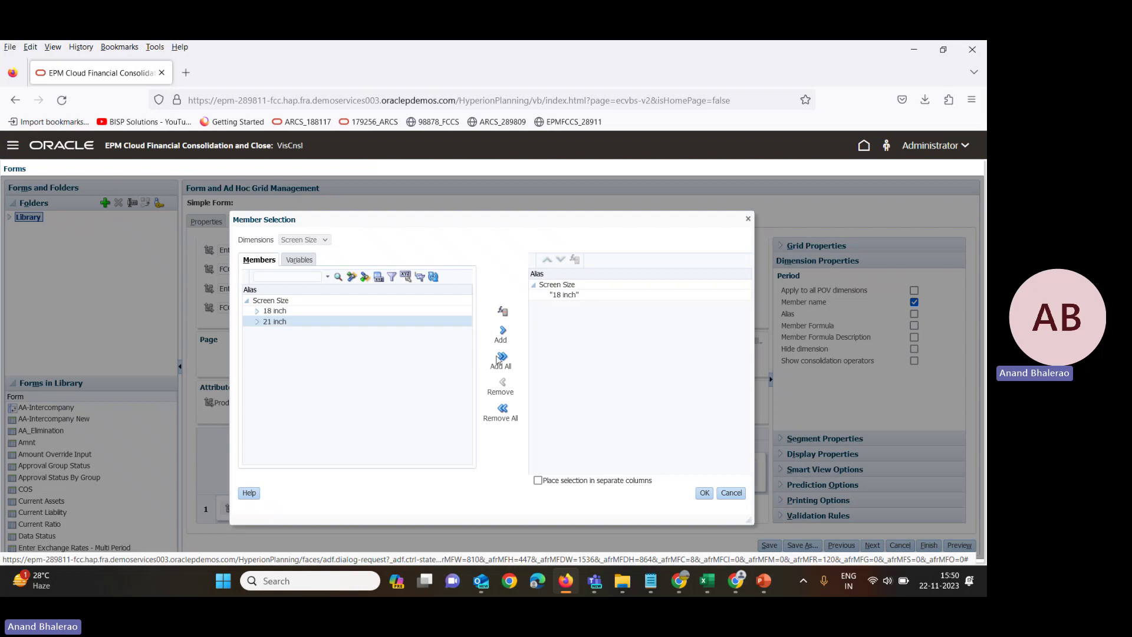
{"action": "left_click", "coordinate": [503, 332]}
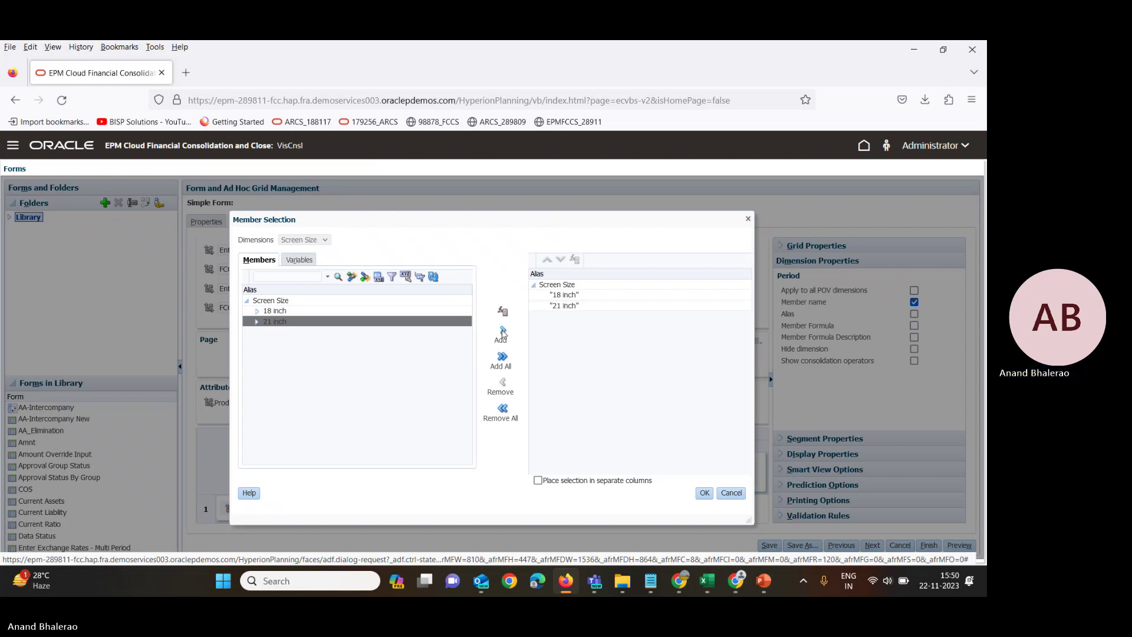
{"action": "left_click", "coordinate": [704, 493]}
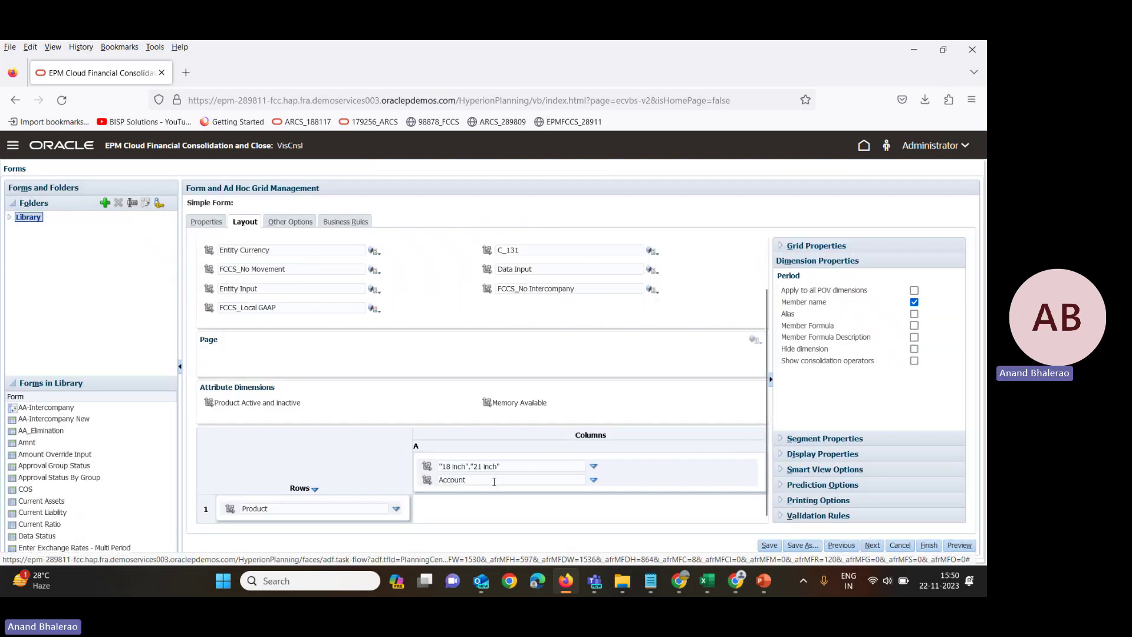
Find account 41000 and select Revenue - Domestic and Revenue - International as the Account members in column A.
{"action": "left_click", "coordinate": [494, 481]}
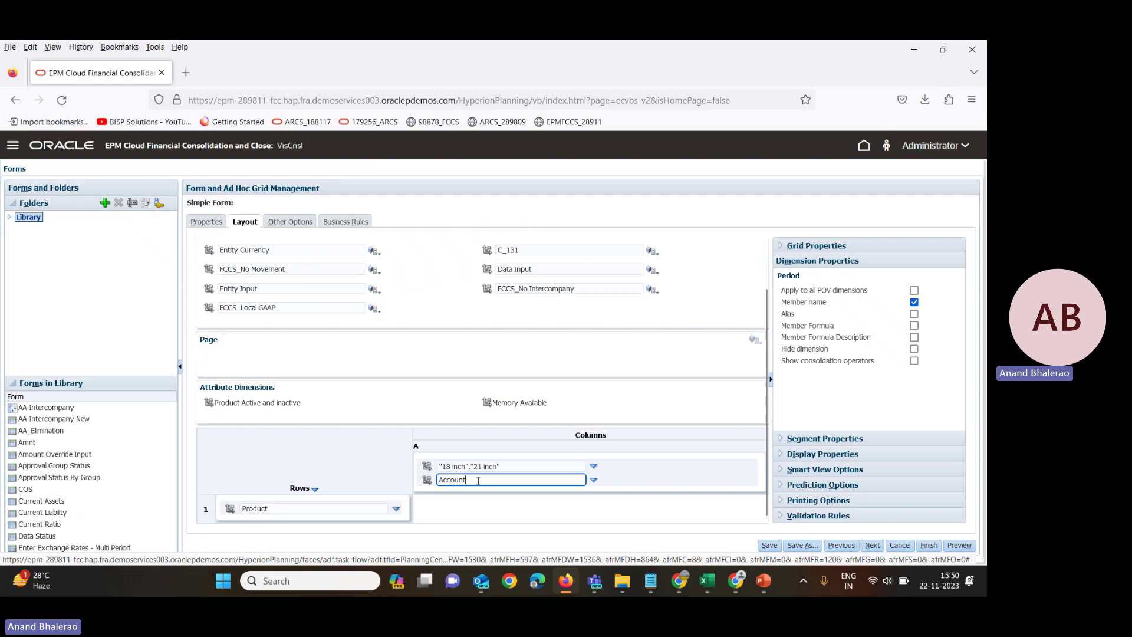
{"action": "left_click", "coordinate": [594, 483]}
{"action": "left_click", "coordinate": [619, 480]}
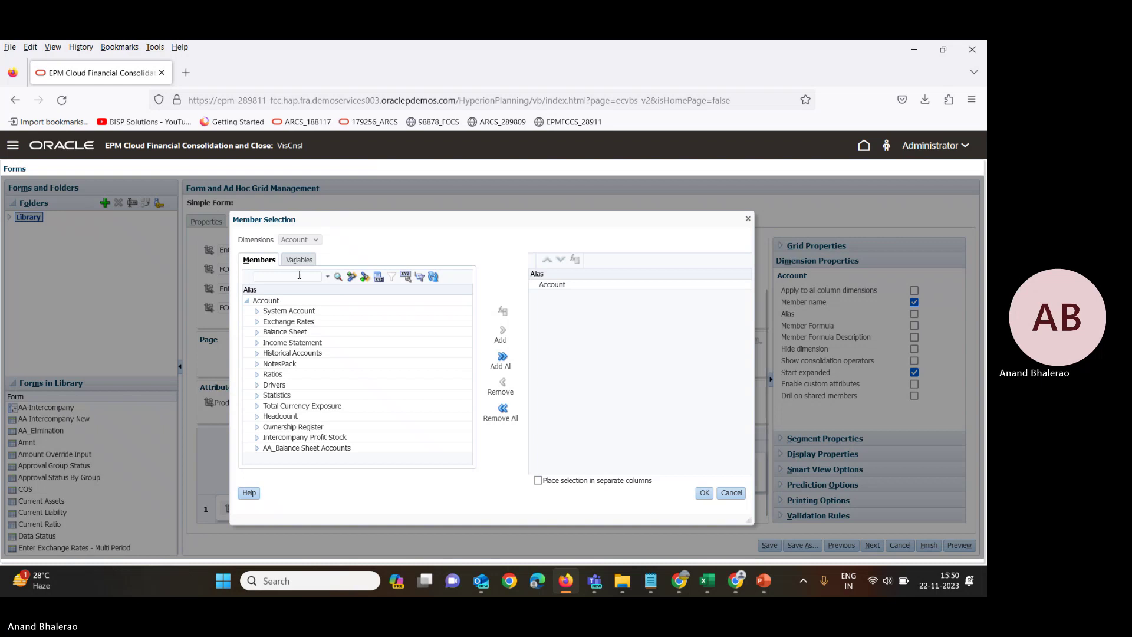
{"action": "left_click", "coordinate": [299, 275]}
{"action": "type", "text": "41000"}
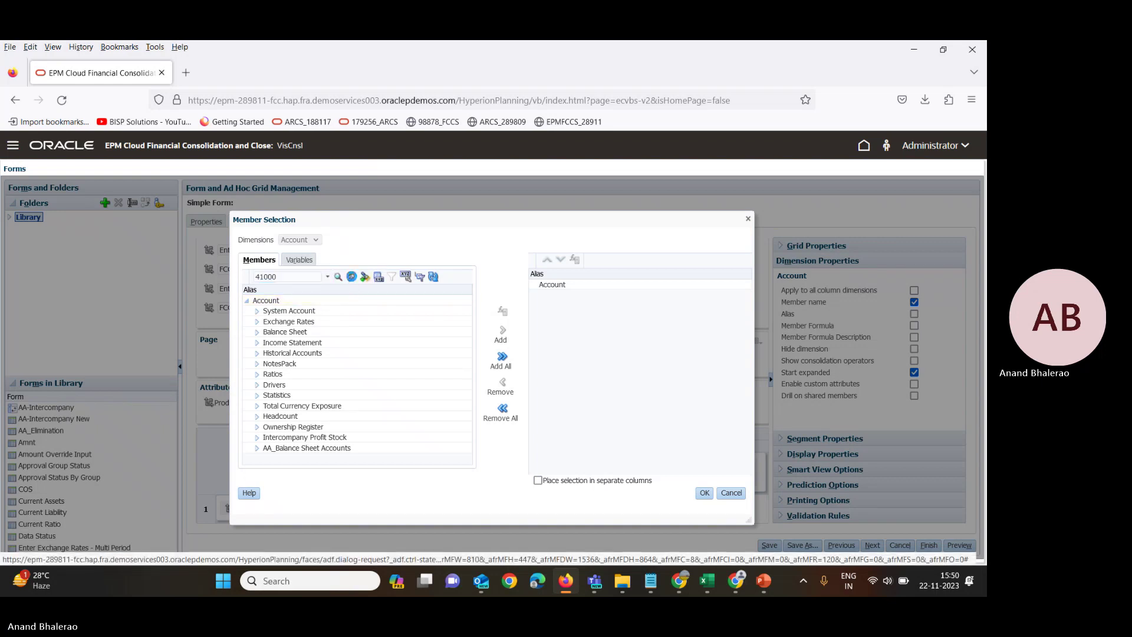
{"action": "left_click", "coordinate": [436, 369]}
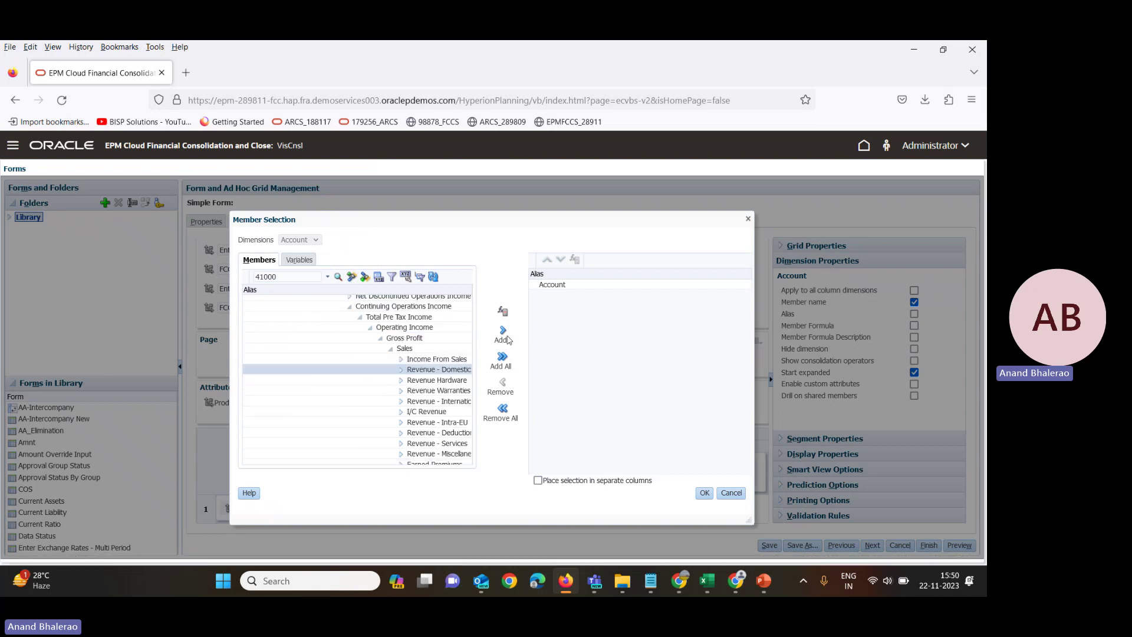
{"action": "left_click", "coordinate": [503, 335]}
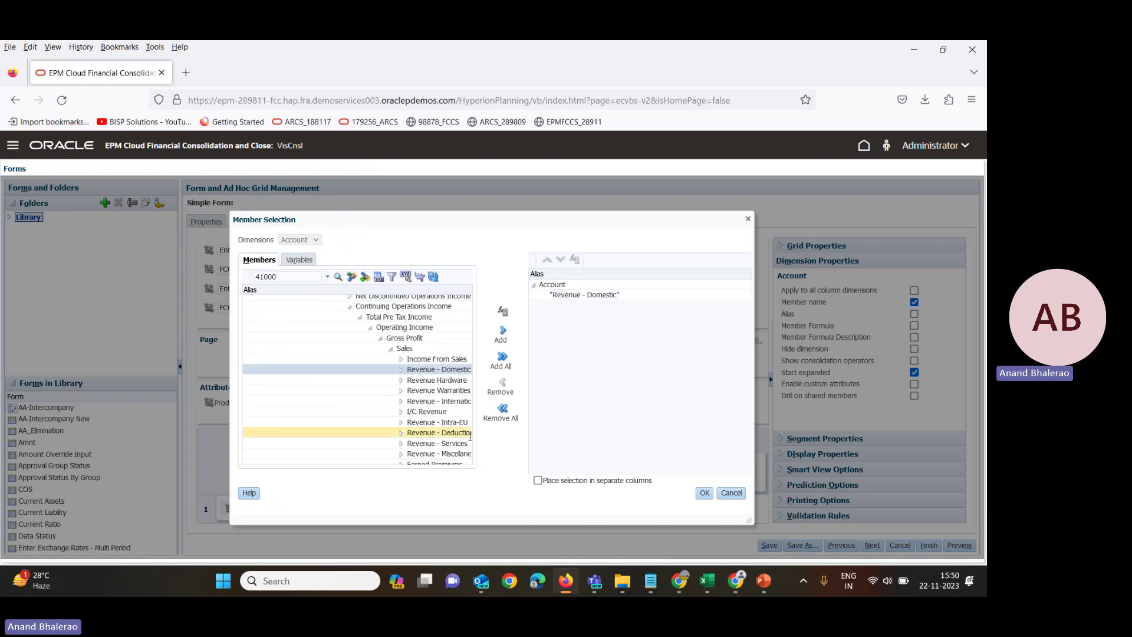
{"action": "left_click", "coordinate": [442, 401]}
{"action": "left_click", "coordinate": [504, 333]}
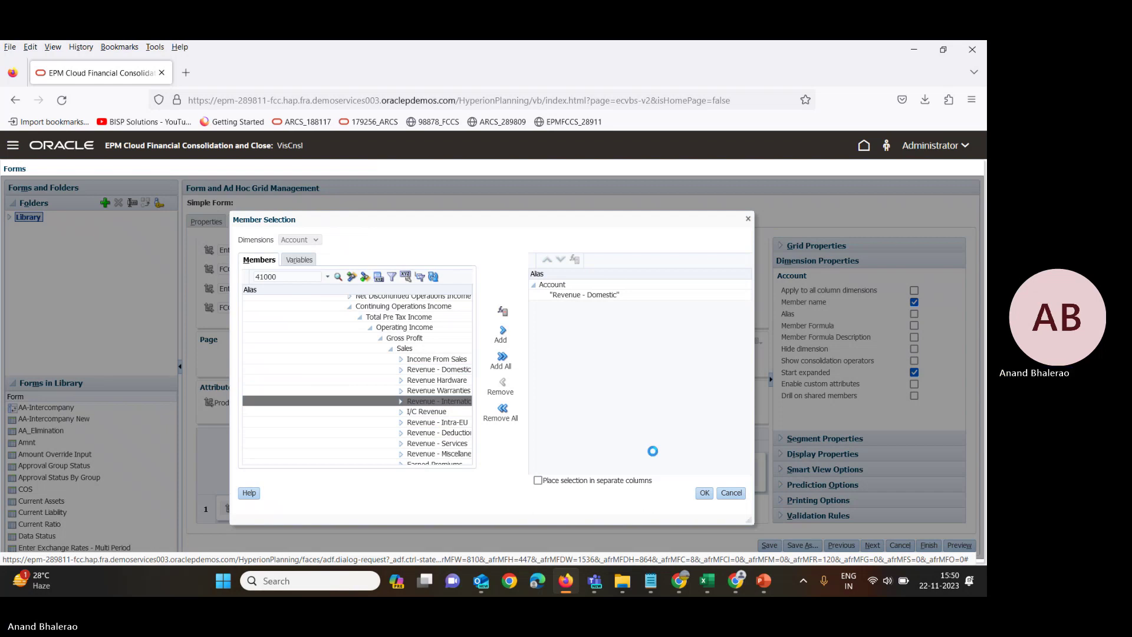
{"action": "left_click", "coordinate": [702, 494]}
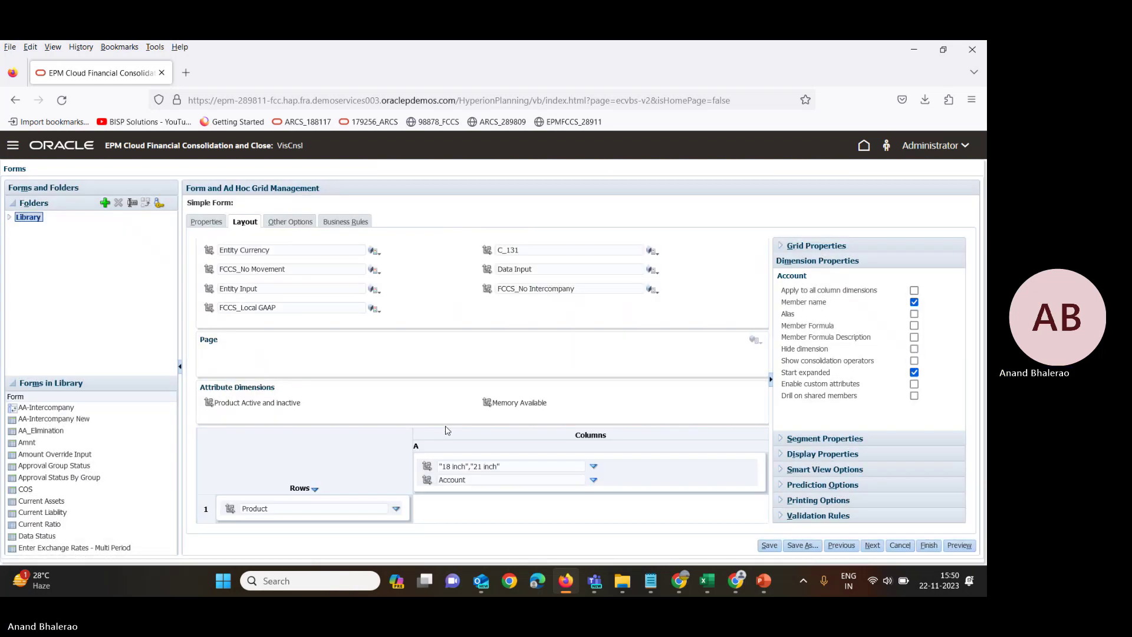
Set the Product member in row 1 to P_221.
{"action": "left_click", "coordinate": [263, 508]}
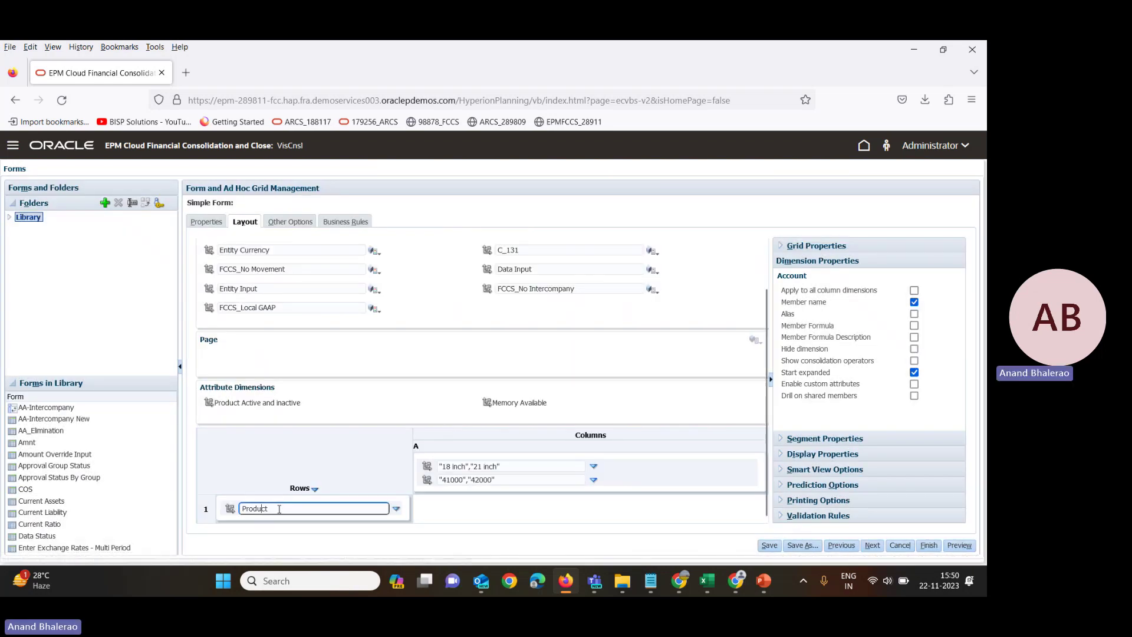
{"action": "type", "text": "P_"}
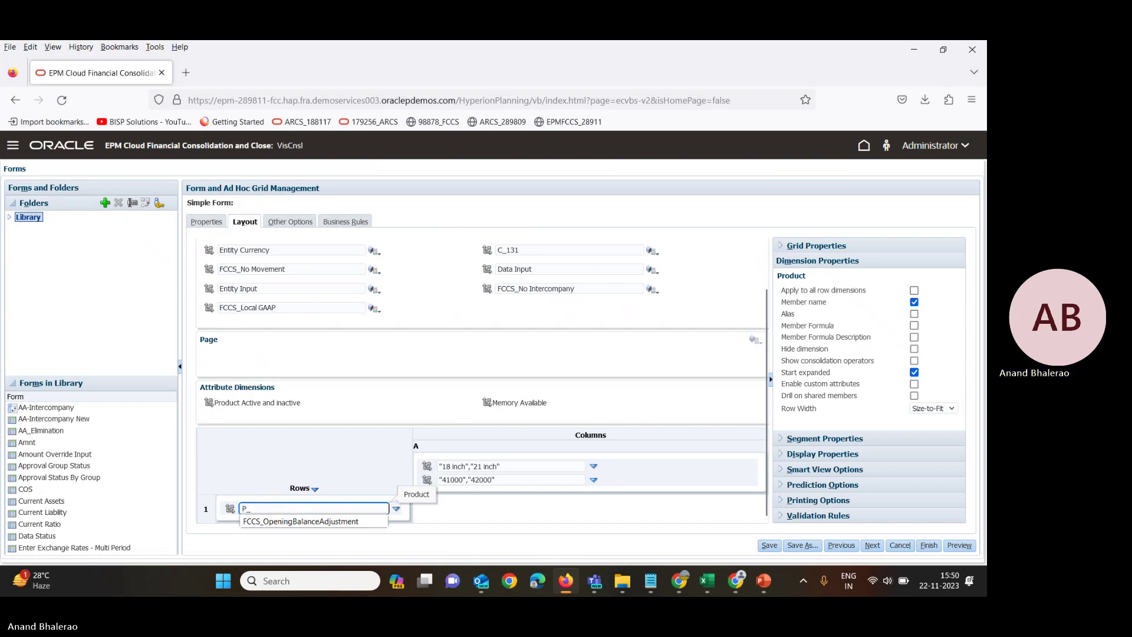
{"action": "type", "text": "221"}
{"action": "key", "text": "Tab"}
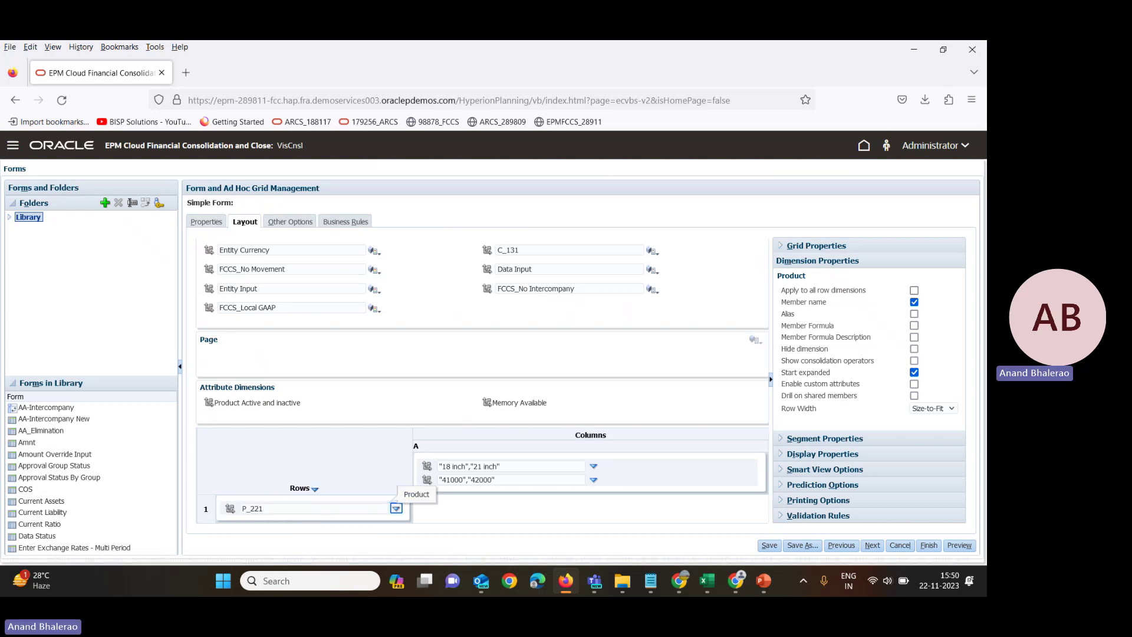
Save the form and preview the laptop revenue by screen size, checking the 18 inch Revenue - International cell.
{"action": "left_click", "coordinate": [768, 544]}
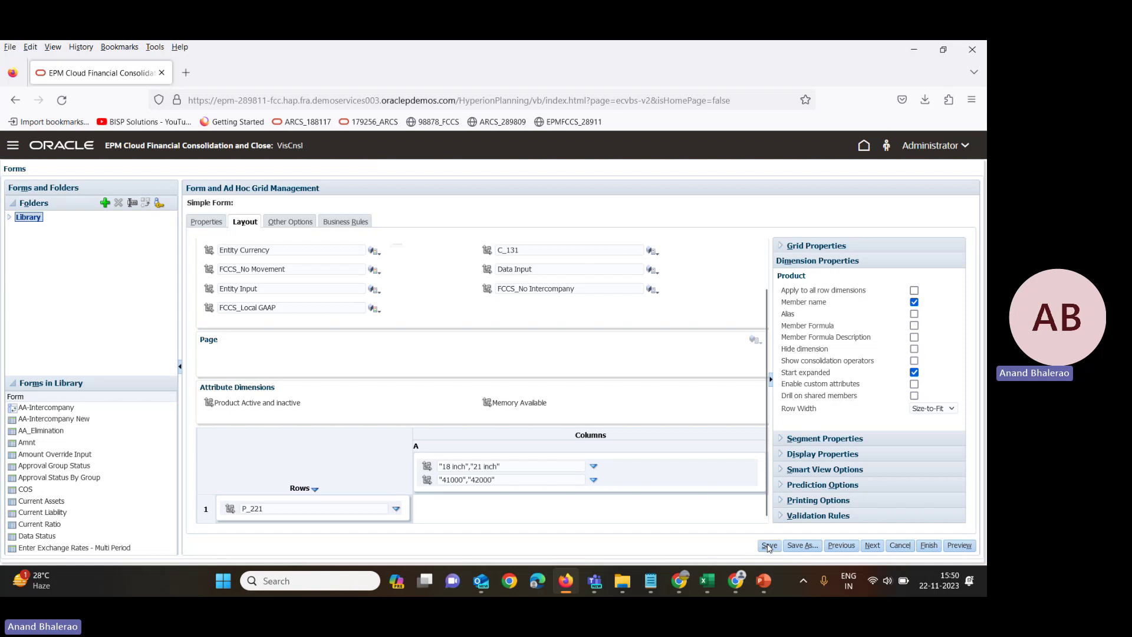
{"action": "left_click", "coordinate": [575, 290]}
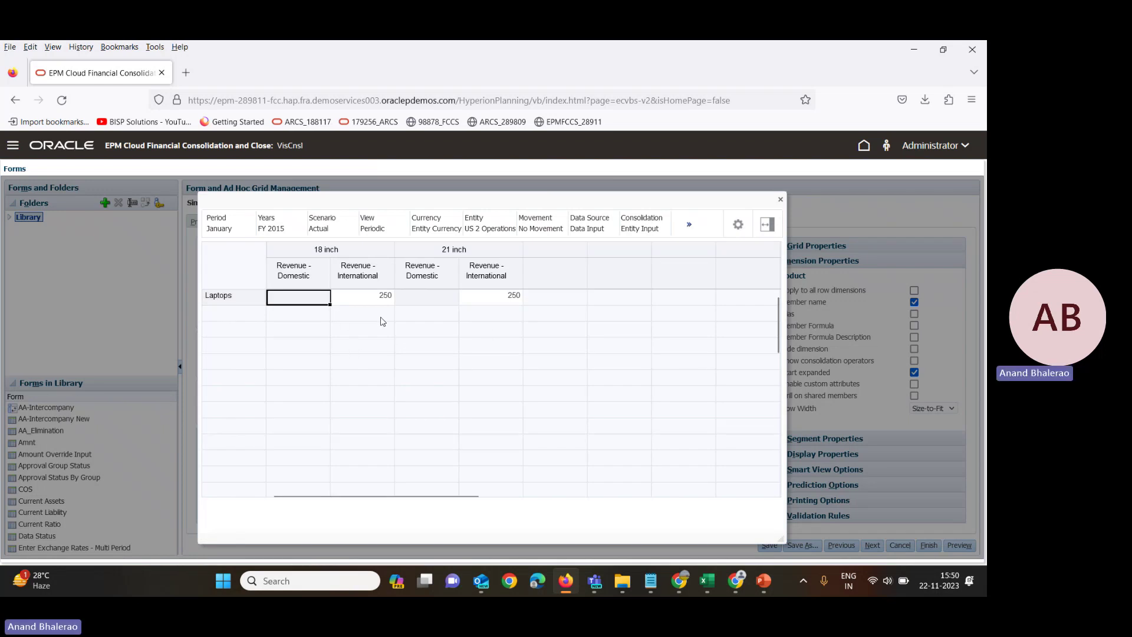
{"action": "left_click", "coordinate": [378, 299]}
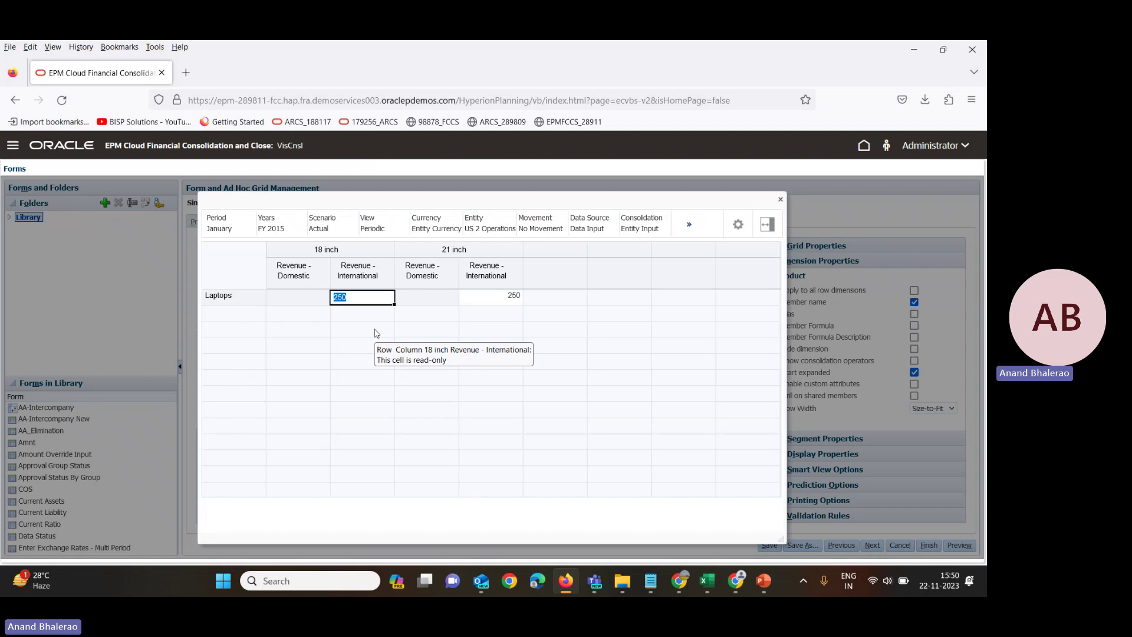
{"action": "left_click", "coordinate": [781, 201]}
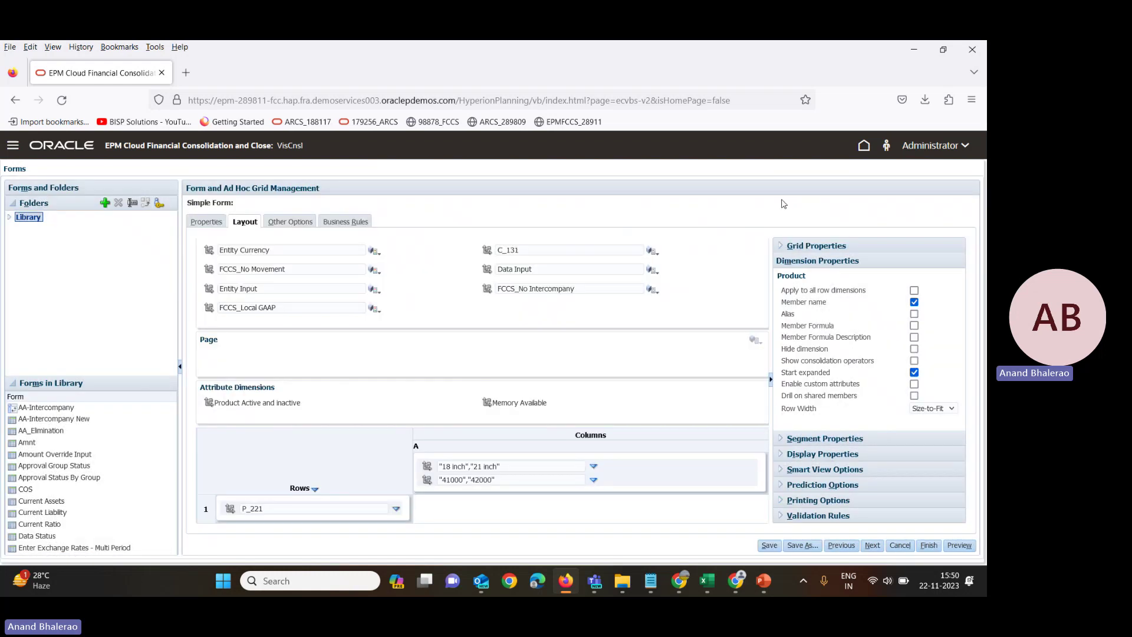
Locate P_221 in the Product hierarchy and add Desktops from Desktop Computers to the row 1 members.
{"action": "left_click", "coordinate": [396, 509]}
{"action": "left_click", "coordinate": [432, 510]}
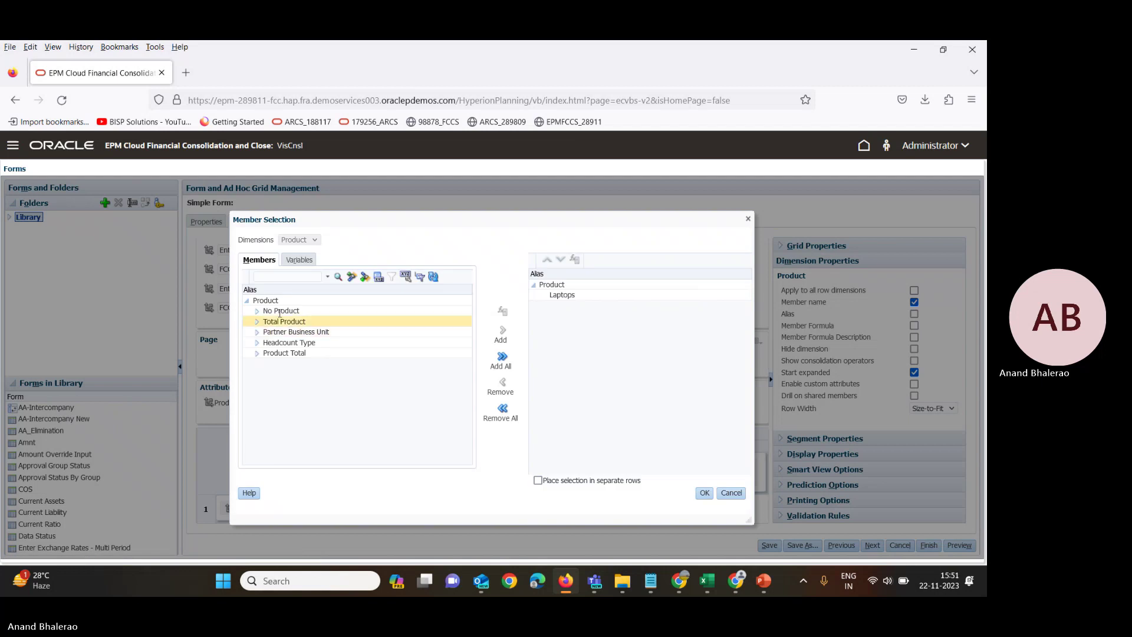
{"action": "left_click", "coordinate": [269, 278]}
{"action": "type", "text": "P_221"}
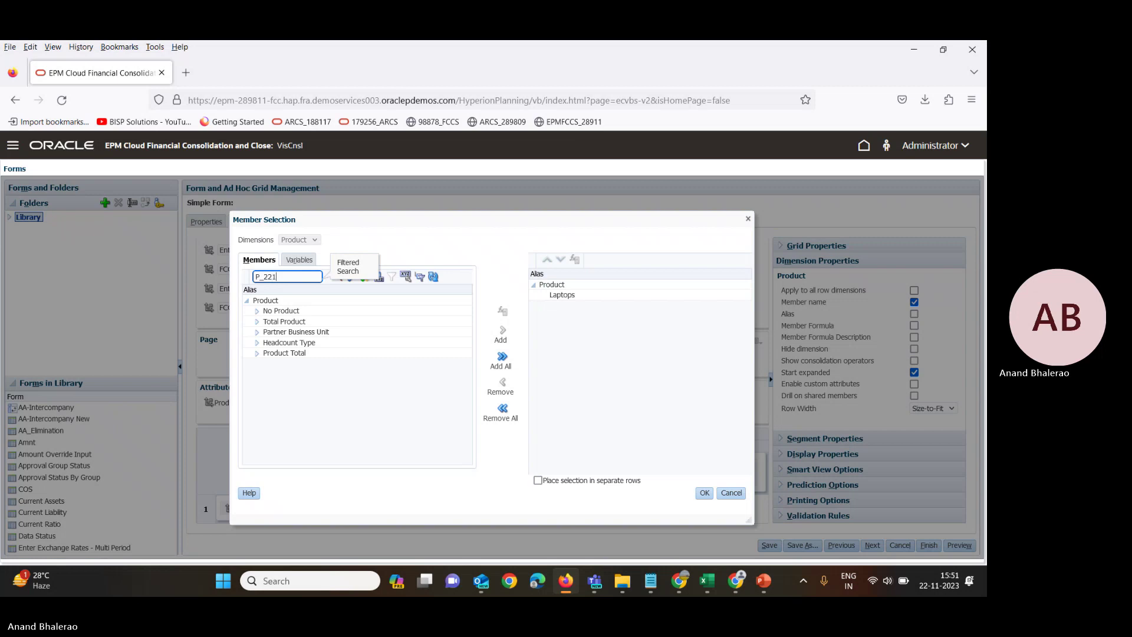
{"action": "left_click", "coordinate": [337, 277]}
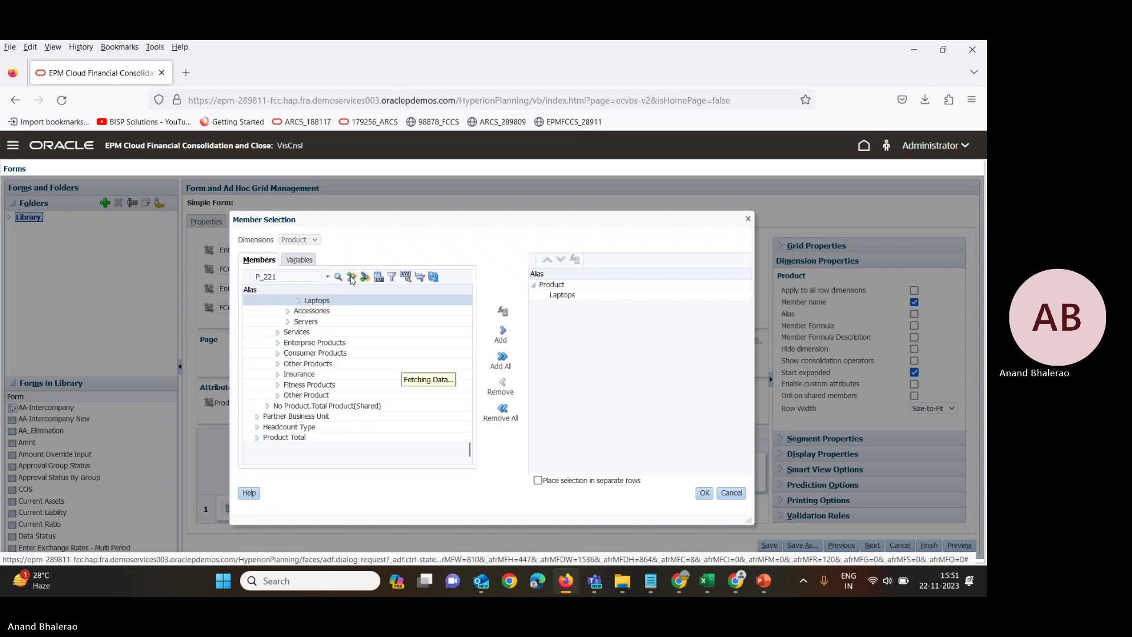
{"action": "scroll", "coordinate": [354, 372], "scroll_direction": "up", "scroll_amount": 2}
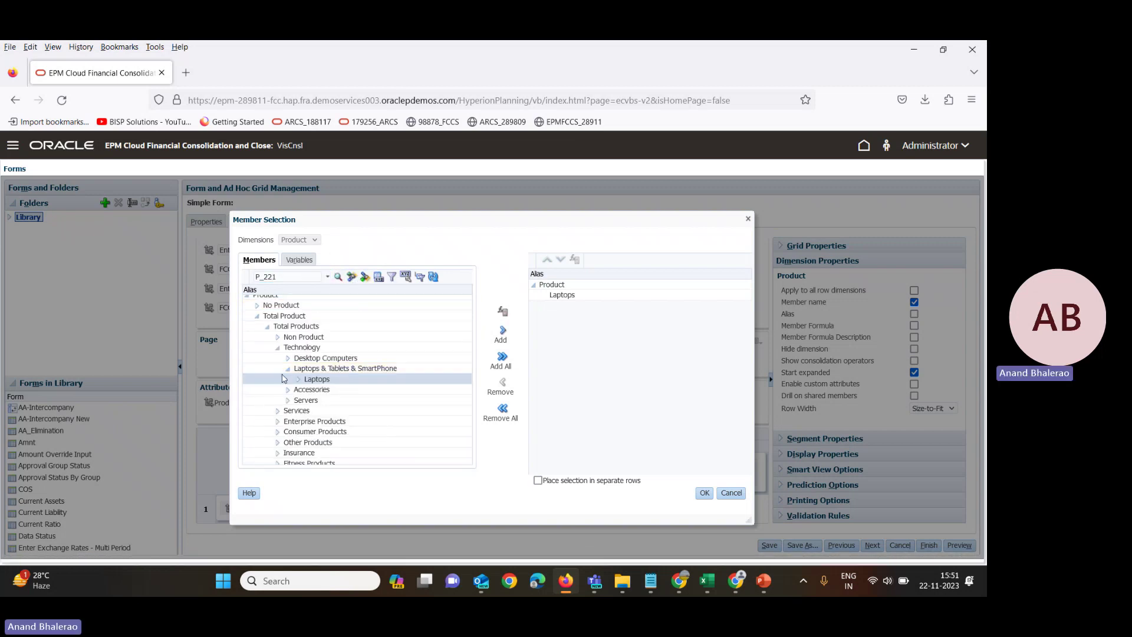
{"action": "left_click", "coordinate": [288, 358]}
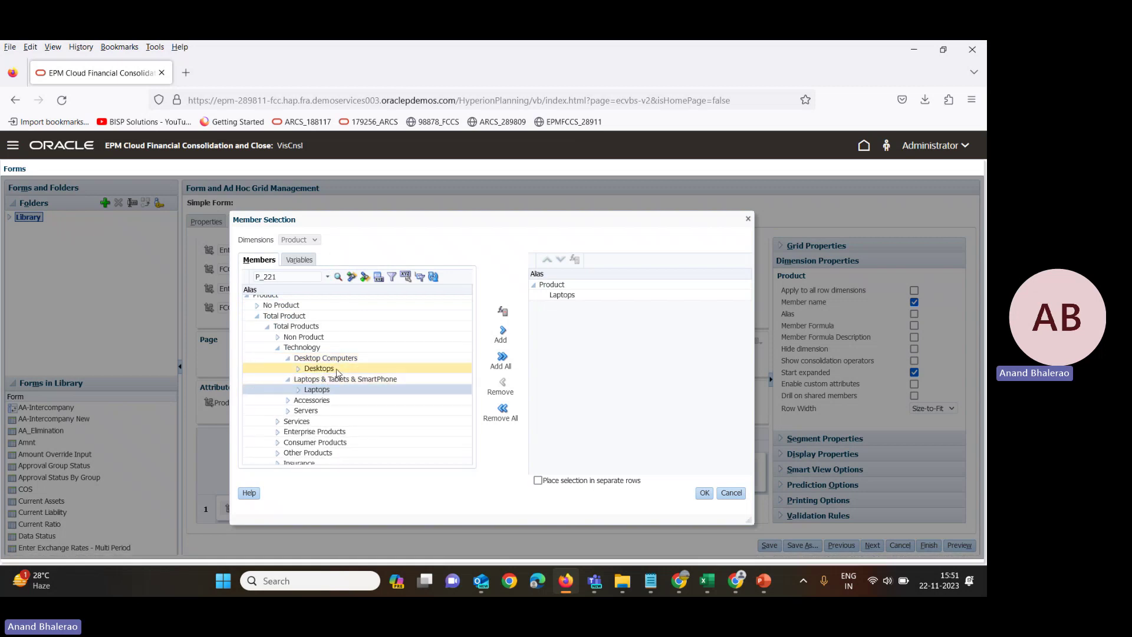
{"action": "left_click", "coordinate": [333, 368]}
{"action": "left_click", "coordinate": [503, 331]}
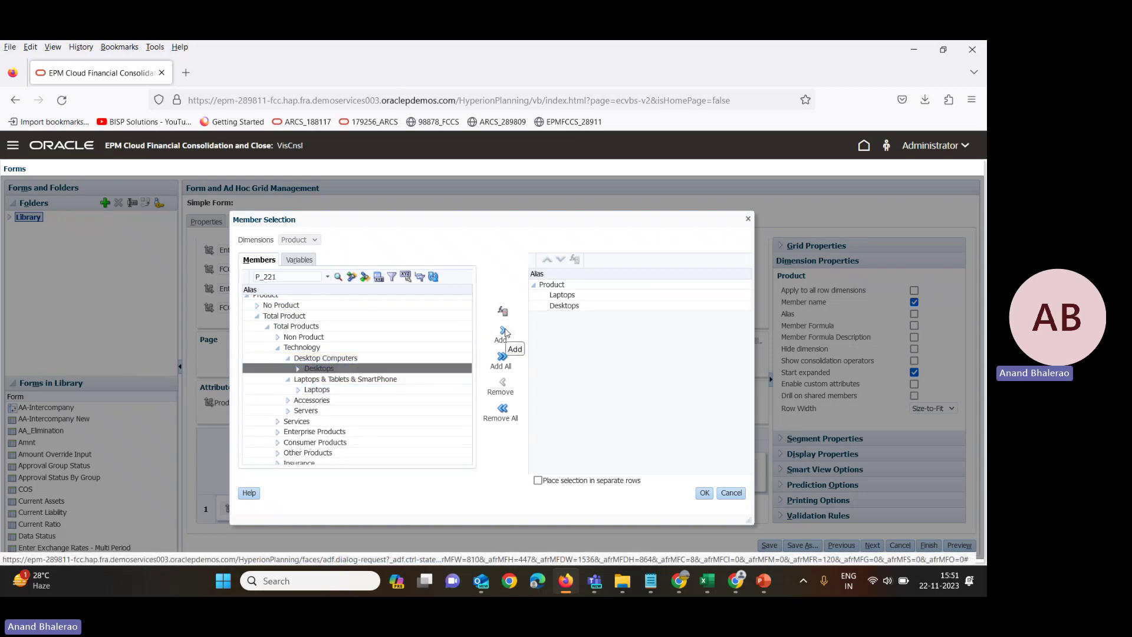
{"action": "left_click", "coordinate": [705, 493]}
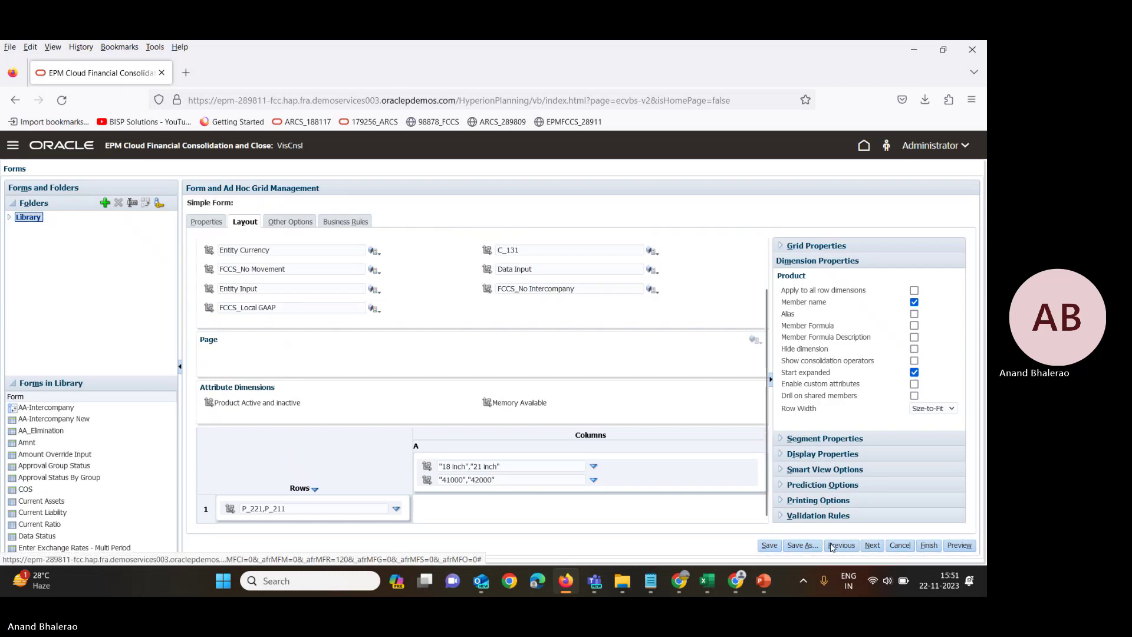
Save the form with the added product and preview the laptop and desktop revenue by screen size.
{"action": "left_click", "coordinate": [770, 547]}
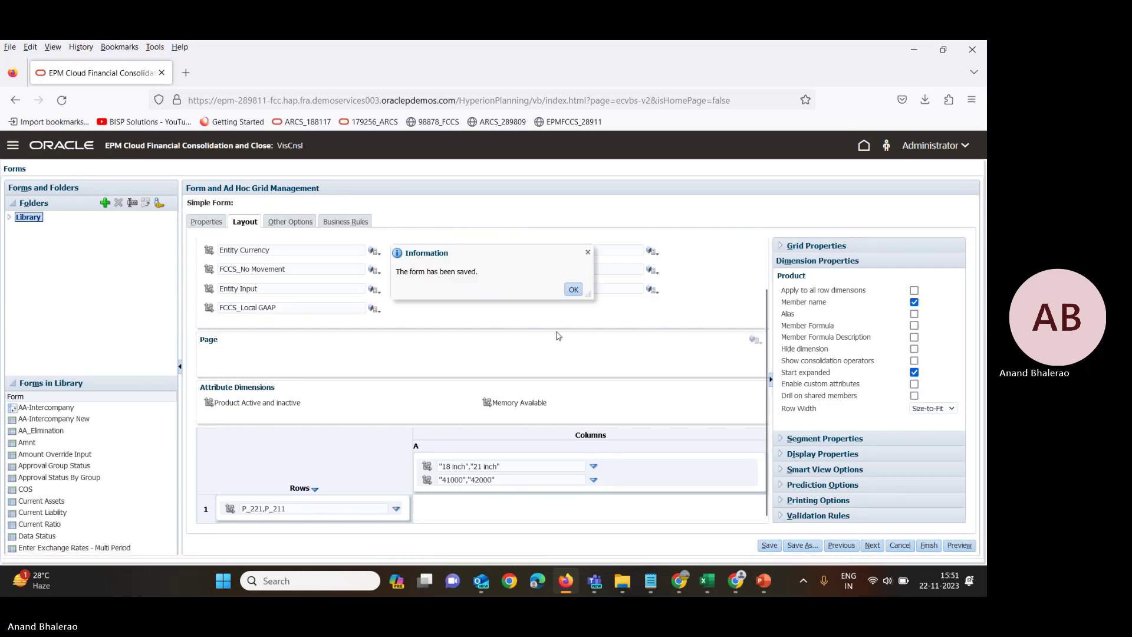
{"action": "left_click", "coordinate": [574, 290]}
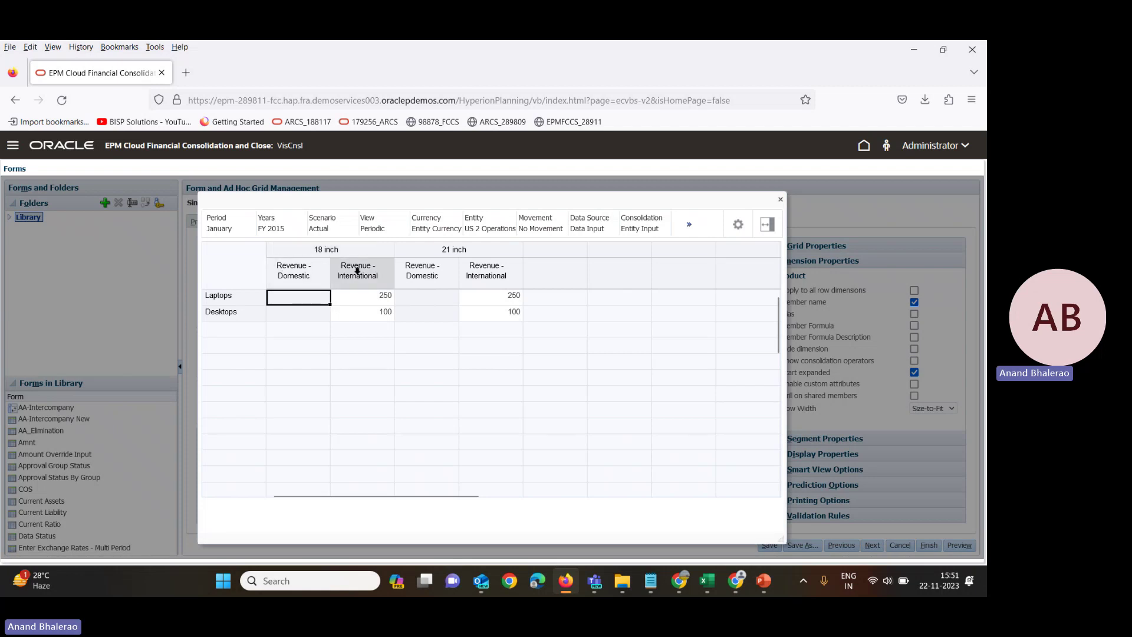
{"action": "left_click", "coordinate": [781, 201]}
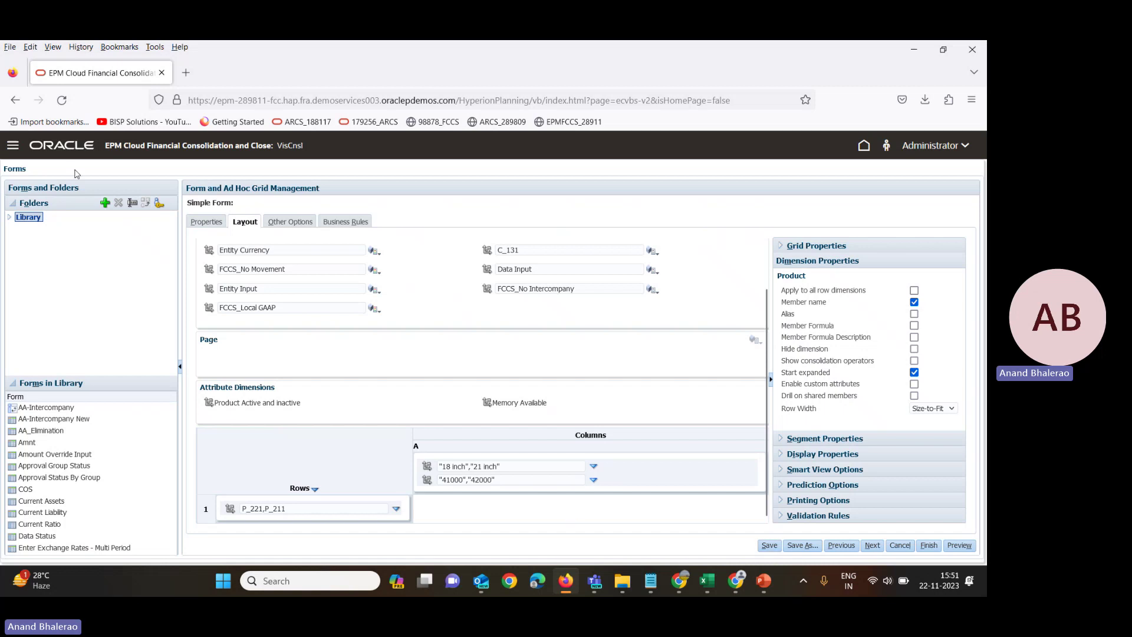
Save and preview the form once more, and finish editing it.
{"action": "left_click", "coordinate": [769, 545]}
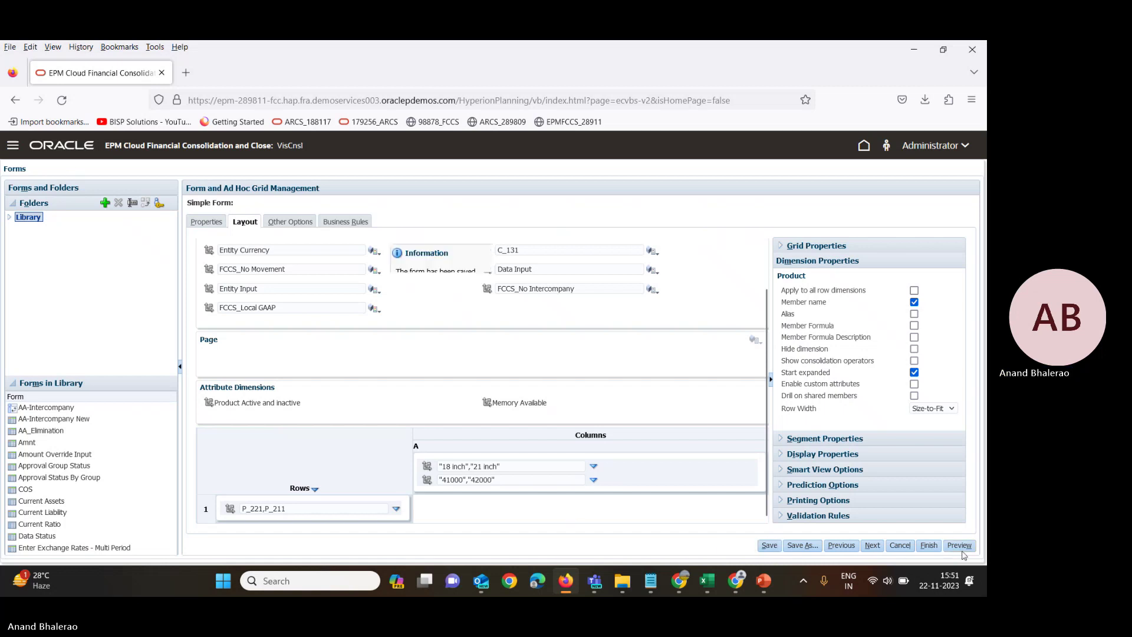
{"action": "left_click", "coordinate": [571, 291]}
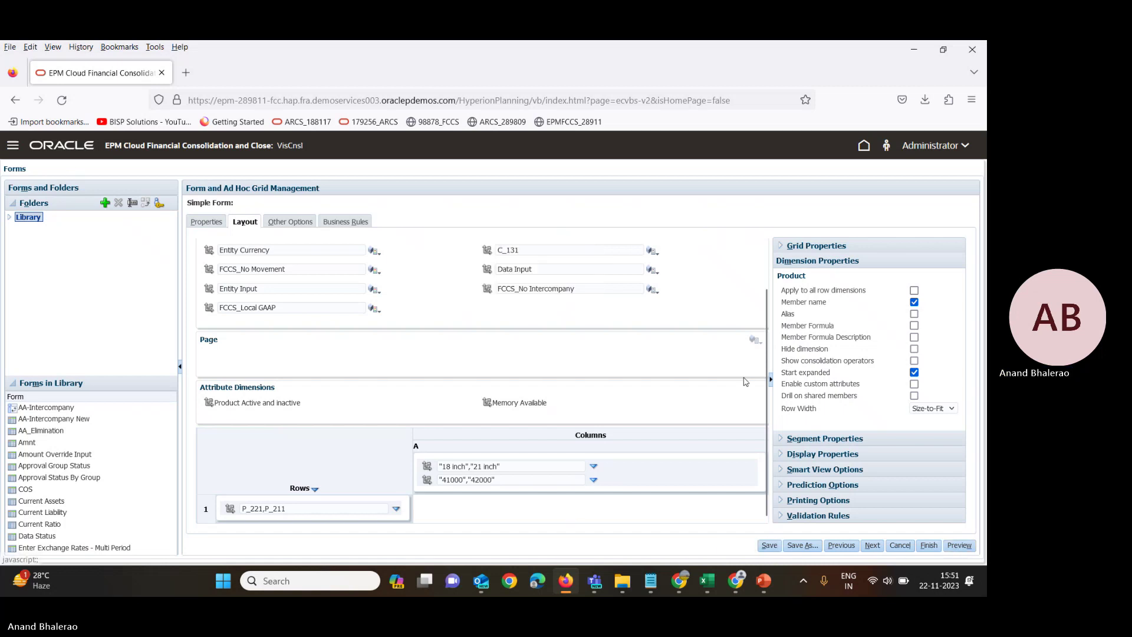
{"action": "left_click", "coordinate": [960, 546]}
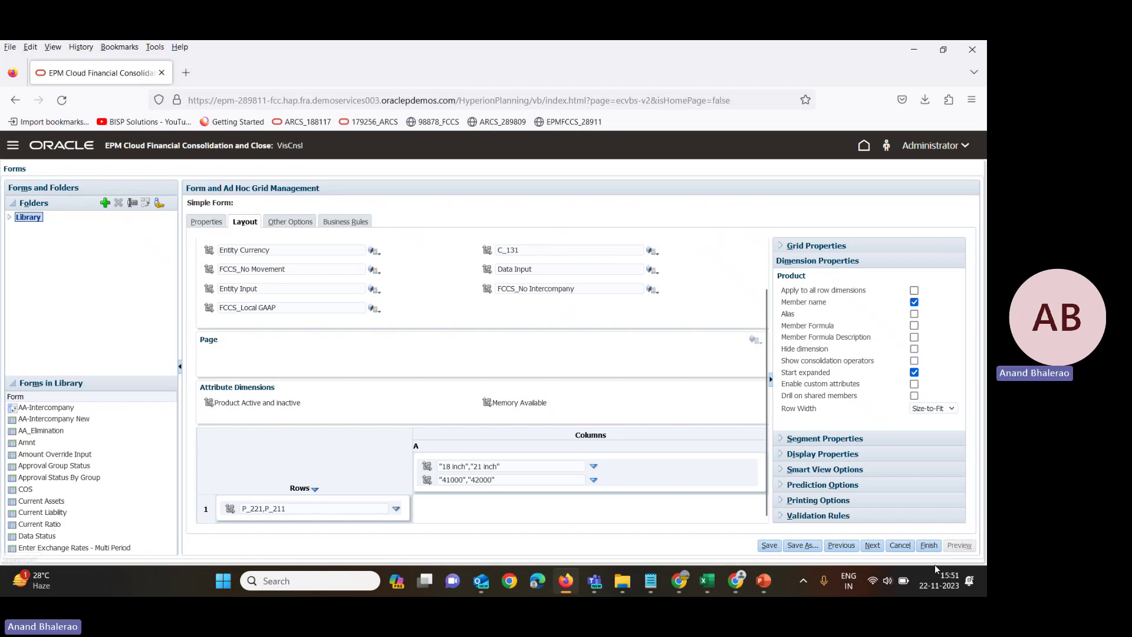
{"action": "left_click", "coordinate": [780, 200]}
{"action": "left_click", "coordinate": [928, 545]}
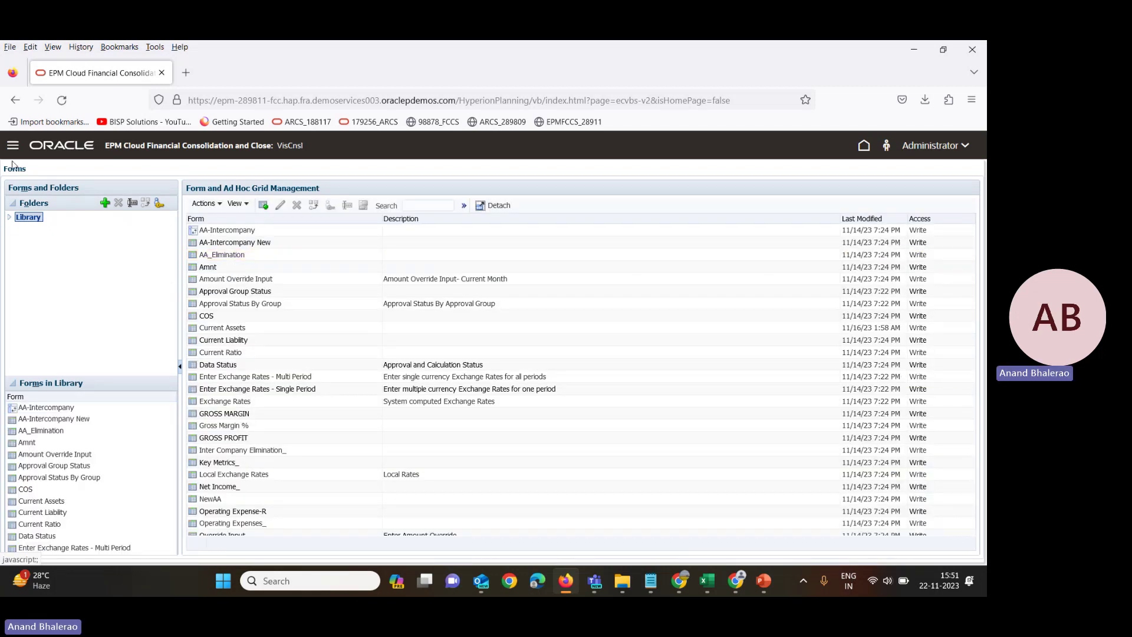
Open the Revenue by Size_T105 form for data entry.
{"action": "left_click", "coordinate": [12, 145]}
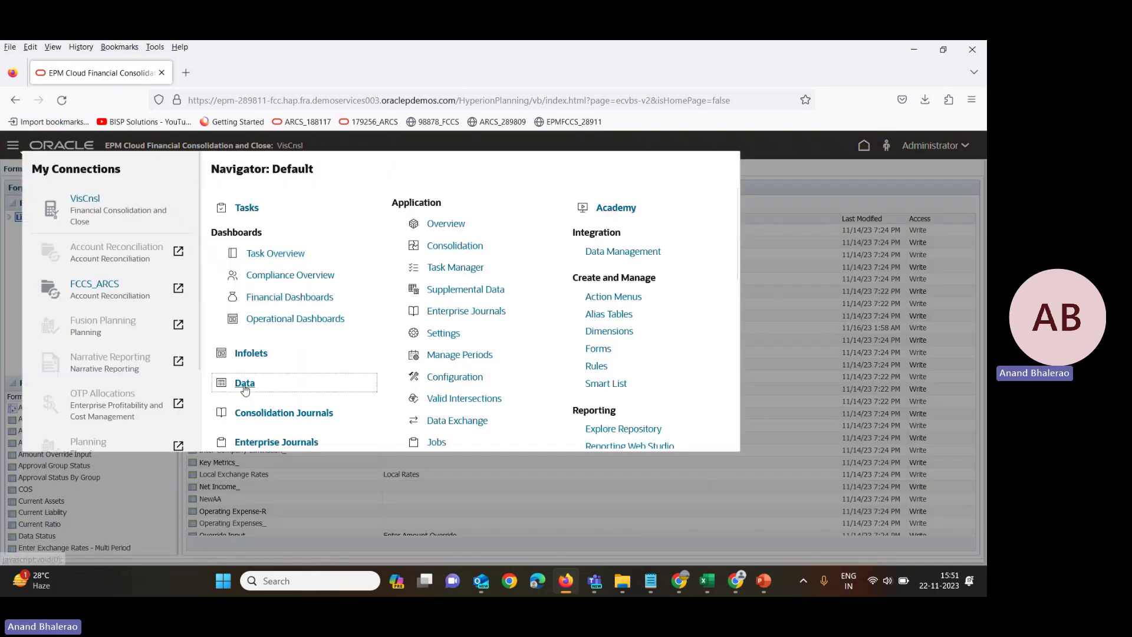
{"action": "left_click", "coordinate": [245, 384]}
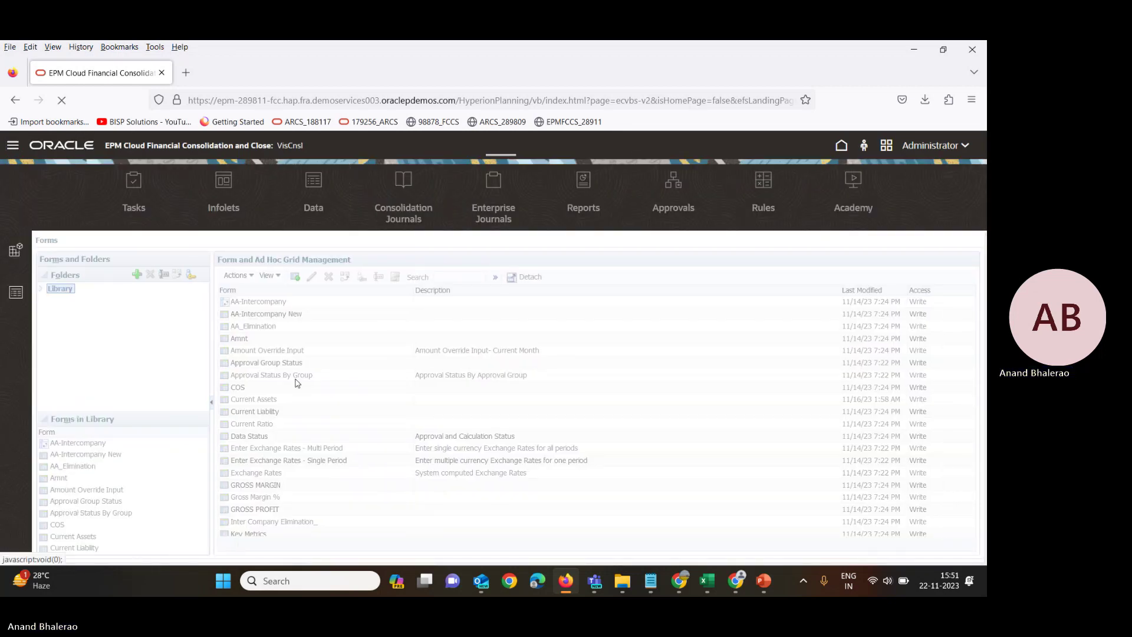
{"action": "scroll", "coordinate": [177, 477], "scroll_direction": "down", "scroll_amount": 10}
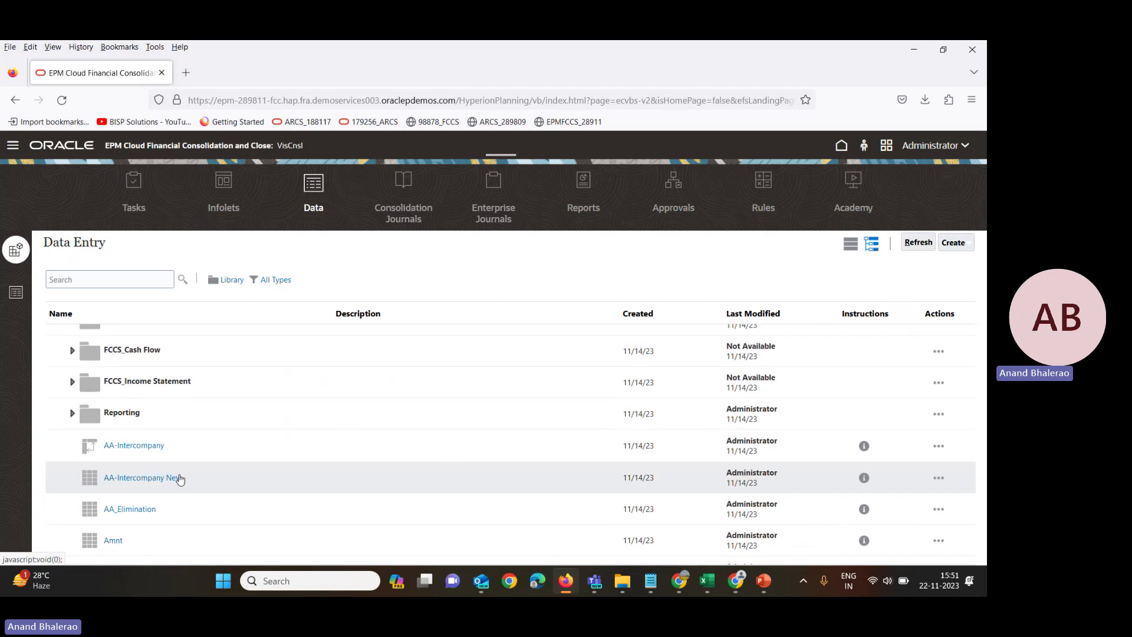
{"action": "scroll", "coordinate": [178, 504], "scroll_direction": "down", "scroll_amount": 10}
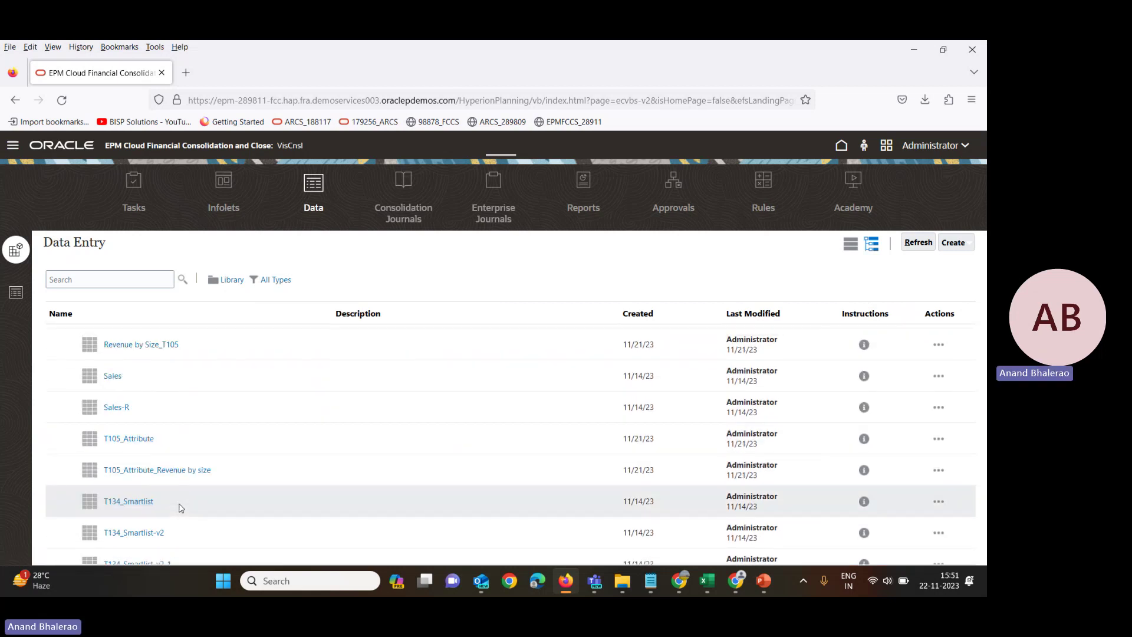
{"action": "left_click", "coordinate": [121, 345]}
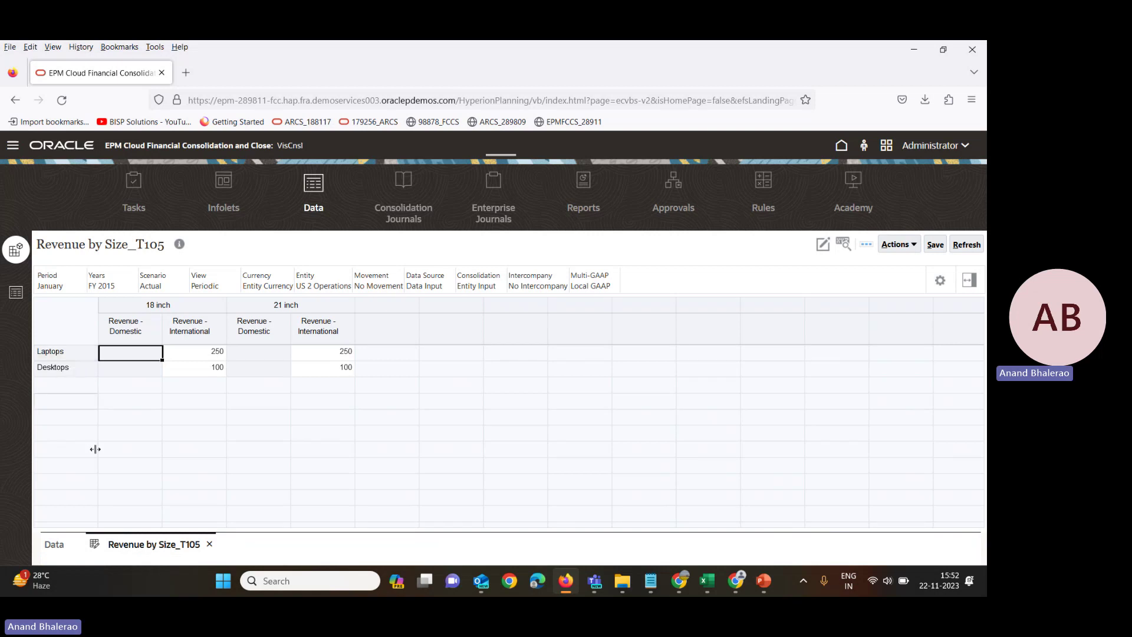
Enter the Laptops Revenue - International values: 25000 for 18 inch and 20000 for 21 inch.
{"action": "left_click", "coordinate": [193, 362]}
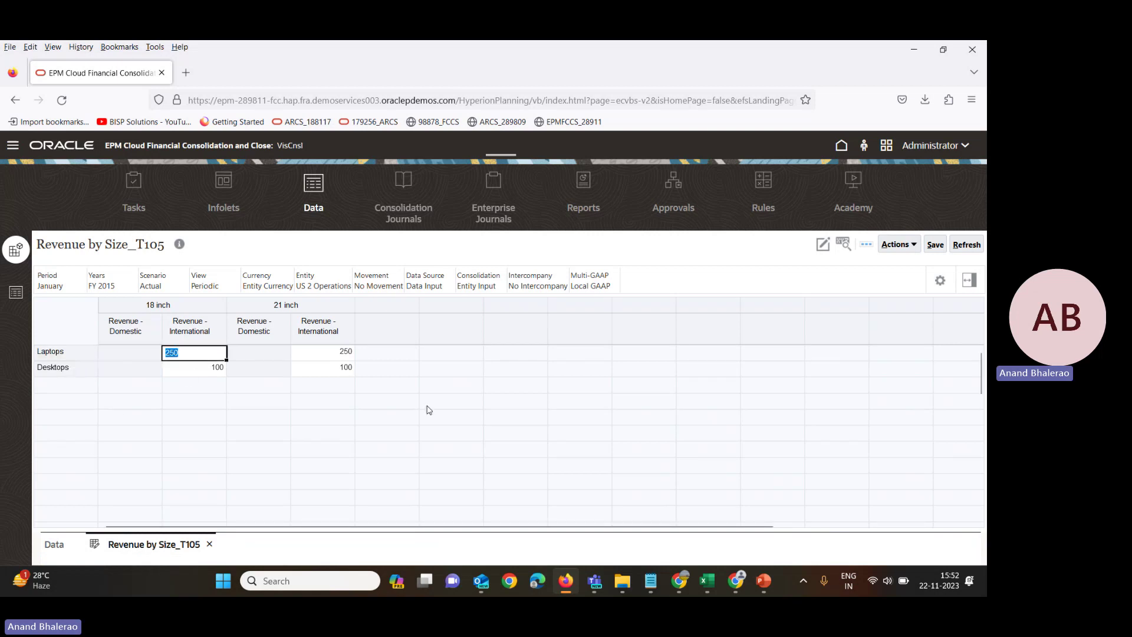
{"action": "type", "text": "25000"}
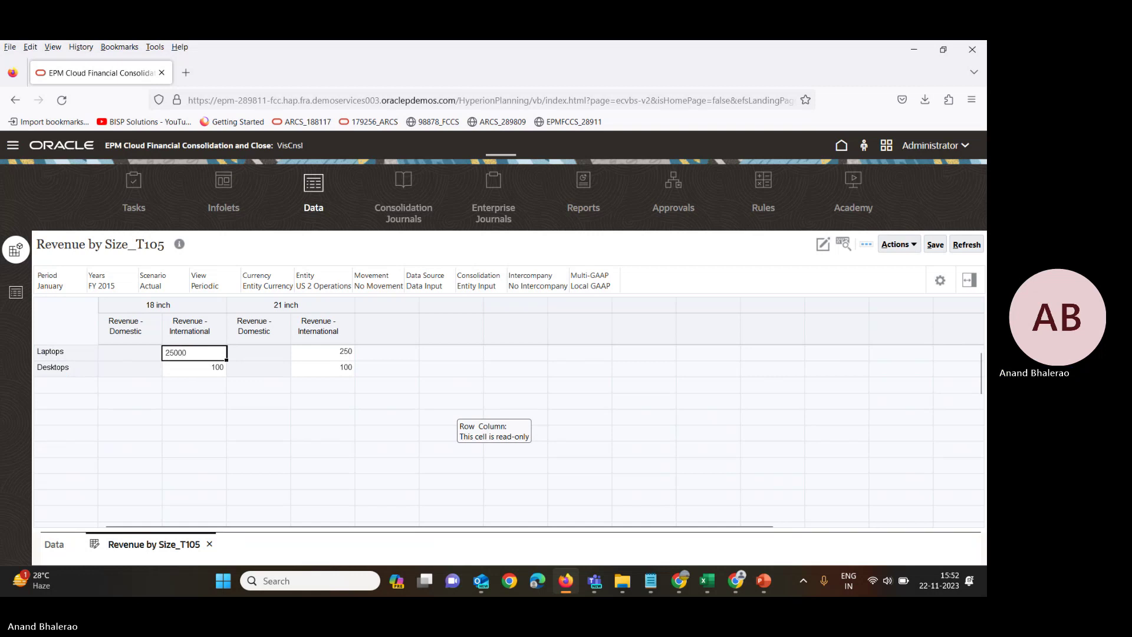
{"action": "key", "text": "Tab"}
{"action": "key", "text": "Tab"}
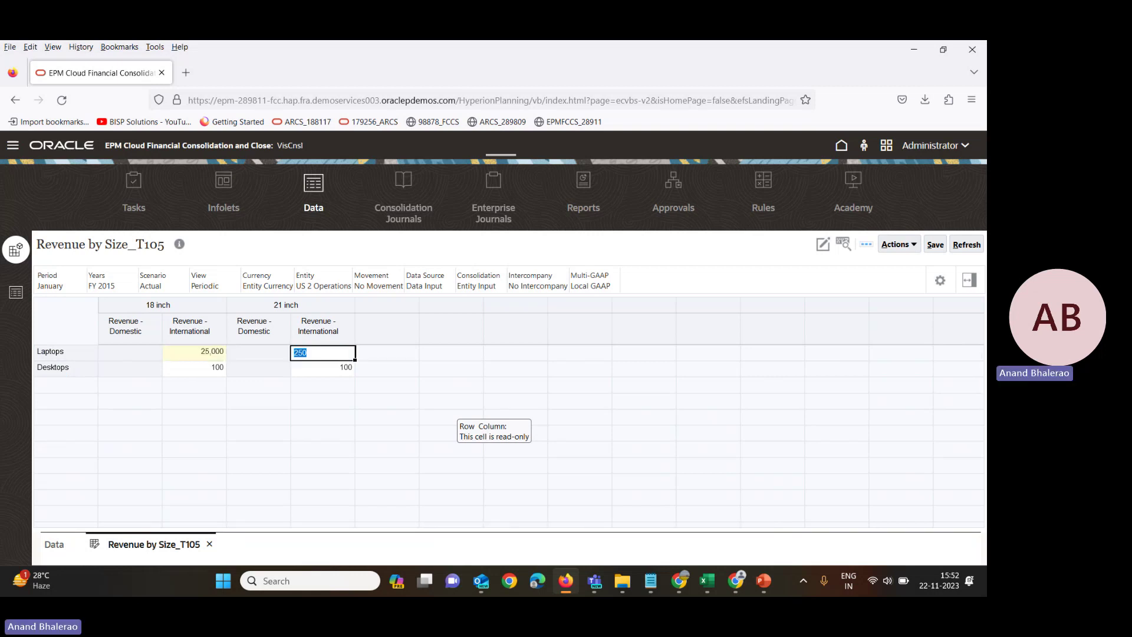
{"action": "type", "text": "2"}
Enter Desktops Revenue - International values of 10000 for 18 inch and 15000 for 21 inch, and save the data.
{"action": "left_click", "coordinate": [211, 367]}
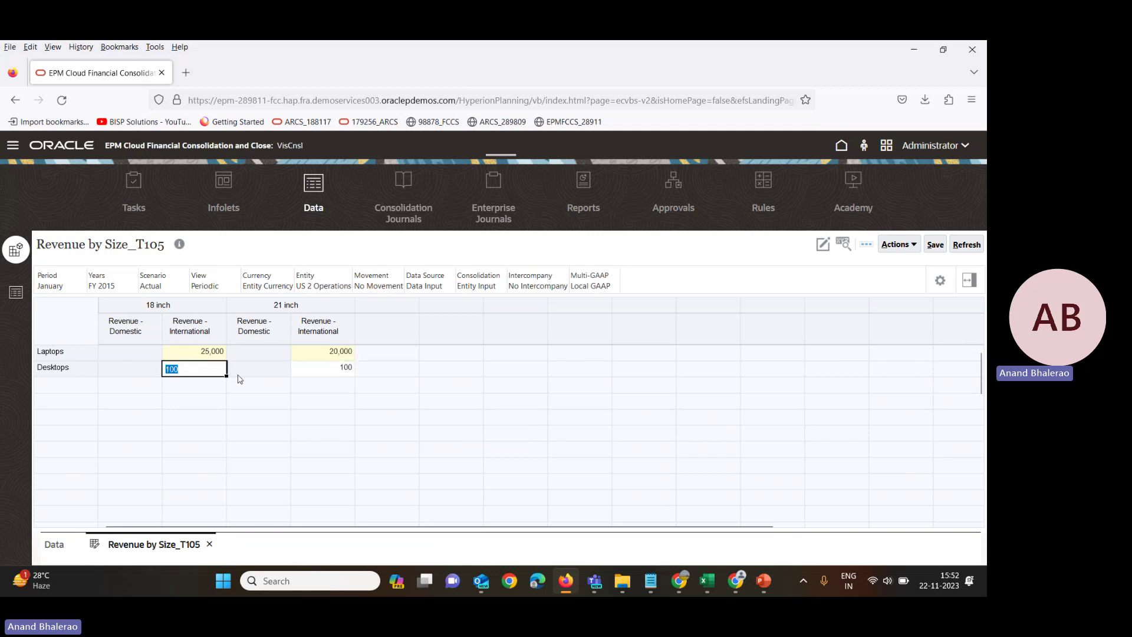
{"action": "type", "text": "1"}
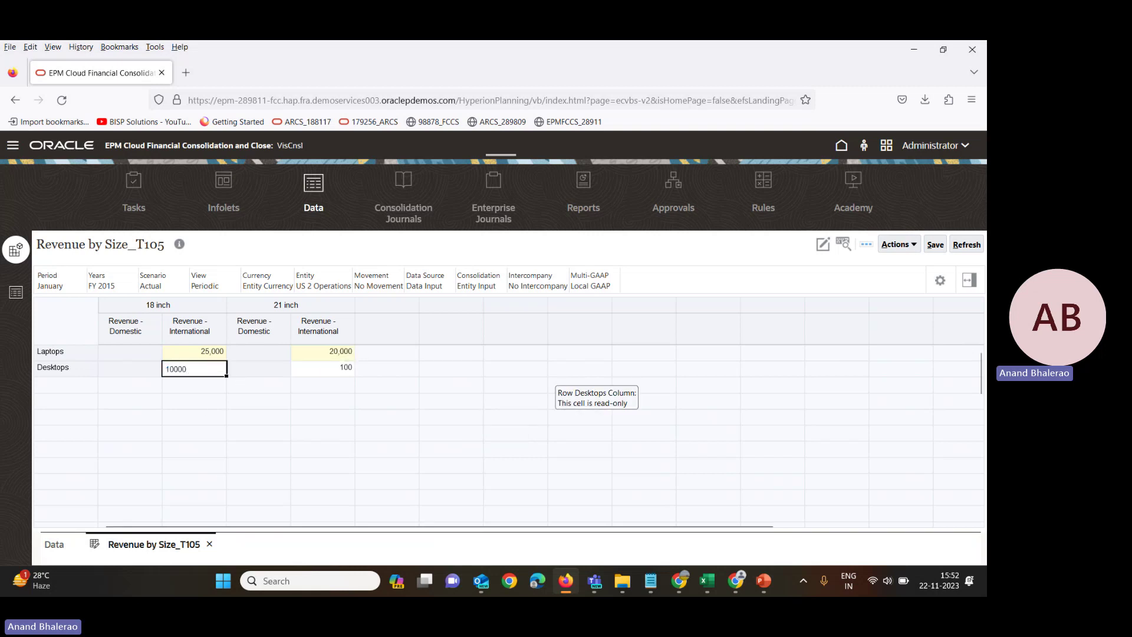
{"action": "left_click", "coordinate": [323, 369]}
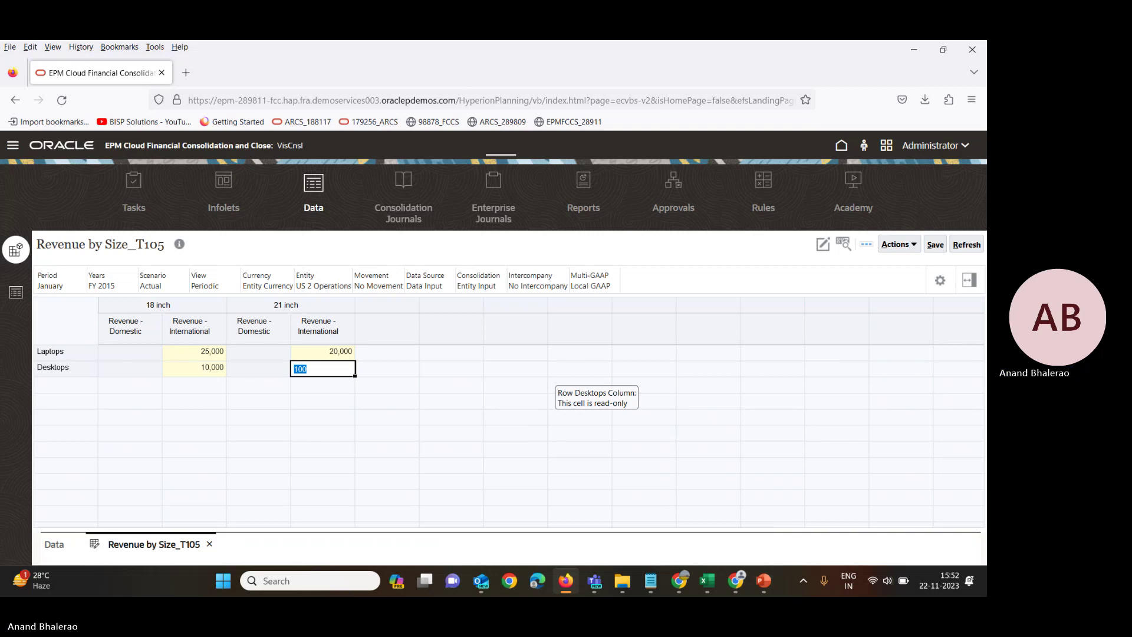
{"action": "type", "text": "15"}
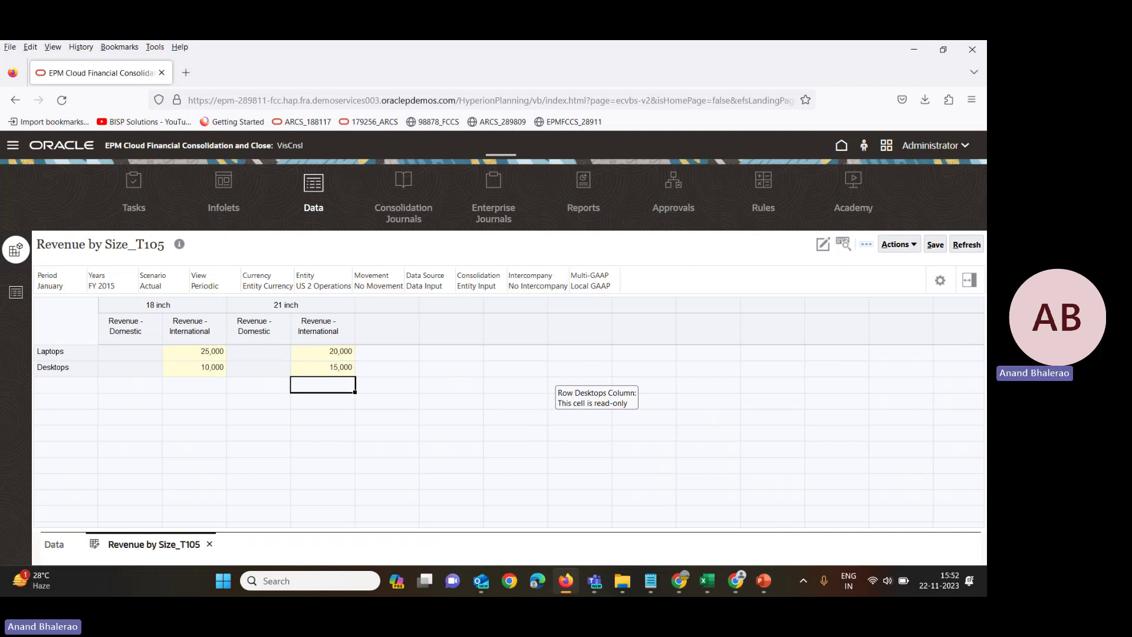
{"action": "key", "text": "Return"}
{"action": "key", "text": "alt+shift+s"}
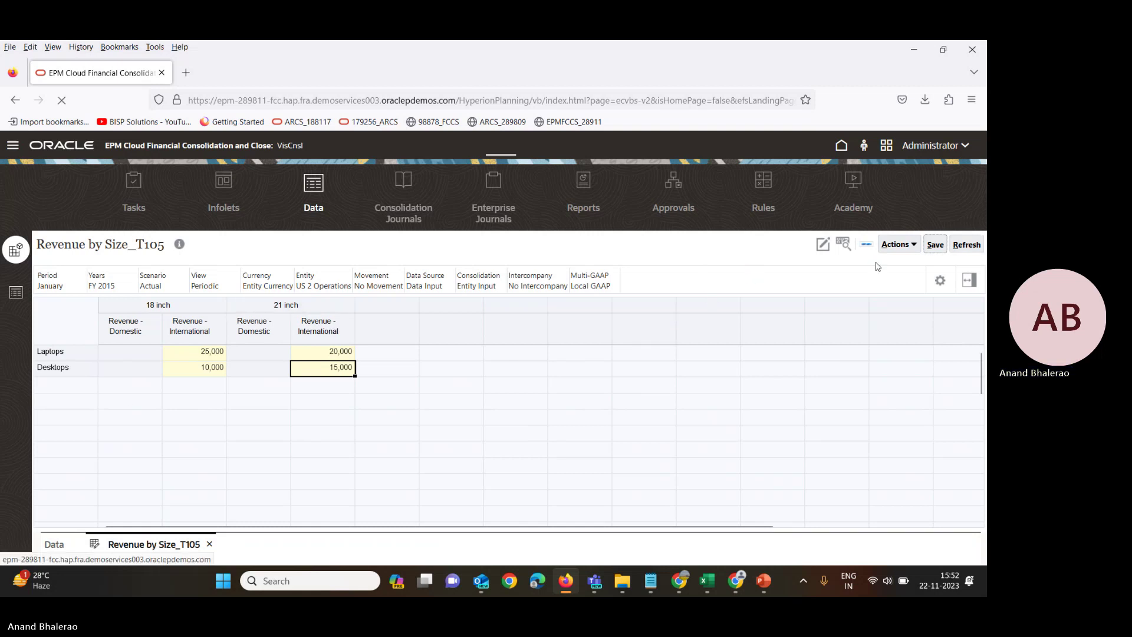
{"action": "left_click", "coordinate": [534, 335]}
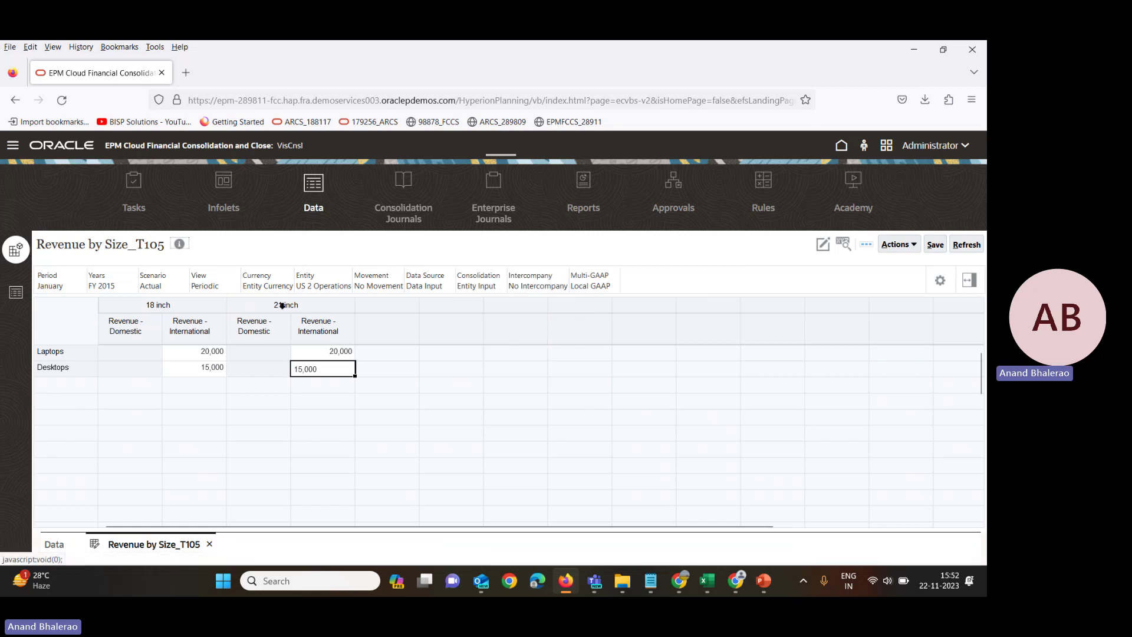
Open the layout of the Revenue by Size_T105 form for editing at its row and column definitions.
{"action": "left_click", "coordinate": [821, 246]}
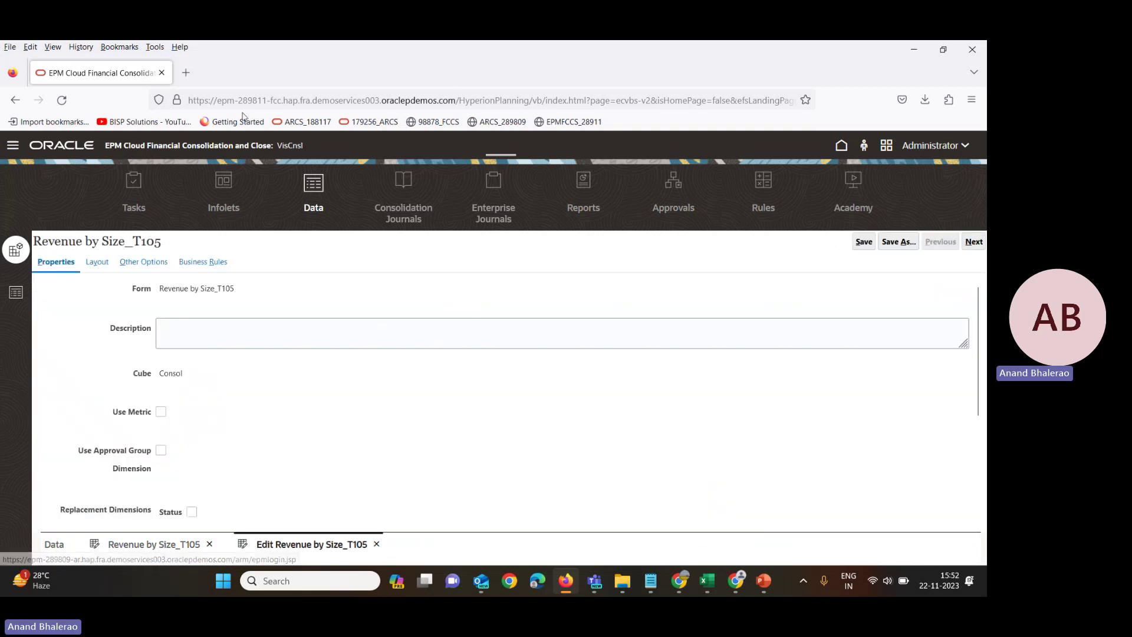
{"action": "left_click", "coordinate": [92, 263]}
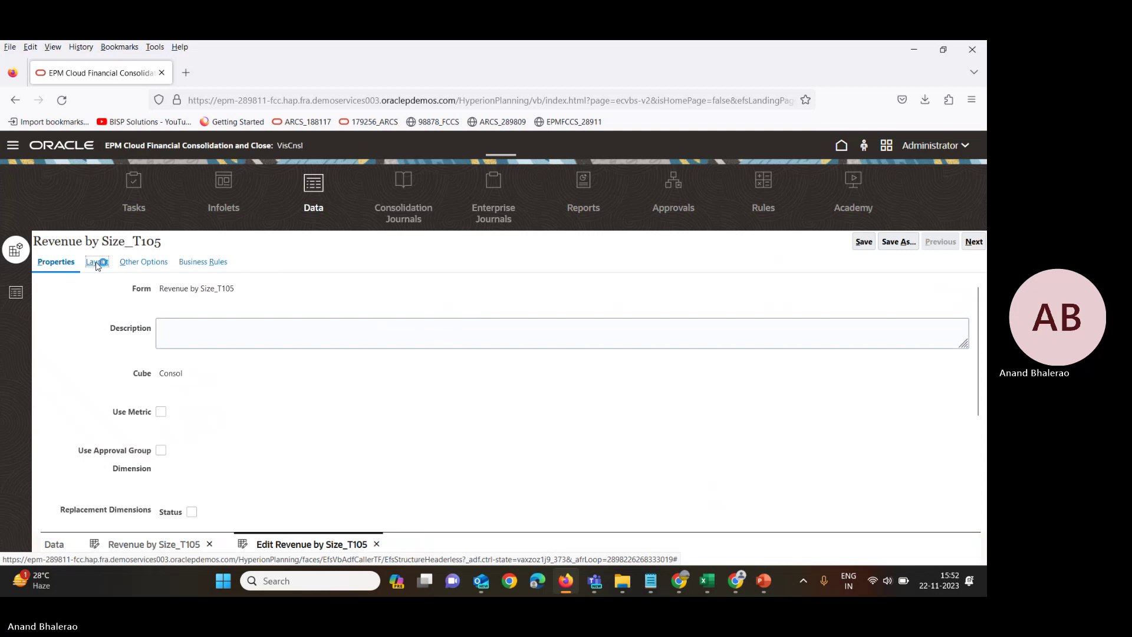
{"action": "scroll", "coordinate": [223, 411], "scroll_direction": "down", "scroll_amount": 3}
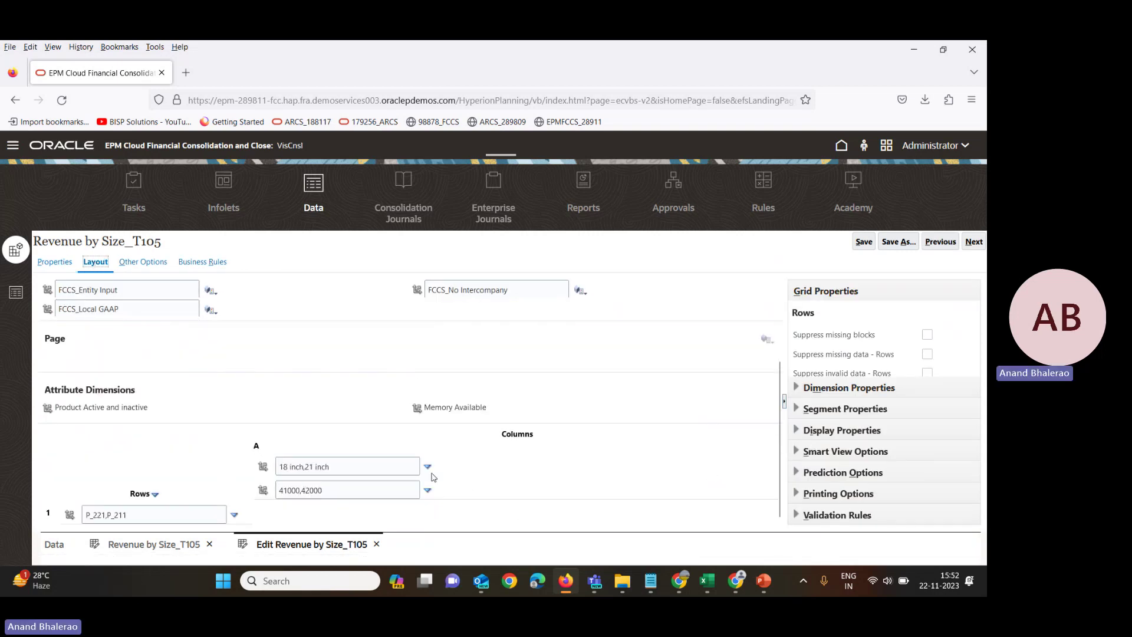
Add a formula column after column A in the form layout.
{"action": "right_click", "coordinate": [248, 447]}
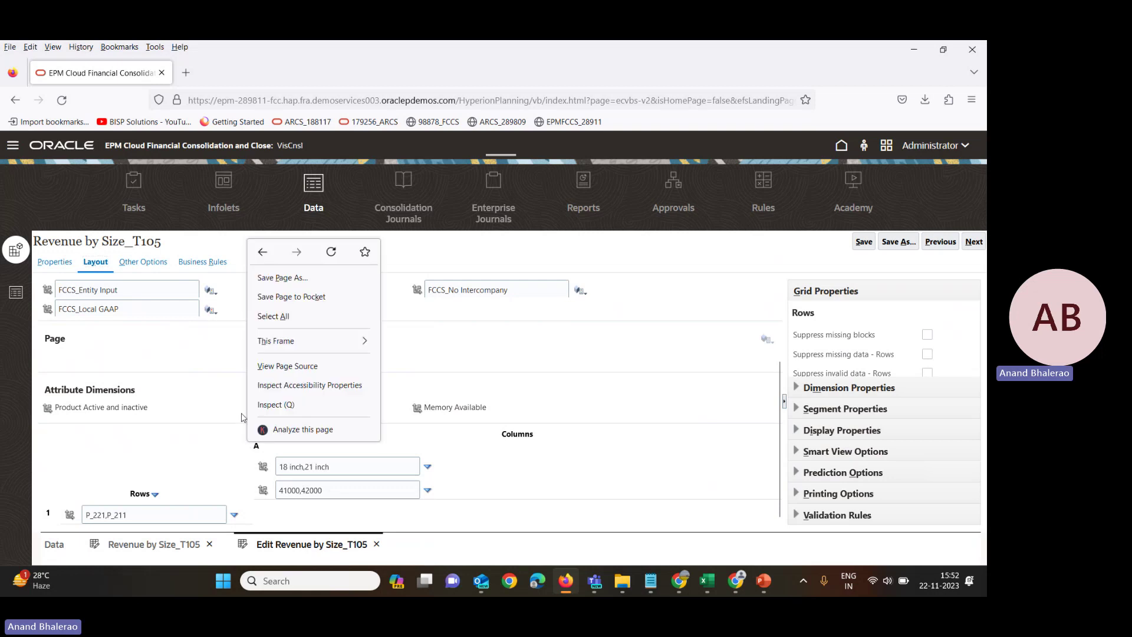
{"action": "left_click", "coordinate": [264, 459]}
{"action": "left_click", "coordinate": [263, 452]}
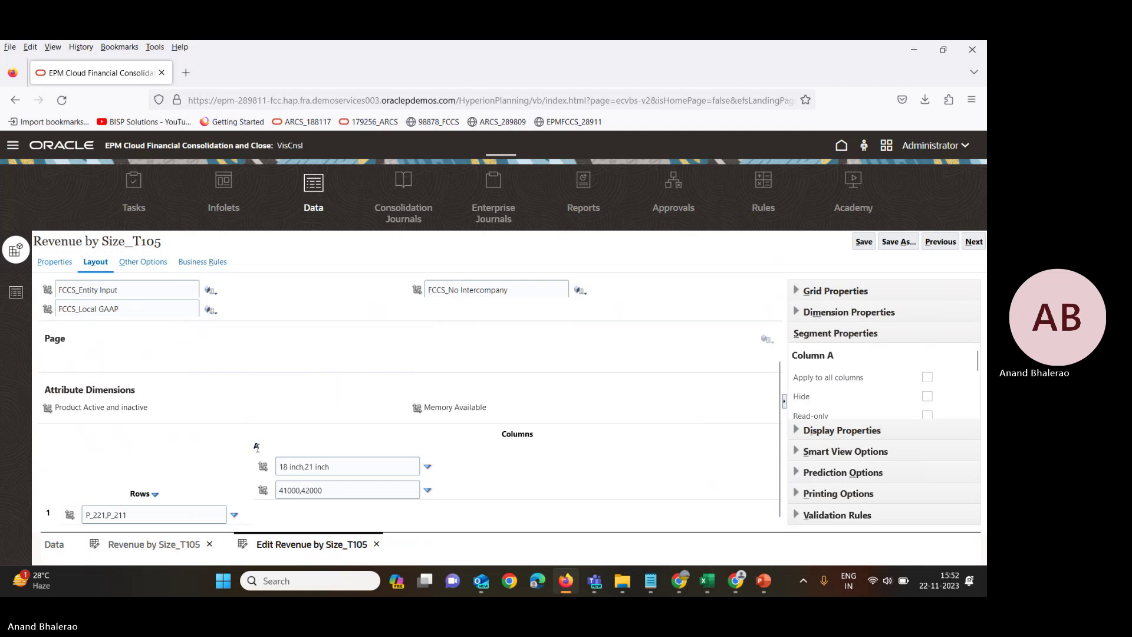
{"action": "left_click", "coordinate": [262, 465]}
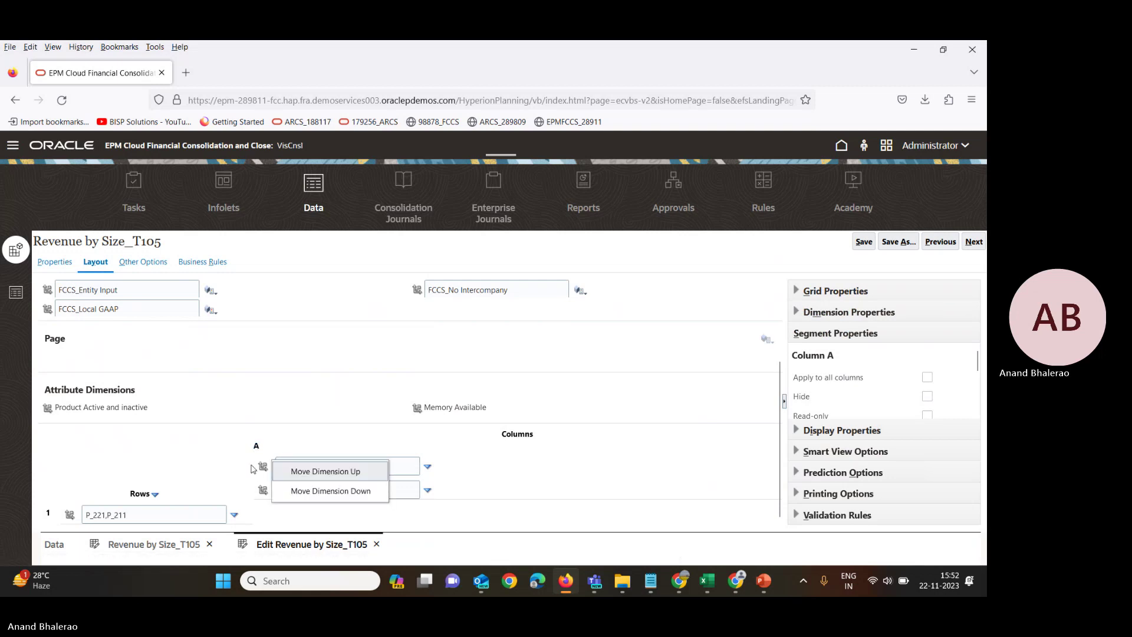
{"action": "left_click", "coordinate": [252, 469]}
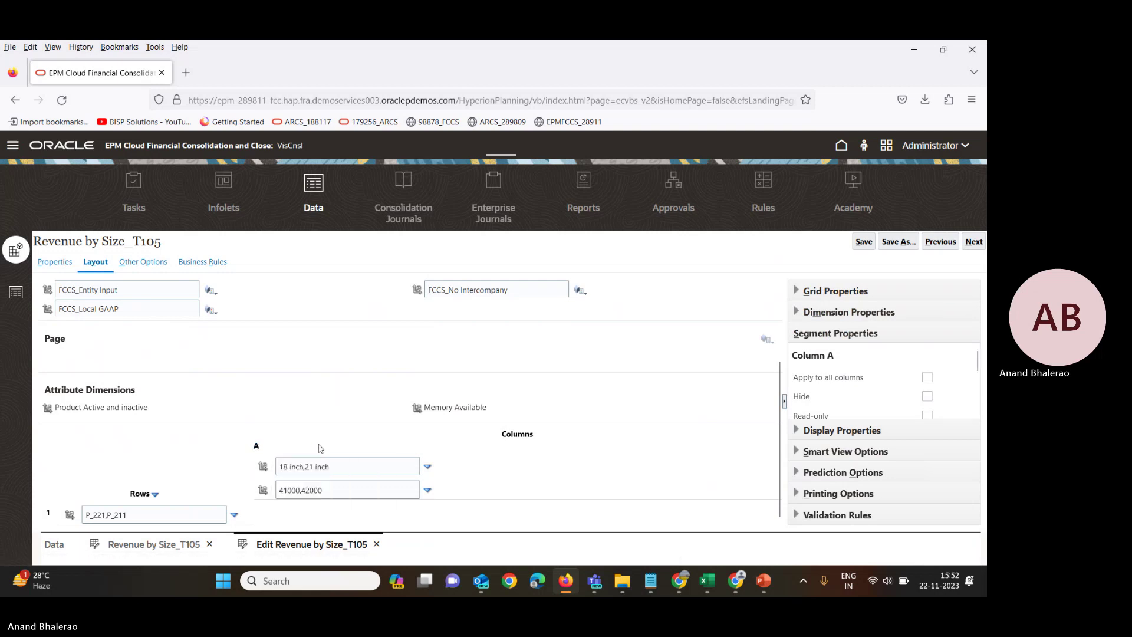
{"action": "right_click", "coordinate": [285, 449]}
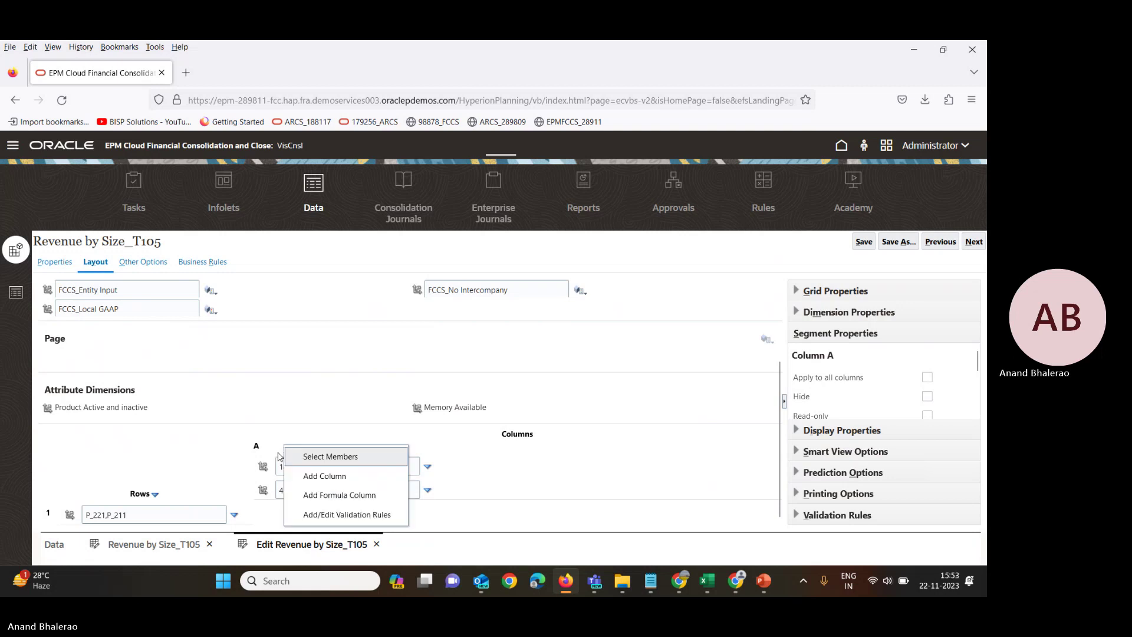
{"action": "left_click", "coordinate": [322, 495]}
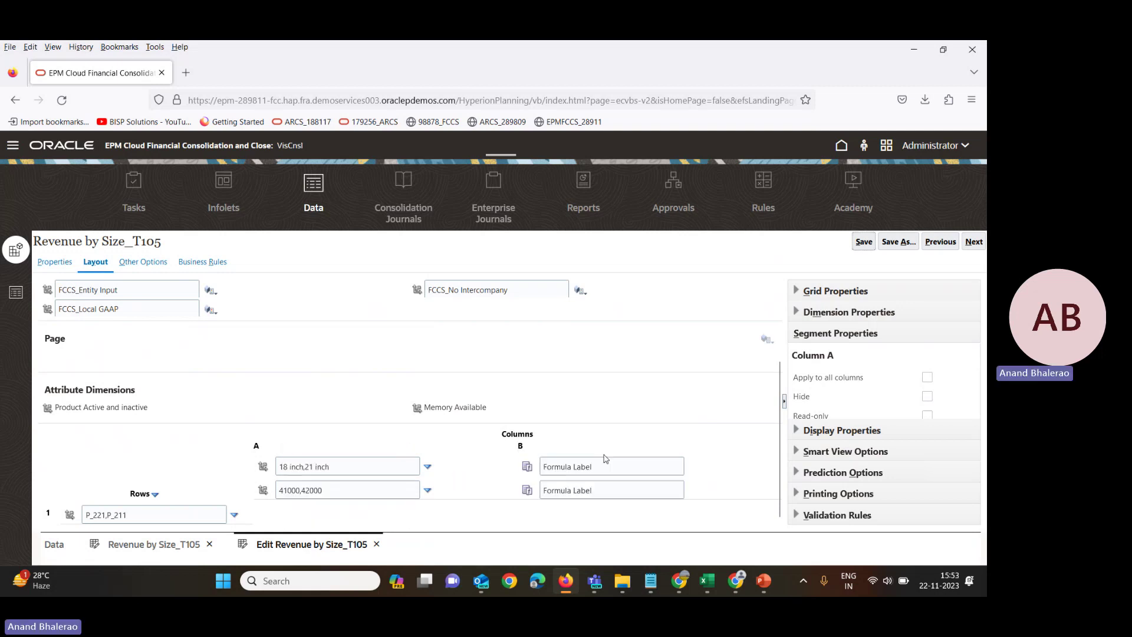
Label formula column B "Total Revenue" for Screen Size and clear its Account label.
{"action": "left_click", "coordinate": [613, 466]}
{"action": "type", "text": "To"}
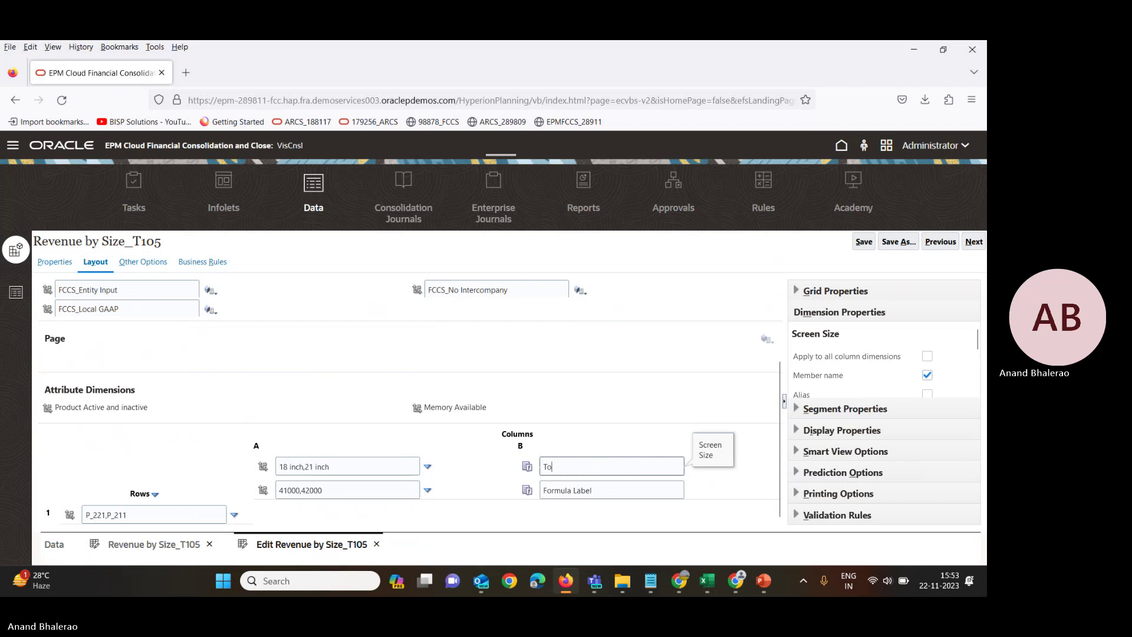
{"action": "type", "text": "tal Revenue"}
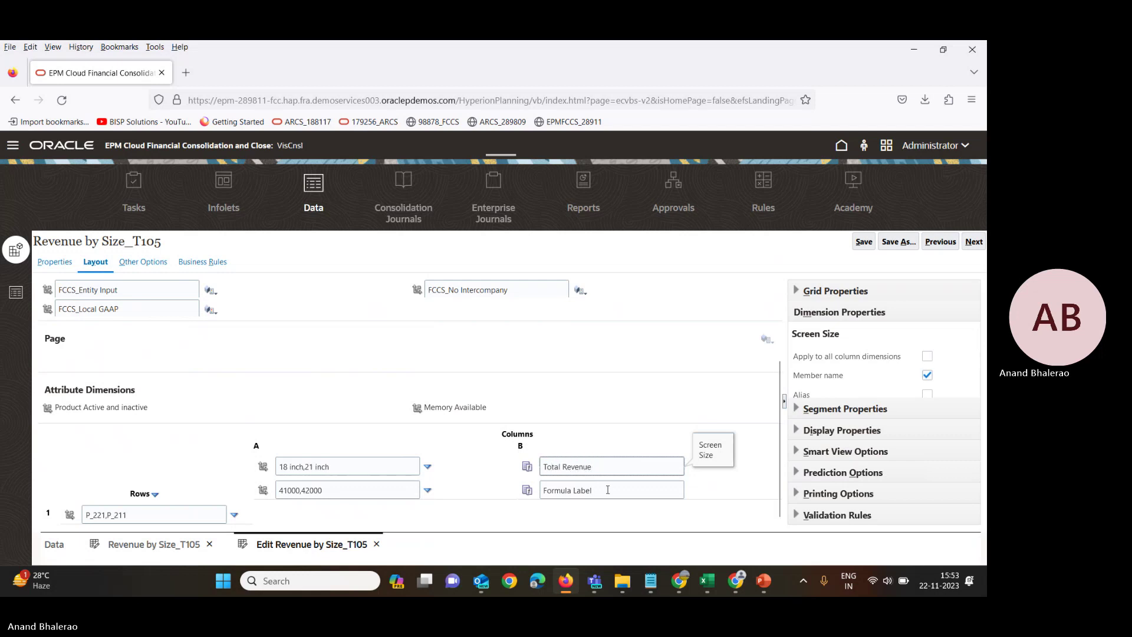
{"action": "left_click", "coordinate": [546, 490]}
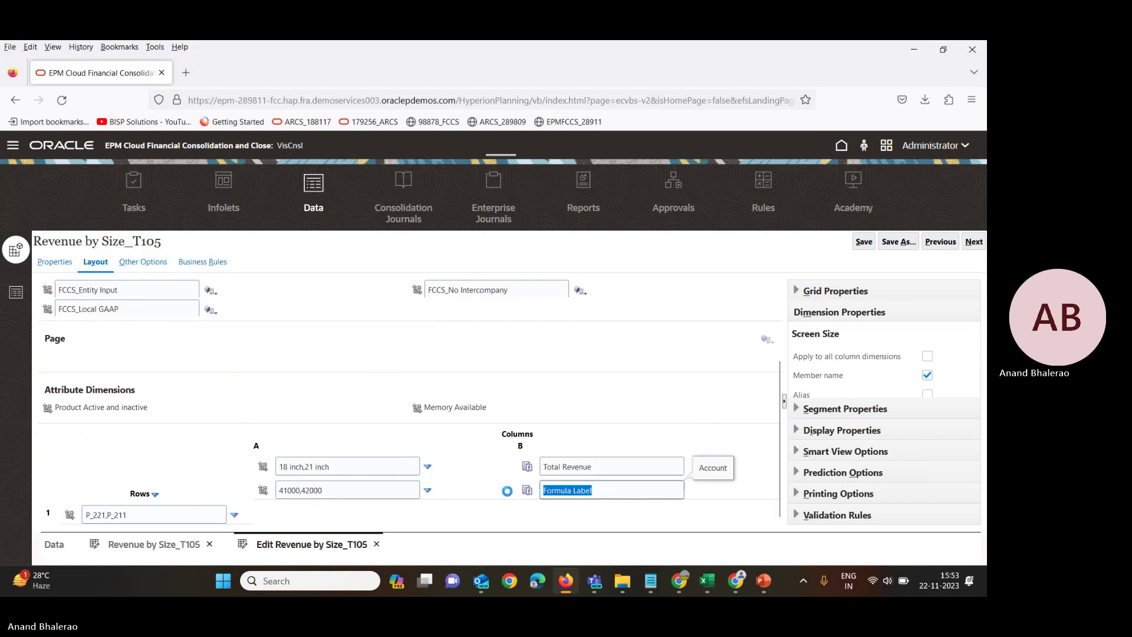
{"action": "key", "text": "BackSpace"}
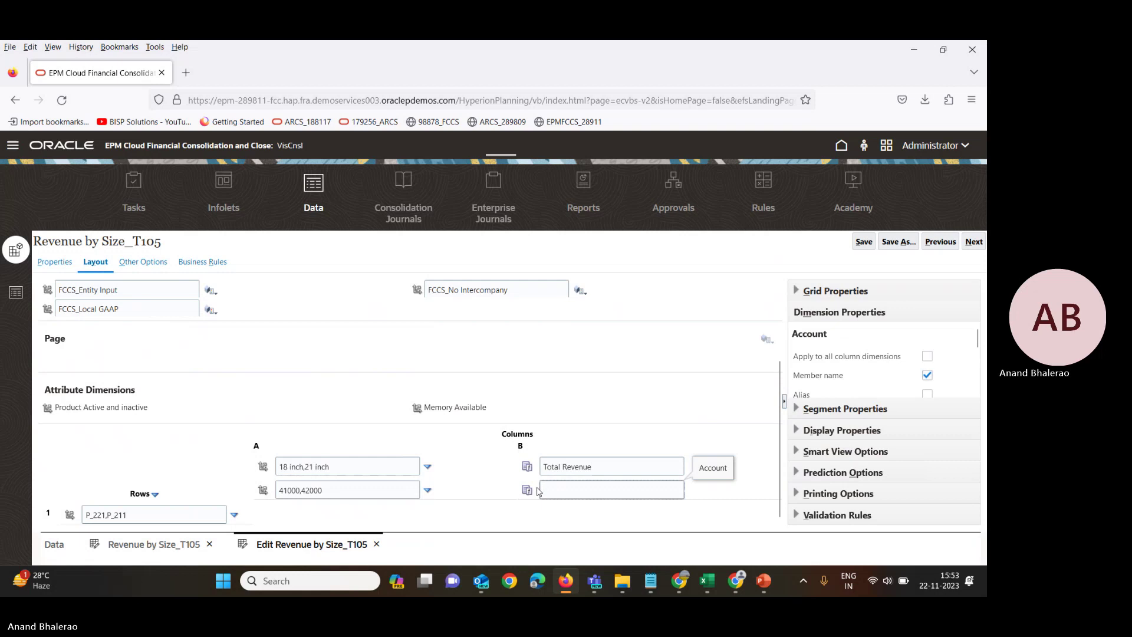
Set the formula of column B to [a] in its segment properties and save the form.
{"action": "left_click", "coordinate": [510, 446]}
{"action": "scroll", "coordinate": [840, 377], "scroll_direction": "down", "scroll_amount": 4}
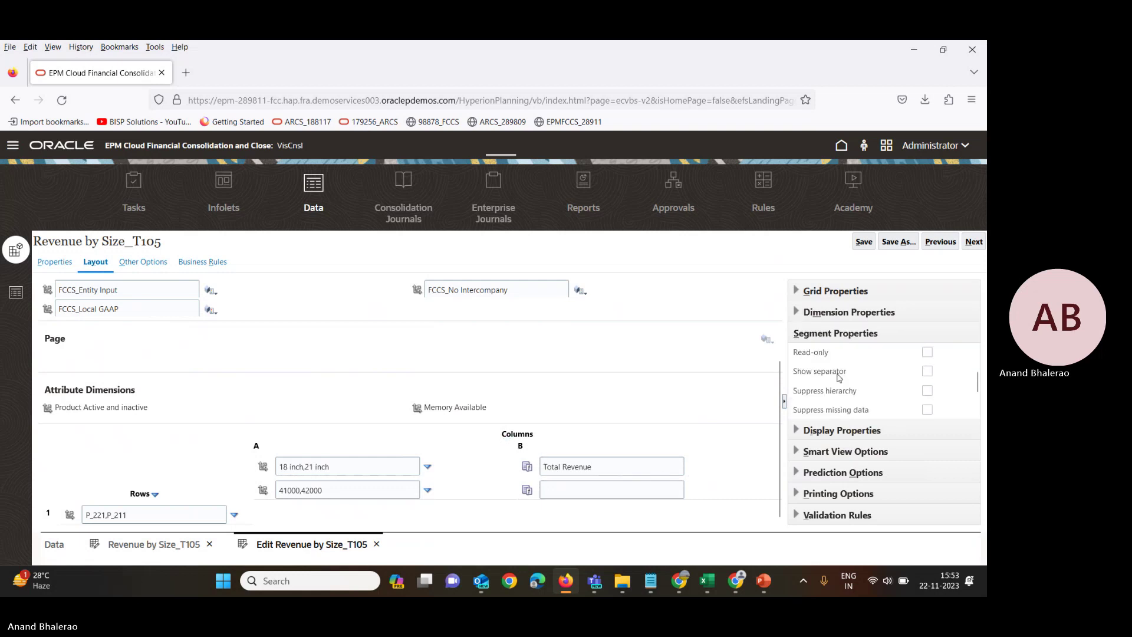
{"action": "right_click", "coordinate": [510, 456]}
{"action": "key", "text": "Escape"}
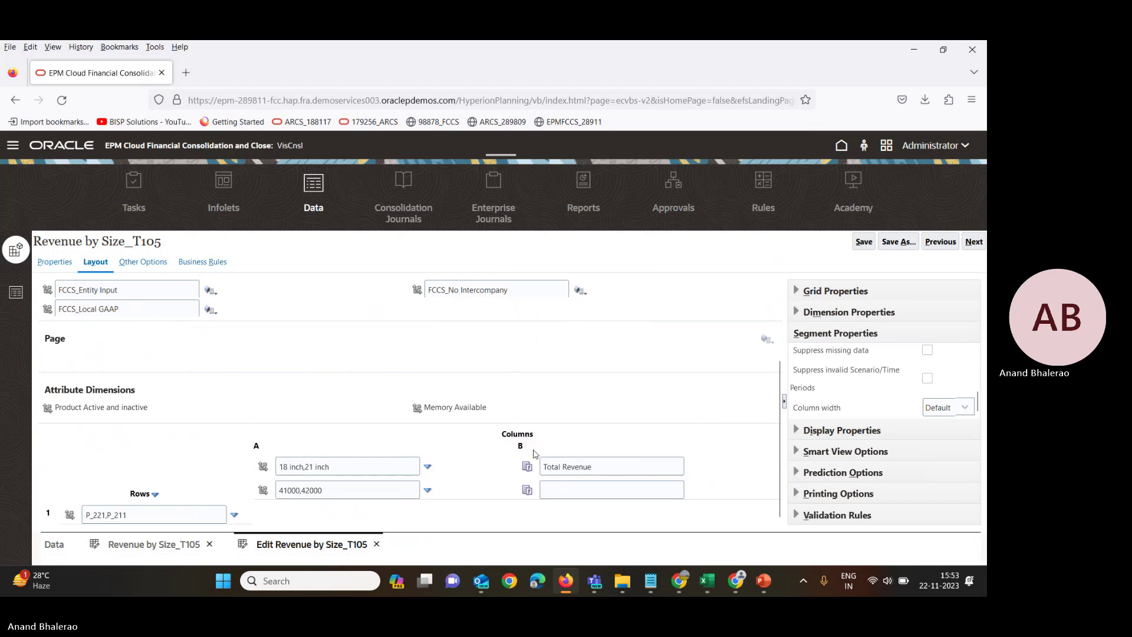
{"action": "left_click", "coordinate": [537, 448]}
{"action": "scroll", "coordinate": [871, 382], "scroll_direction": "down", "scroll_amount": 5}
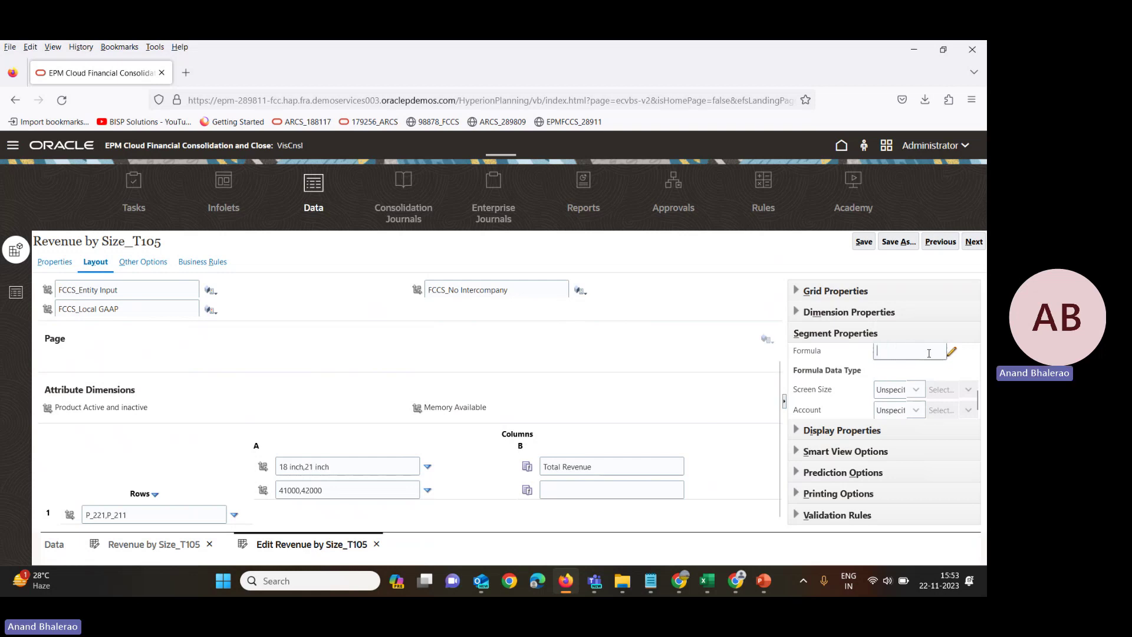
{"action": "scroll", "coordinate": [930, 363], "scroll_direction": "up", "scroll_amount": 2}
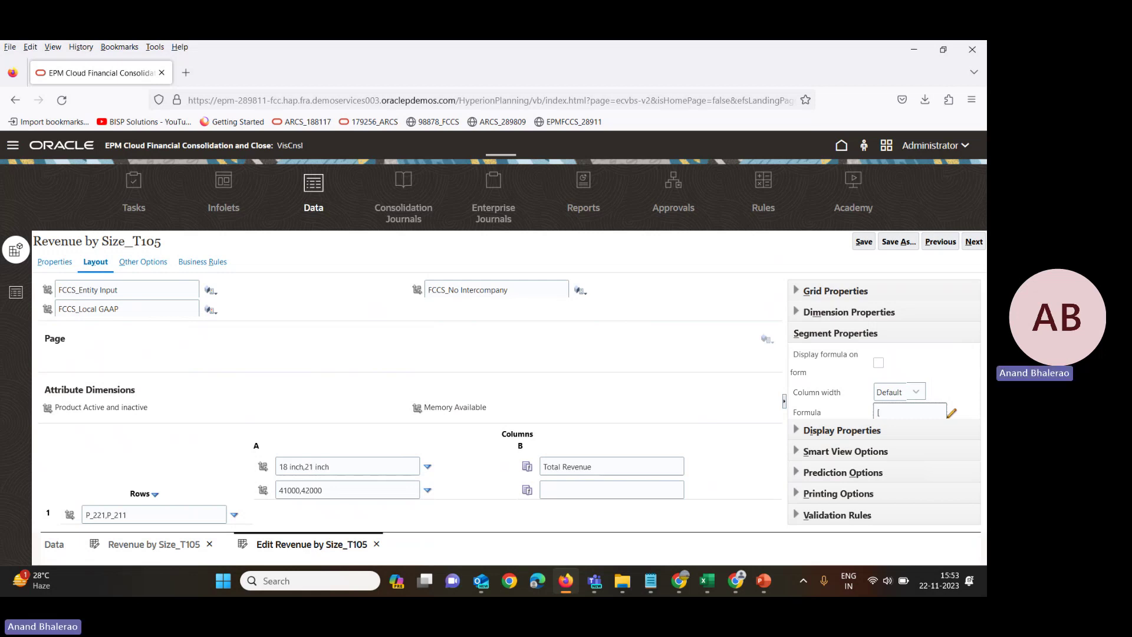
{"action": "type", "text": "]"}
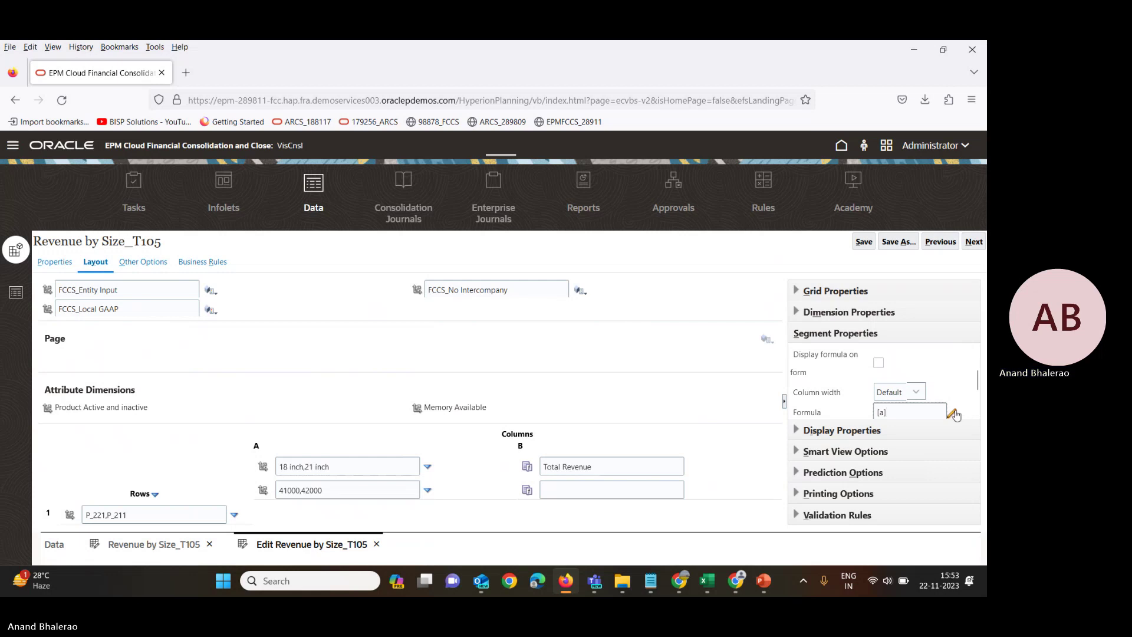
{"action": "left_click", "coordinate": [864, 242]}
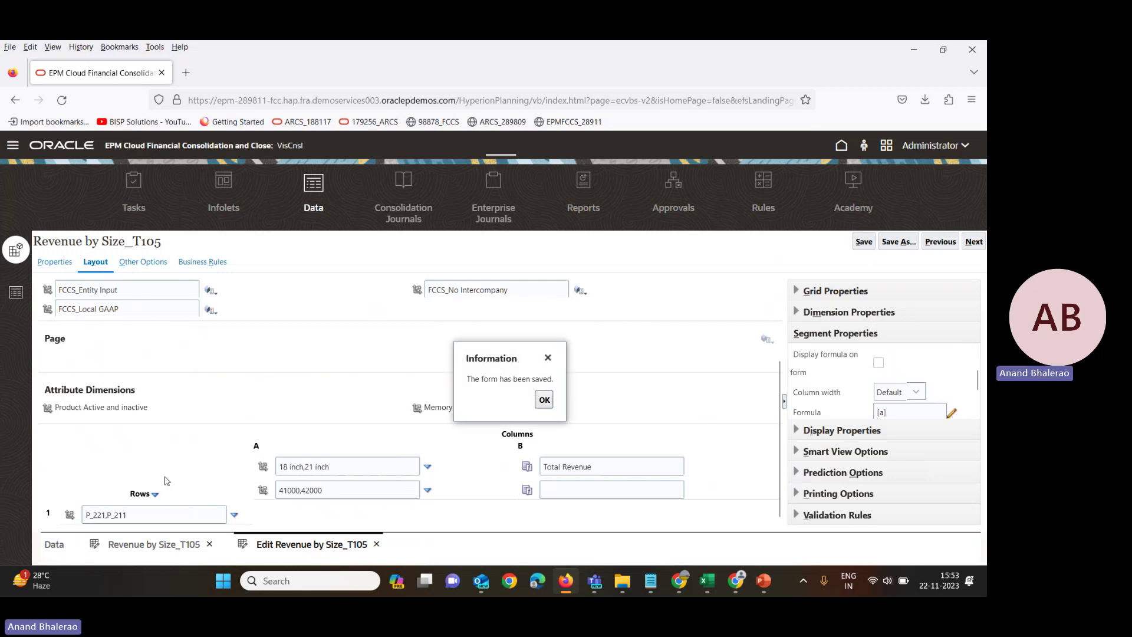
{"action": "left_click", "coordinate": [543, 401]}
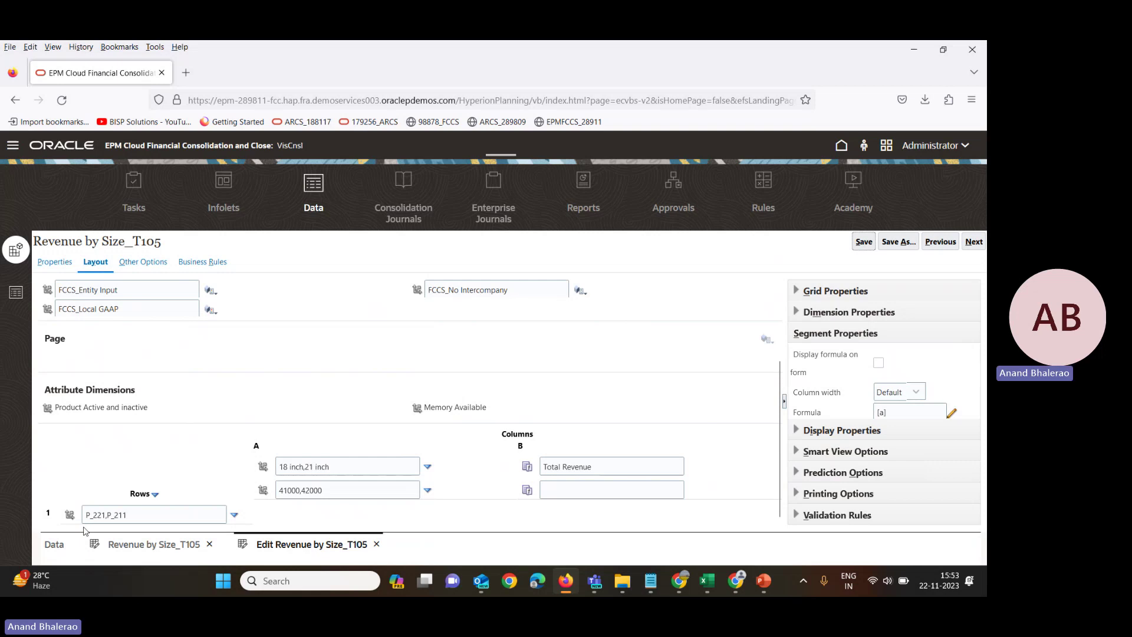
Add a formula row after row 1 in the form layout and label it "Total Revenue".
{"action": "right_click", "coordinate": [45, 516]}
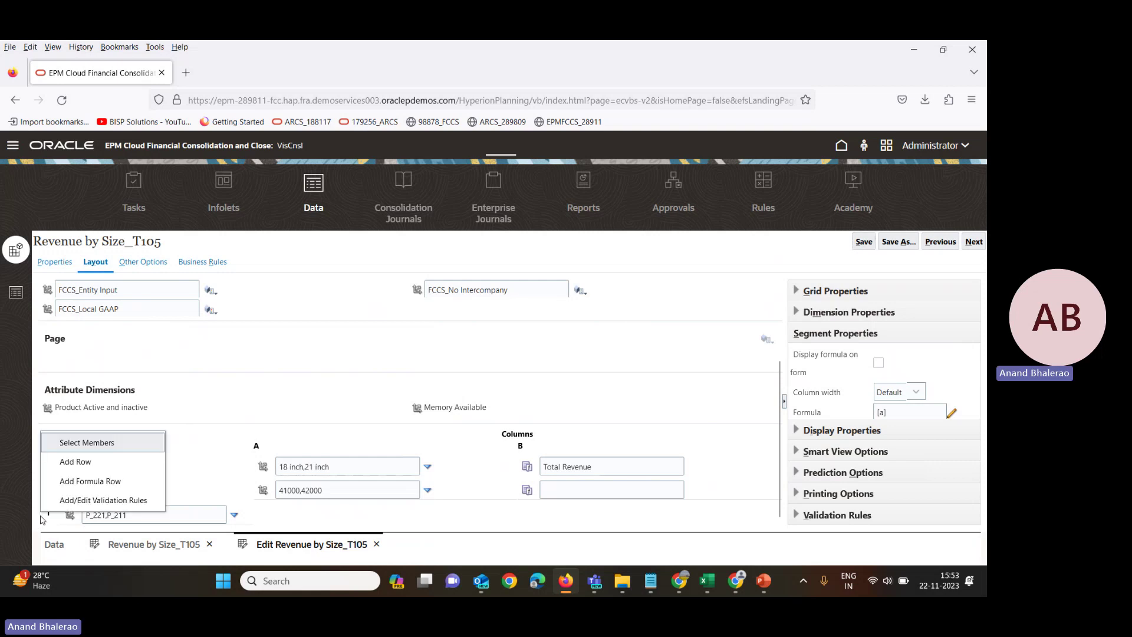
{"action": "left_click", "coordinate": [78, 482]}
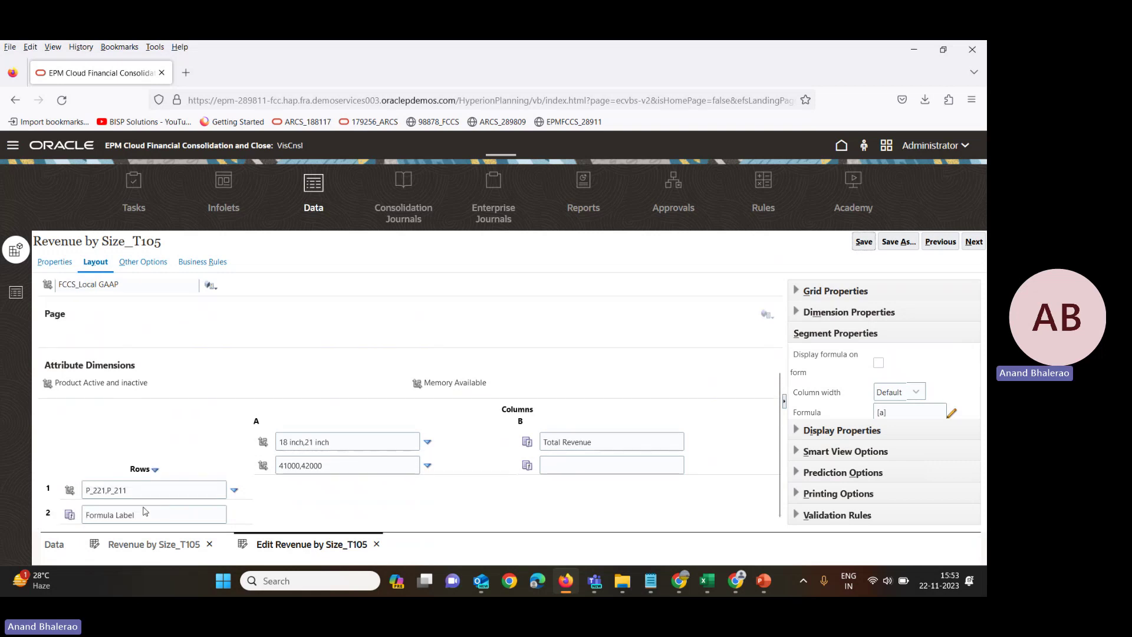
{"action": "left_click", "coordinate": [146, 513]}
{"action": "type", "text": "To"}
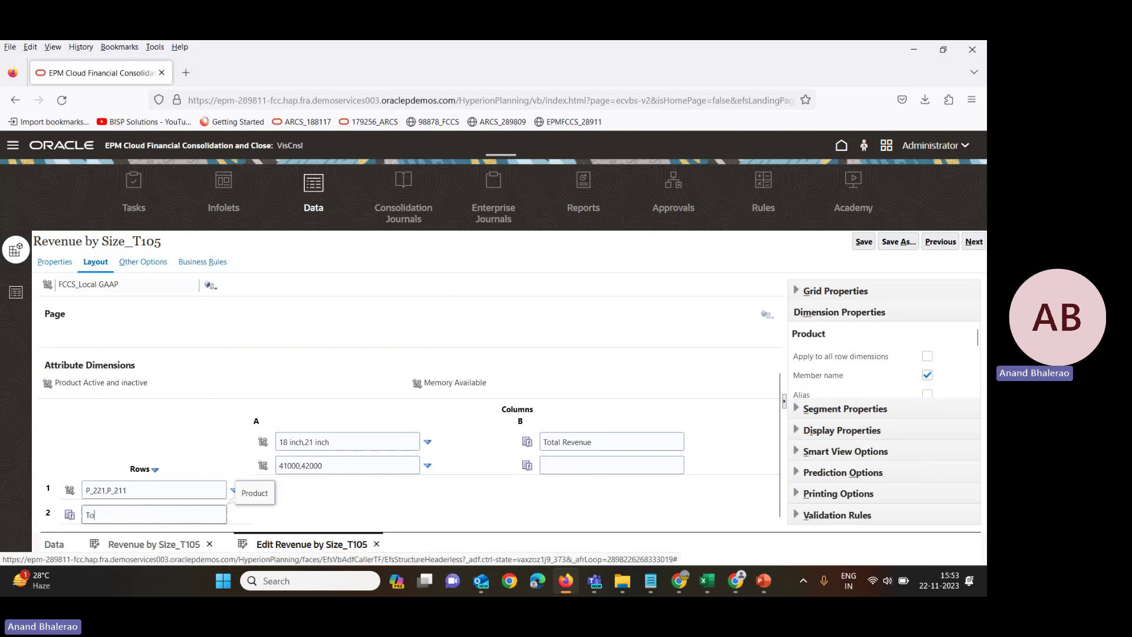
{"action": "type", "text": "tal Revenue"}
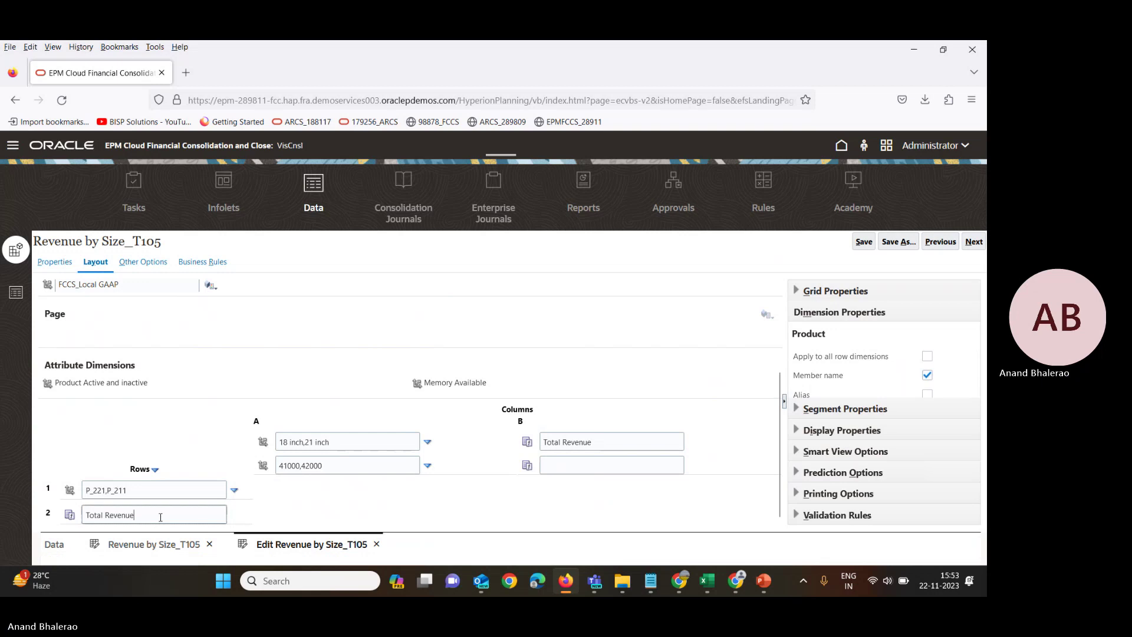
{"action": "scroll", "coordinate": [836, 371], "scroll_direction": "down", "scroll_amount": 3}
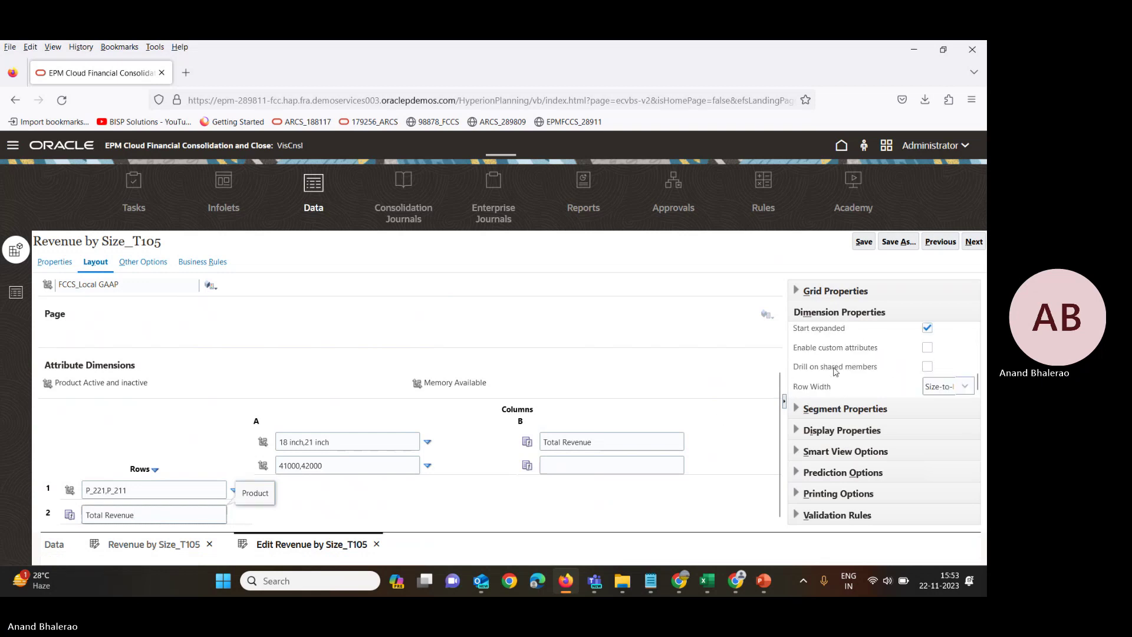
{"action": "right_click", "coordinate": [107, 518]}
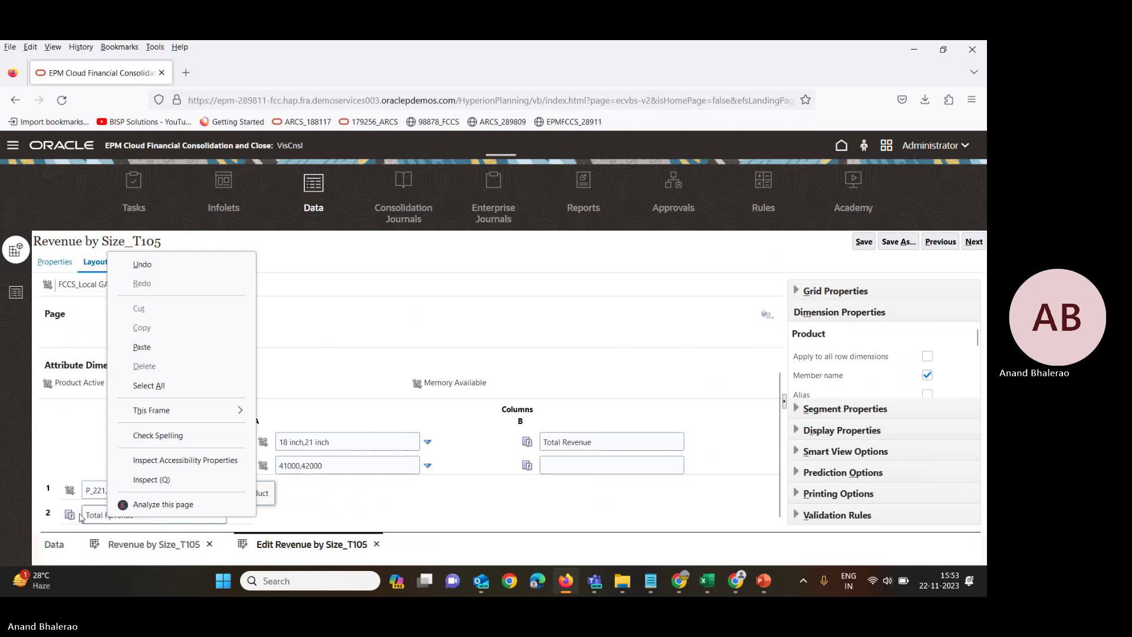
{"action": "right_click", "coordinate": [81, 517]}
{"action": "key", "text": "Escape"}
{"action": "right_click", "coordinate": [59, 515]}
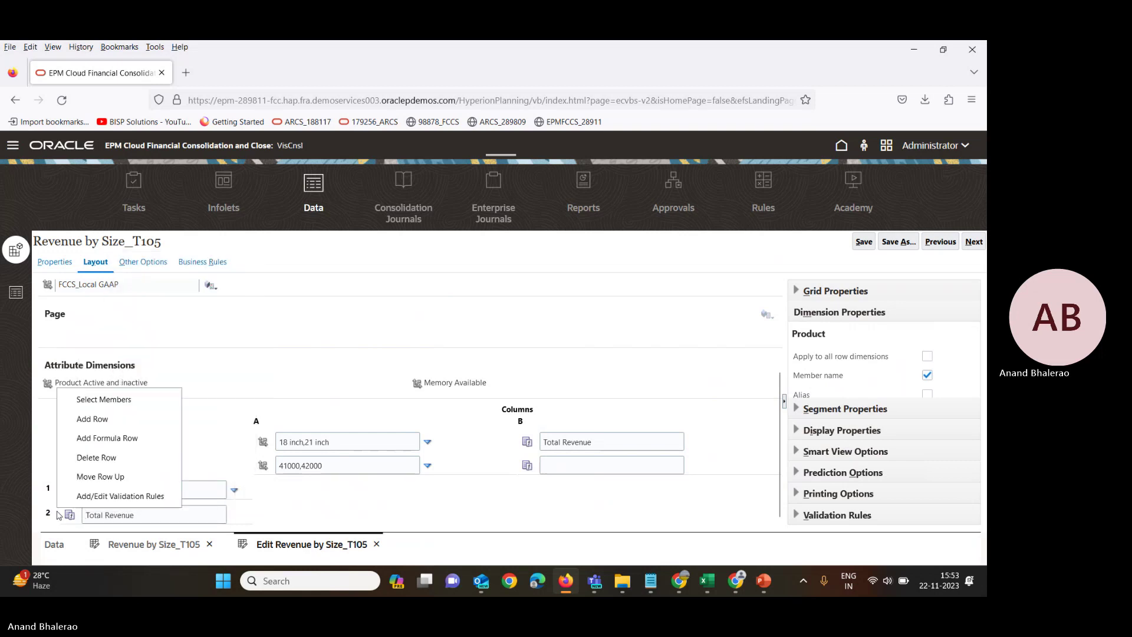
{"action": "left_click", "coordinate": [223, 514]}
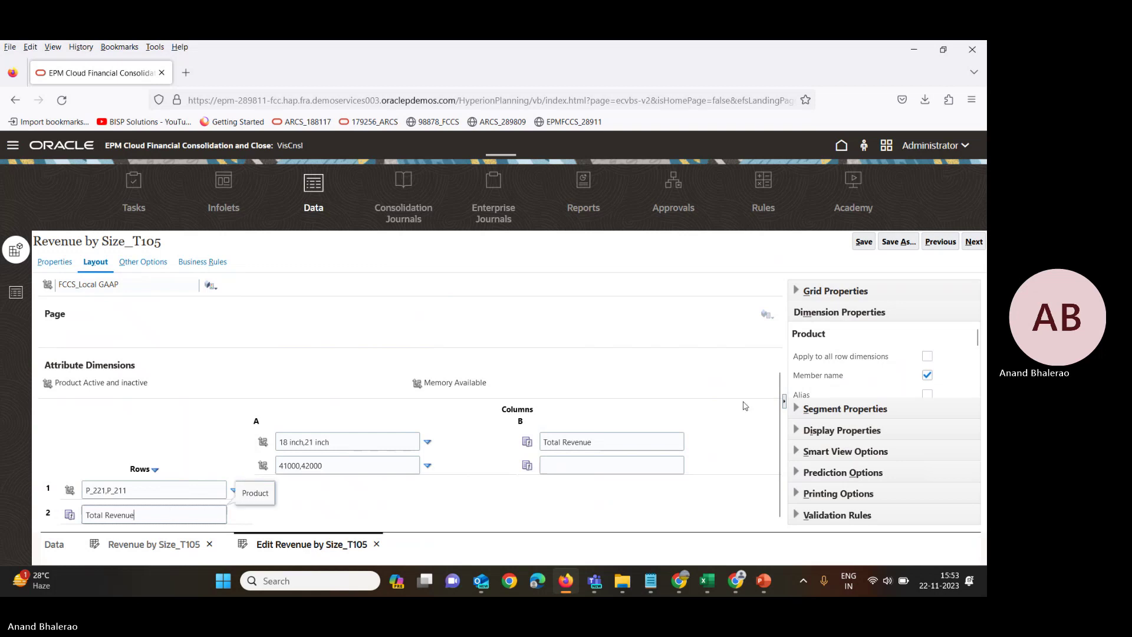
{"action": "scroll", "coordinate": [824, 371], "scroll_direction": "down", "scroll_amount": 3}
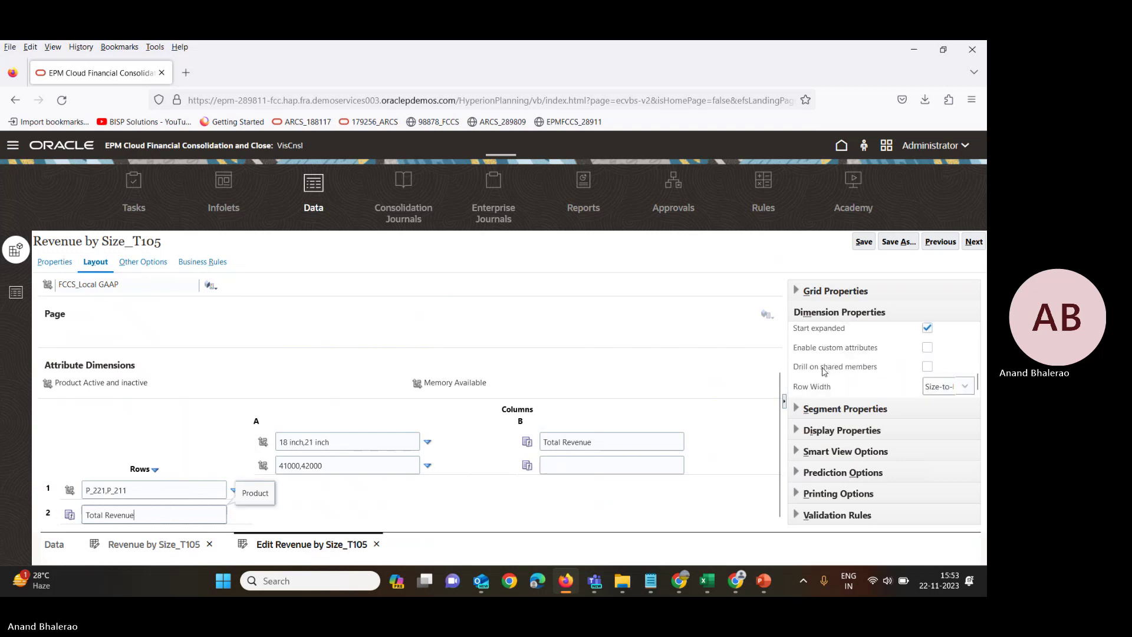
{"action": "left_click", "coordinate": [83, 516]}
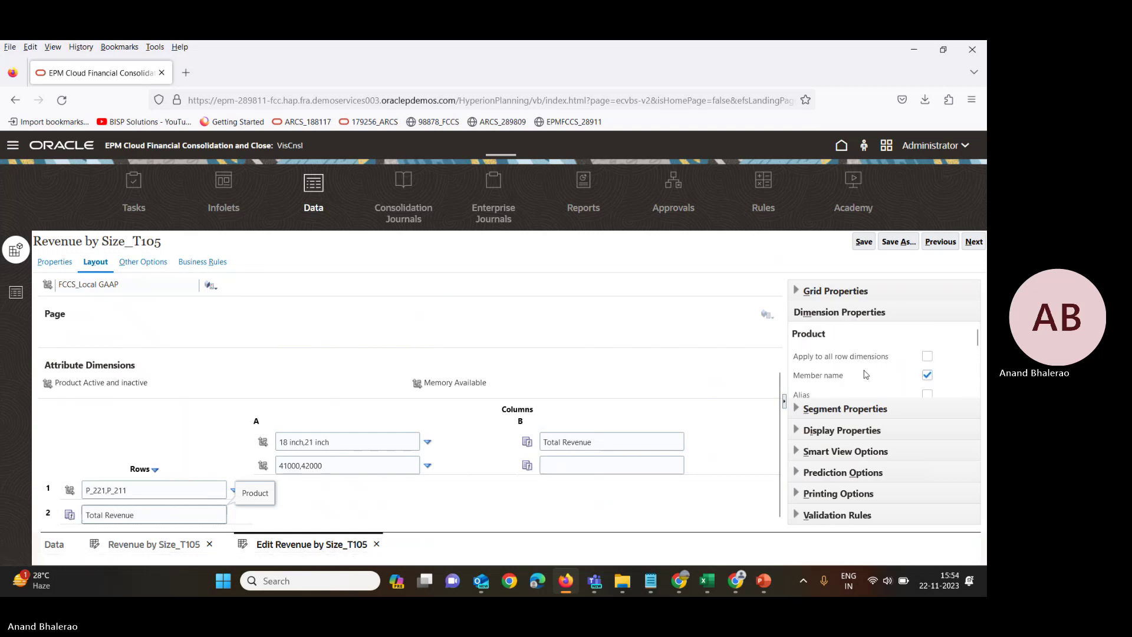
{"action": "scroll", "coordinate": [865, 374], "scroll_direction": "down", "scroll_amount": 3}
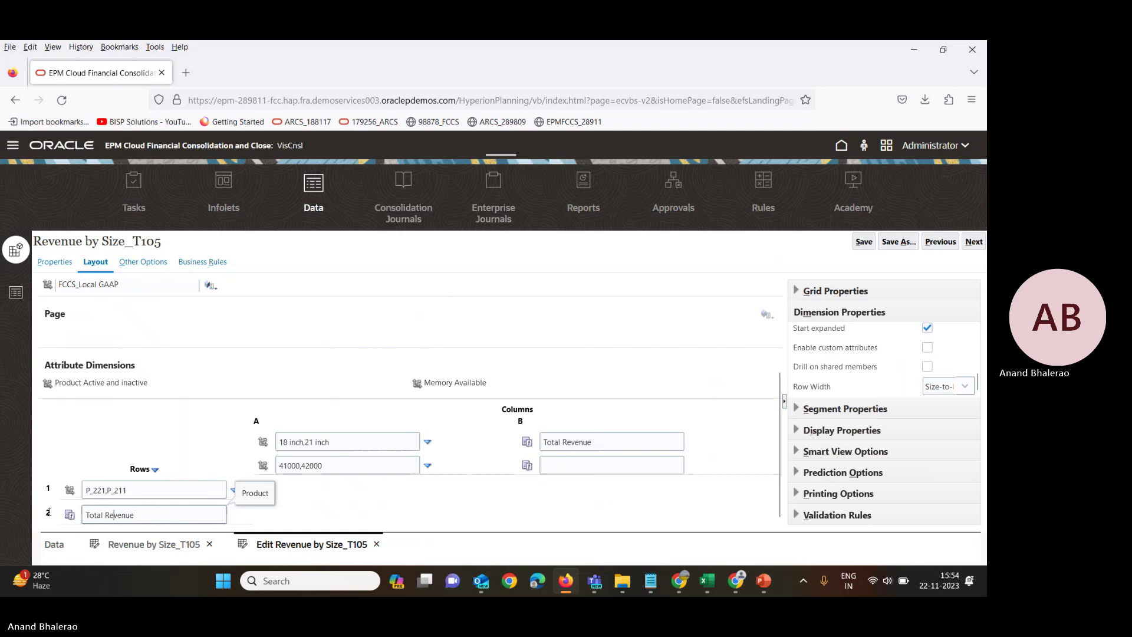
Set the formula of row 2 to [1] in its segment properties and save the form.
{"action": "left_click", "coordinate": [48, 513]}
{"action": "left_click", "coordinate": [55, 520]}
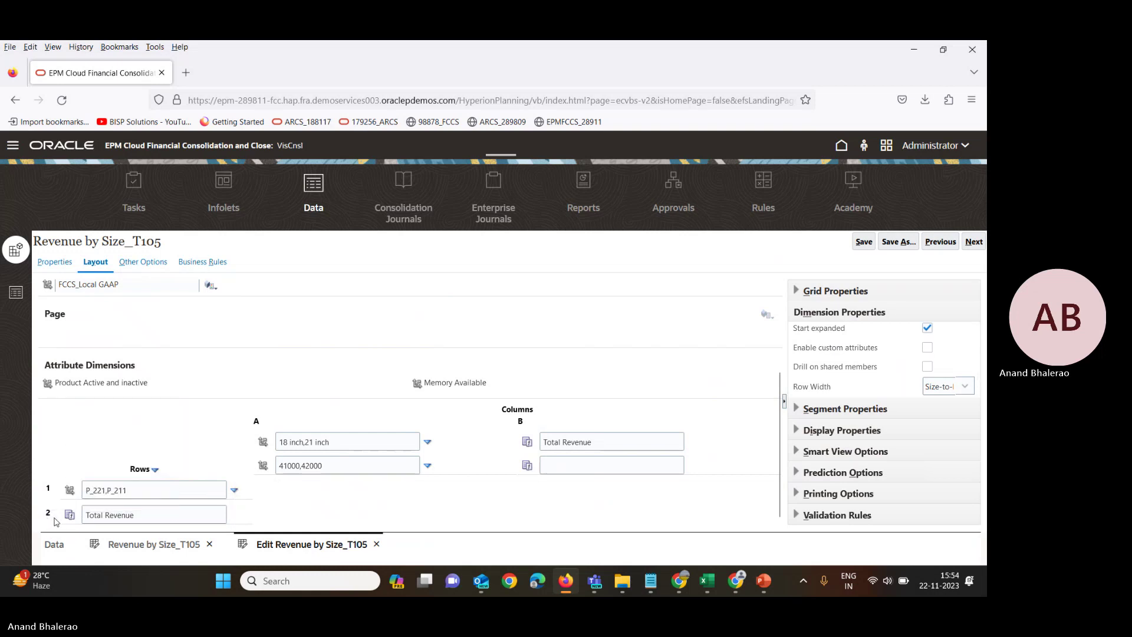
{"action": "left_click", "coordinate": [59, 518]}
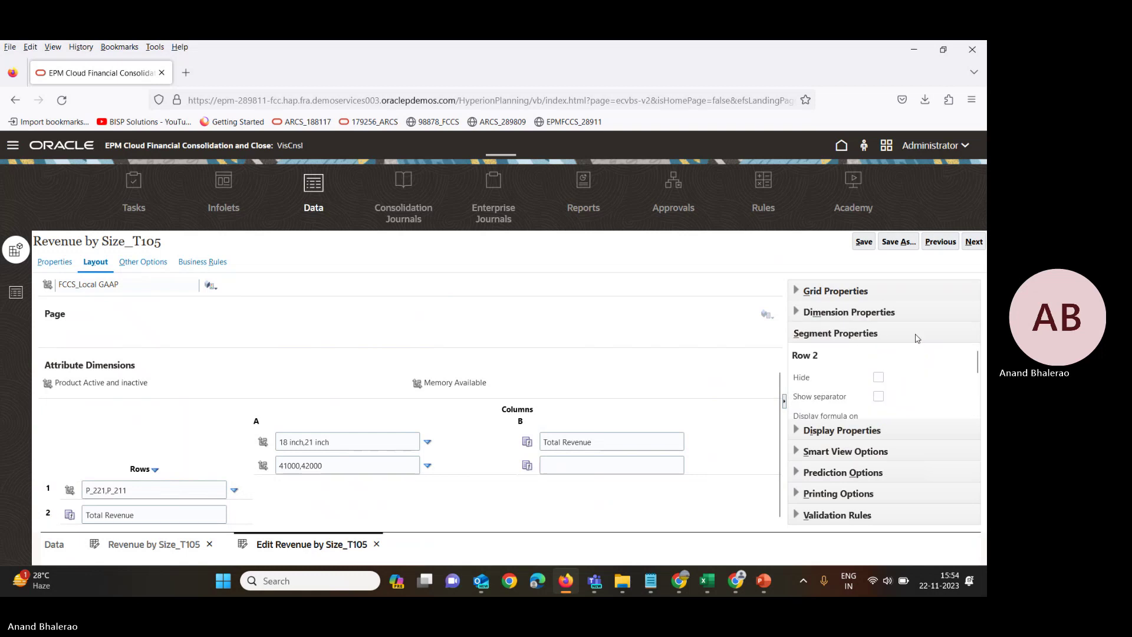
{"action": "left_click", "coordinate": [876, 368]}
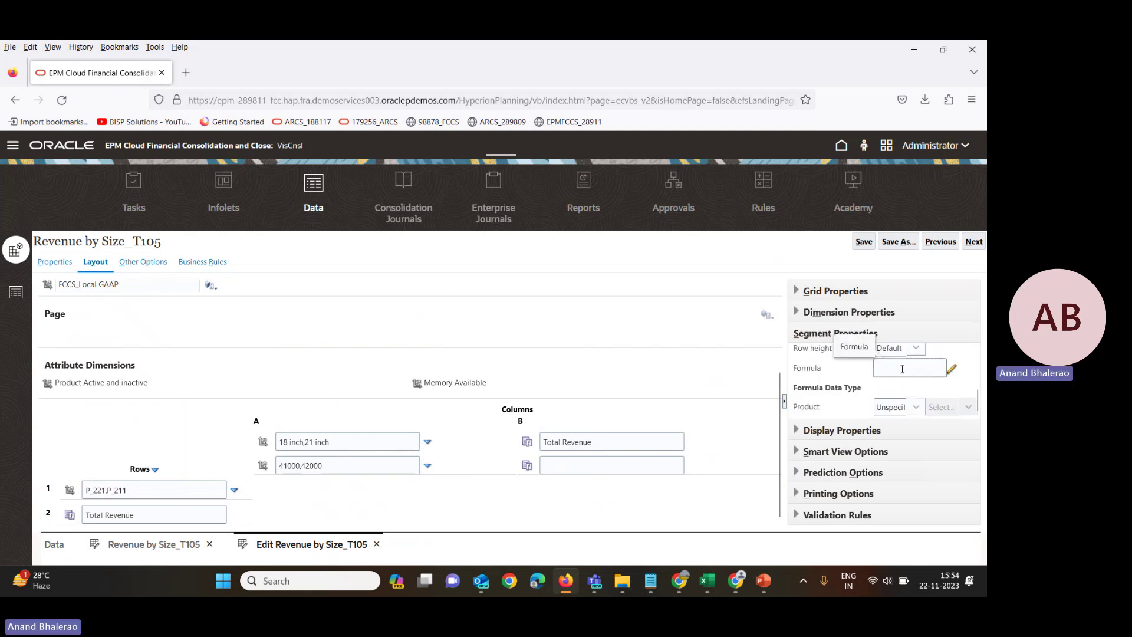
{"action": "type", "text": "("}
{"action": "type", "text": "1"}
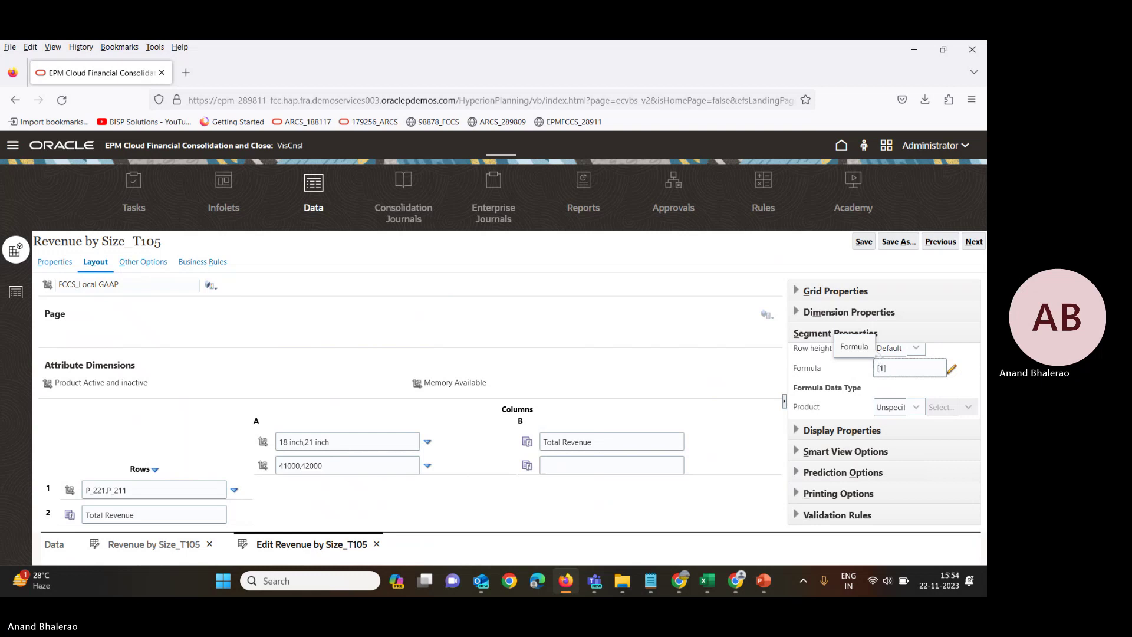
{"action": "left_click", "coordinate": [864, 241]}
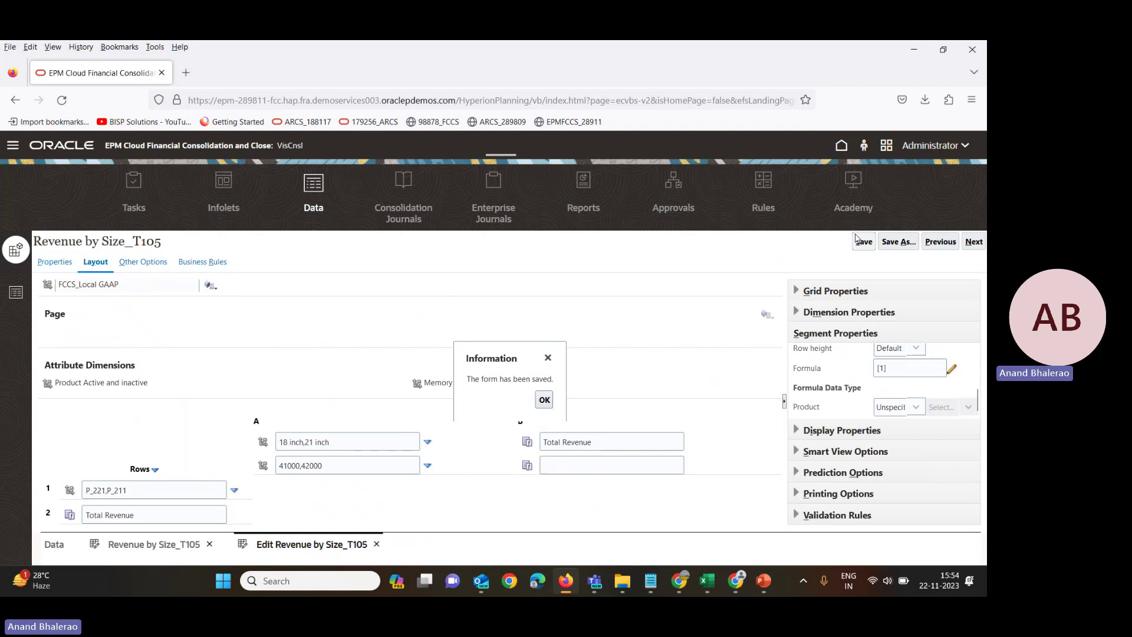
{"action": "left_click", "coordinate": [543, 399]}
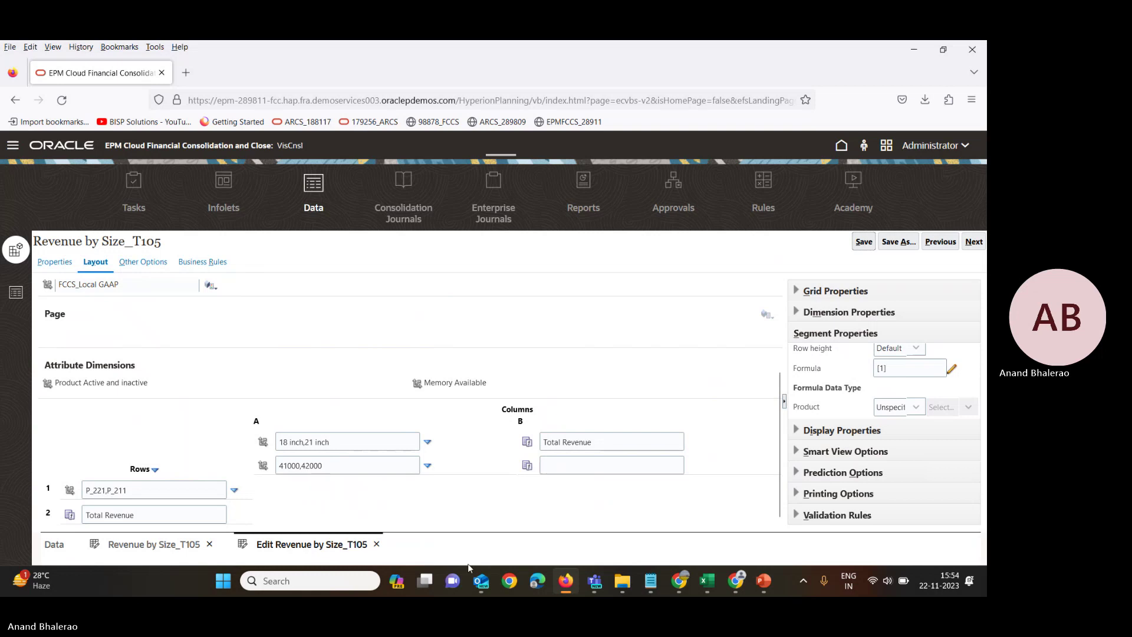
Check the available product and account members on the T105 slide in PowerPoint and return to the form in Firefox.
{"action": "mouse_move", "coordinate": [707, 580]}
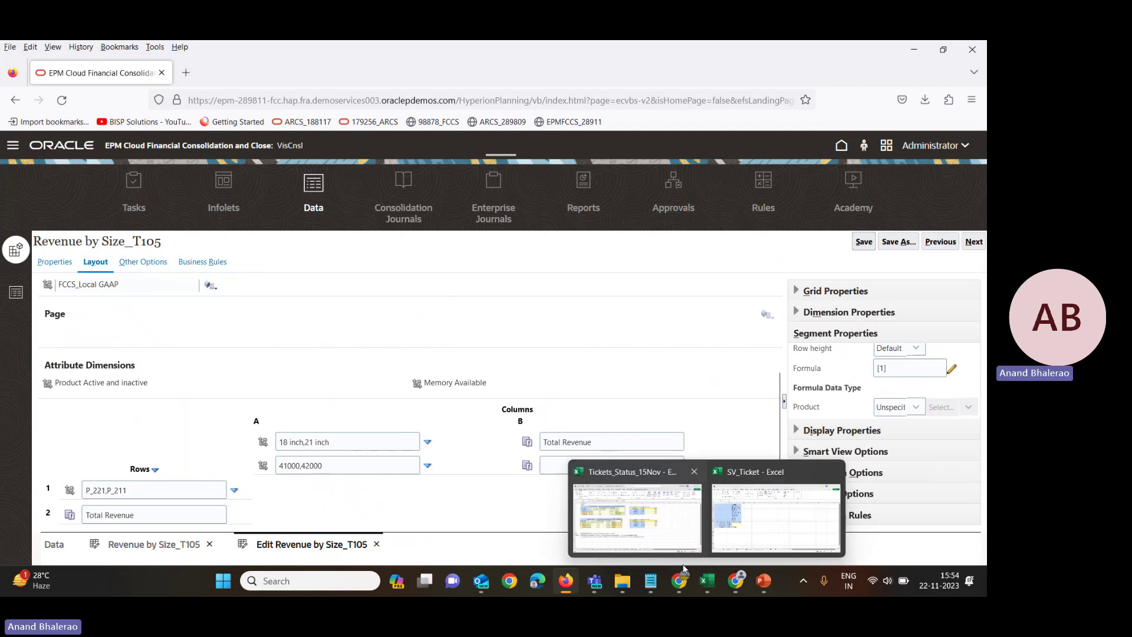
{"action": "left_click", "coordinate": [809, 523]}
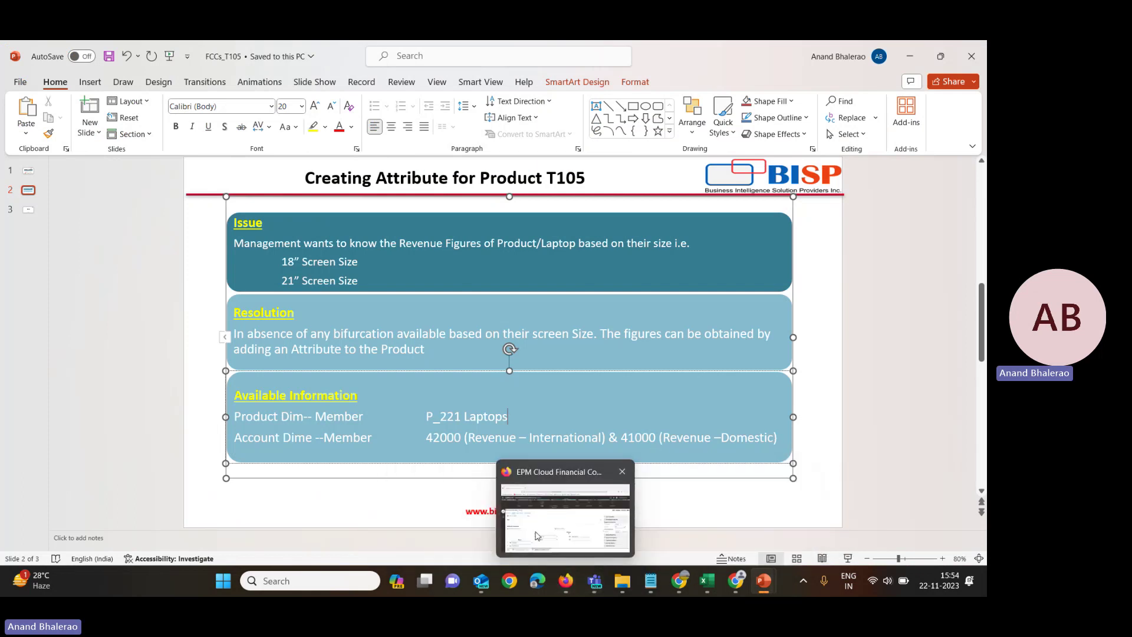
{"action": "left_click", "coordinate": [507, 508]}
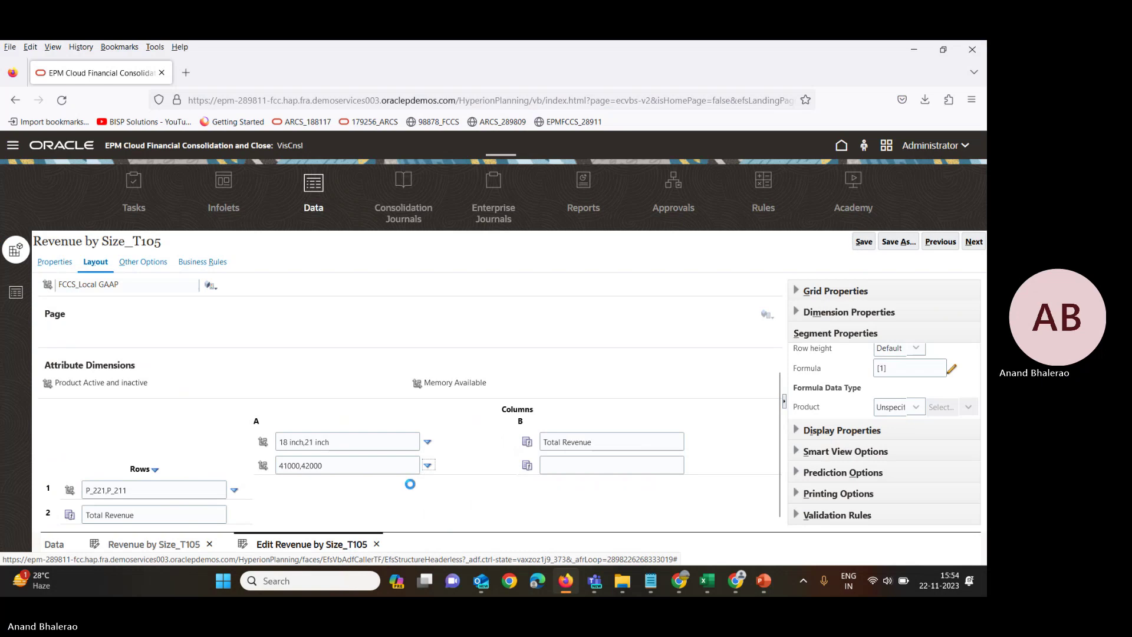
{"action": "left_click", "coordinate": [427, 466]}
{"action": "left_click", "coordinate": [491, 399]}
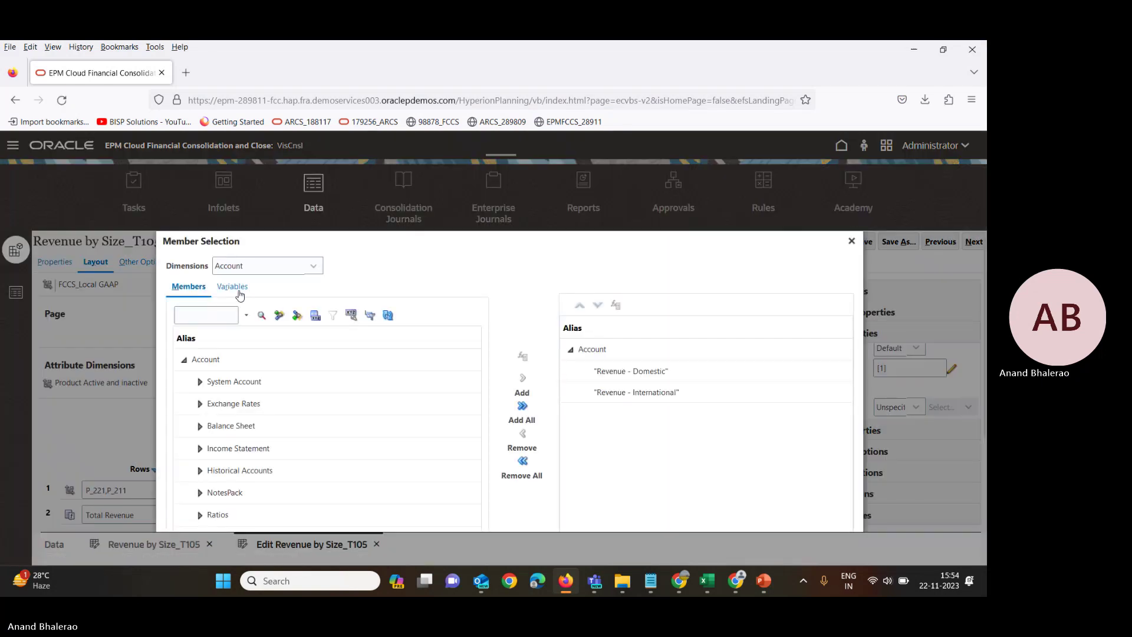
{"action": "type", "text": "410"}
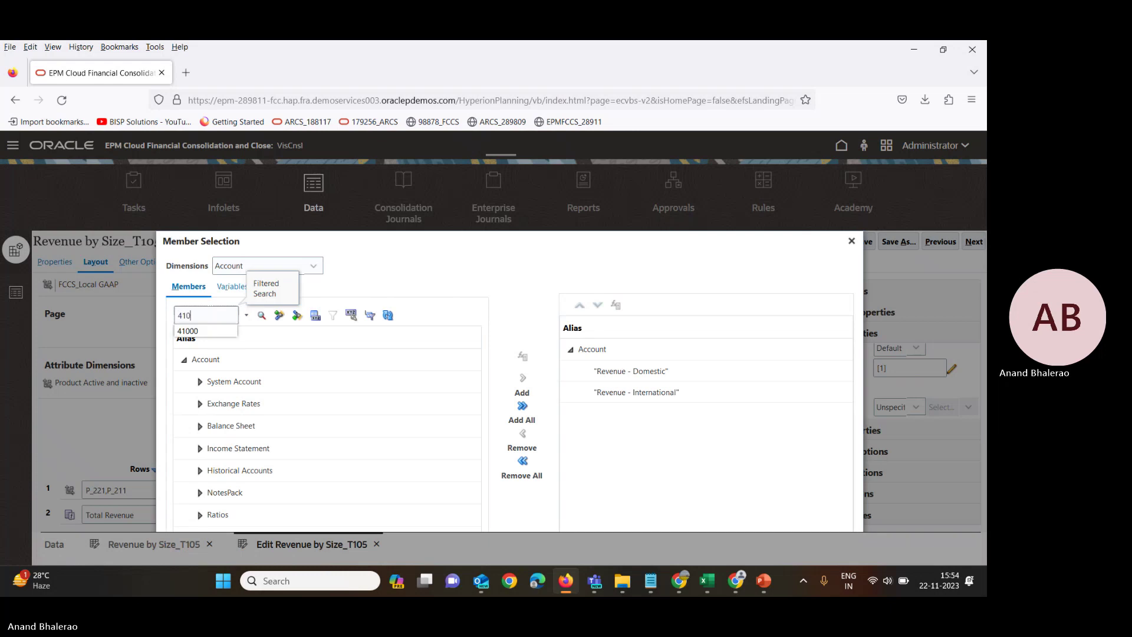
{"action": "type", "text": "00"}
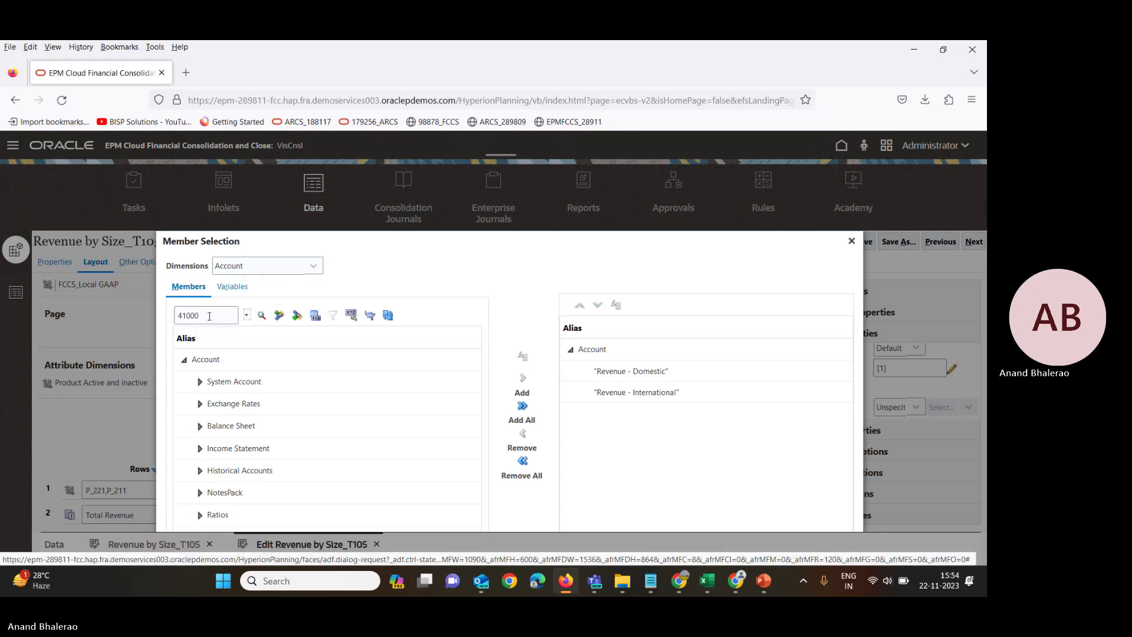
{"action": "left_click", "coordinate": [279, 314]}
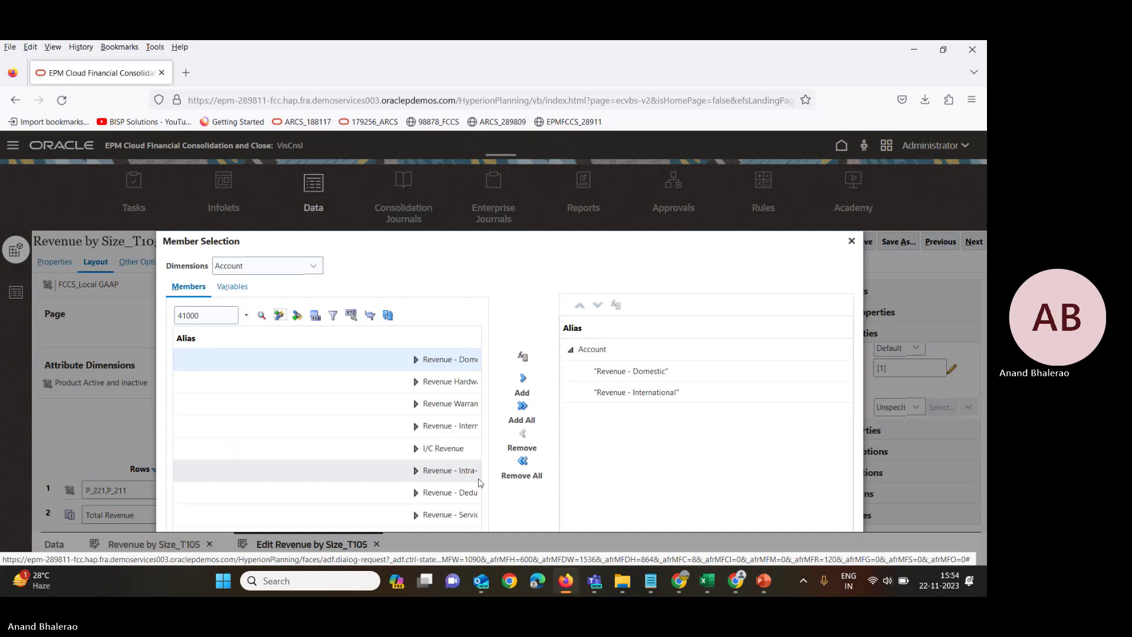
{"action": "left_click", "coordinate": [600, 373]}
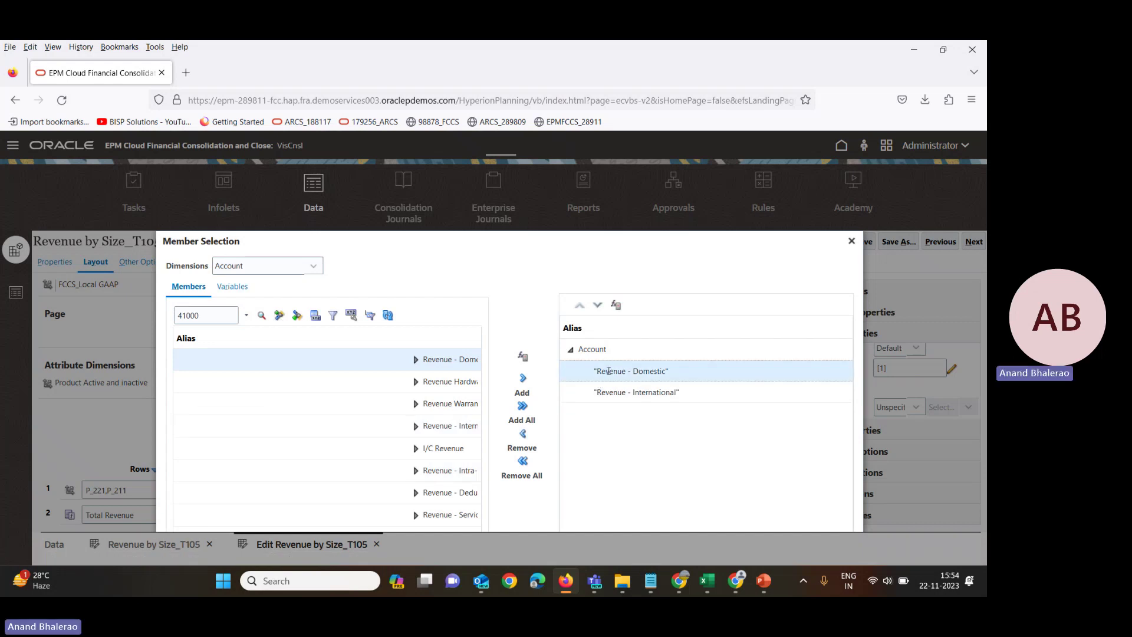
{"action": "left_click", "coordinate": [523, 434]}
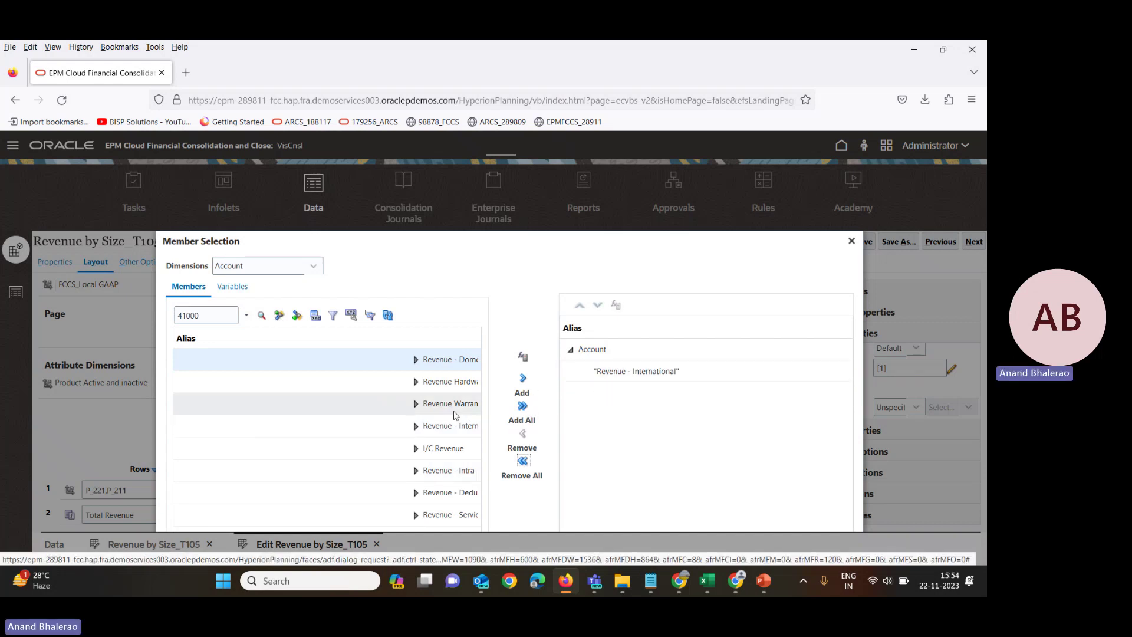
{"action": "scroll", "coordinate": [447, 483], "scroll_direction": "down", "scroll_amount": 2}
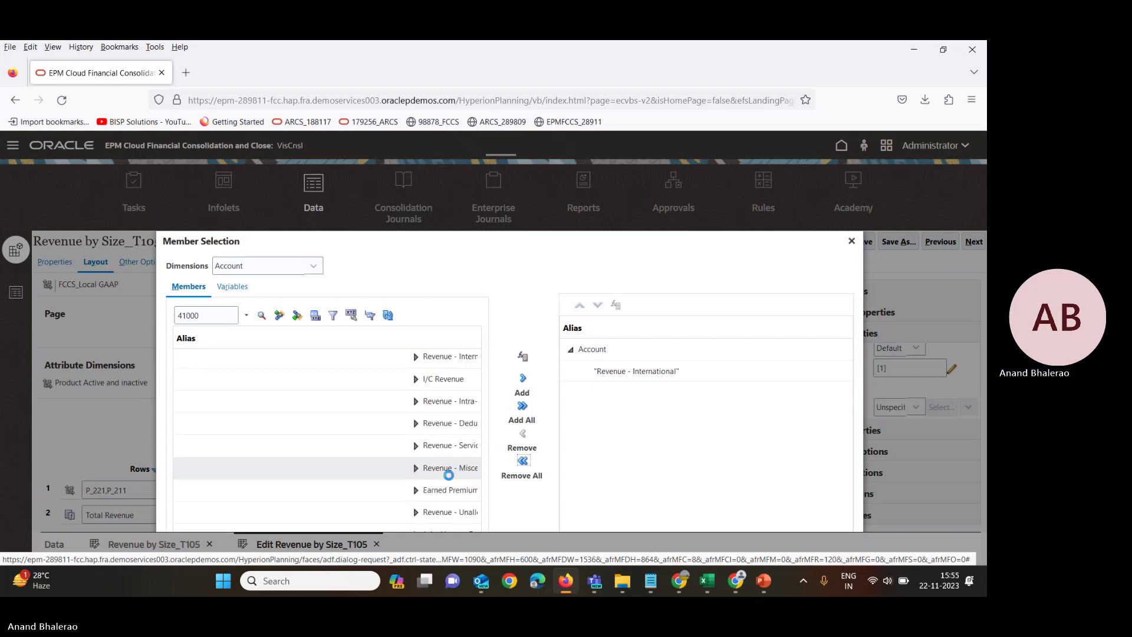
{"action": "left_click", "coordinate": [449, 468]}
{"action": "left_click", "coordinate": [522, 378]}
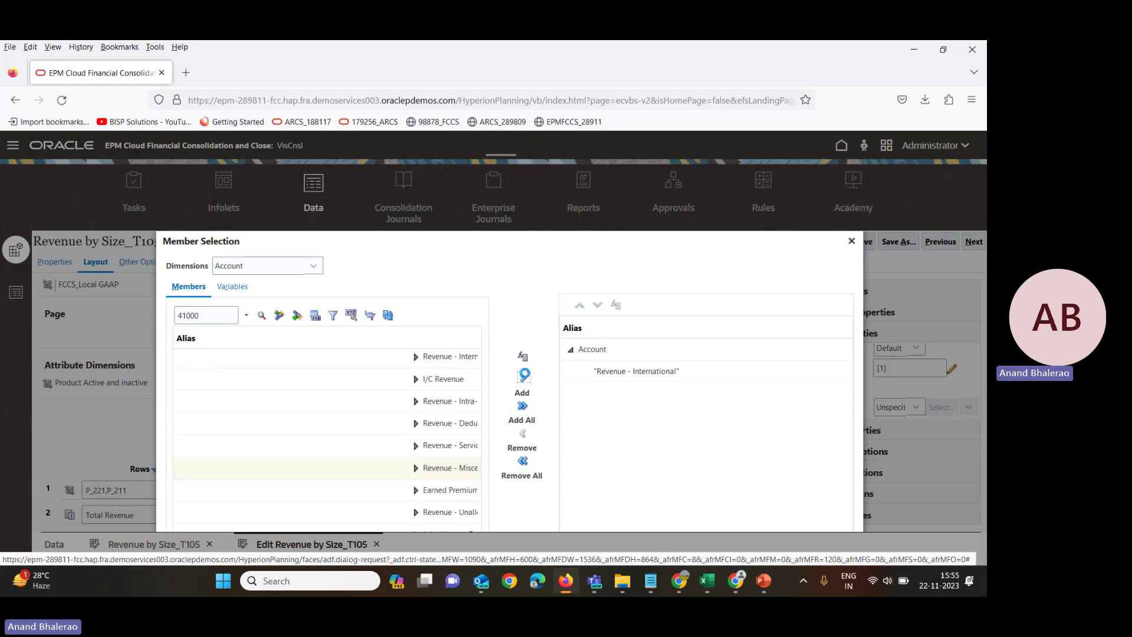
{"action": "left_click", "coordinate": [852, 240]}
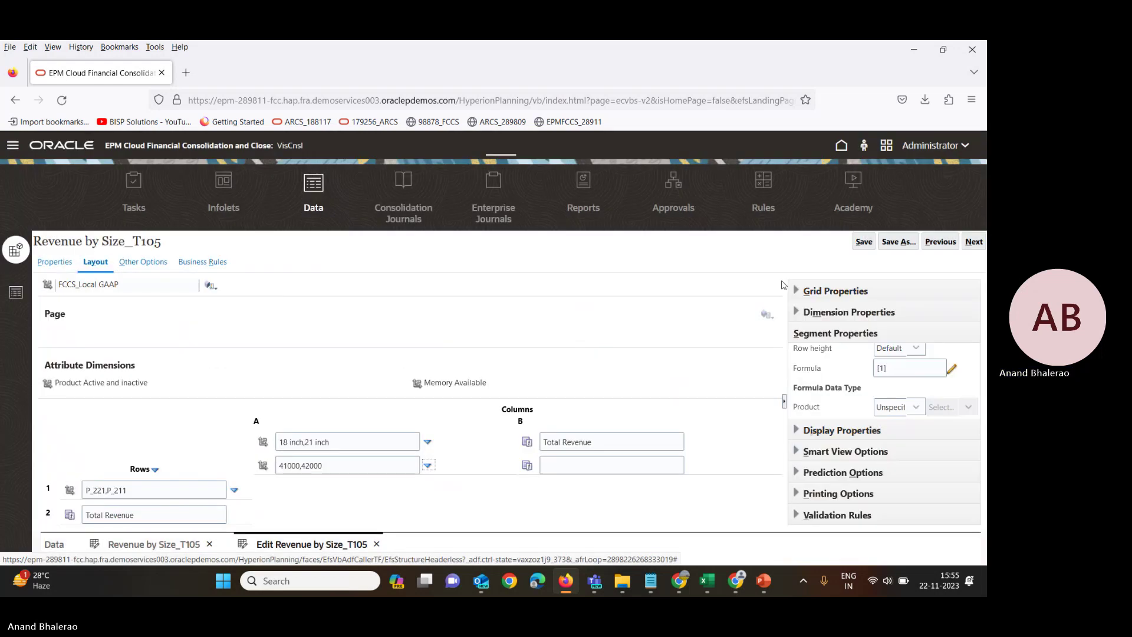
Open the Account member selection of column A and remove Revenue - Domestic from the selected members.
{"action": "left_click", "coordinate": [429, 465]}
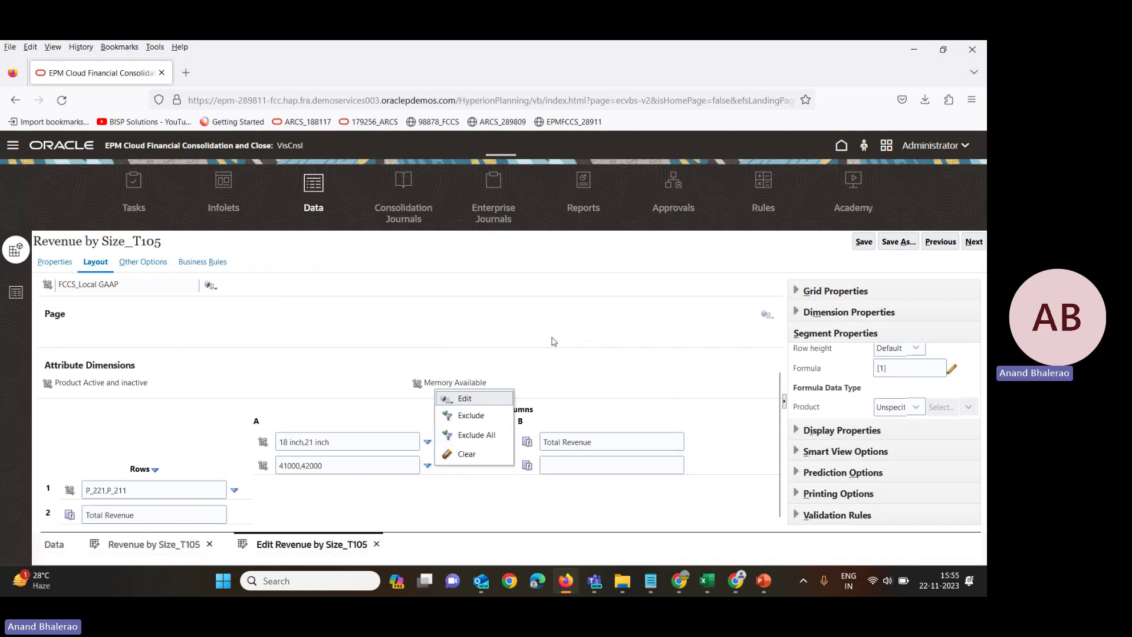
{"action": "left_click", "coordinate": [465, 399]}
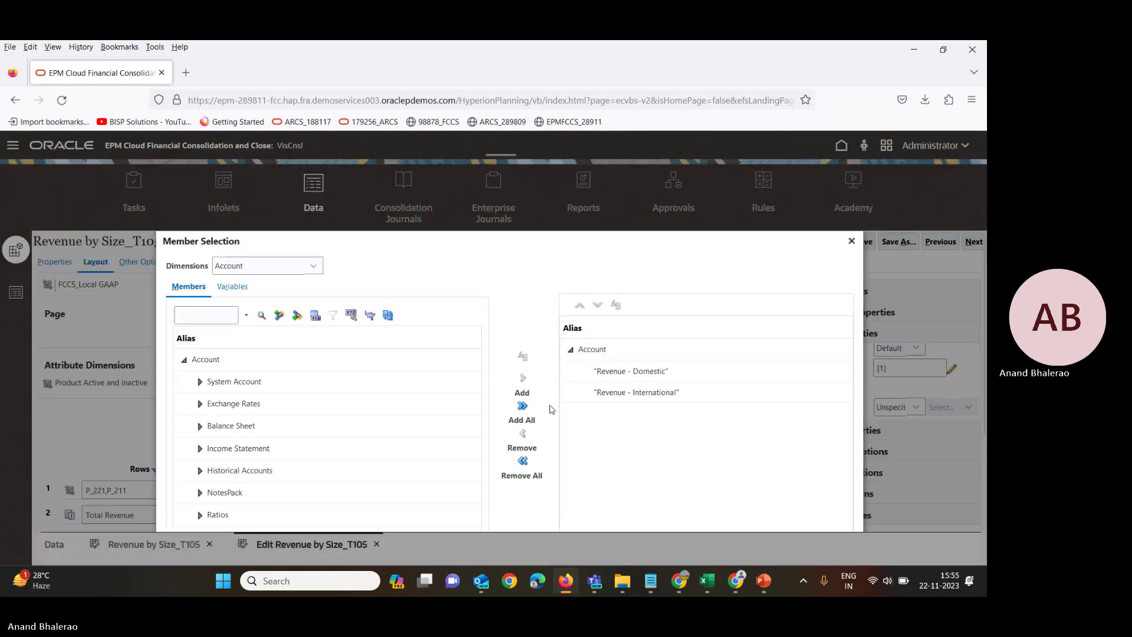
{"action": "left_click", "coordinate": [647, 394]}
{"action": "left_click", "coordinate": [652, 371]}
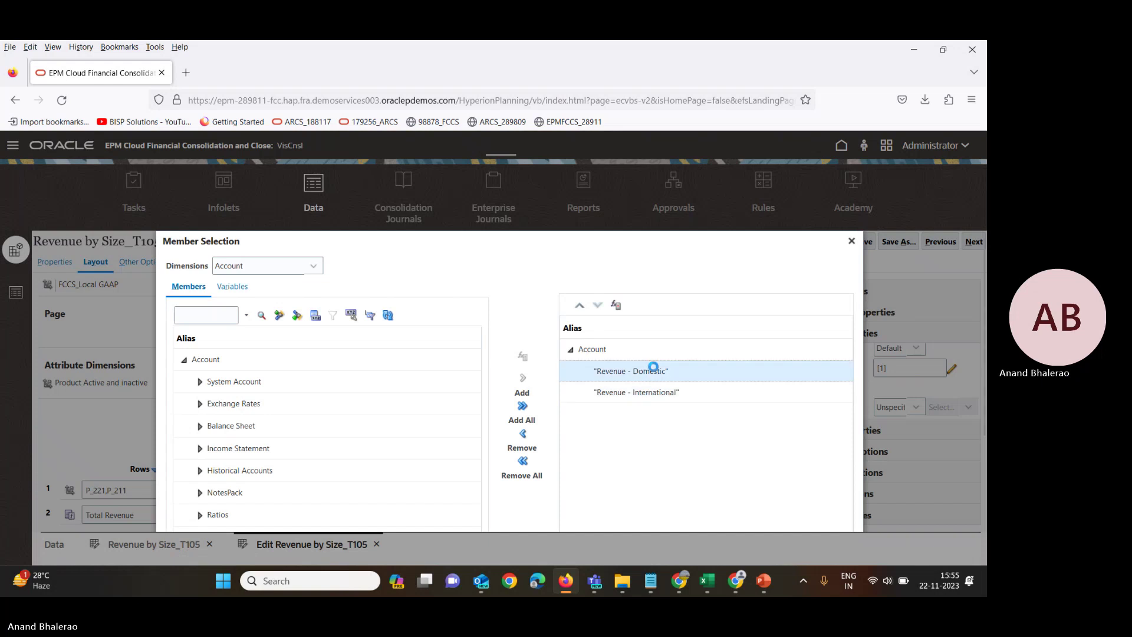
{"action": "left_click", "coordinate": [523, 436]}
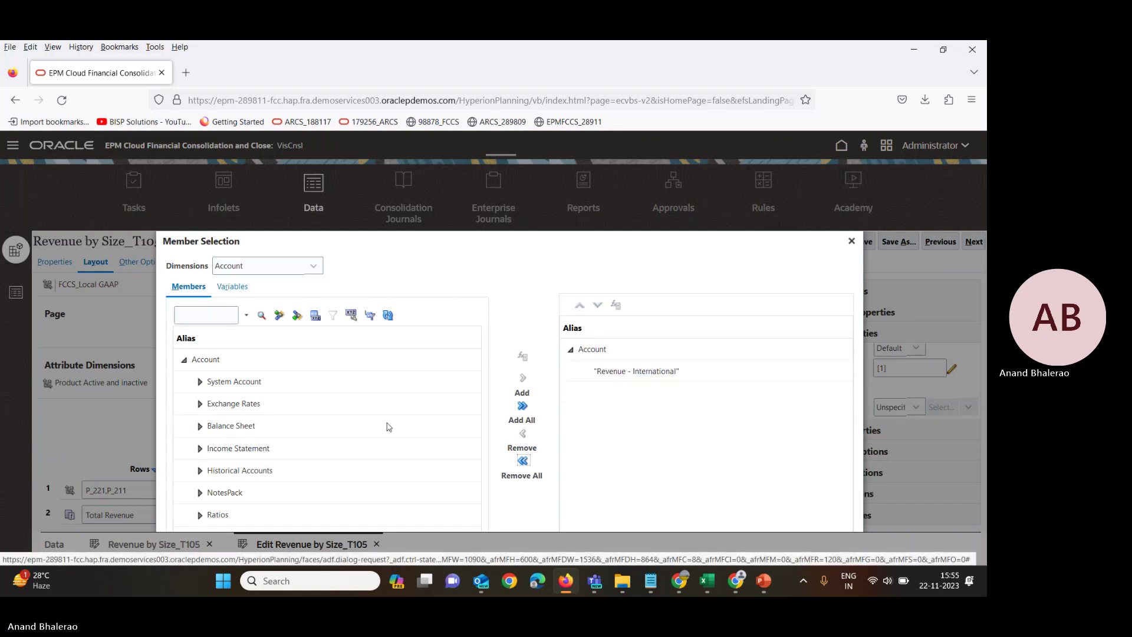
Find member 41000 in the Account dimension, add Revenue - Miscellaneous to the column's selected members and confirm the selection.
{"action": "left_click", "coordinate": [227, 316]}
{"action": "type", "text": "41000"}
{"action": "left_click", "coordinate": [278, 316]}
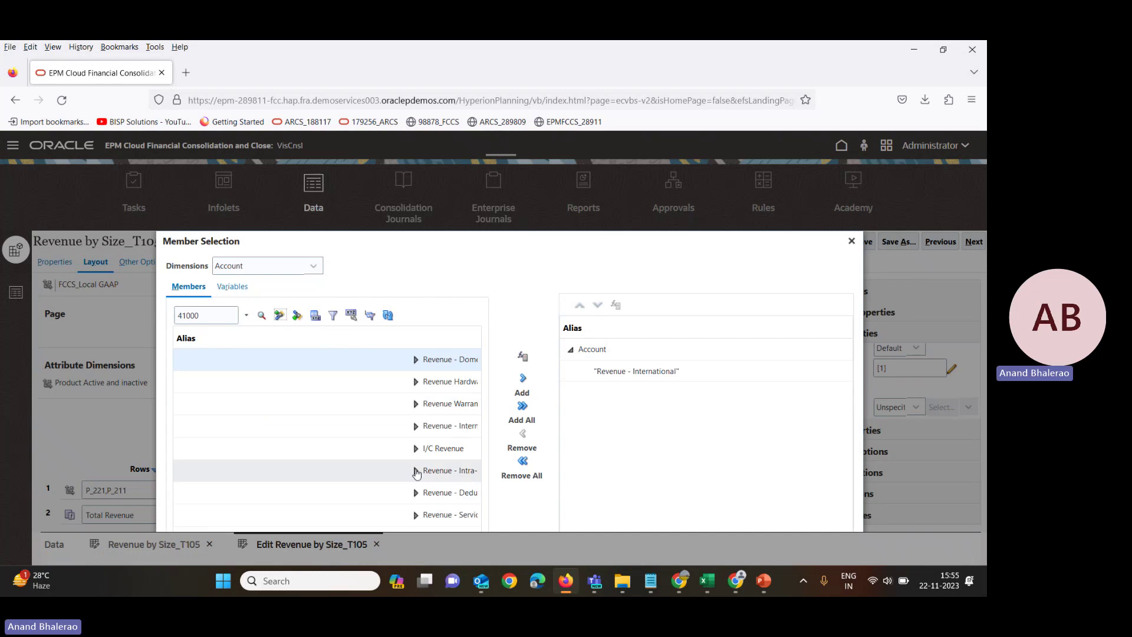
{"action": "scroll", "coordinate": [457, 489], "scroll_direction": "down", "scroll_amount": 2}
{"action": "left_click", "coordinate": [449, 469]}
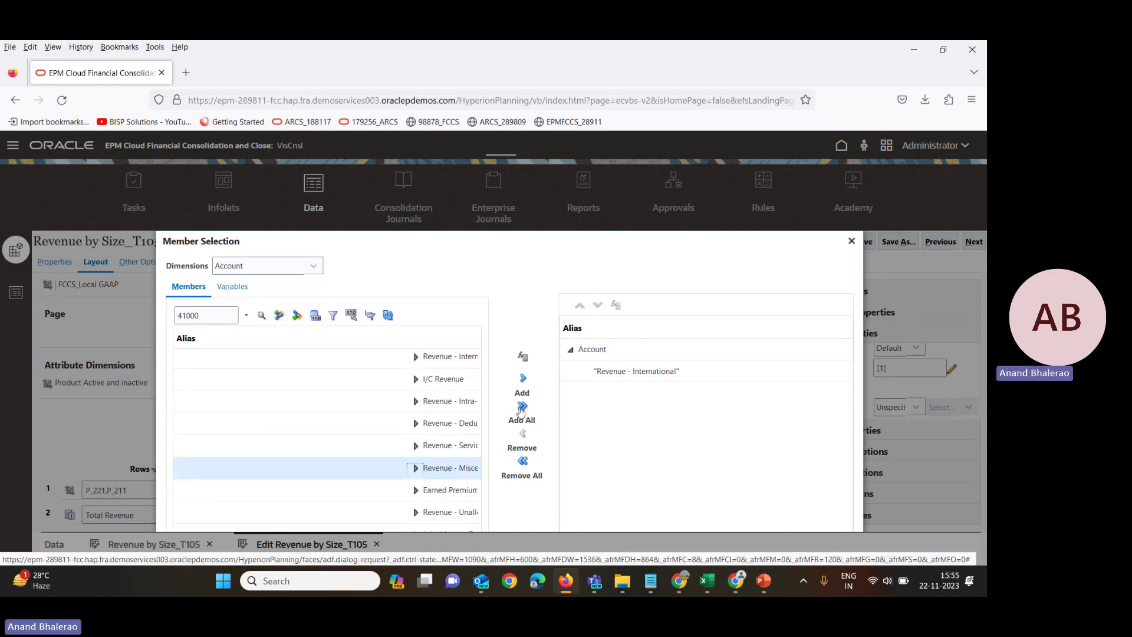
{"action": "left_click", "coordinate": [523, 379]}
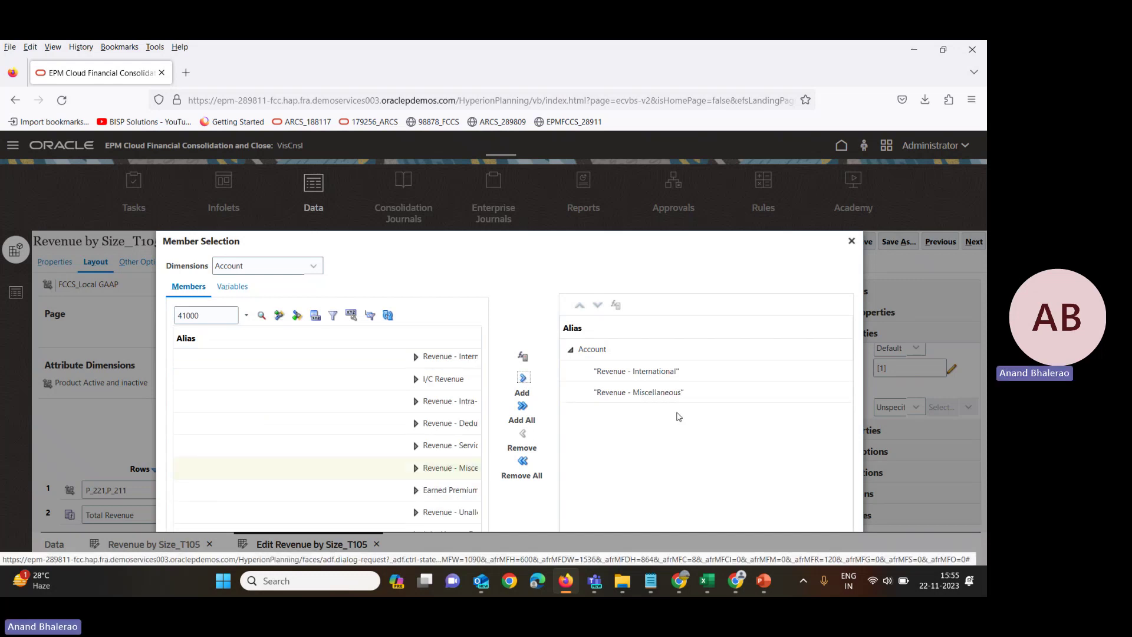
{"action": "scroll", "coordinate": [771, 450], "scroll_direction": "down", "scroll_amount": 2}
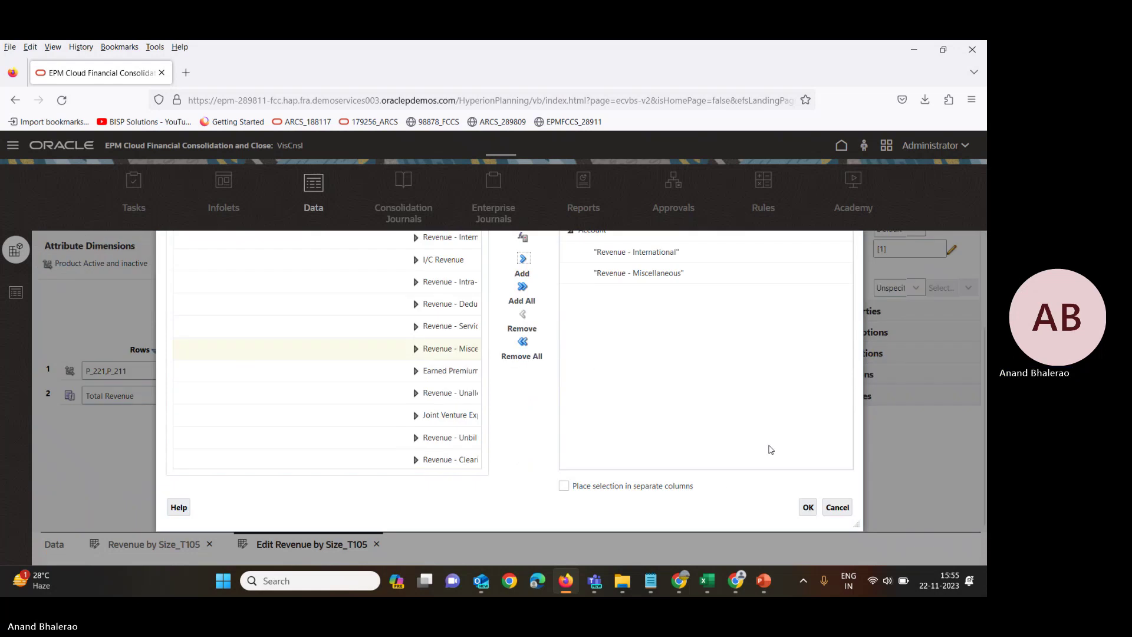
{"action": "left_click", "coordinate": [808, 507]}
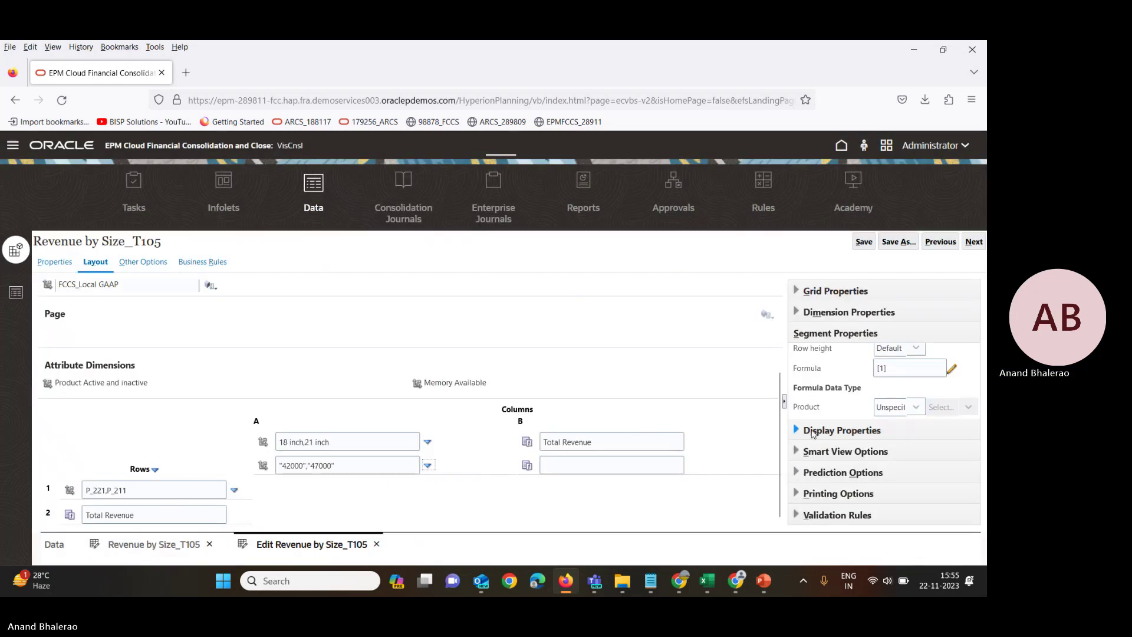
Save the form layout and switch to the open Revenue by Size_T105 data form.
{"action": "left_click", "coordinate": [863, 241]}
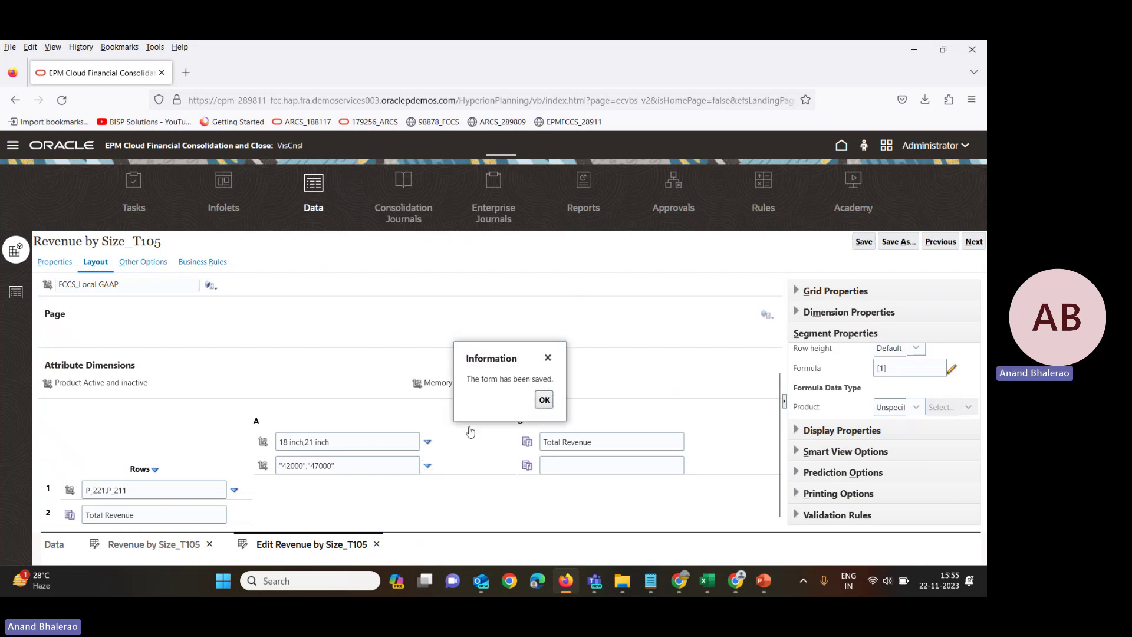
{"action": "left_click", "coordinate": [543, 400]}
{"action": "left_click", "coordinate": [152, 541]}
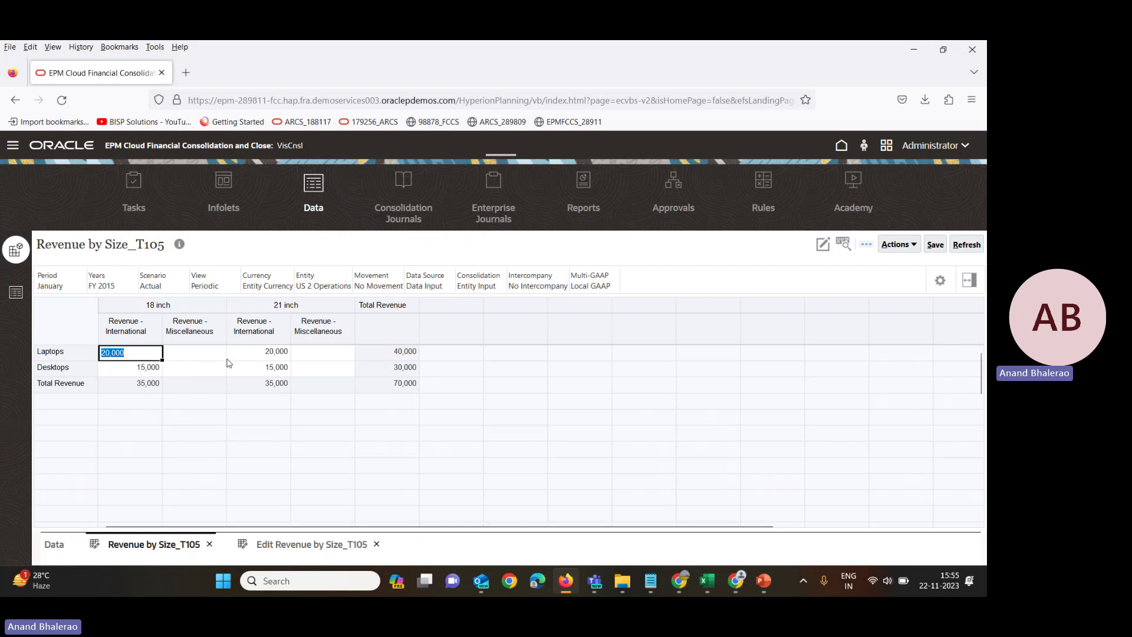
Enter Revenue - Miscellaneous under 18 inch as 5,000 for Laptops and 7,000 for Desktops.
{"action": "left_click", "coordinate": [205, 351]}
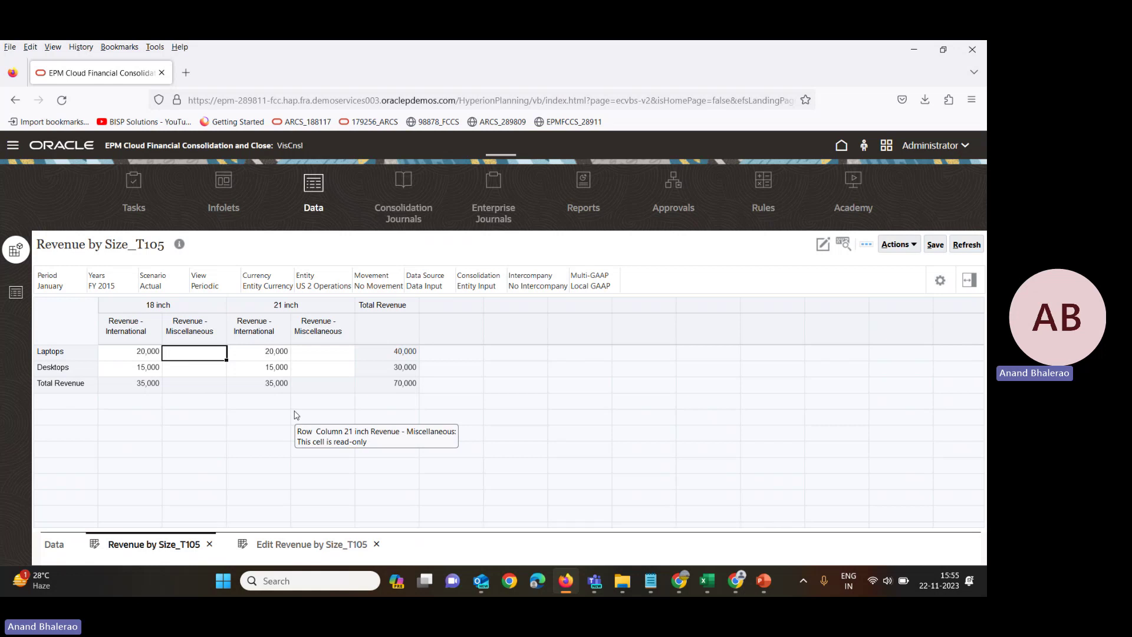
{"action": "type", "text": "5,00000"}
{"action": "key", "text": "Return"}
{"action": "type", "text": "7"}
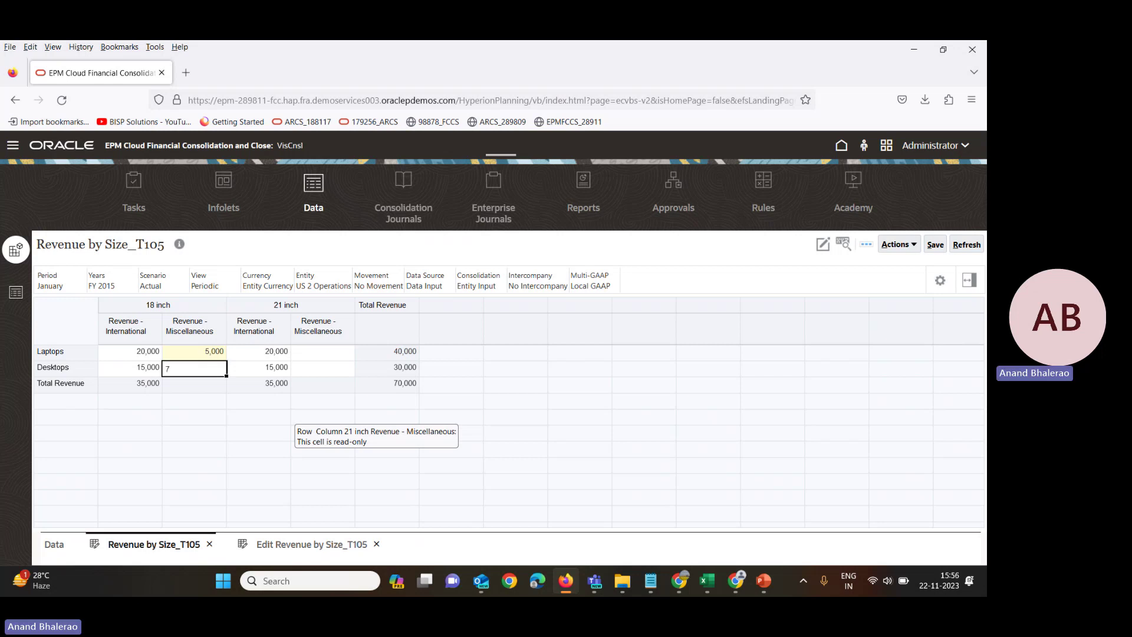
{"action": "type", "text": ",000"}
{"action": "key", "text": "Up"}
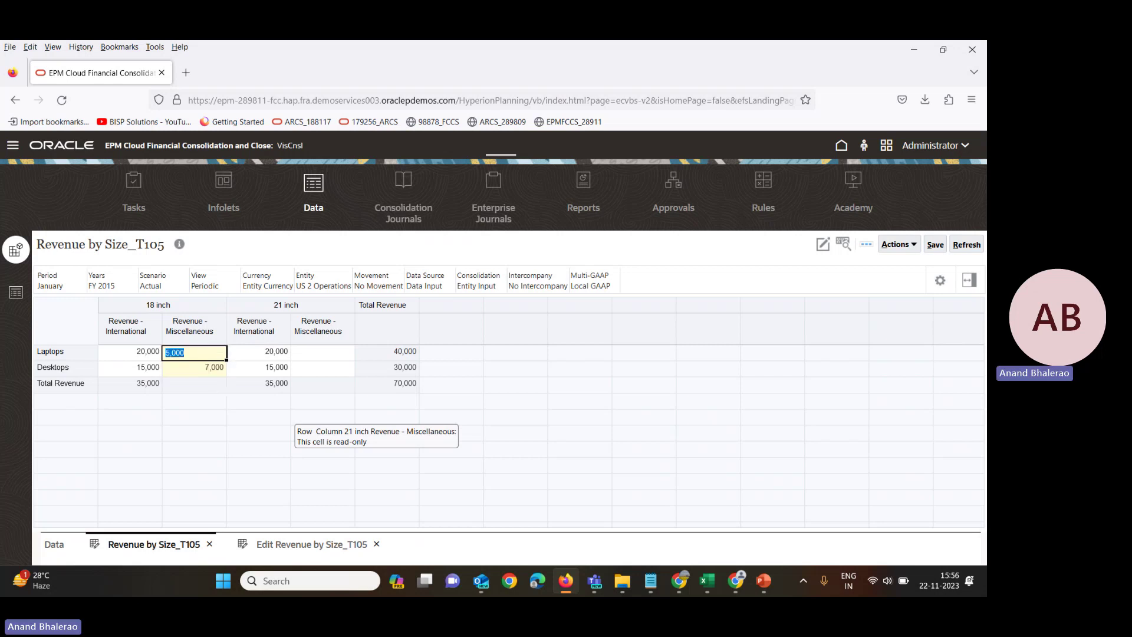
Enter Revenue - Miscellaneous under 21 inch as 8,000 for Laptops and 9,000 for Desktops, and save the form data.
{"action": "left_click", "coordinate": [323, 352]}
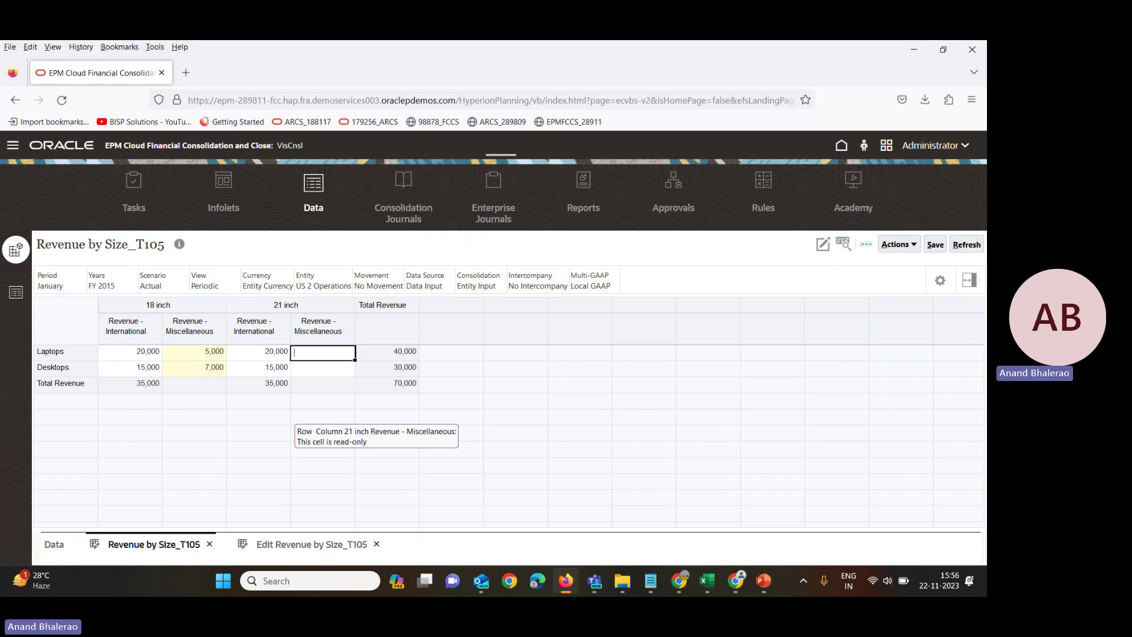
{"action": "type", "text": "8"}
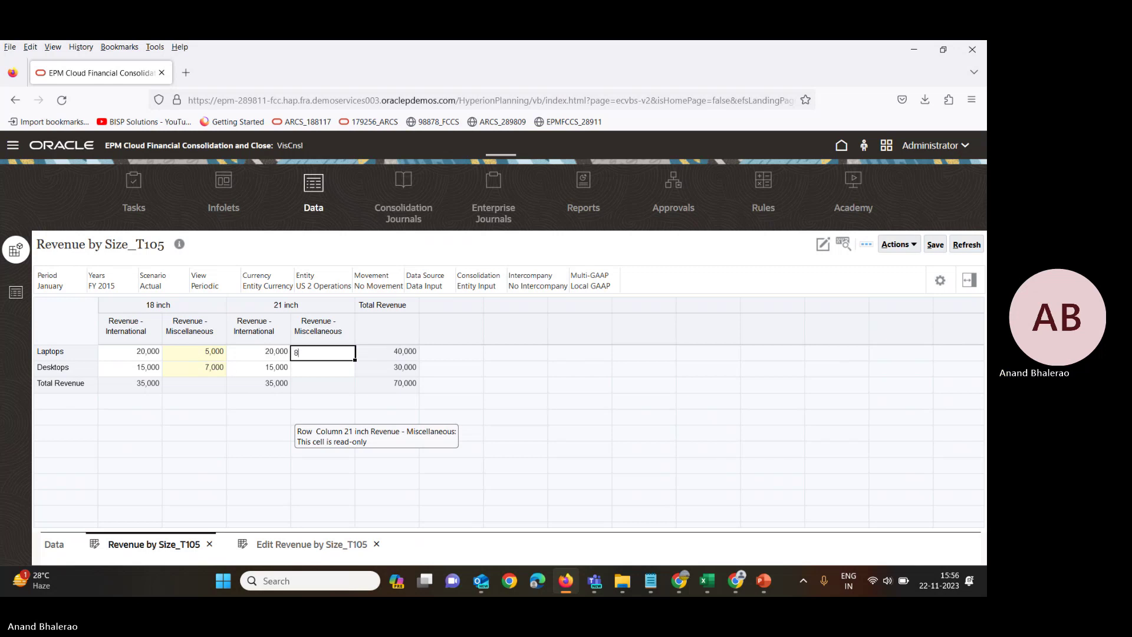
{"action": "type", "text": ",000"}
{"action": "key", "text": "Return"}
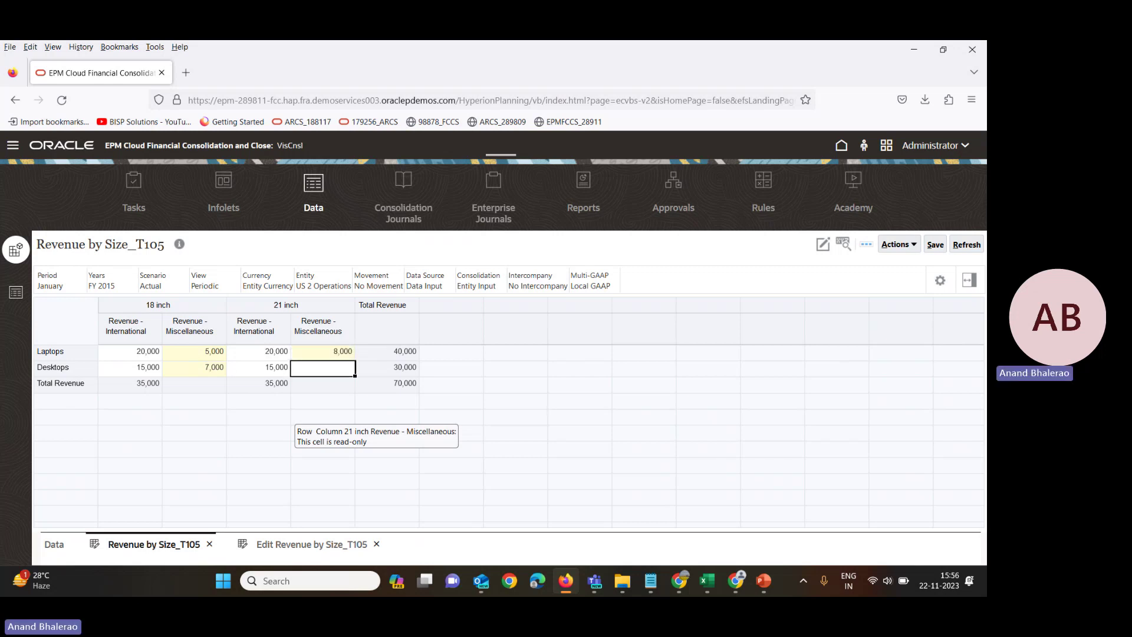
{"action": "type", "text": "9,000"}
{"action": "key", "text": "Return"}
{"action": "left_click", "coordinate": [936, 246]}
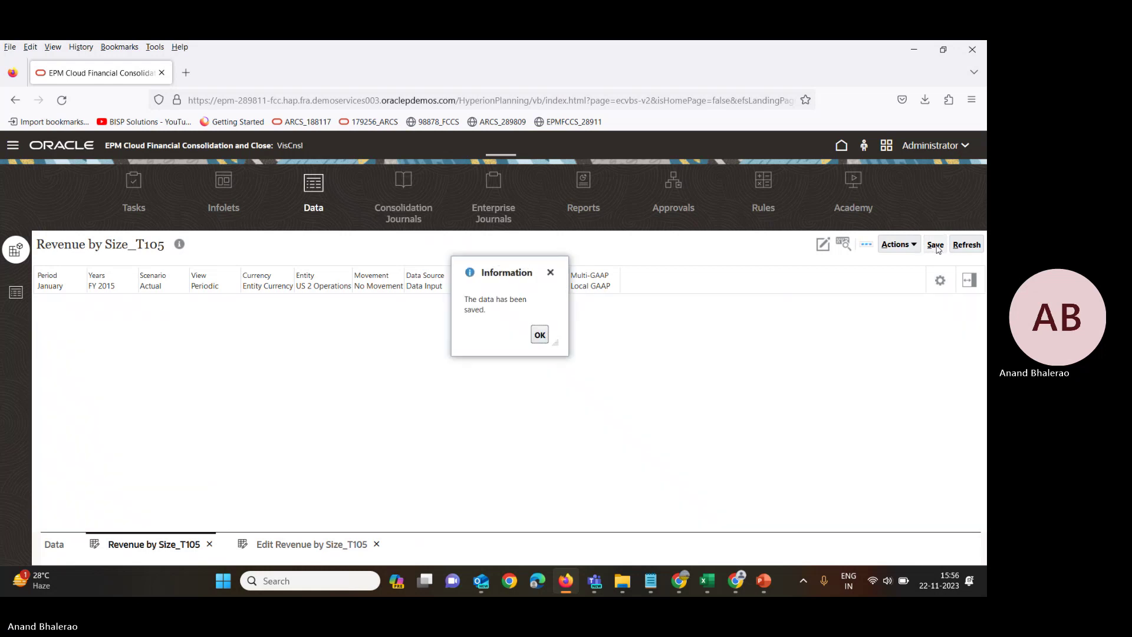
{"action": "left_click", "coordinate": [540, 334]}
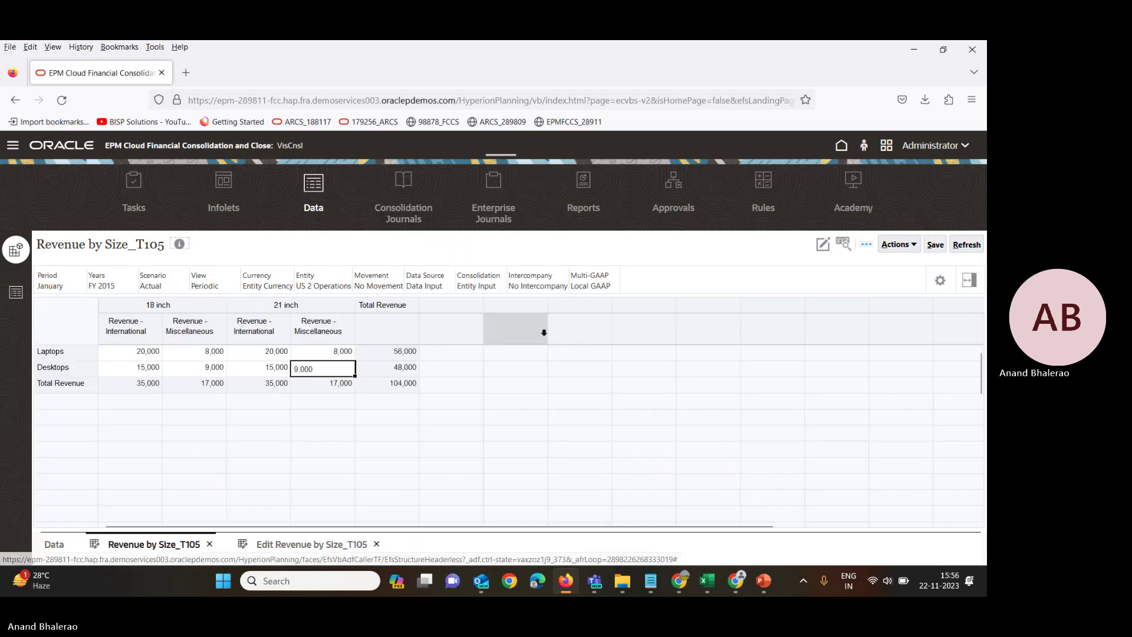
Review the Laptops row and the Total Revenue cells, and capture a screen snip of the form.
{"action": "left_click", "coordinate": [389, 354]}
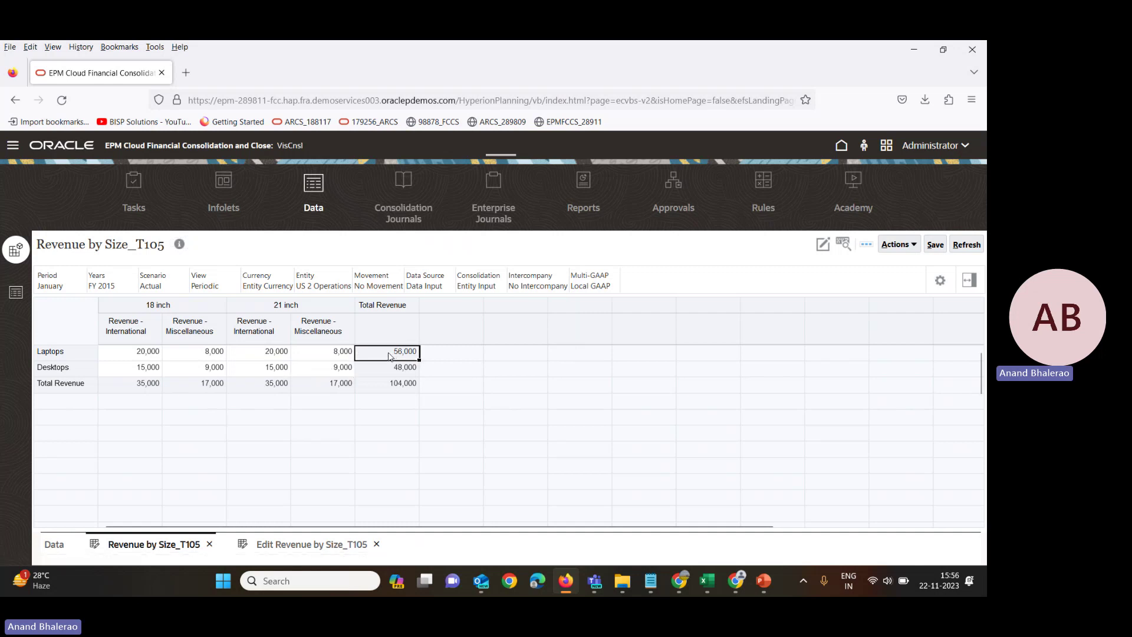
{"action": "left_click", "coordinate": [57, 352]}
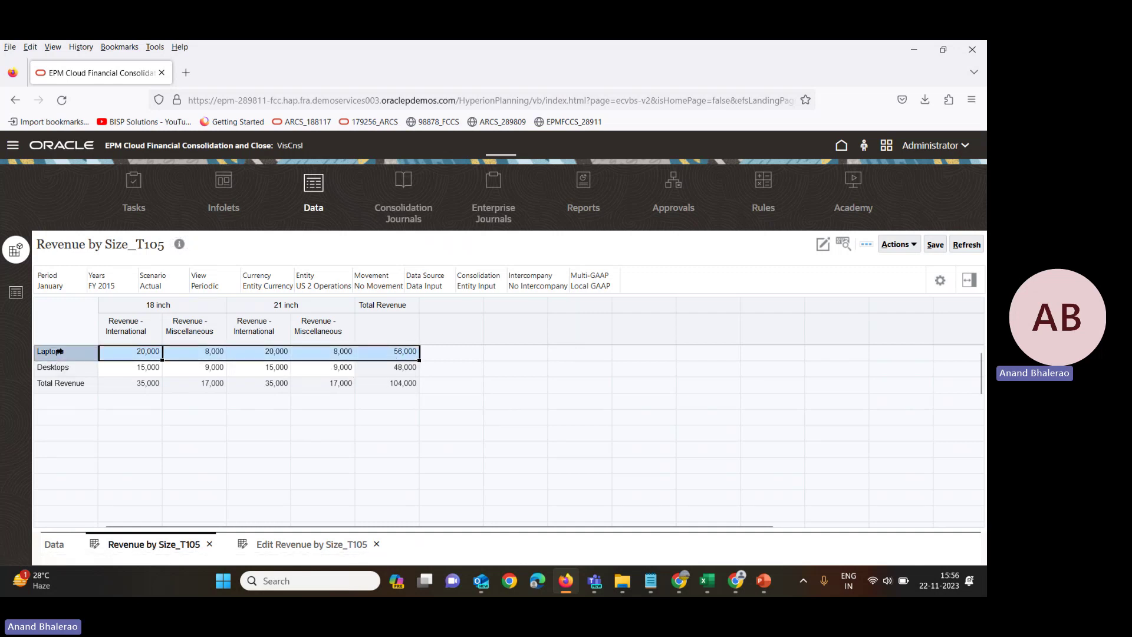
{"action": "double_click", "coordinate": [144, 353]}
{"action": "double_click", "coordinate": [202, 354]}
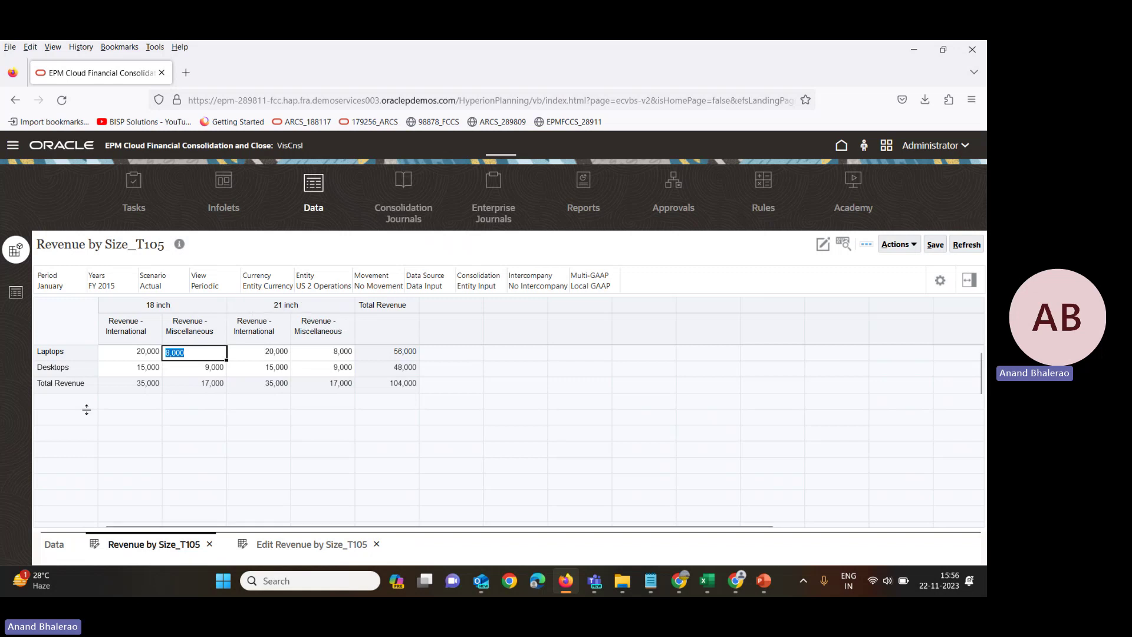
{"action": "left_click", "coordinate": [135, 390]}
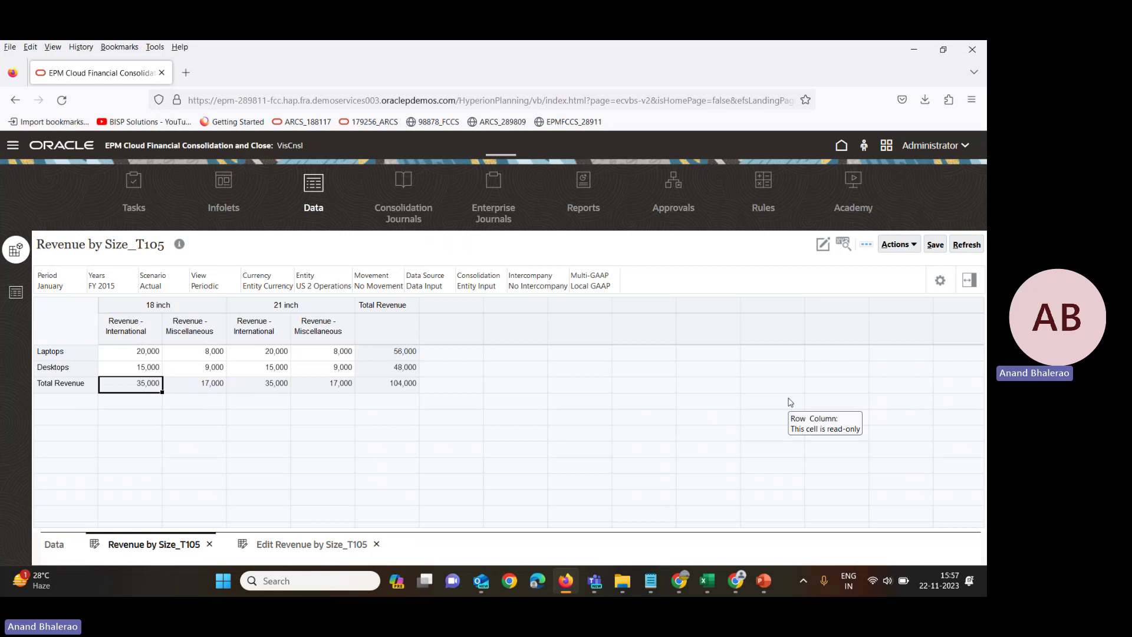
{"action": "key", "text": "super+shift+s"}
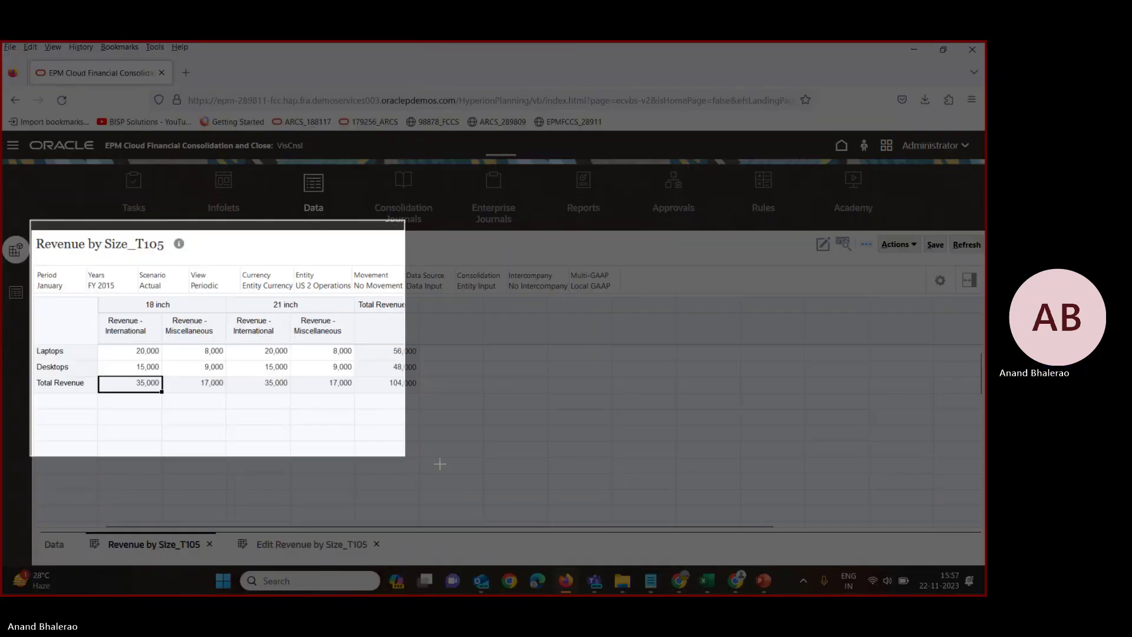
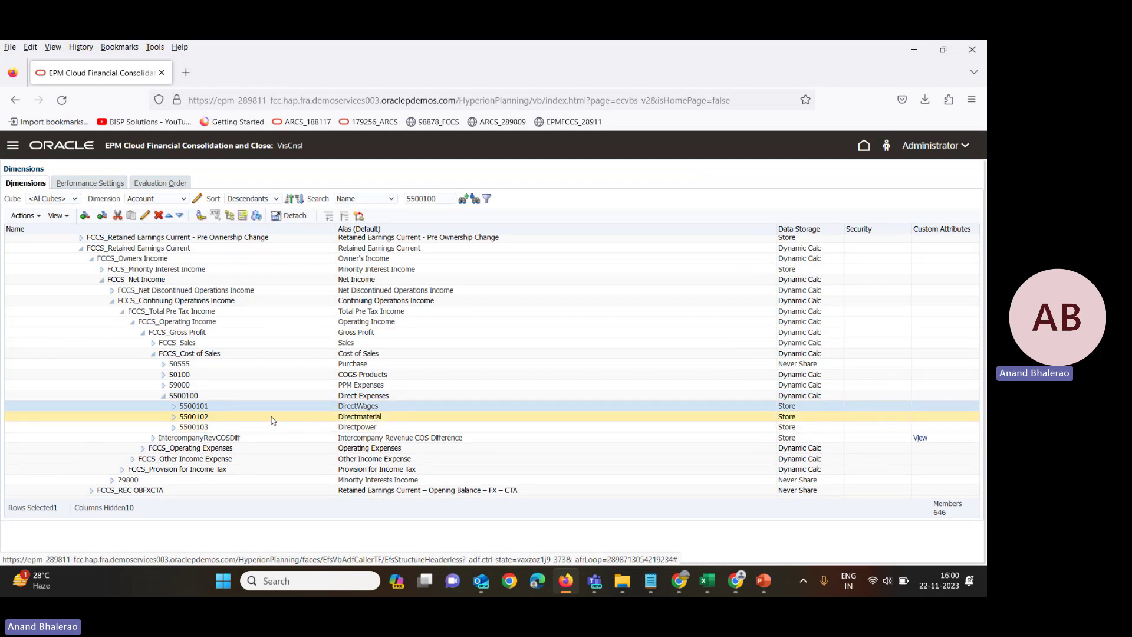
Switch to the SV_Ticket workbook in Excel, clear the DirectWages and Directmaterial values for Canada on sheet T106, and submit the data.
{"action": "mouse_move", "coordinate": [707, 581]}
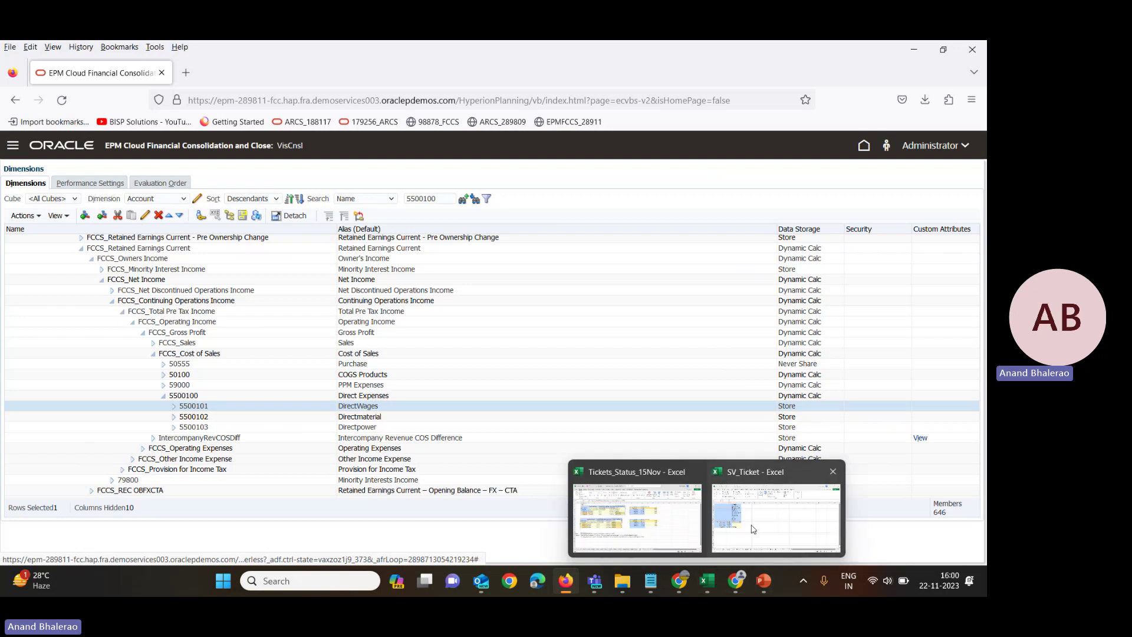
{"action": "left_click", "coordinate": [775, 507]}
{"action": "left_click_drag", "start_coordinate": [212, 347], "coordinate": [211, 360]}
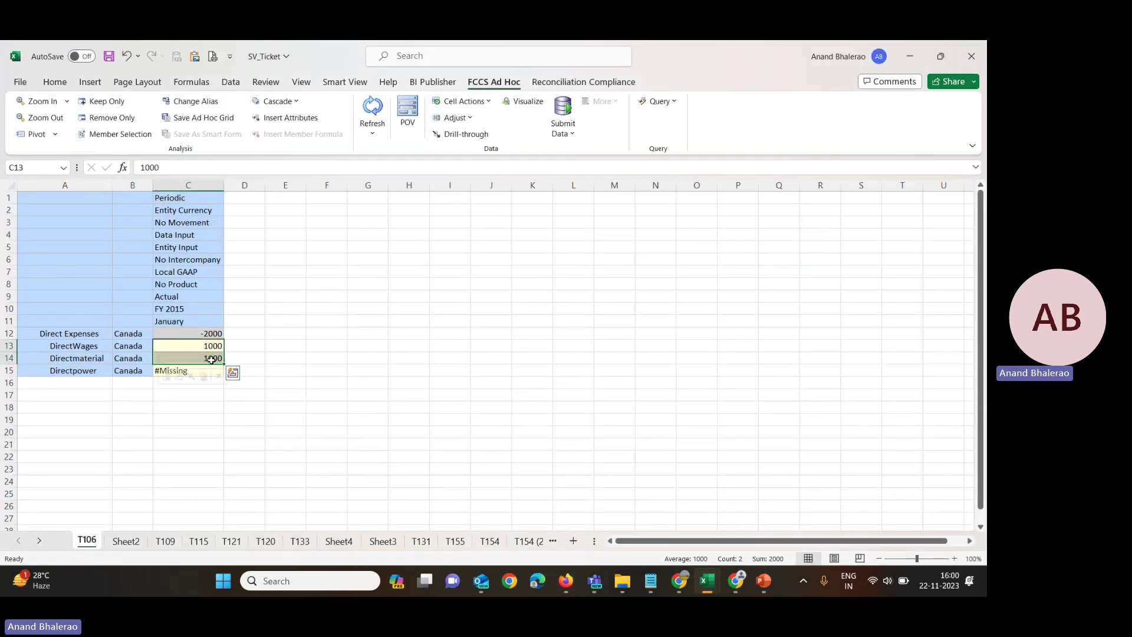
{"action": "key", "text": "Delete"}
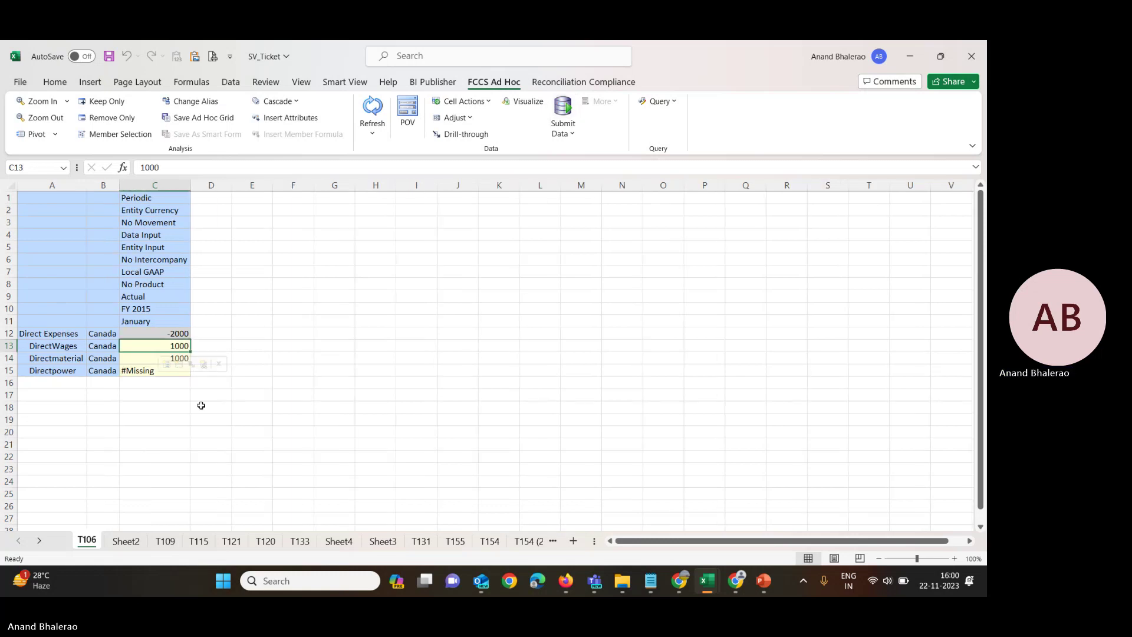
{"action": "key", "text": "shift+Down"}
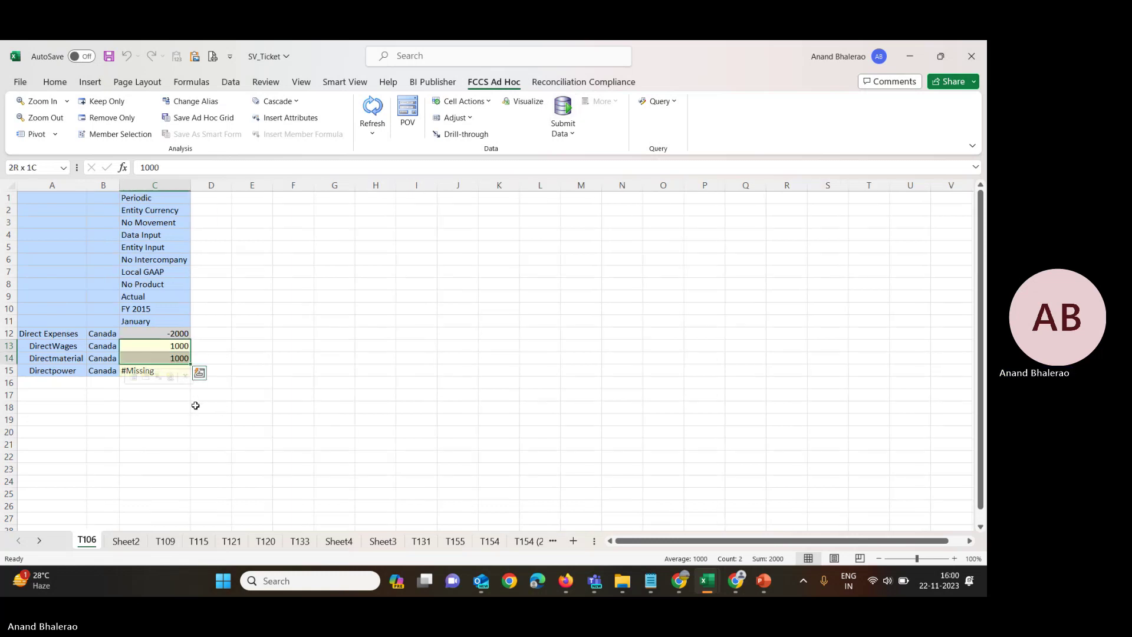
{"action": "key", "text": "Delete"}
{"action": "key", "text": "shift+Up"}
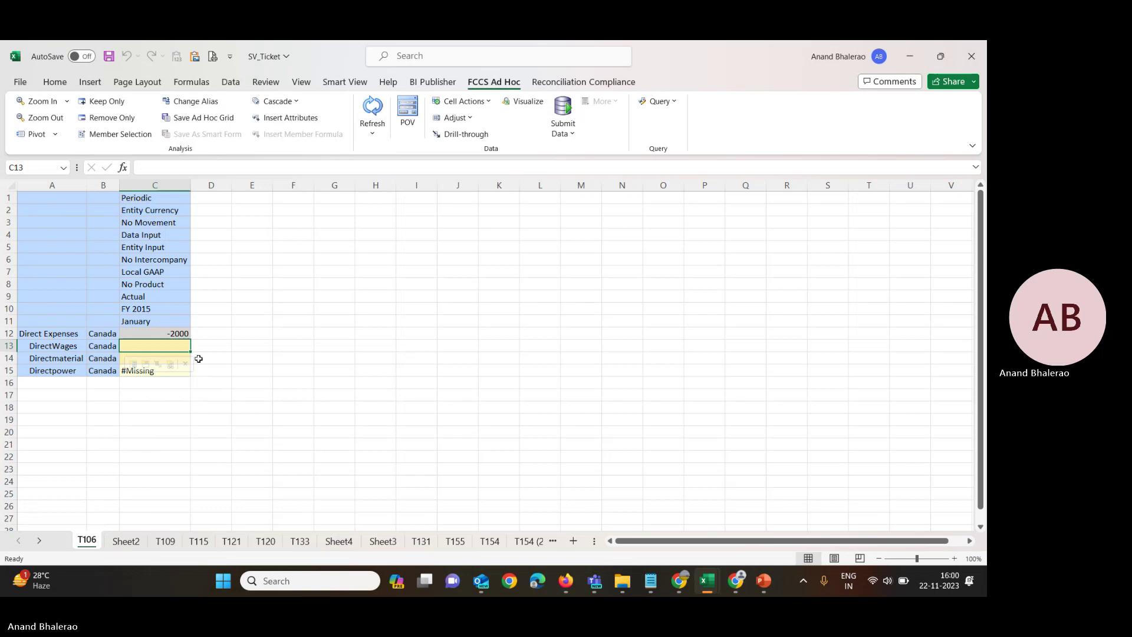
{"action": "left_click", "coordinate": [563, 121]}
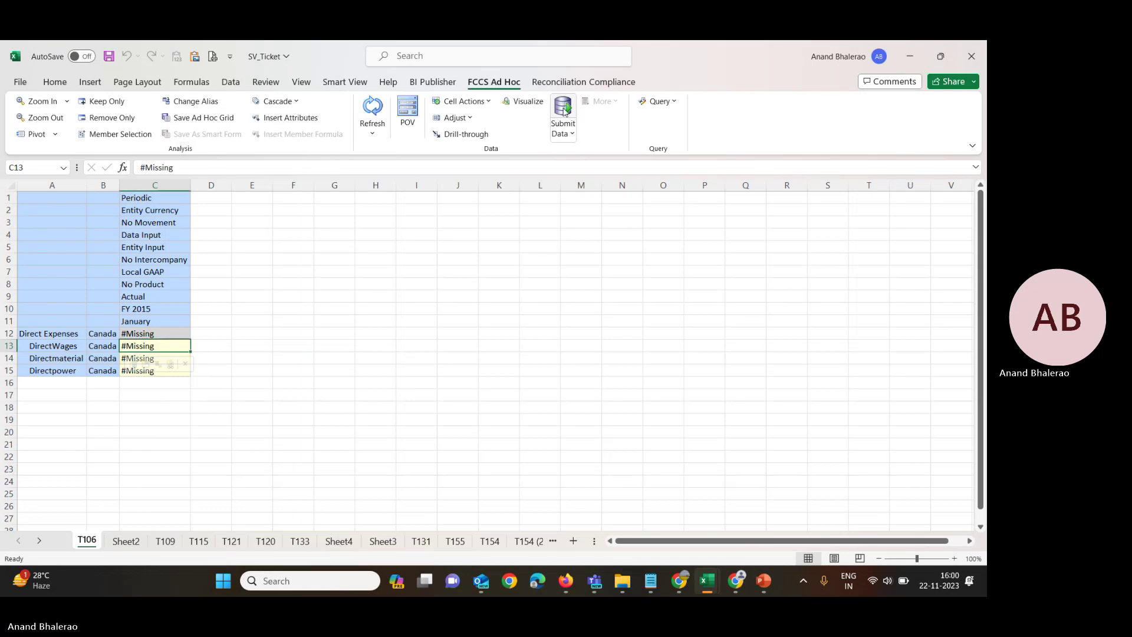
Check the Direct Expenses row for Canada on sheet T106 against the Account dimension hierarchy in Firefox.
{"action": "left_click", "coordinate": [264, 416]}
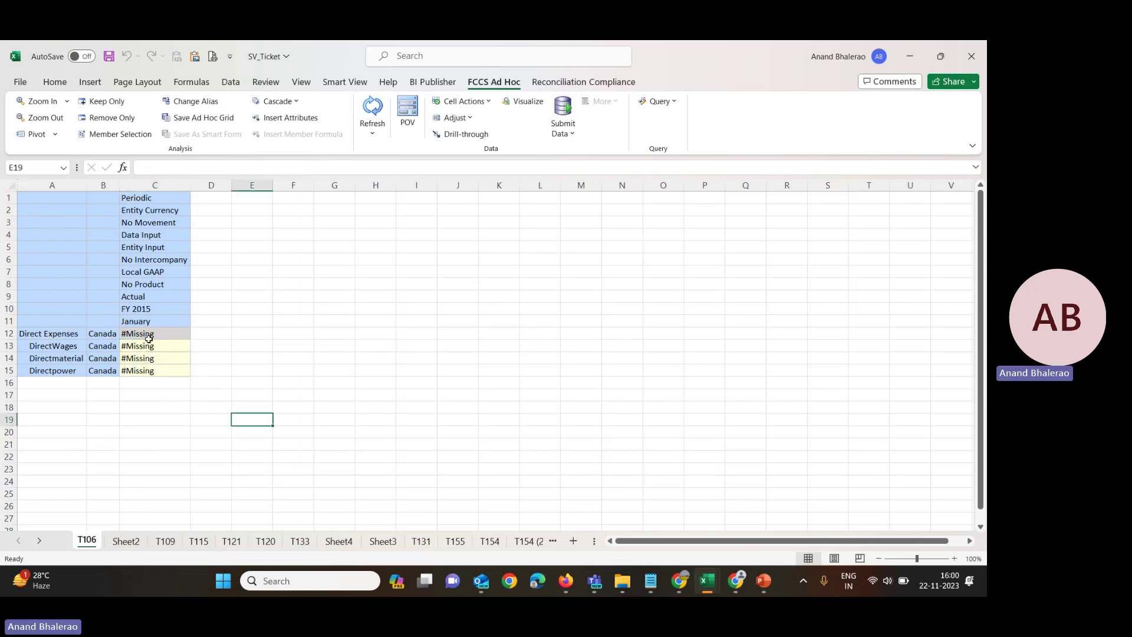
{"action": "left_click", "coordinate": [148, 338]}
{"action": "left_click", "coordinate": [45, 333]}
{"action": "key", "text": "alt+Tab"}
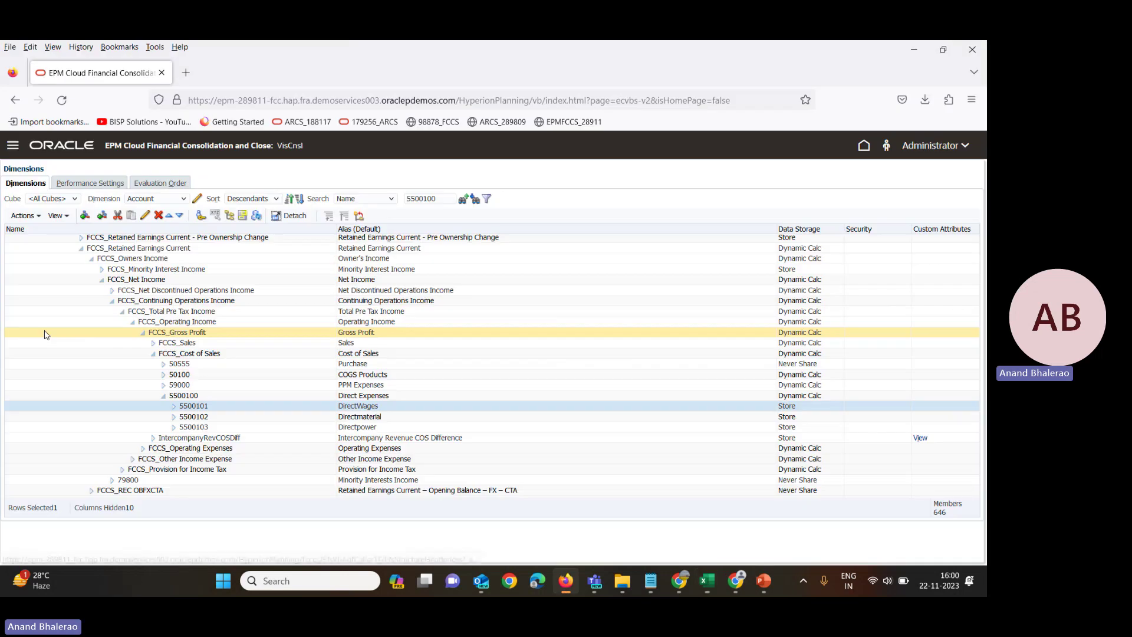
{"action": "key", "text": "alt+Tab"}
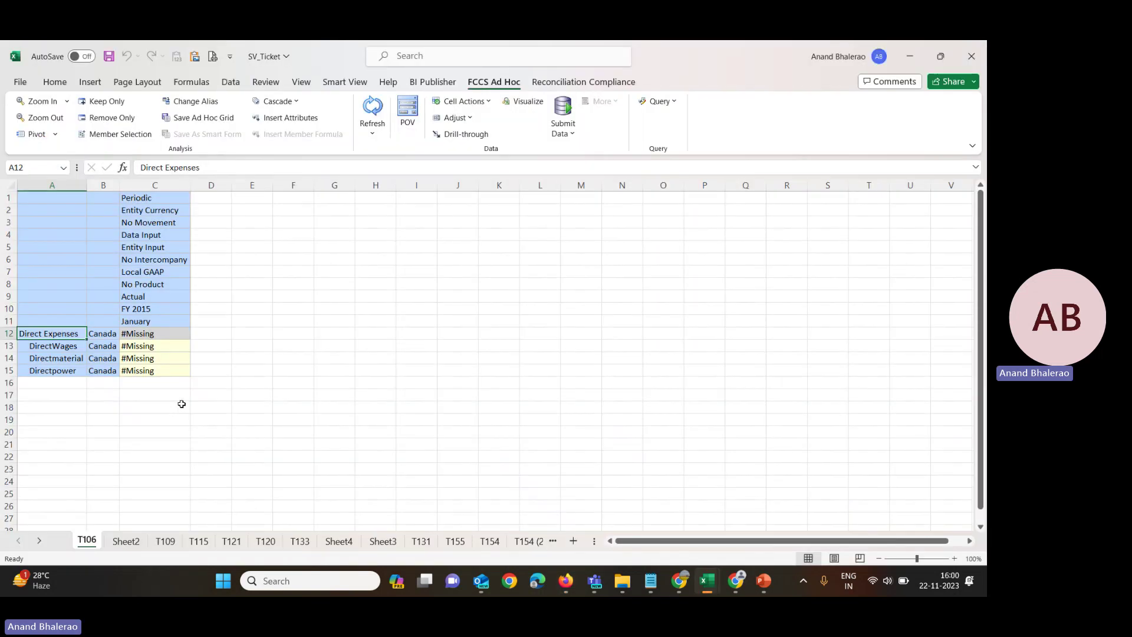
{"action": "left_click", "coordinate": [151, 333]}
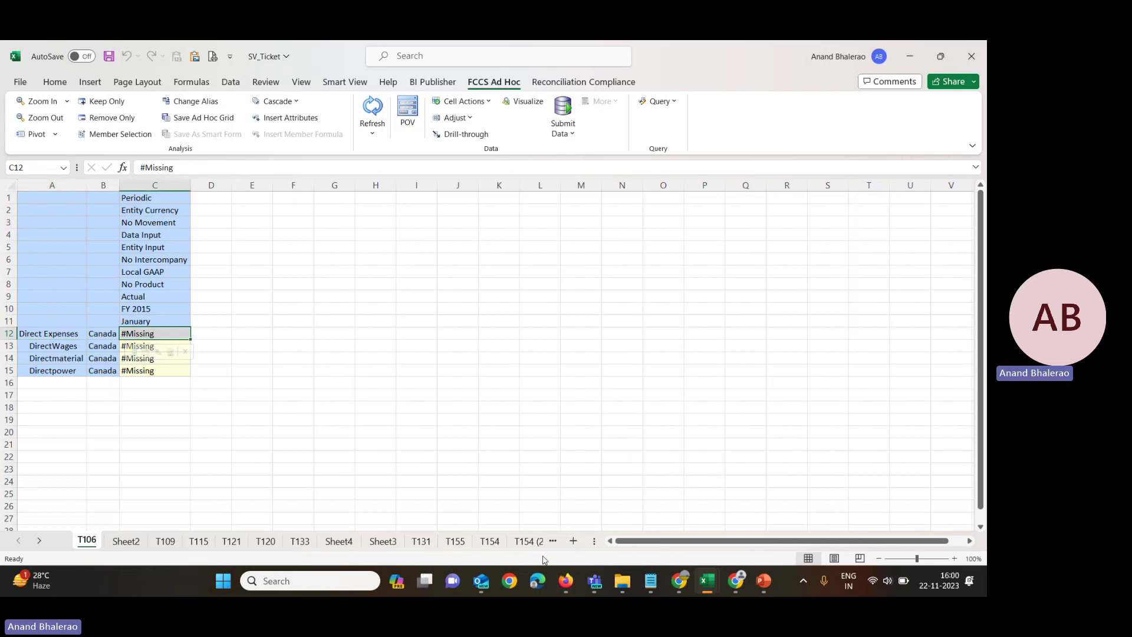
Switch to the Account dimension in Firefox and open the Direct Expenses parent member 5500100 for editing.
{"action": "mouse_move", "coordinate": [566, 580]}
{"action": "left_click", "coordinate": [563, 513]}
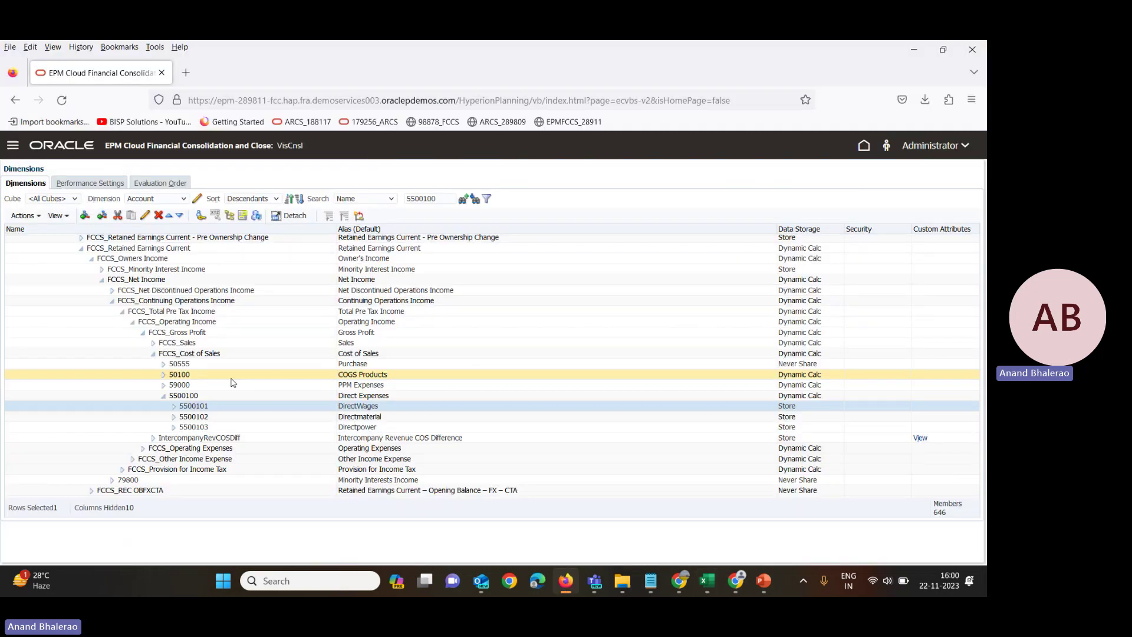
{"action": "left_click", "coordinate": [206, 398]}
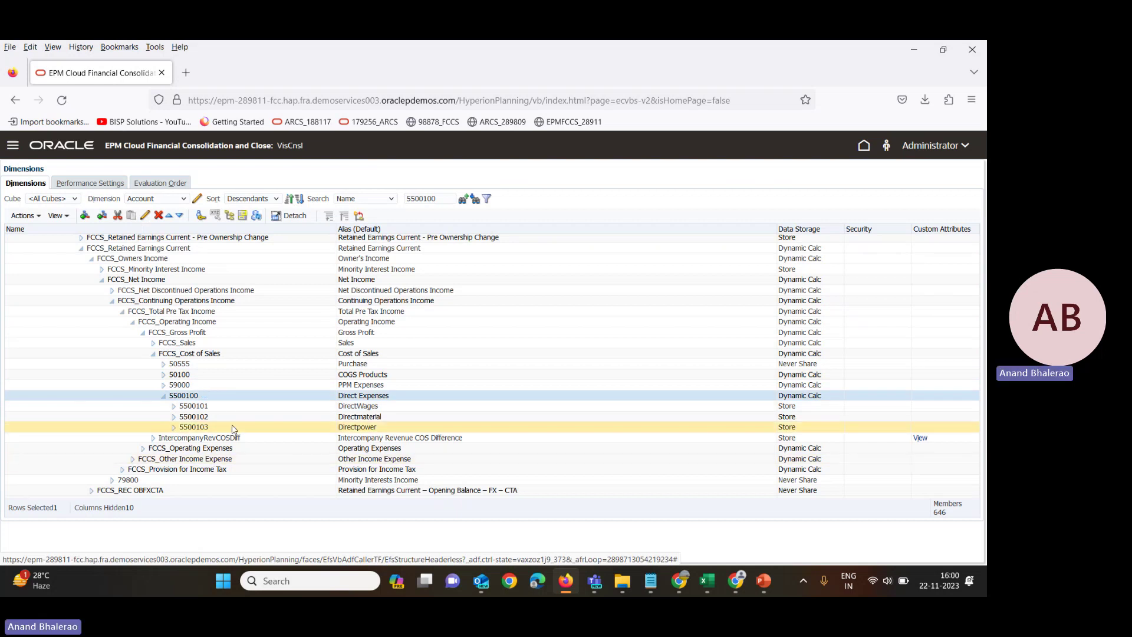
{"action": "left_click", "coordinate": [145, 216]}
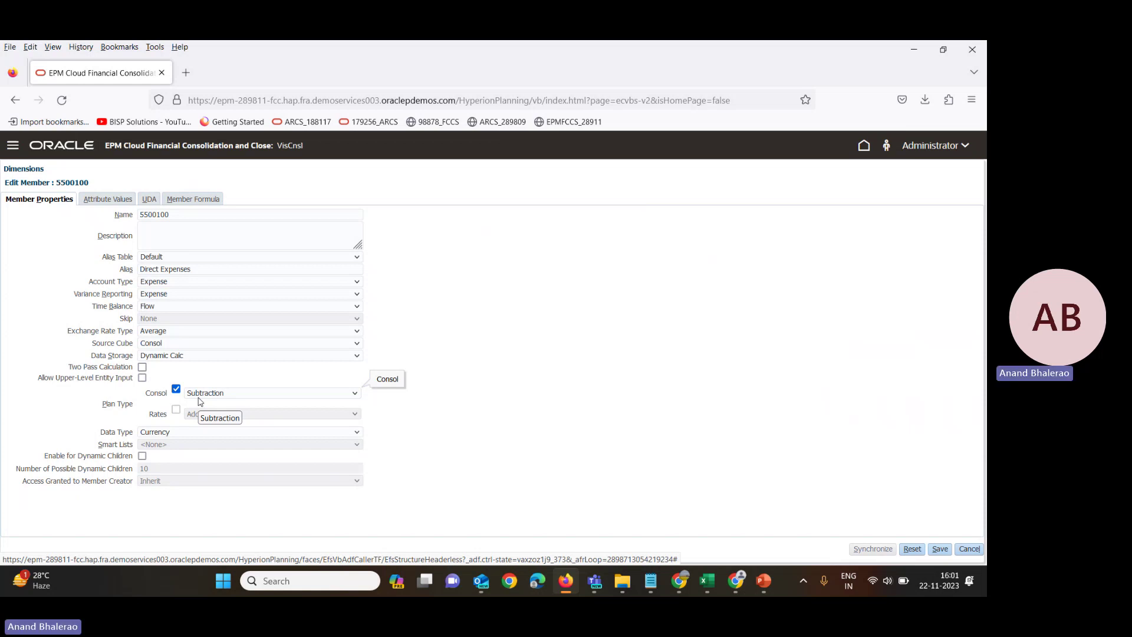
{"action": "key", "text": "super+shift+s"}
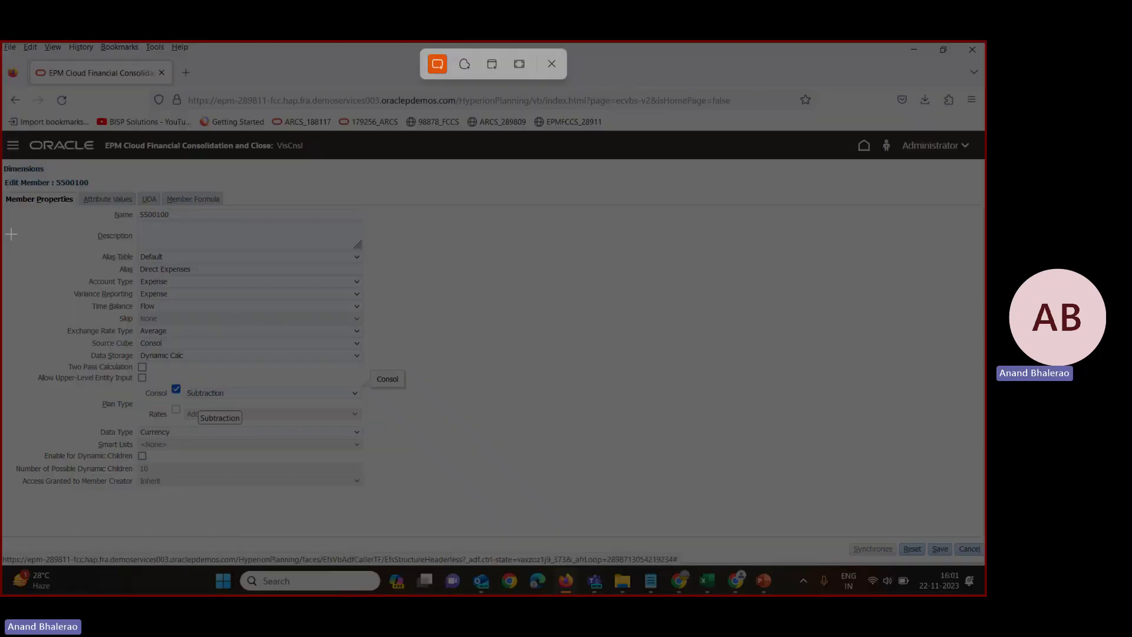
{"action": "left_click_drag", "start_coordinate": [1, 165], "coordinate": [384, 487]}
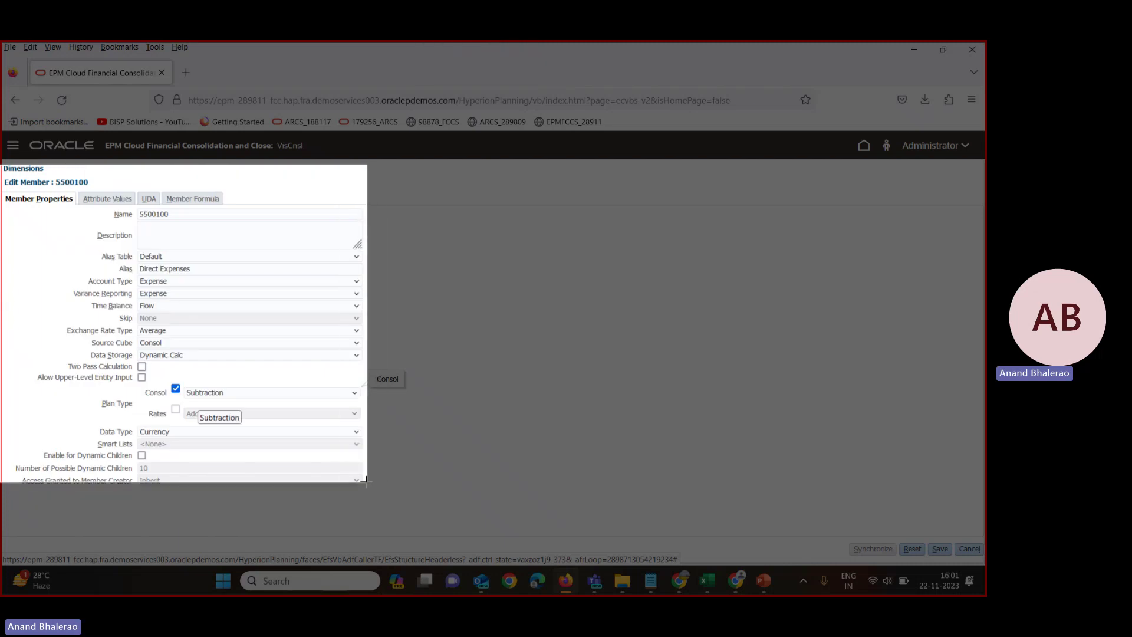
{"action": "mouse_move", "coordinate": [763, 581]}
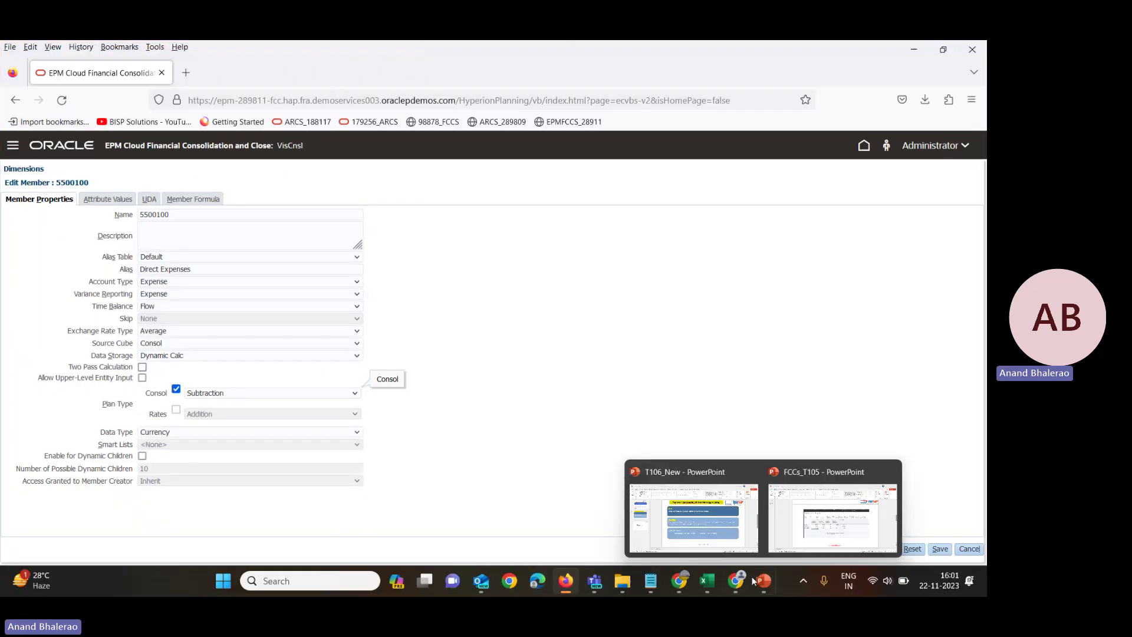
{"action": "left_click", "coordinate": [721, 519]}
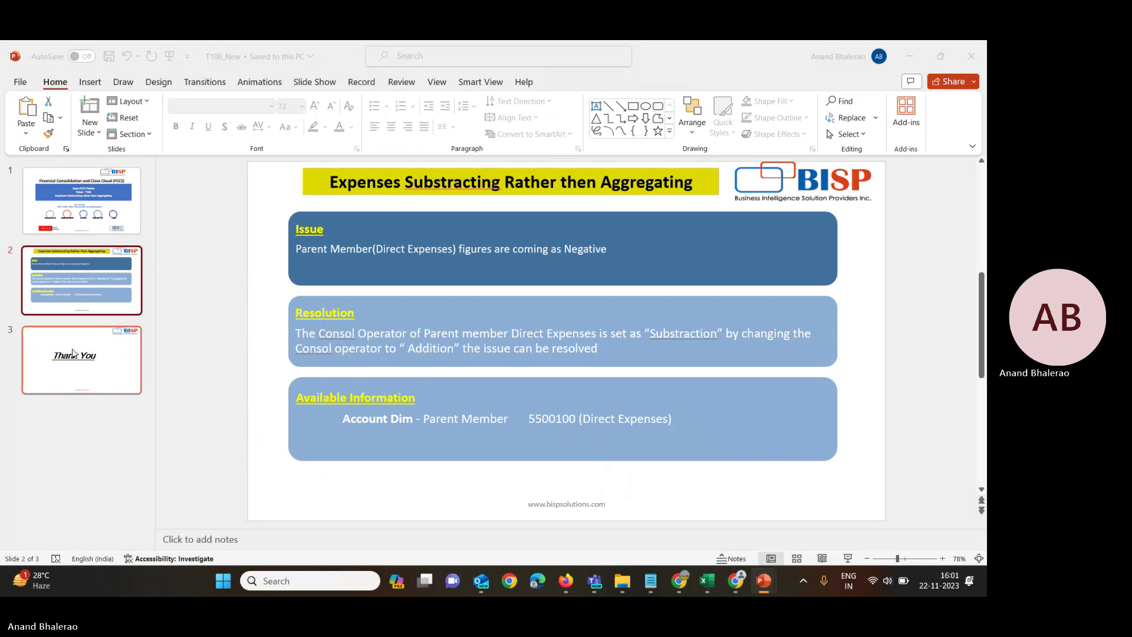
{"action": "left_click_drag", "start_coordinate": [73, 349], "coordinate": [67, 329]}
{"action": "key", "text": "ctrl+v"}
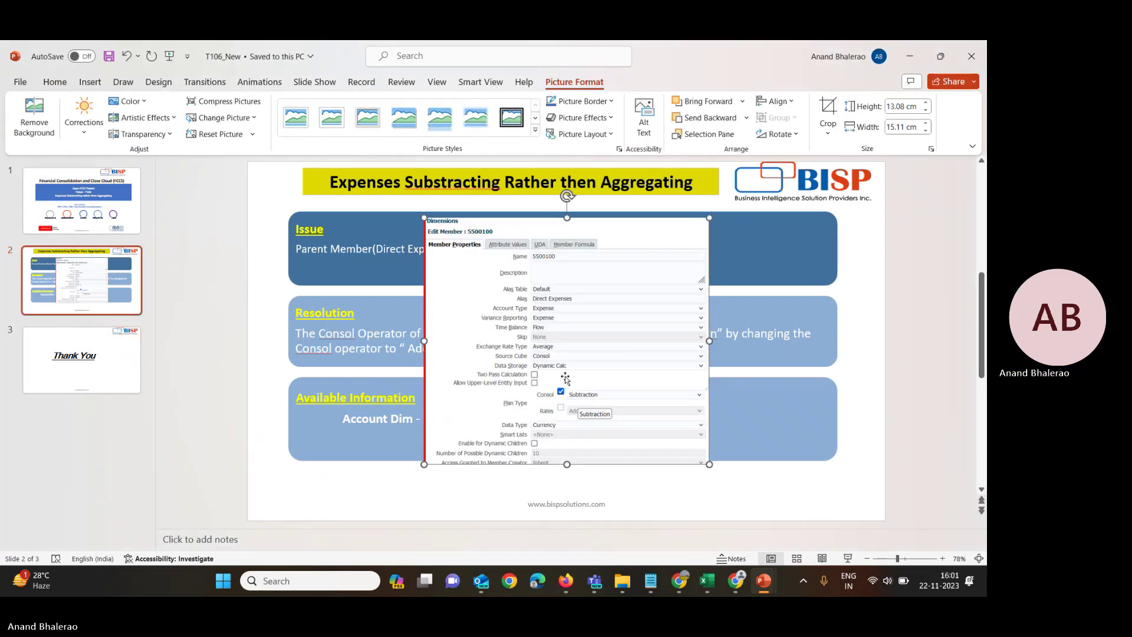
{"action": "key", "text": "Delete"}
Duplicate the Thank You slide in the T106_New presentation and clear the text on slide 3.
{"action": "left_click", "coordinate": [80, 356]}
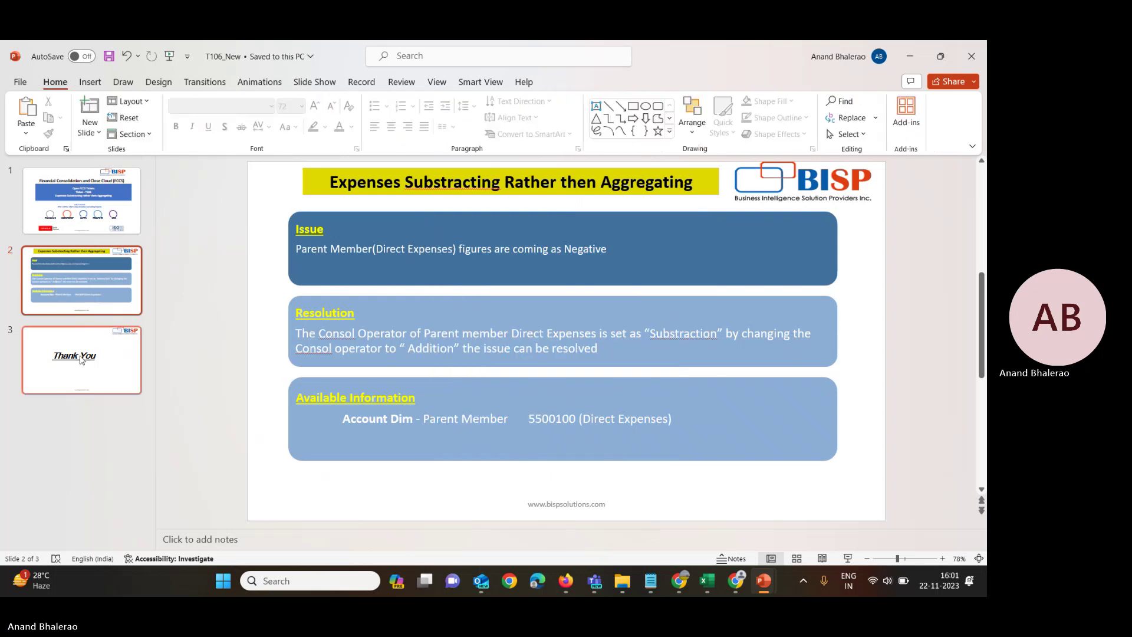
{"action": "left_click_drag", "start_coordinate": [80, 356], "coordinate": [69, 327]}
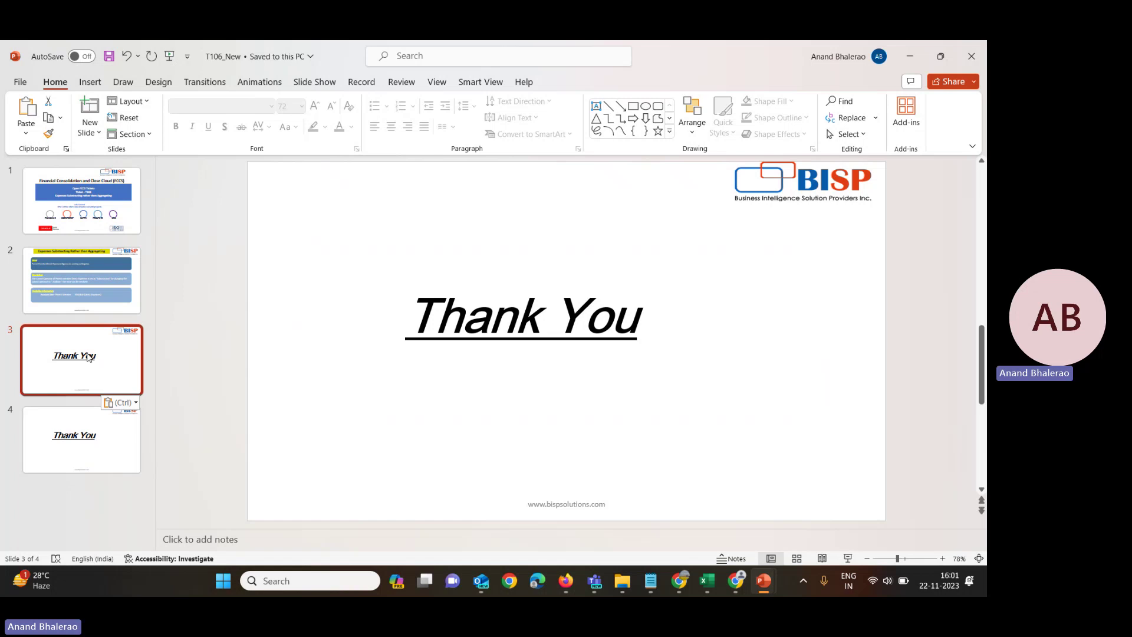
{"action": "left_click", "coordinate": [413, 318]}
{"action": "left_click_drag", "start_coordinate": [413, 319], "coordinate": [604, 324]}
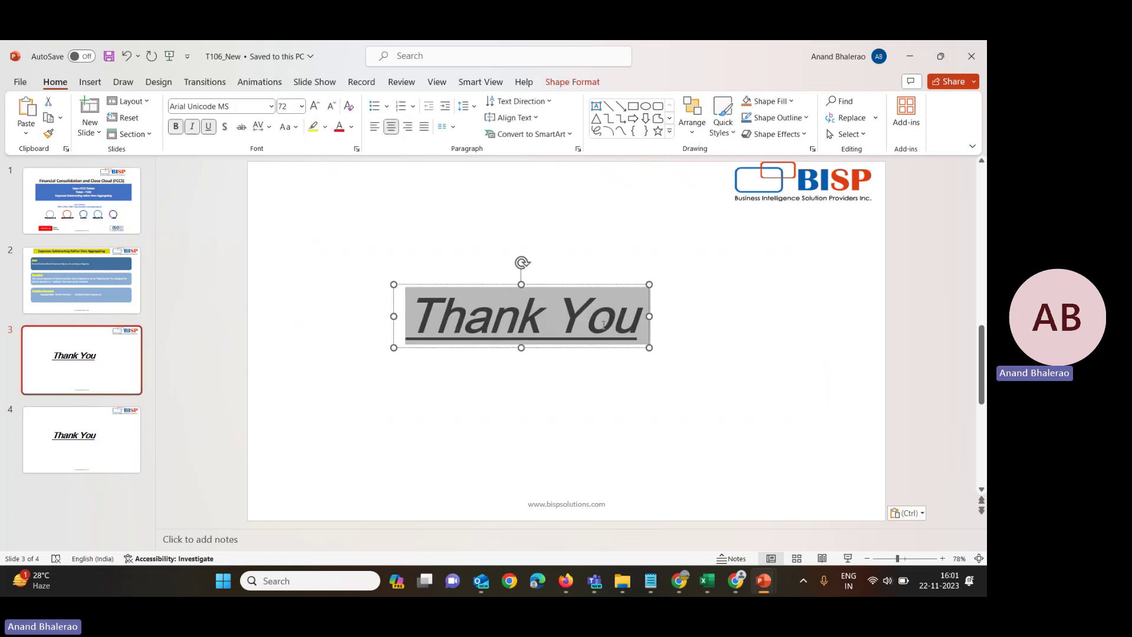
{"action": "key", "text": "Delete"}
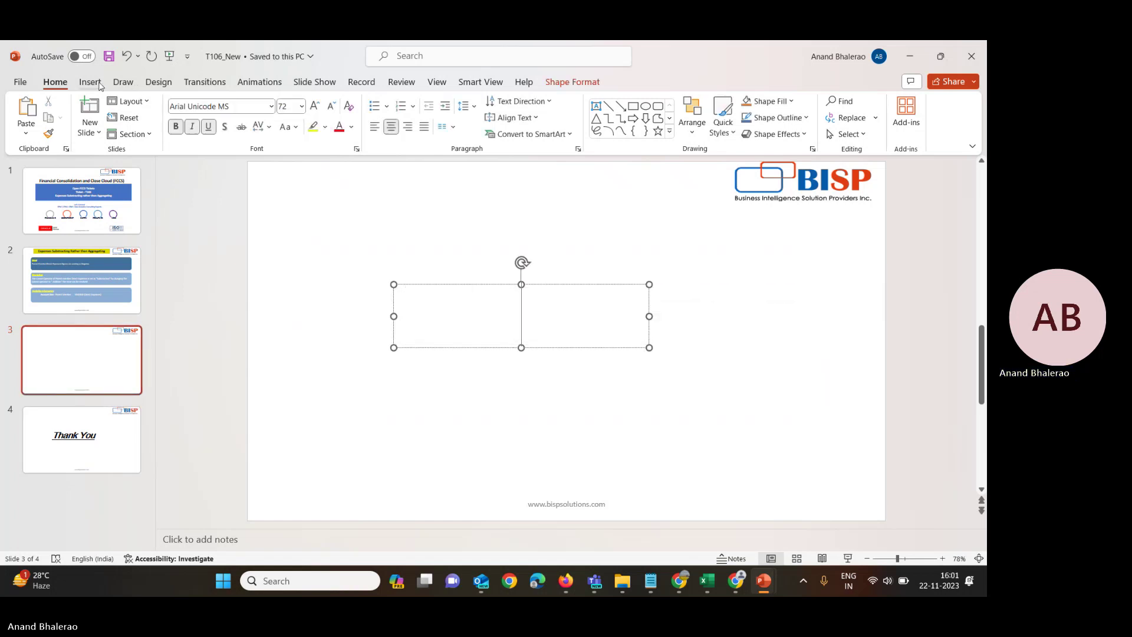
Insert a table with one column and two rows on slide 3.
{"action": "left_click", "coordinate": [90, 82]}
{"action": "left_click", "coordinate": [63, 115]}
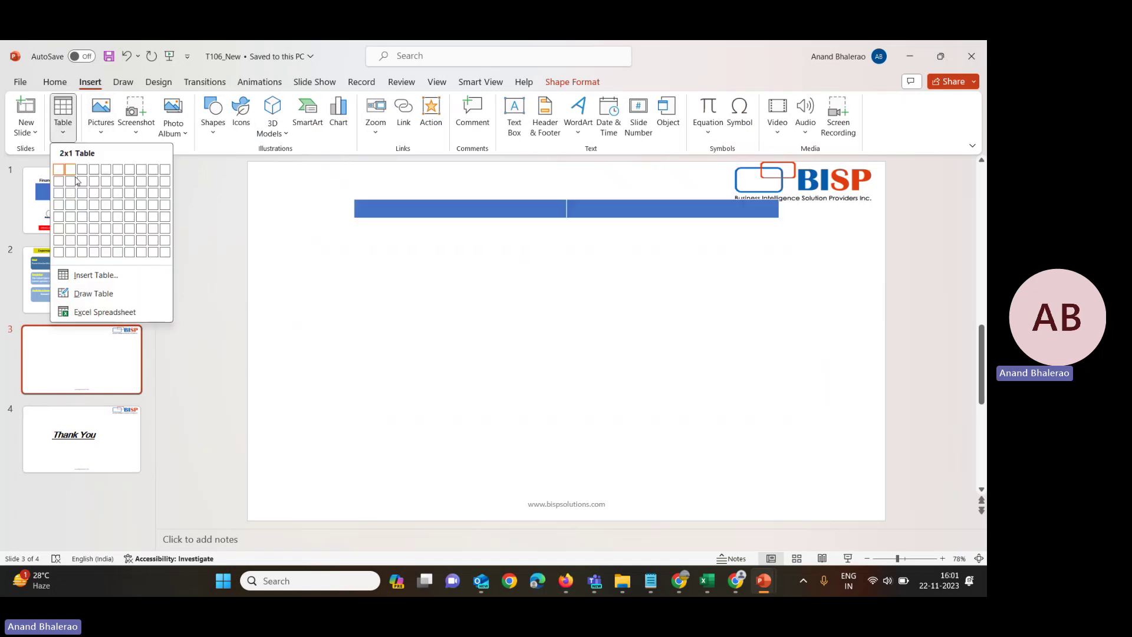
{"action": "left_click", "coordinate": [62, 183]}
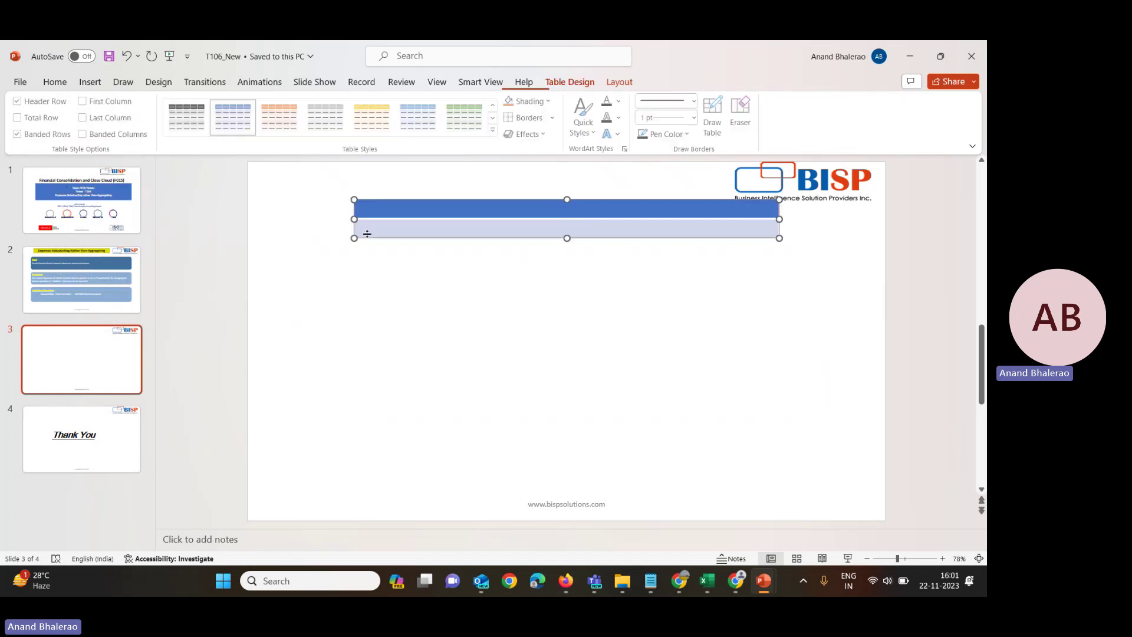
Switch to Firefox and capture a screen snip of member 5500100's properties down to the Consol operator under Plan Type.
{"action": "key", "text": "alt+Tab"}
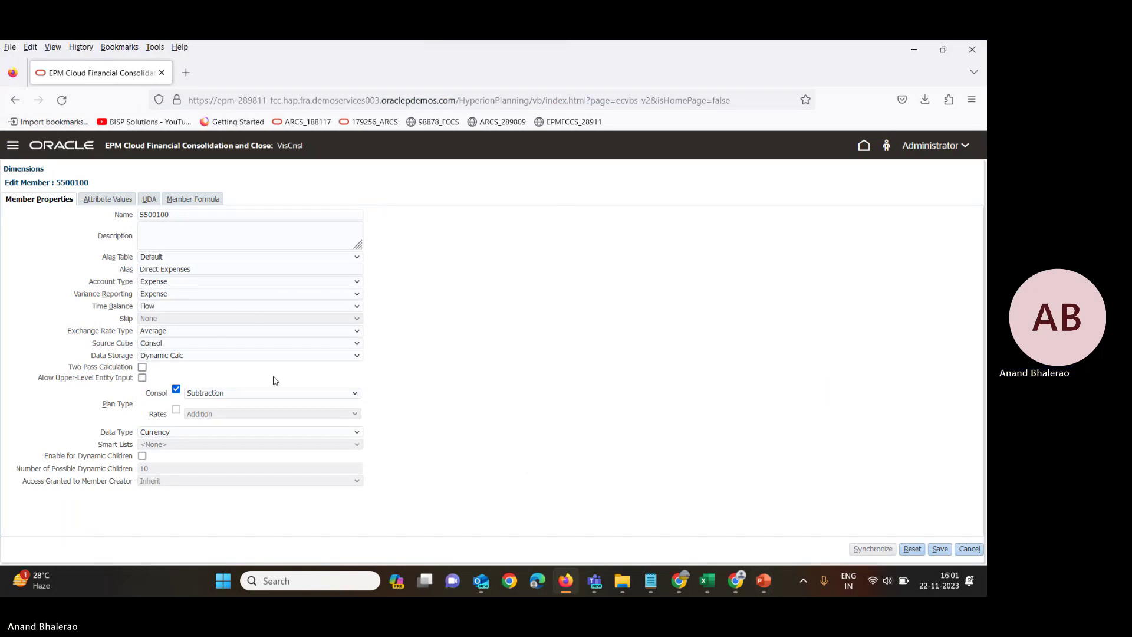
{"action": "key", "text": "super+shift+s"}
{"action": "left_click_drag", "start_coordinate": [2, 164], "coordinate": [364, 409]}
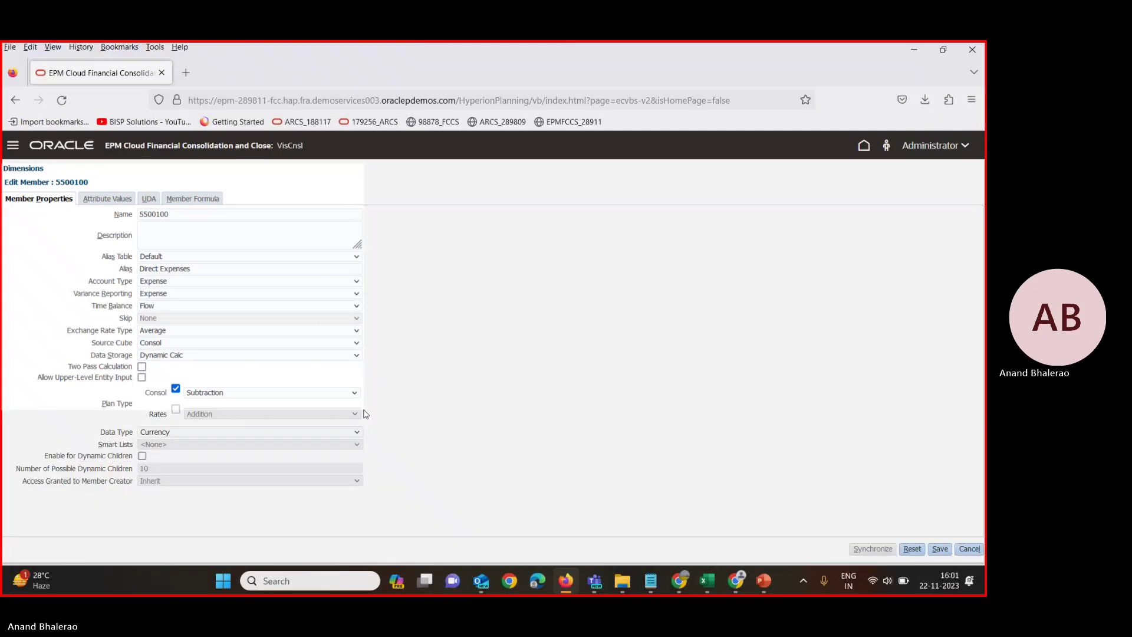
Switch to the T106_New presentation, paste the member properties snip on slide 3 and place it below the table on the slide's left side.
{"action": "left_click", "coordinate": [771, 582]}
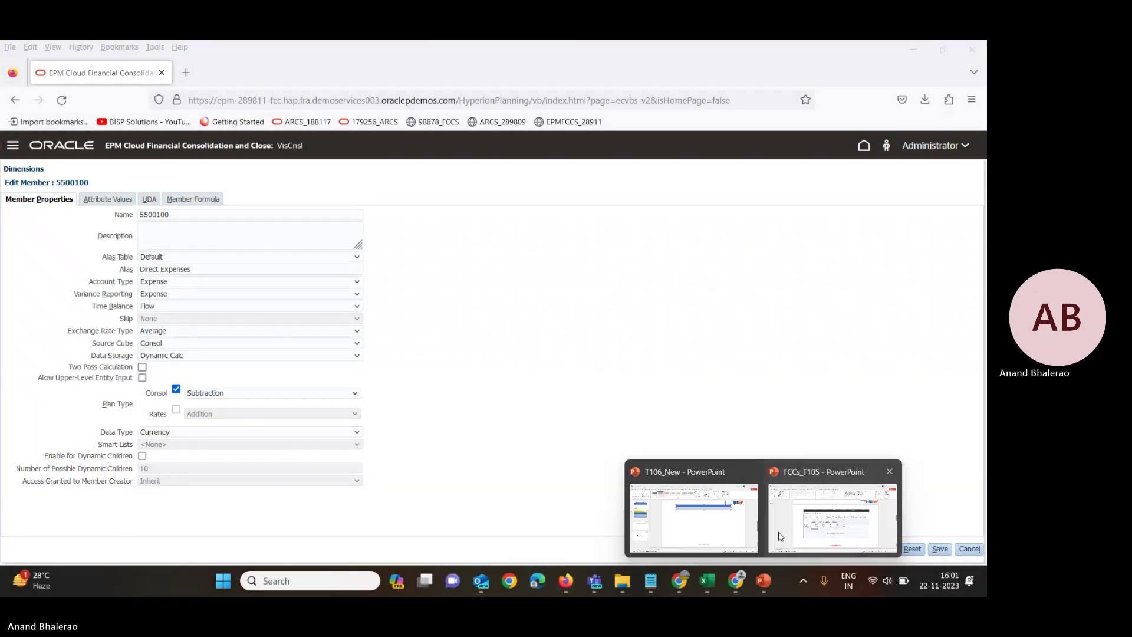
{"action": "left_click", "coordinate": [842, 517]}
{"action": "left_click", "coordinate": [734, 527]}
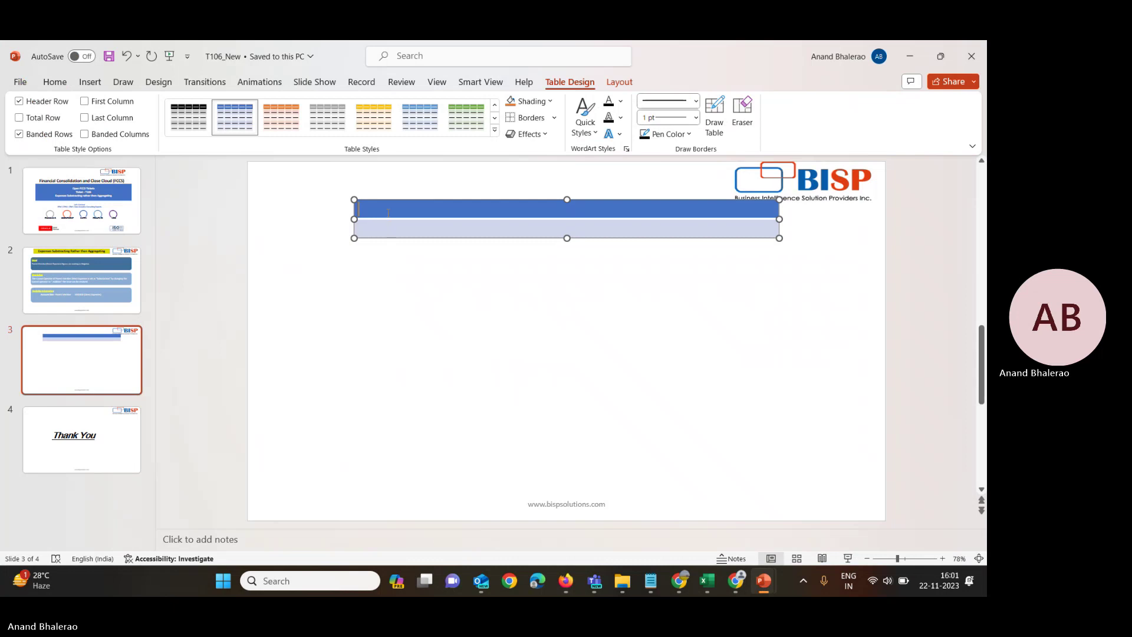
{"action": "key", "text": "ctrl+v"}
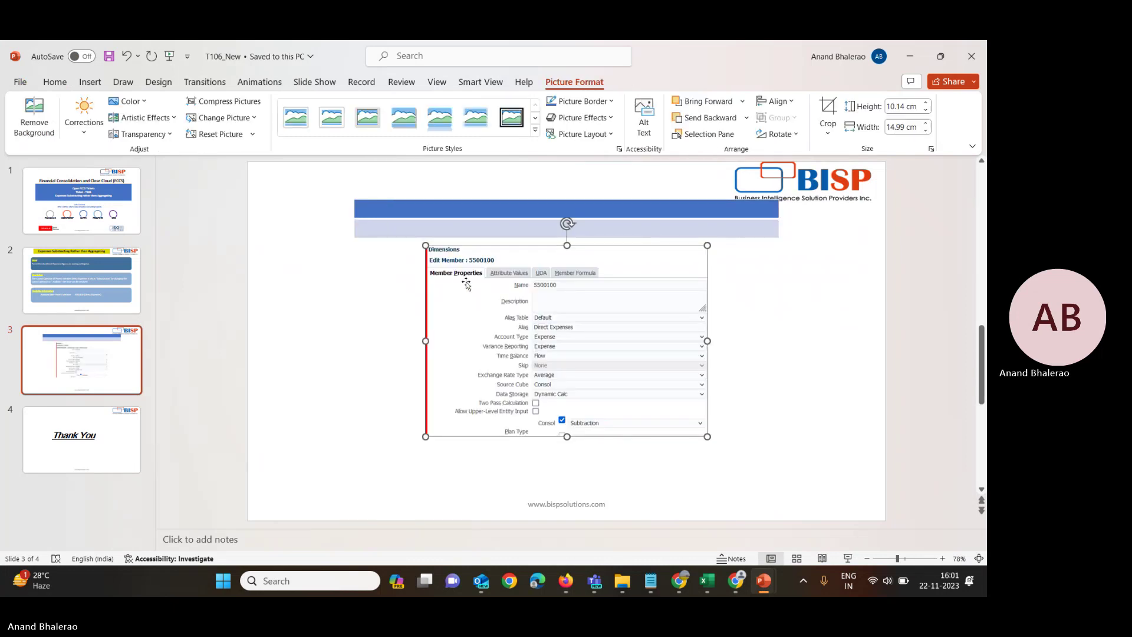
{"action": "left_click_drag", "start_coordinate": [463, 285], "coordinate": [303, 292]}
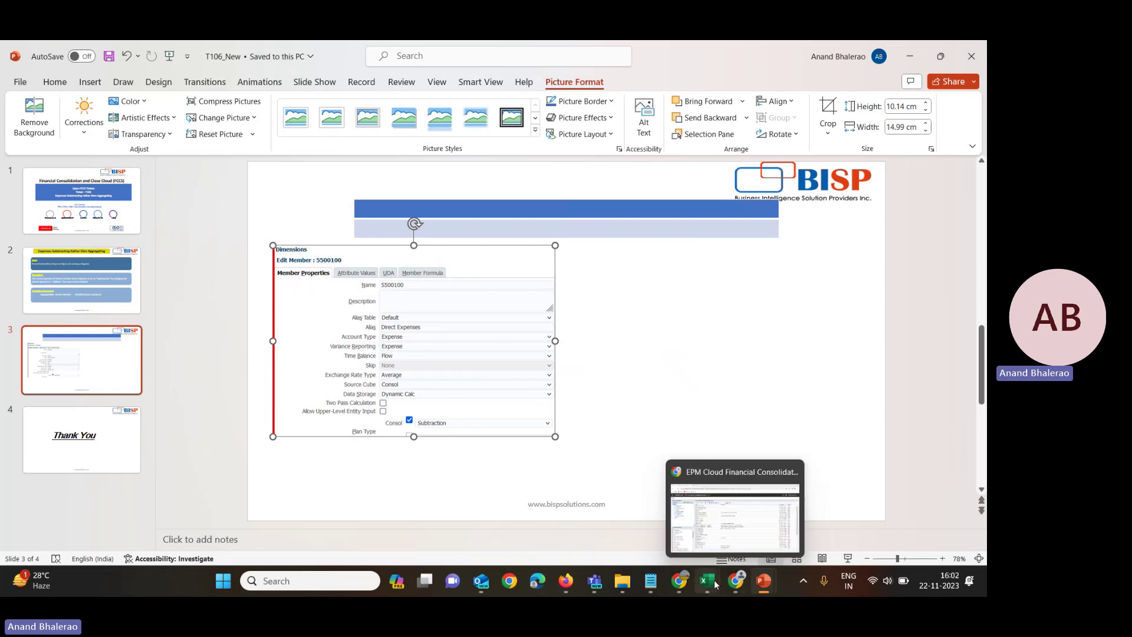
Switch to the SV_Ticket workbook, enter 1000 each for Canada's DirectWages, Directmaterial and Directpower on sheet T106, and submit the data.
{"action": "mouse_move", "coordinate": [707, 580]}
{"action": "left_click", "coordinate": [727, 509]}
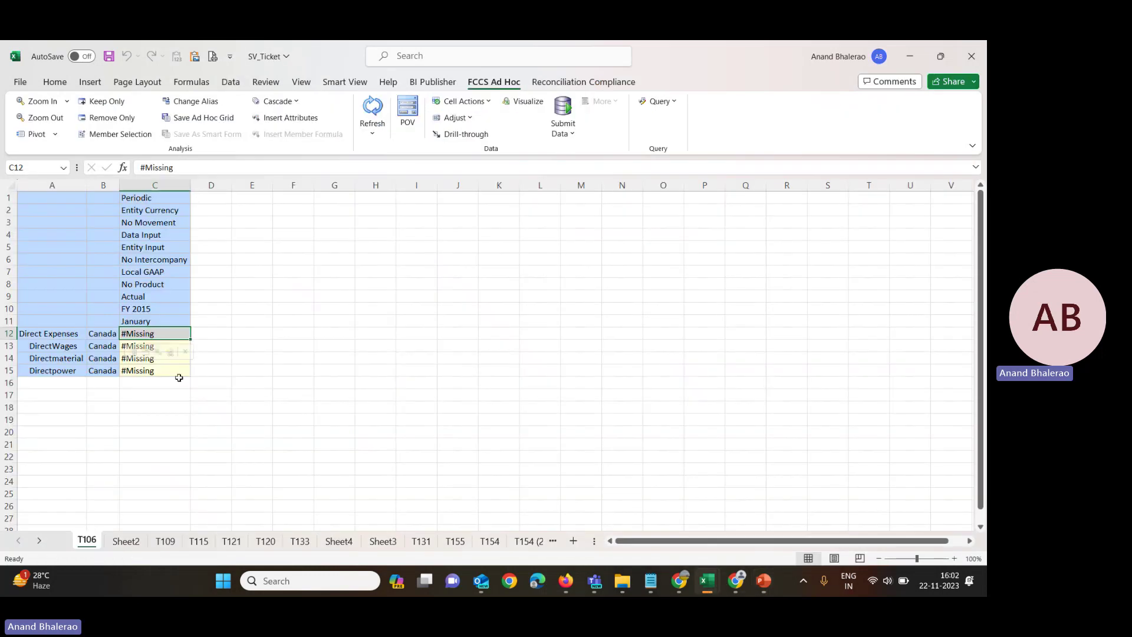
{"action": "left_click", "coordinate": [157, 345]}
{"action": "type", "text": "10"}
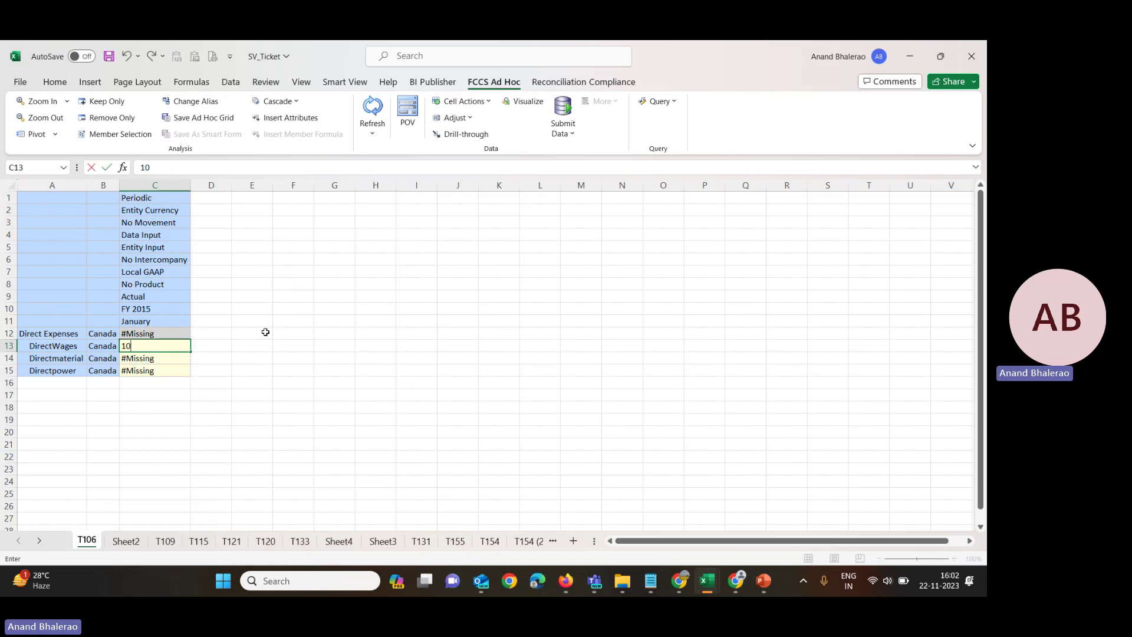
{"action": "type", "text": "00"}
{"action": "key", "text": "Return"}
{"action": "type", "text": "100"}
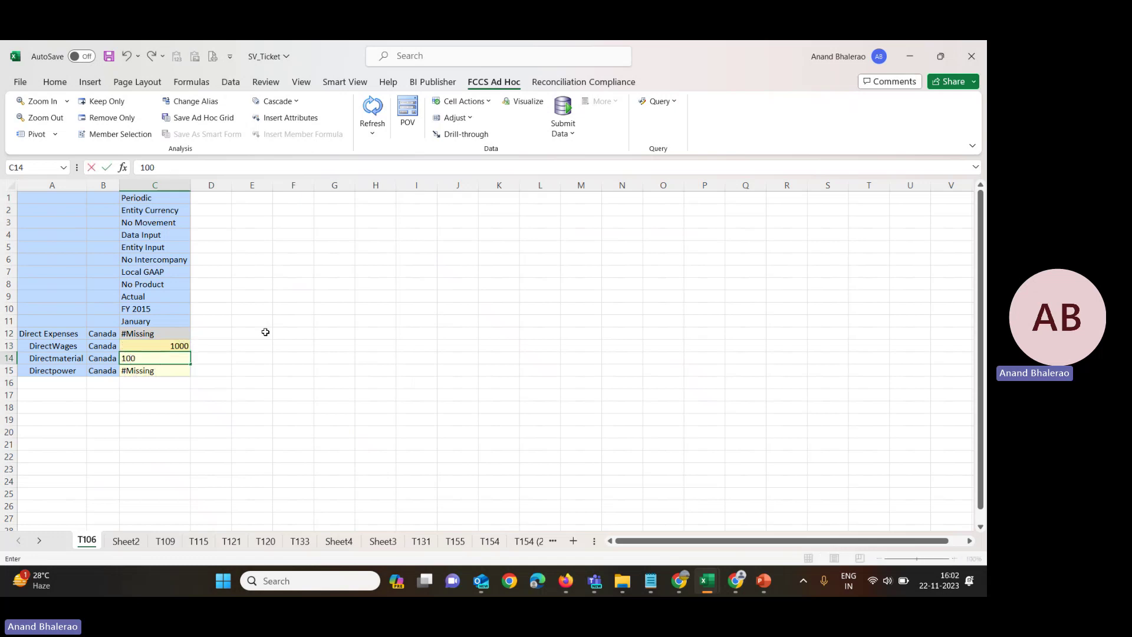
{"action": "type", "text": "0"}
{"action": "key", "text": "Return"}
{"action": "type", "text": "1000"}
{"action": "key", "text": "Return"}
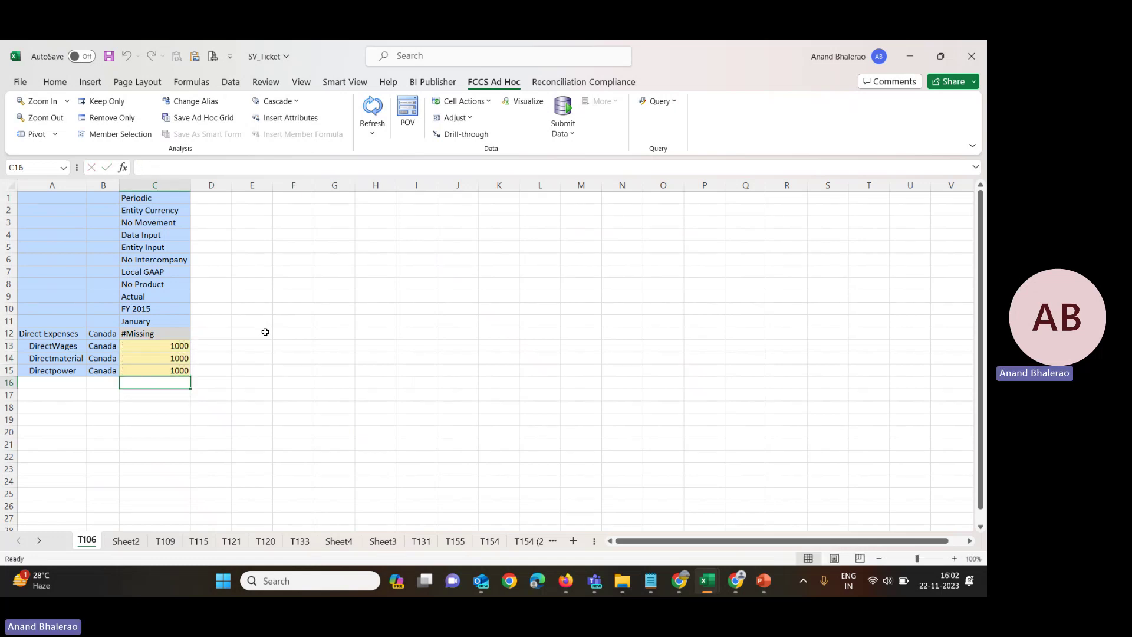
{"action": "key", "text": "Up"}
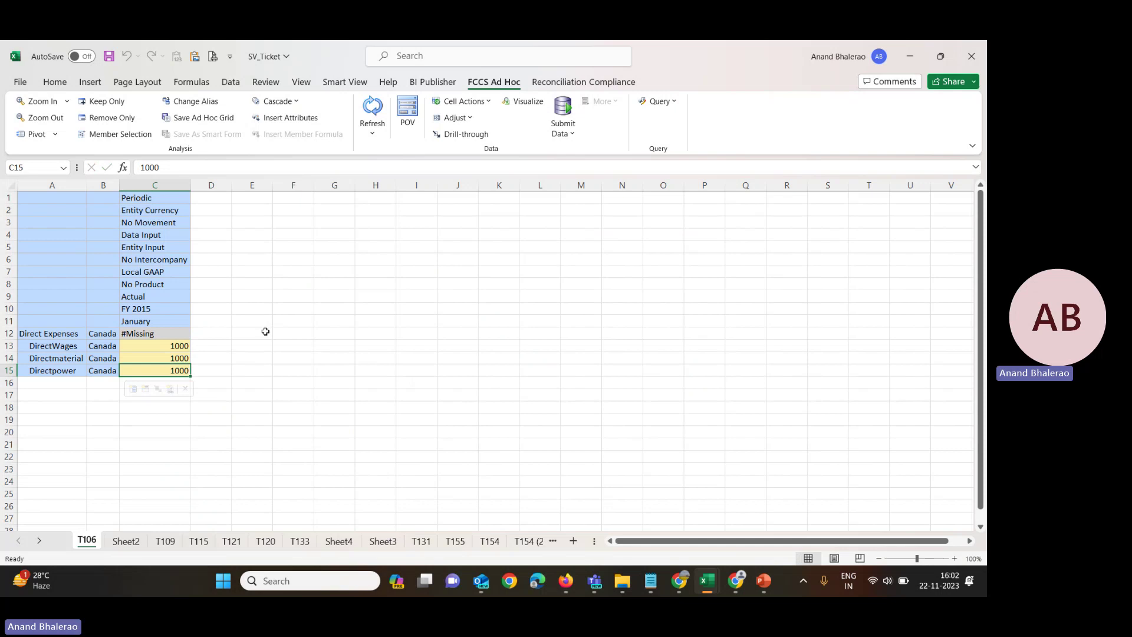
{"action": "left_click", "coordinate": [562, 109]}
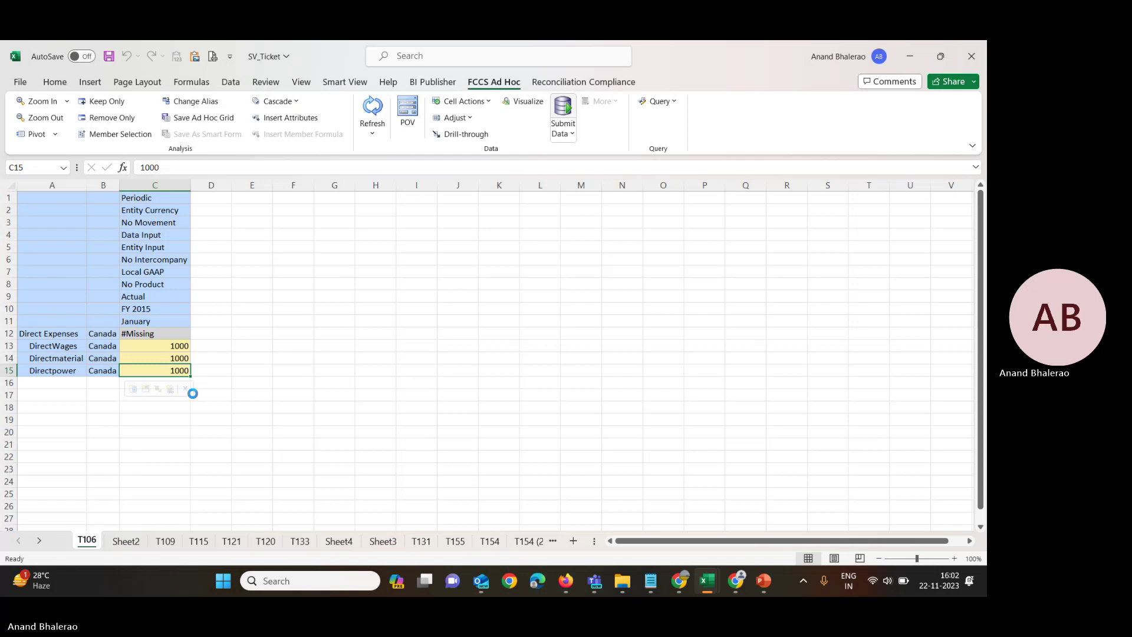
{"action": "left_click", "coordinate": [168, 336]}
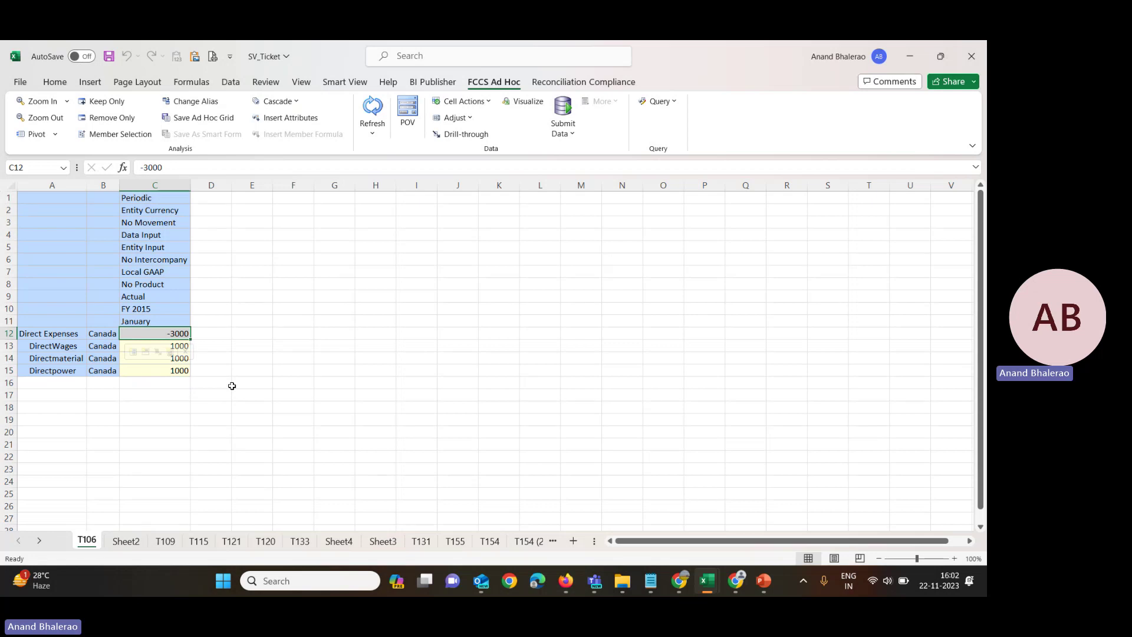
Highlight Canada's Direct Expenses value in yellow and capture a screen snip of the T106 ad hoc grid.
{"action": "key", "text": "super+shift+s"}
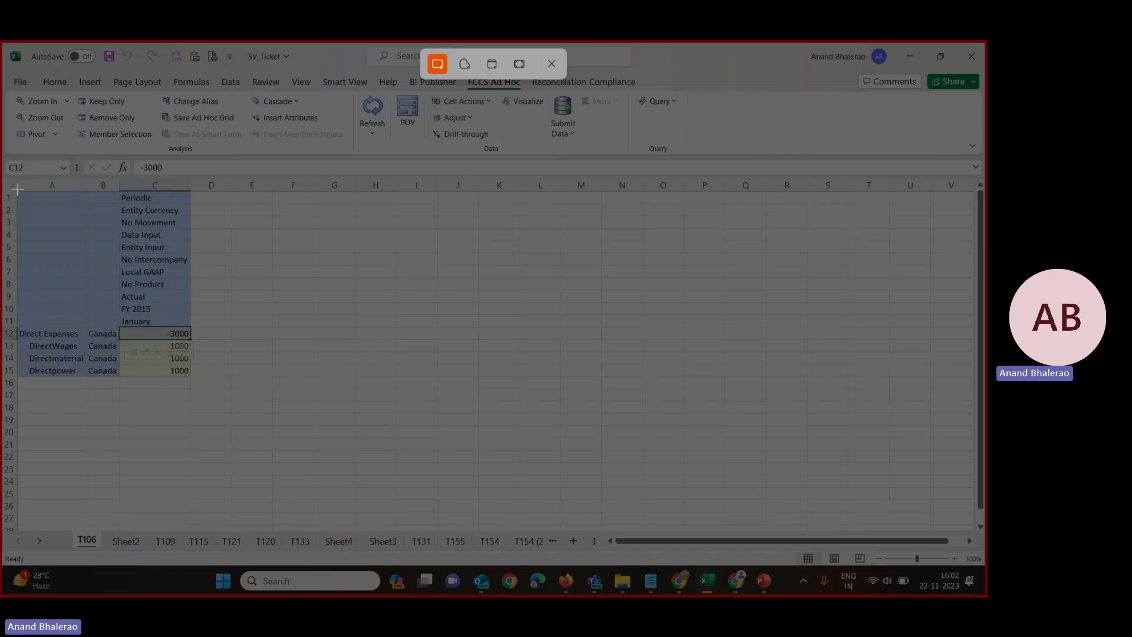
{"action": "left_click_drag", "start_coordinate": [17, 189], "coordinate": [171, 395]}
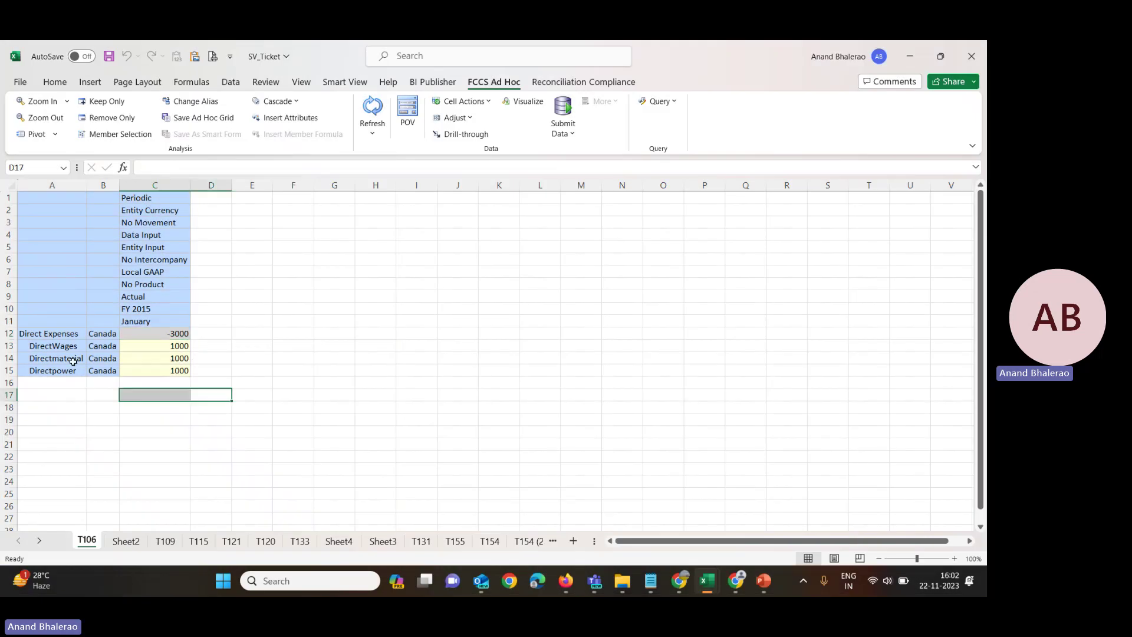
{"action": "left_click", "coordinate": [147, 336]}
{"action": "left_click", "coordinate": [55, 81]}
{"action": "left_click", "coordinate": [217, 126]}
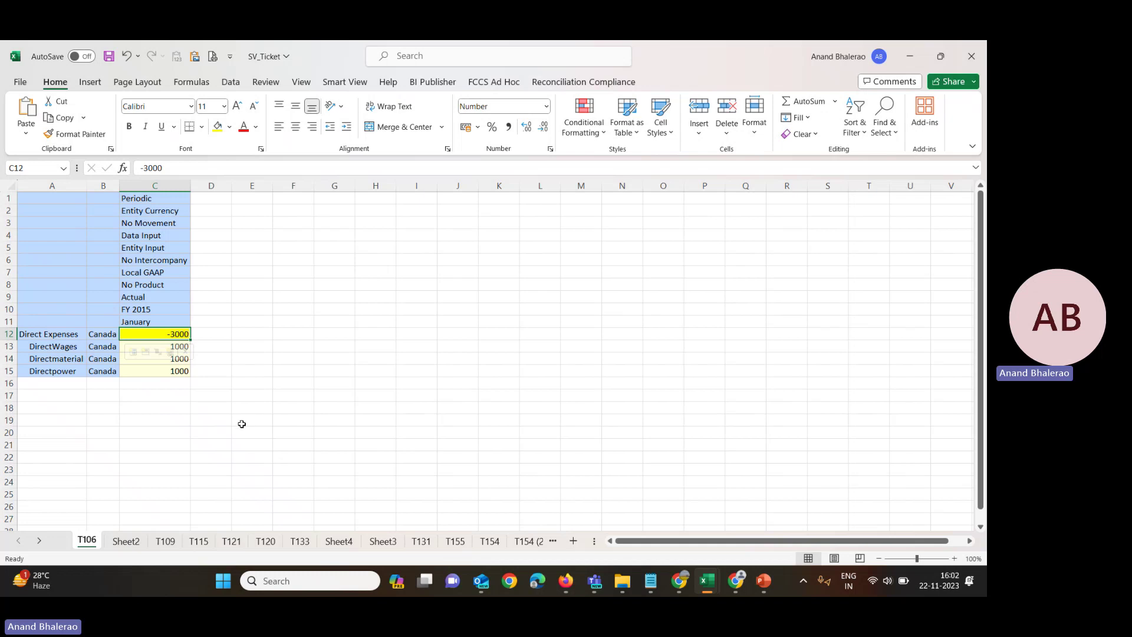
{"action": "key", "text": "super+shift+s"}
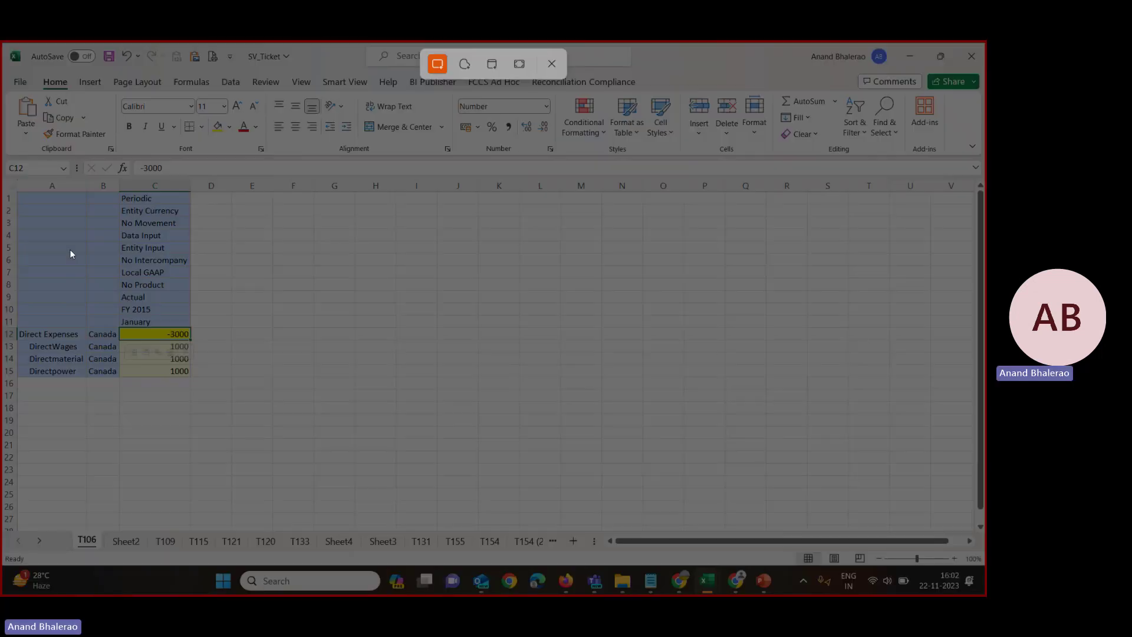
{"action": "left_click_drag", "start_coordinate": [16, 192], "coordinate": [195, 381]}
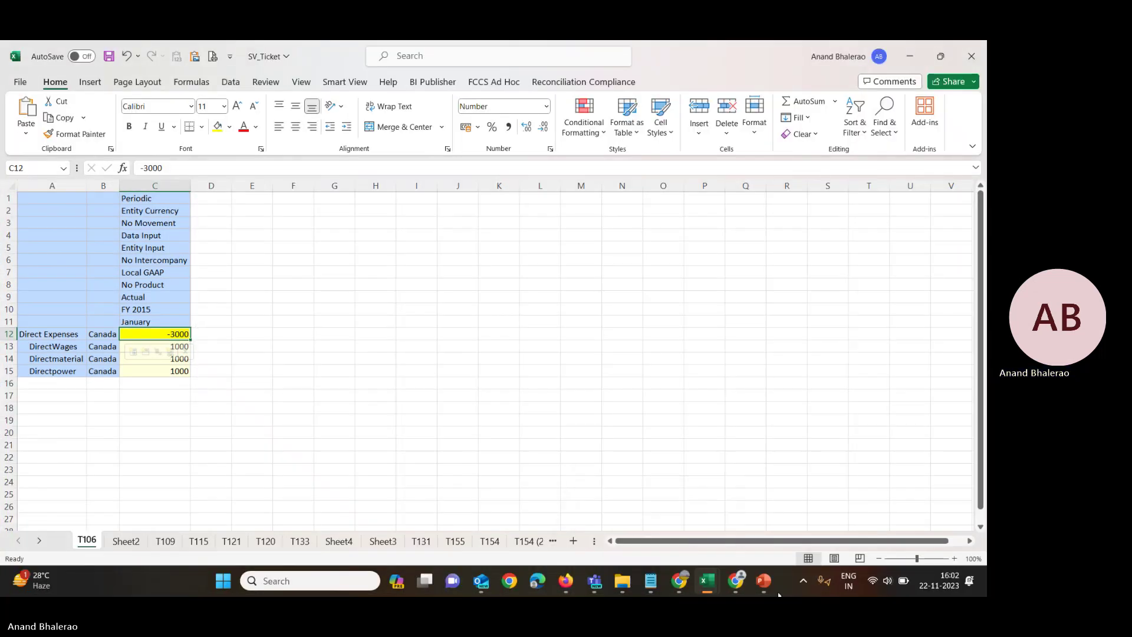
Switch to the T106_New presentation and paste the T106 grid snip on slide 3.
{"action": "left_click", "coordinate": [763, 581]}
{"action": "left_click", "coordinate": [832, 516]}
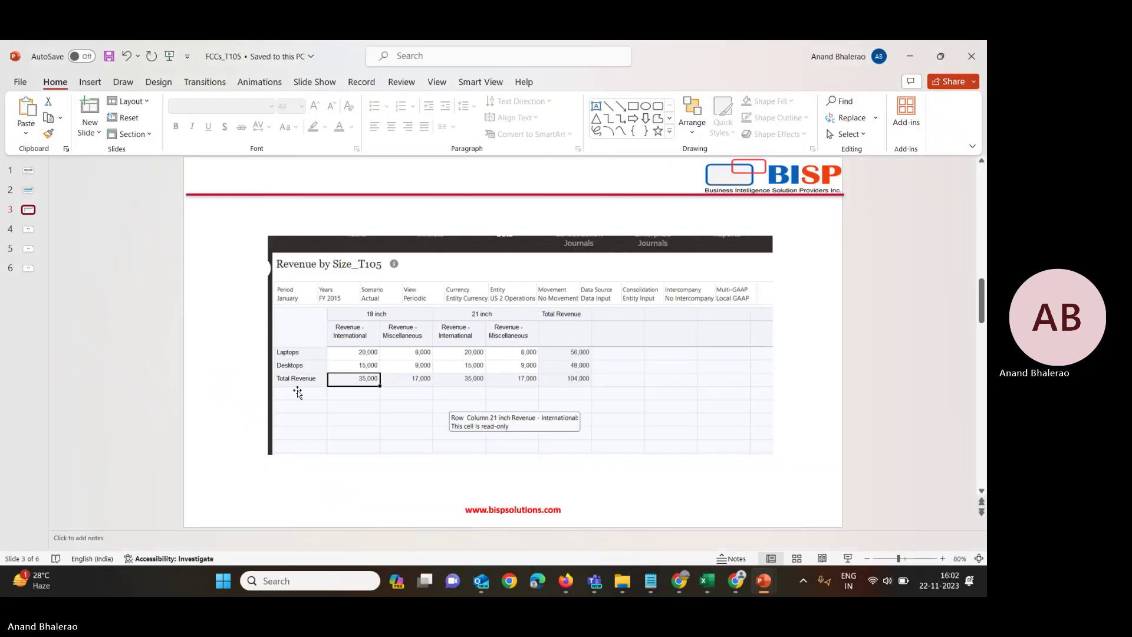
{"action": "mouse_move", "coordinate": [773, 586]}
{"action": "left_click", "coordinate": [736, 513]}
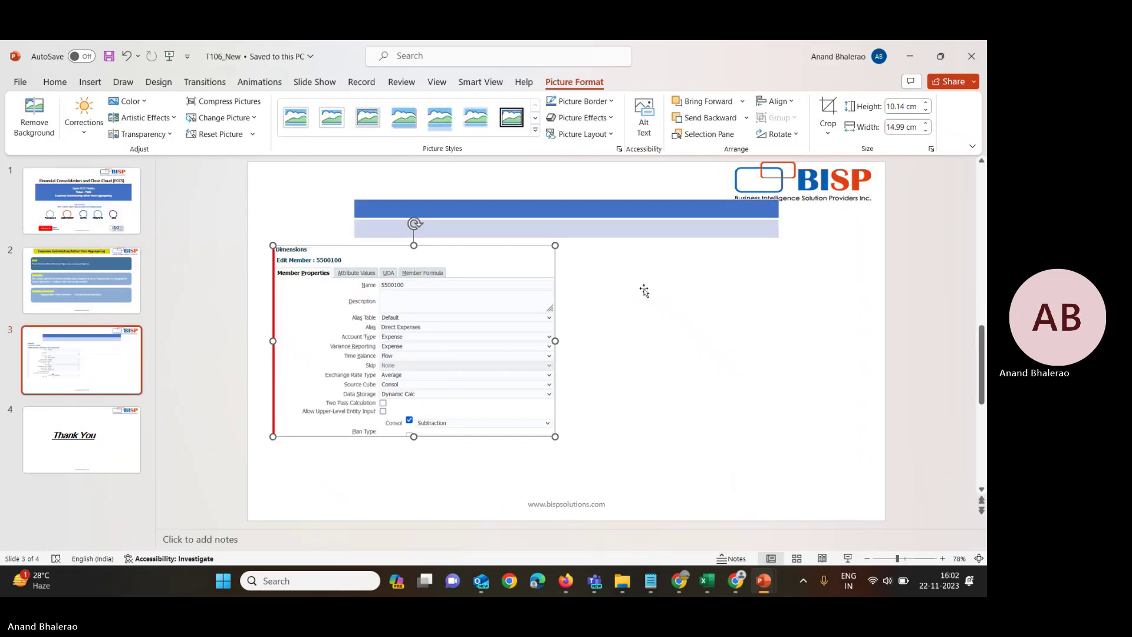
{"action": "left_click", "coordinate": [642, 291]}
{"action": "key", "text": "ctrl+v"}
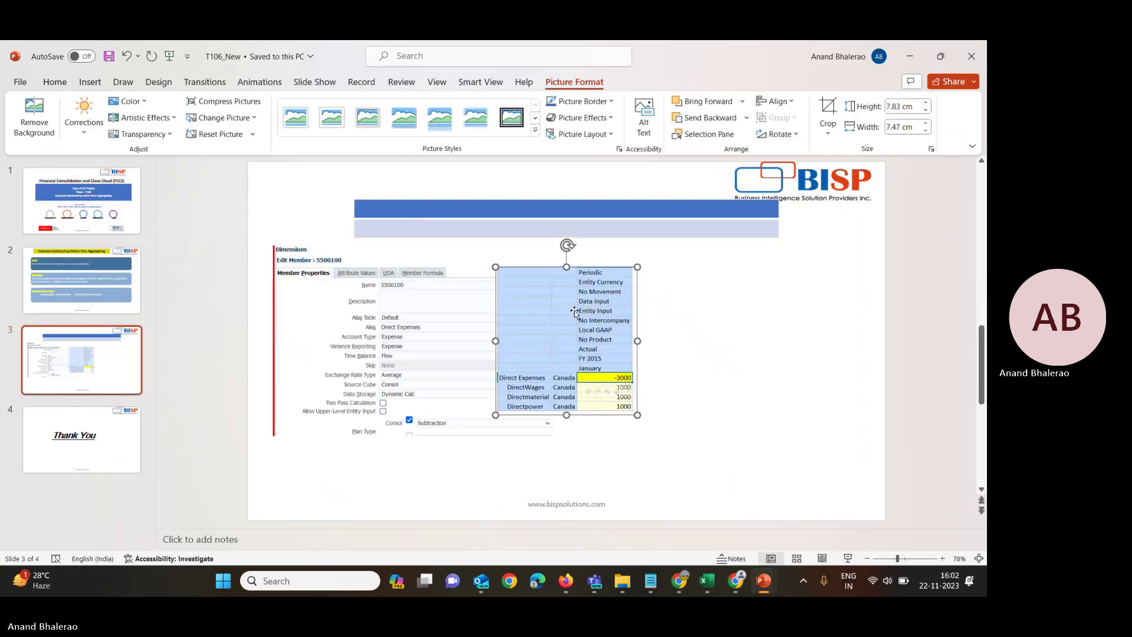
Place the T106 grid snip on slide 3 to the right of the member properties snip.
{"action": "left_click_drag", "start_coordinate": [591, 312], "coordinate": [717, 316]}
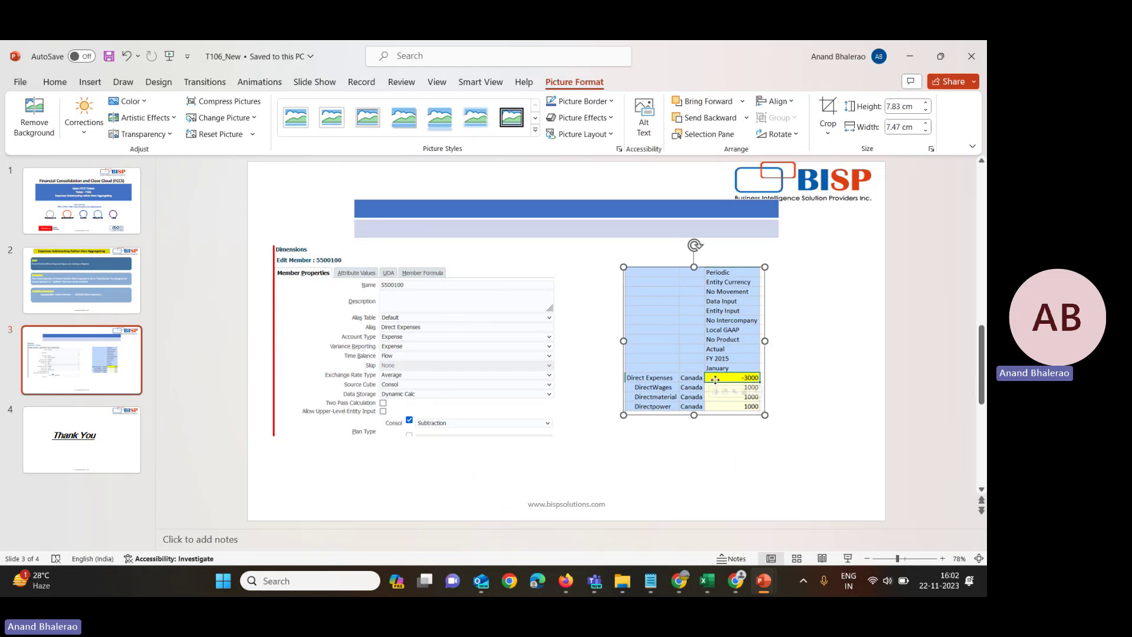
{"action": "left_click_drag", "start_coordinate": [716, 380], "coordinate": [720, 380]}
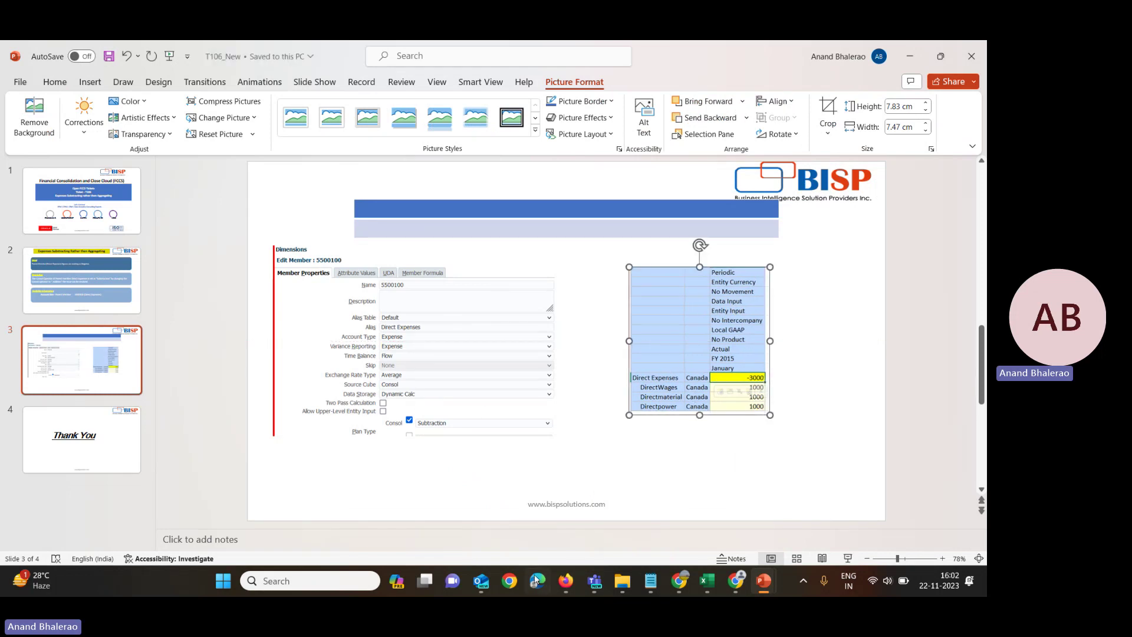
Switch to FCCS in Firefox, set the Consol plan type operator of member 5500100 Direct Expenses to Addition, and save the member.
{"action": "mouse_move", "coordinate": [565, 581]}
{"action": "left_click", "coordinate": [564, 528]}
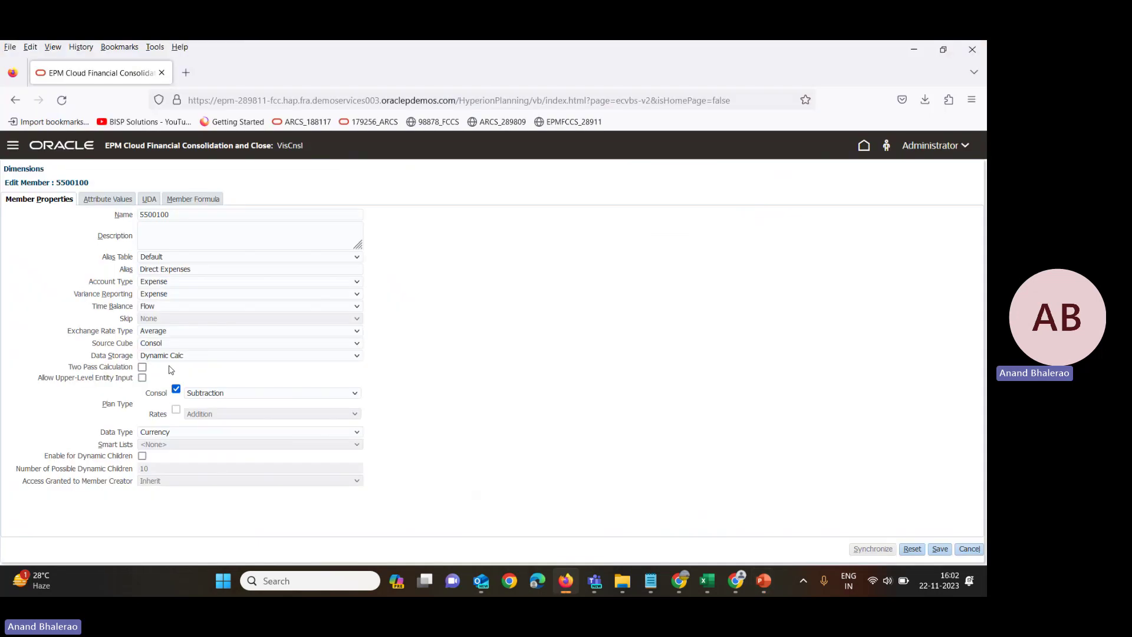
{"action": "left_click", "coordinate": [354, 393]}
{"action": "left_click", "coordinate": [224, 409]}
{"action": "left_click", "coordinate": [940, 549]}
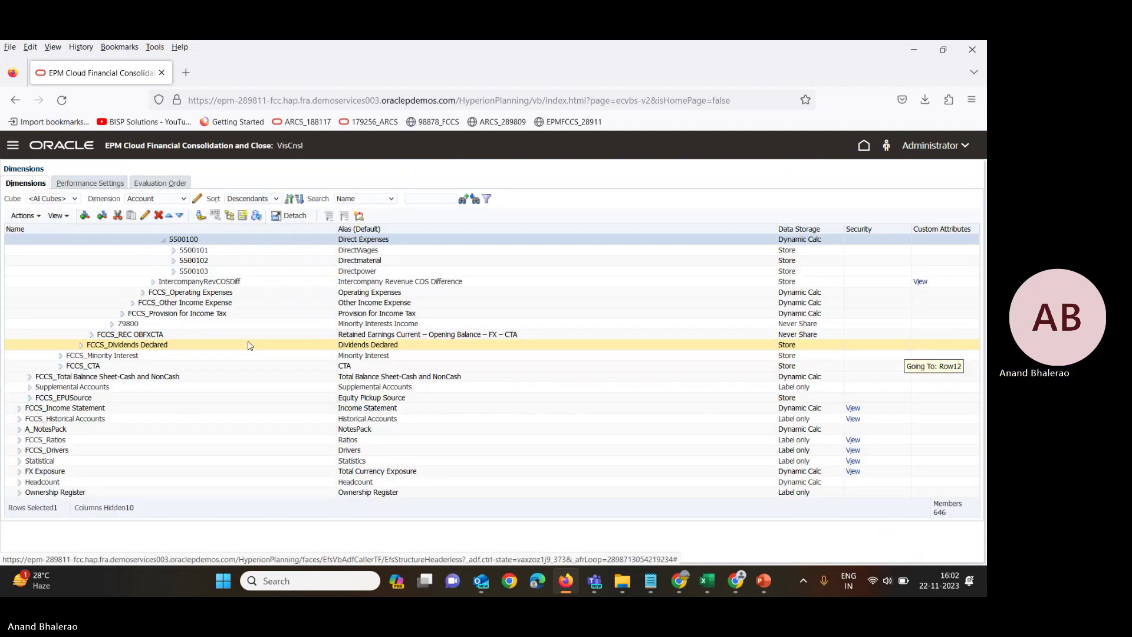
Run a cube refresh from the Account dimension to apply the saved member change.
{"action": "scroll", "coordinate": [268, 237], "scroll_direction": "up", "scroll_amount": 10}
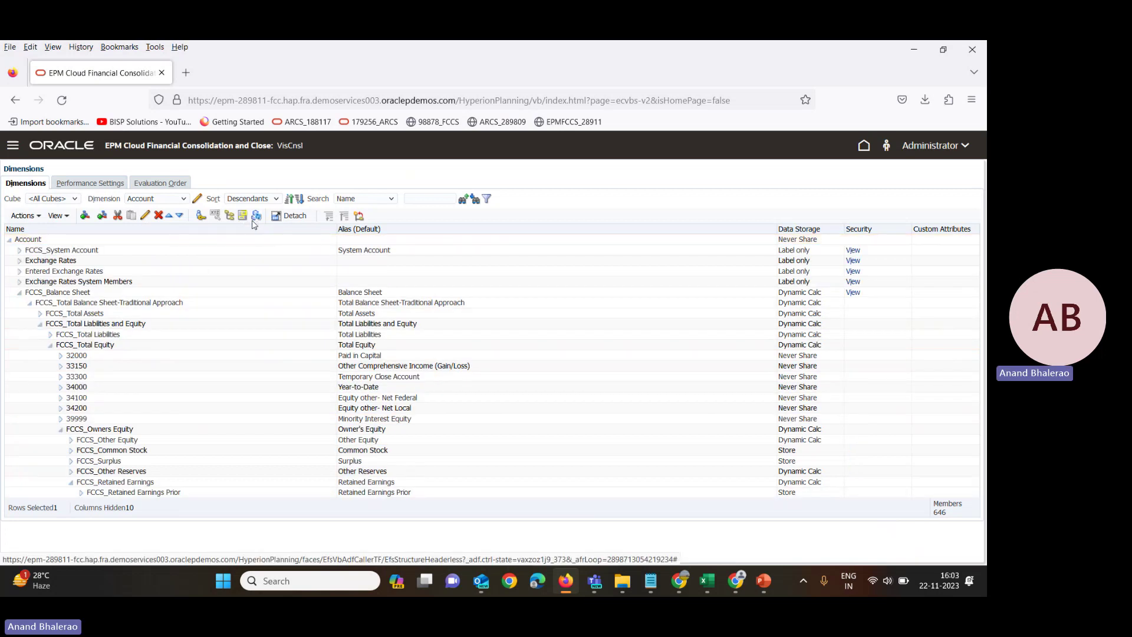
{"action": "left_click", "coordinate": [256, 216]}
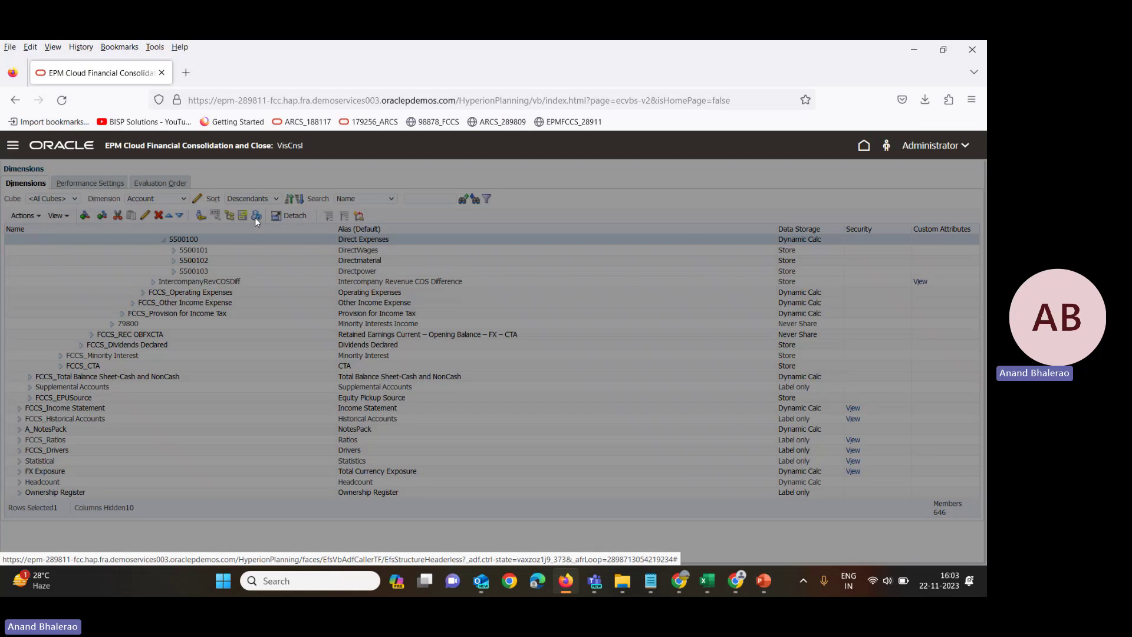
{"action": "left_click", "coordinate": [404, 290]}
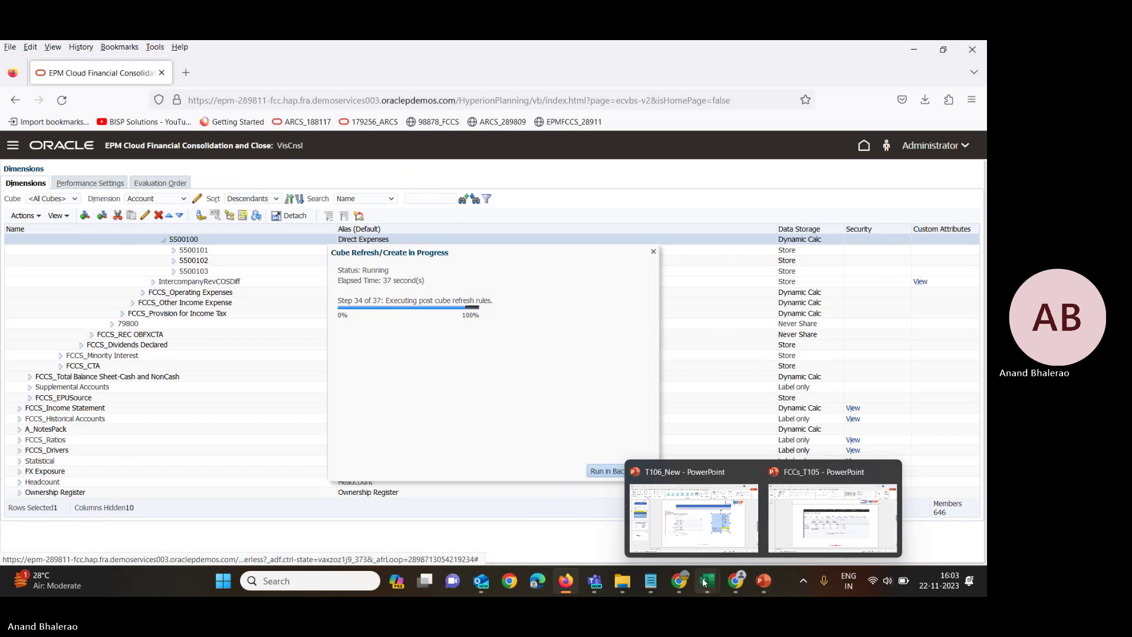
Switch to the T106_New presentation and delete the empty blue table from slide 3.
{"action": "mouse_move", "coordinate": [695, 583]}
{"action": "mouse_move", "coordinate": [763, 581]}
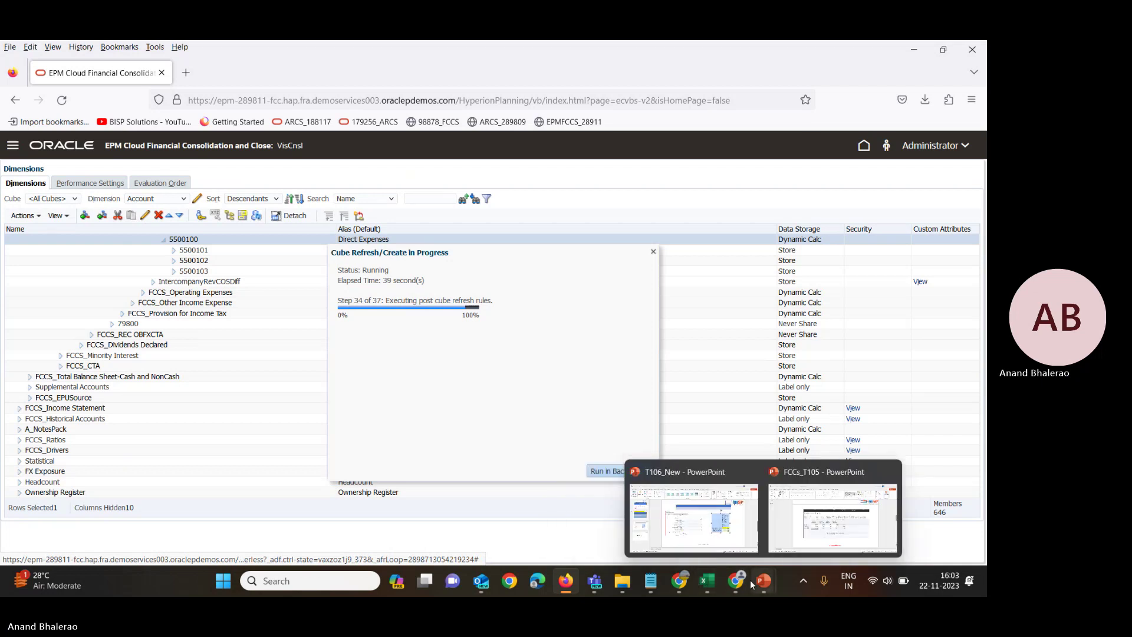
{"action": "left_click", "coordinate": [710, 521]}
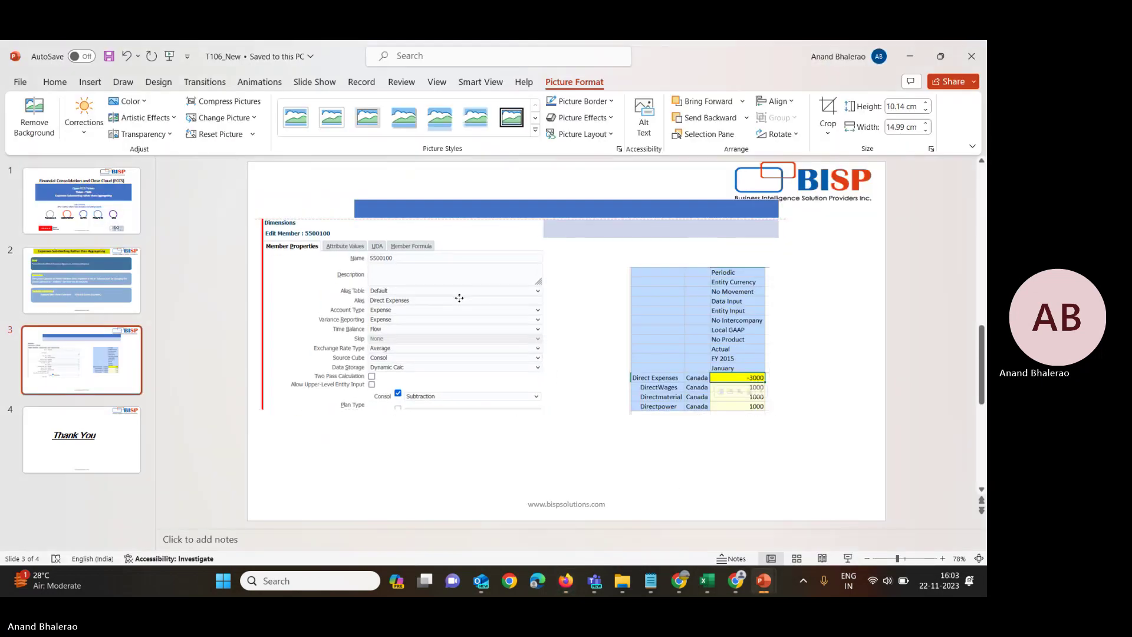
{"action": "left_click", "coordinate": [622, 213]}
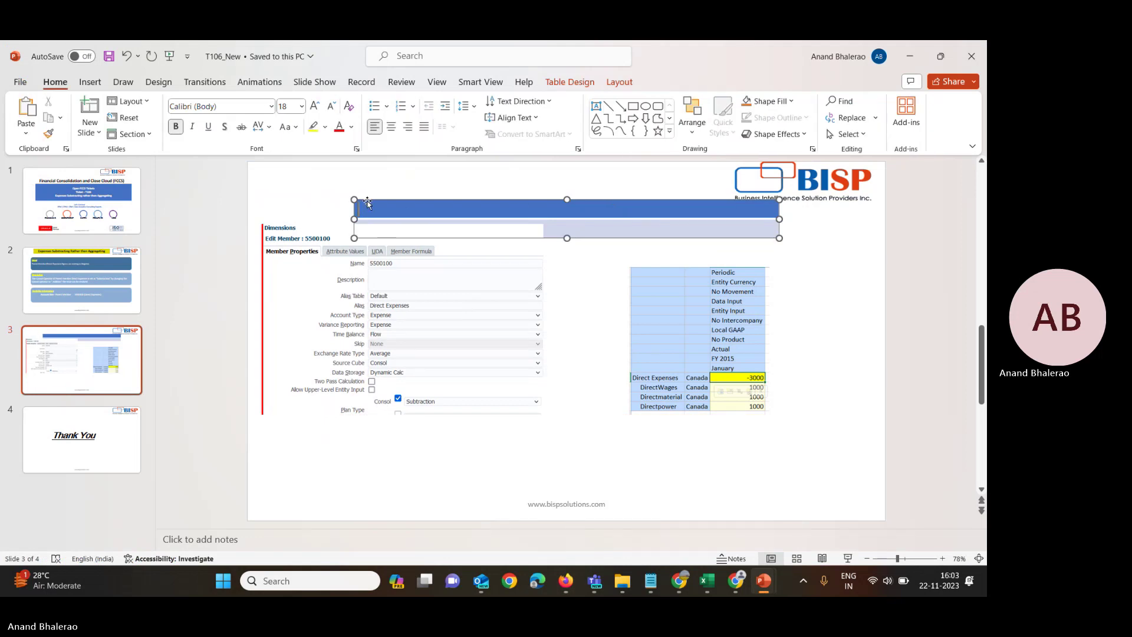
{"action": "left_click", "coordinate": [367, 203]}
{"action": "key", "text": "Delete"}
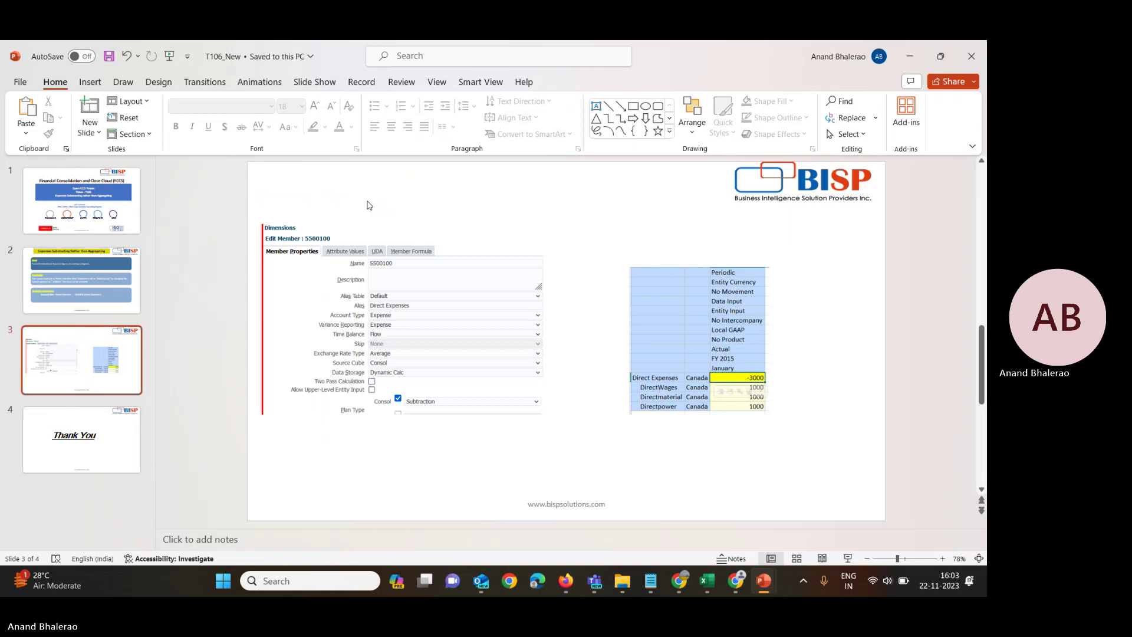
Move the member properties and grid snips to the upper part of slide 3 and scale both down.
{"action": "left_click_drag", "start_coordinate": [378, 247], "coordinate": [378, 221]}
{"action": "left_click", "coordinate": [705, 329]}
{"action": "left_click_drag", "start_coordinate": [706, 328], "coordinate": [709, 276]}
{"action": "left_click", "coordinate": [445, 348]}
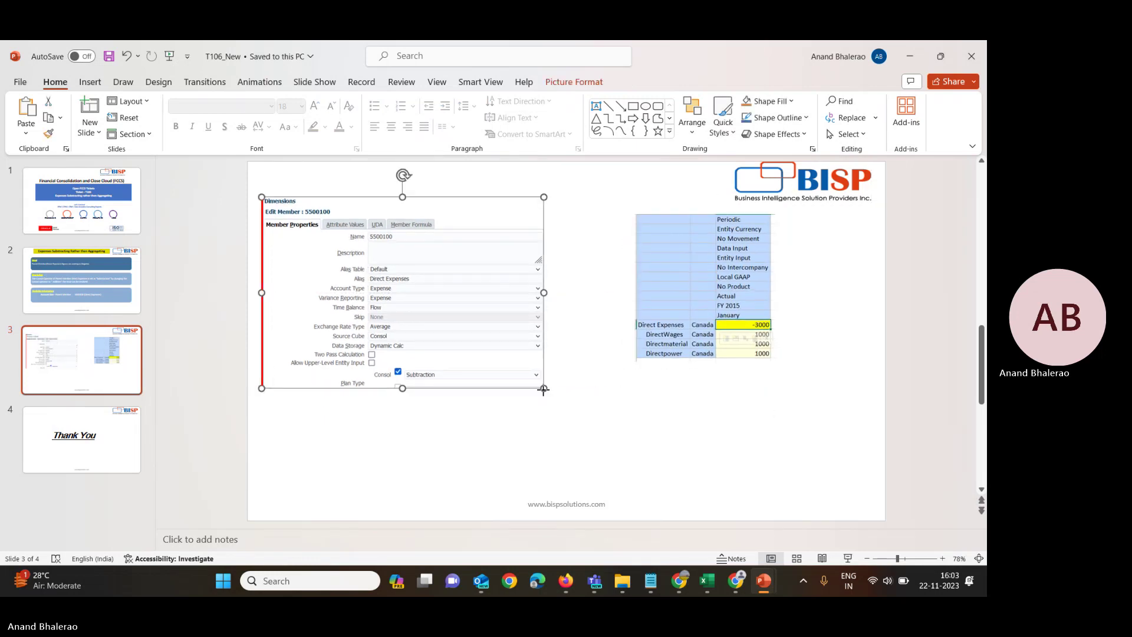
{"action": "left_click_drag", "start_coordinate": [540, 392], "coordinate": [467, 340]}
{"action": "left_click", "coordinate": [758, 288]}
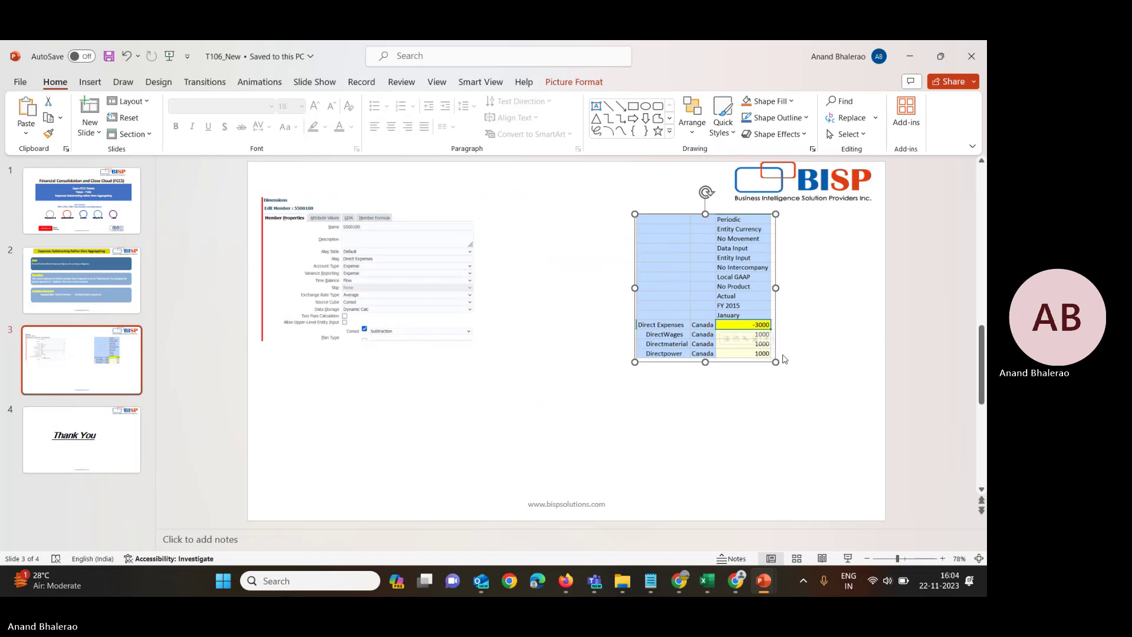
{"action": "left_click_drag", "start_coordinate": [776, 361], "coordinate": [691, 329]}
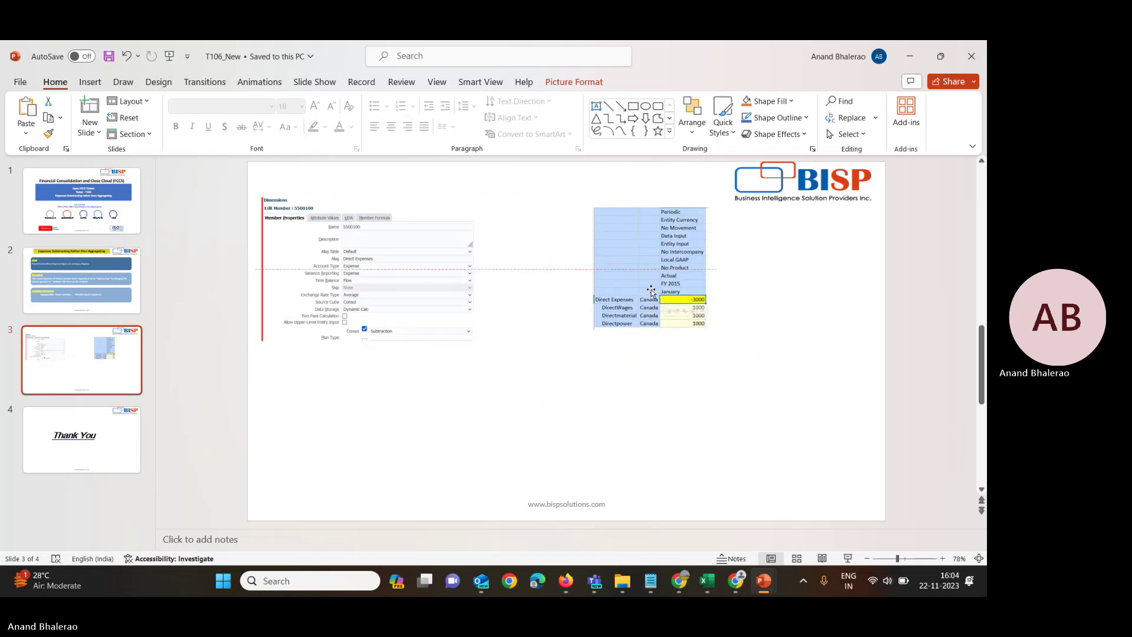
Switch back to FCCS in Firefox and finish the cube refresh.
{"action": "left_click", "coordinate": [566, 582]}
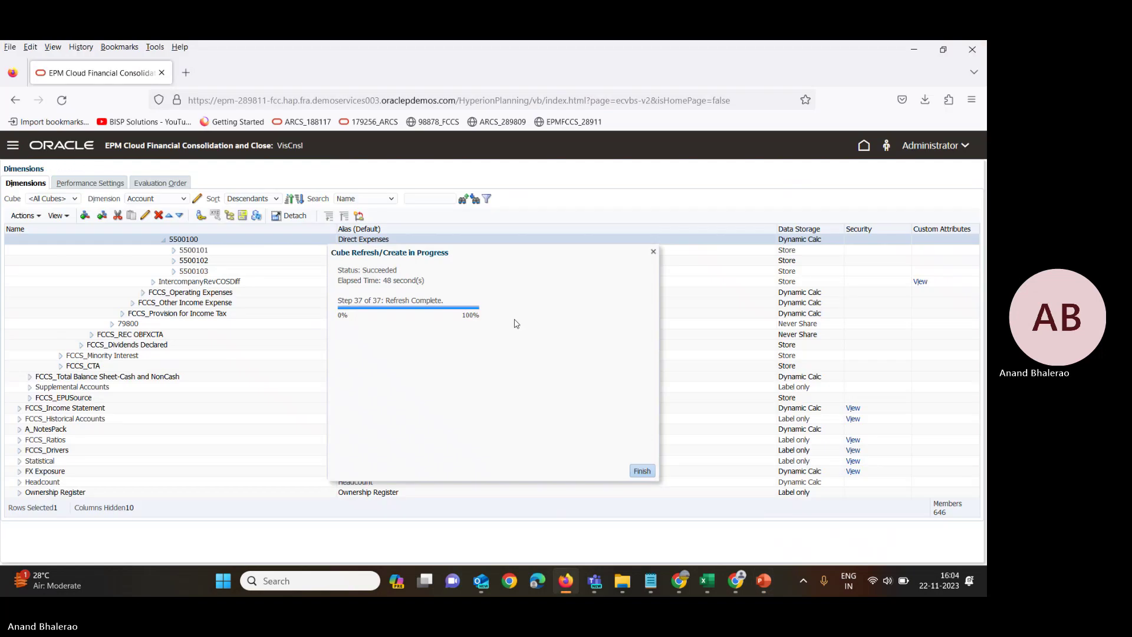
{"action": "left_click", "coordinate": [642, 472]}
Switch to the SV_Ticket workbook, clear Canada's DirectWages, Directmaterial and Directpower values on sheet T106, and submit the data.
{"action": "mouse_move", "coordinate": [711, 587]}
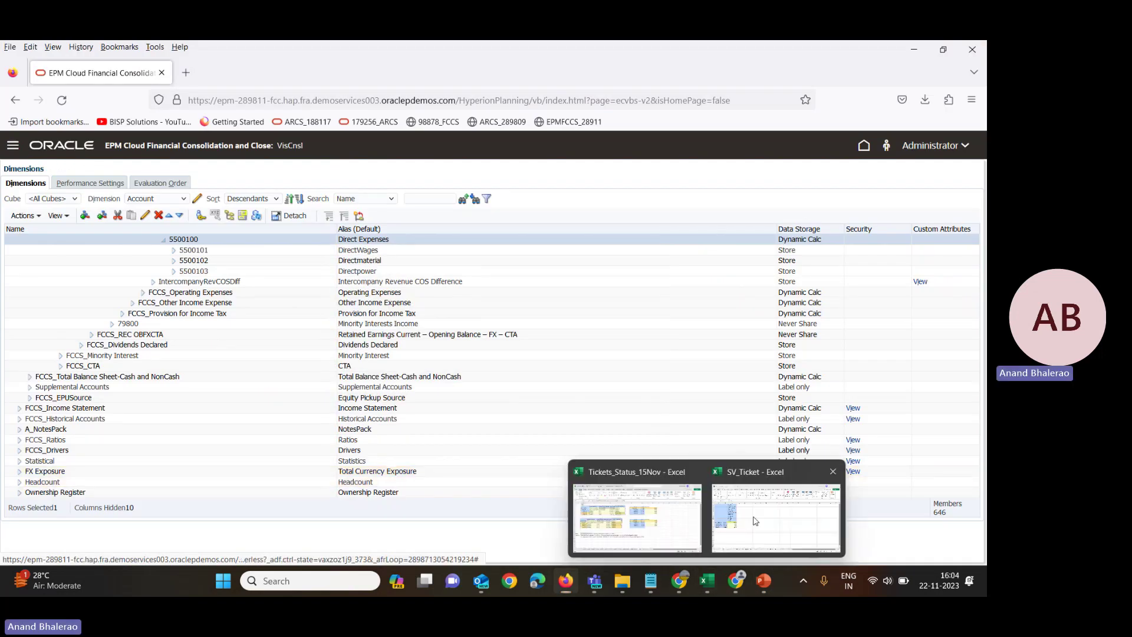
{"action": "left_click", "coordinate": [756, 522]}
{"action": "left_click", "coordinate": [252, 407]}
{"action": "left_click_drag", "start_coordinate": [174, 345], "coordinate": [170, 370]}
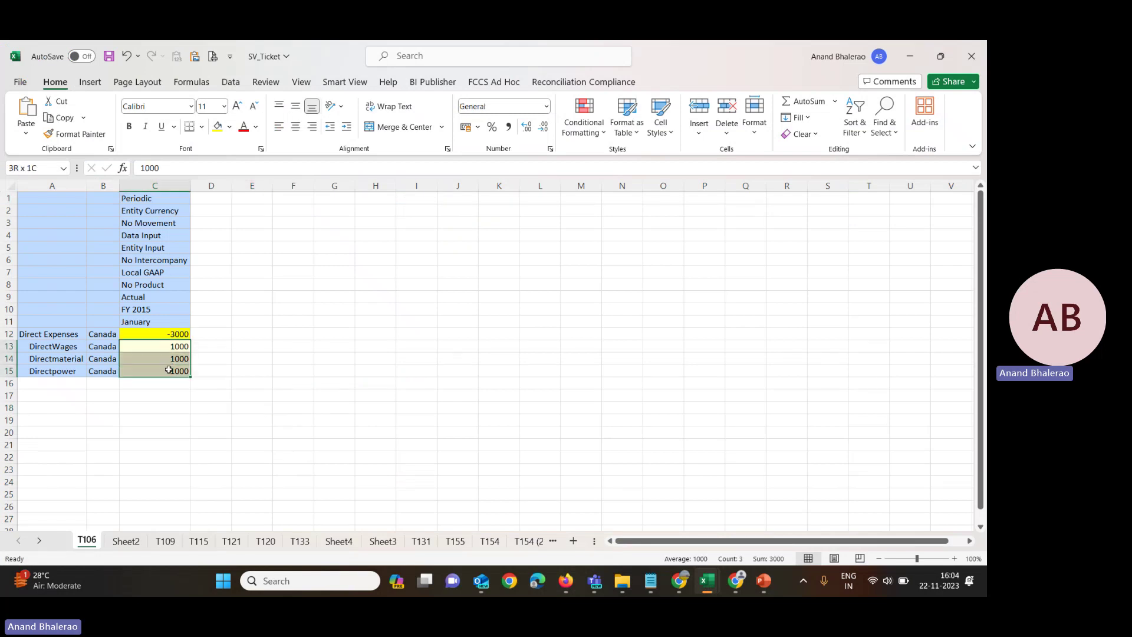
{"action": "key", "text": "Delete"}
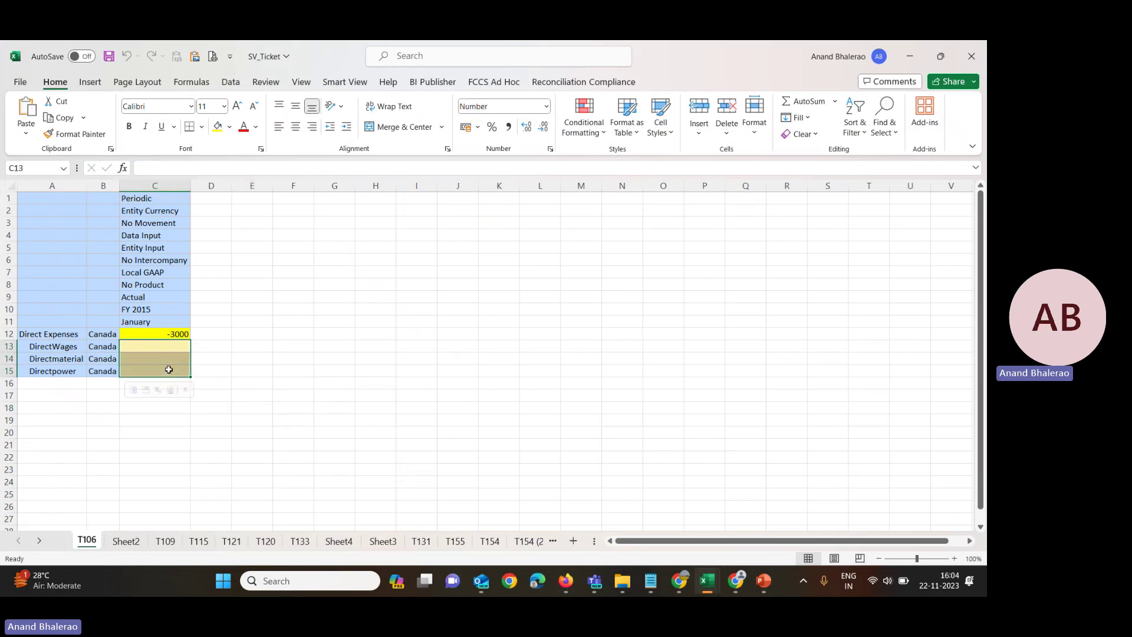
{"action": "left_click", "coordinate": [171, 358]}
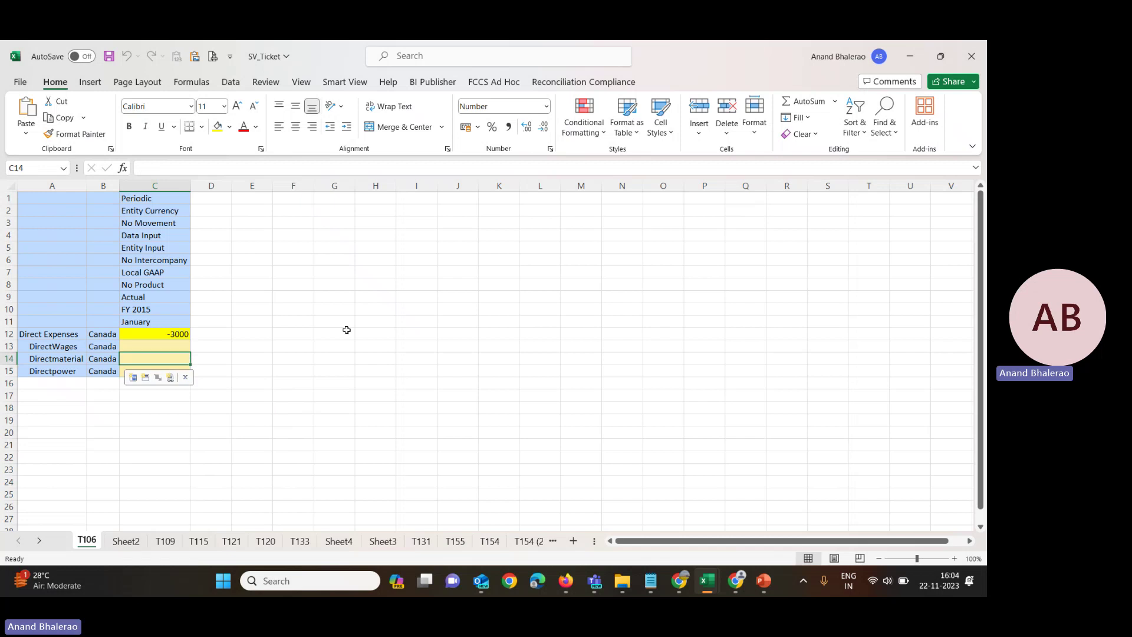
{"action": "left_click", "coordinate": [345, 82]}
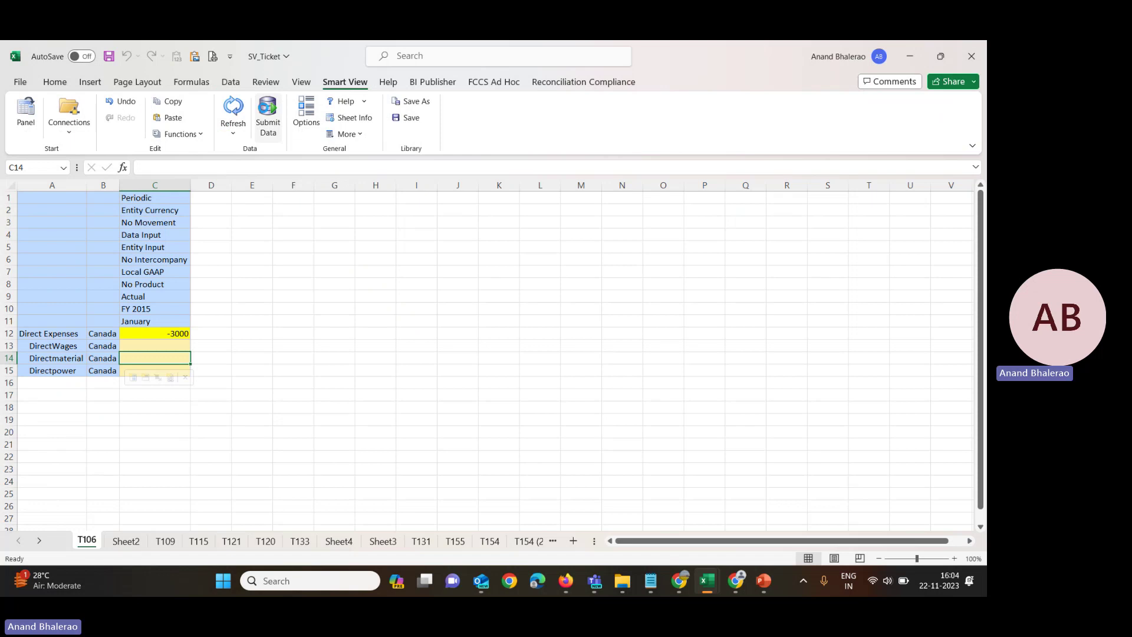
{"action": "left_click", "coordinate": [266, 114]}
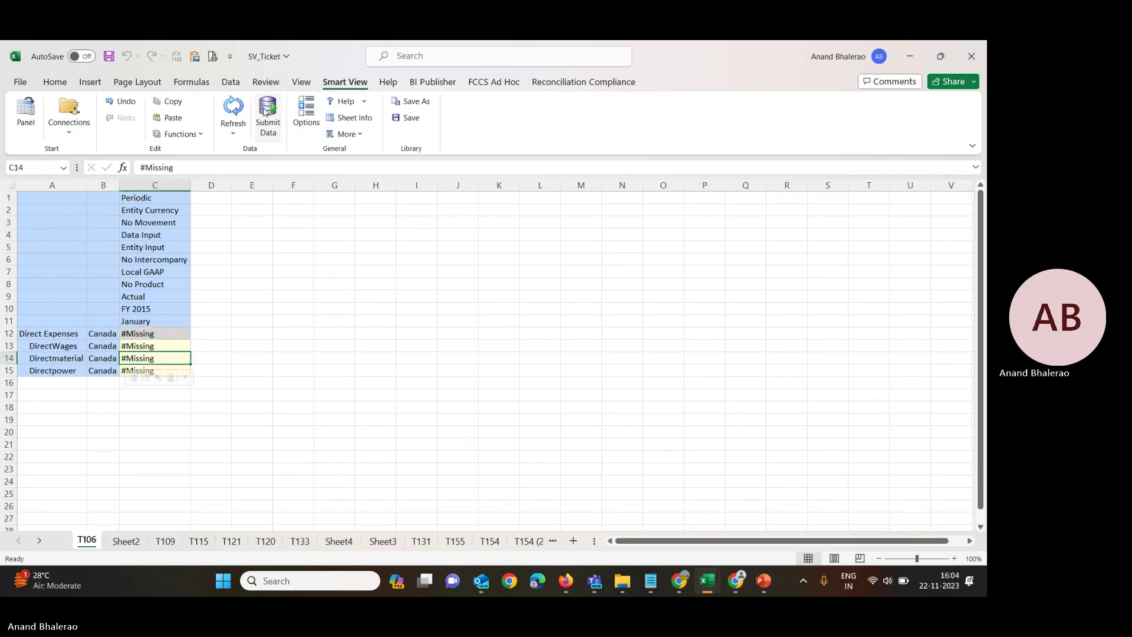
Enter 1000 in C13, C14 and C15 for Canada's DirectWages, Directmaterial and Directpower, and submit the data.
{"action": "key", "text": "Up"}
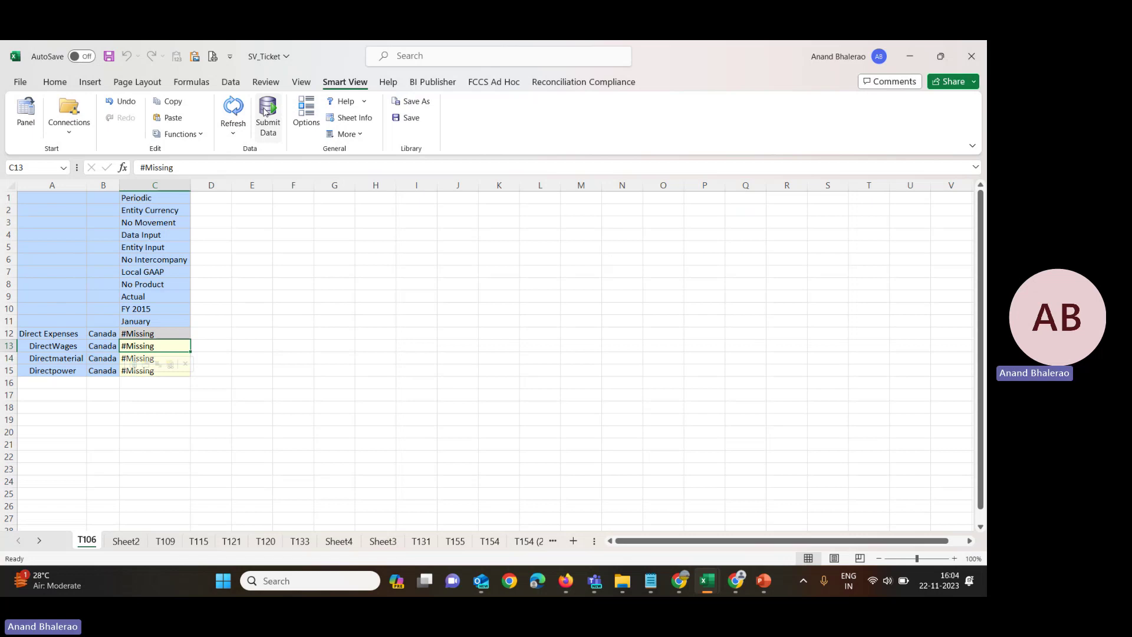
{"action": "type", "text": "1000"}
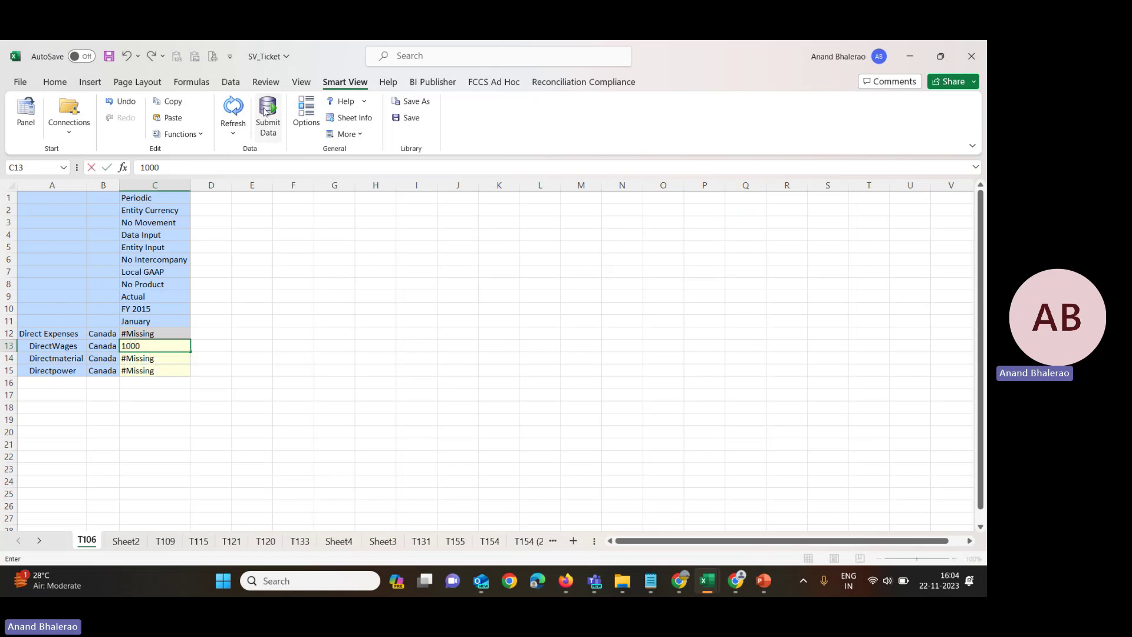
{"action": "key", "text": "Return"}
{"action": "type", "text": "1000"}
{"action": "key", "text": "Return"}
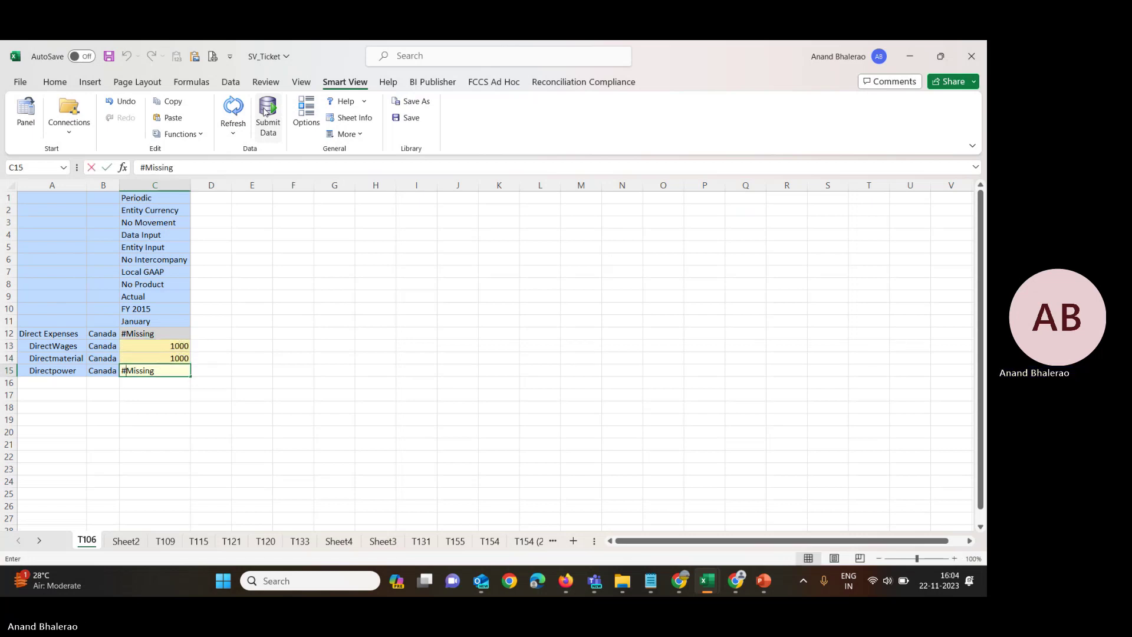
{"action": "type", "text": "1000"}
{"action": "key", "text": "Return"}
{"action": "key", "text": "Up"}
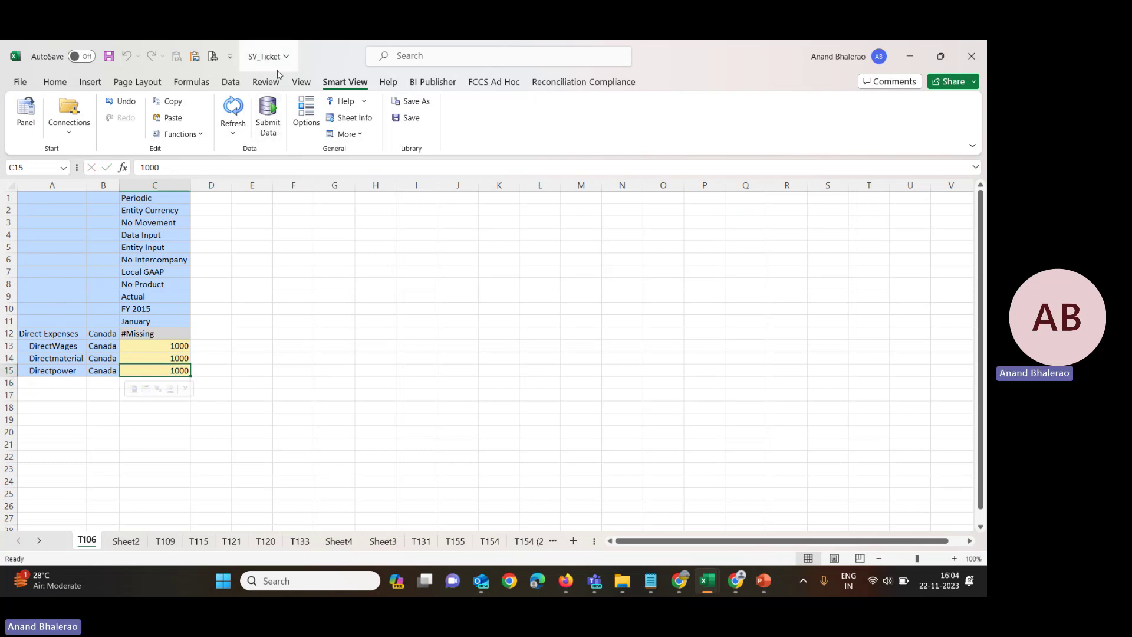
{"action": "left_click", "coordinate": [266, 118]}
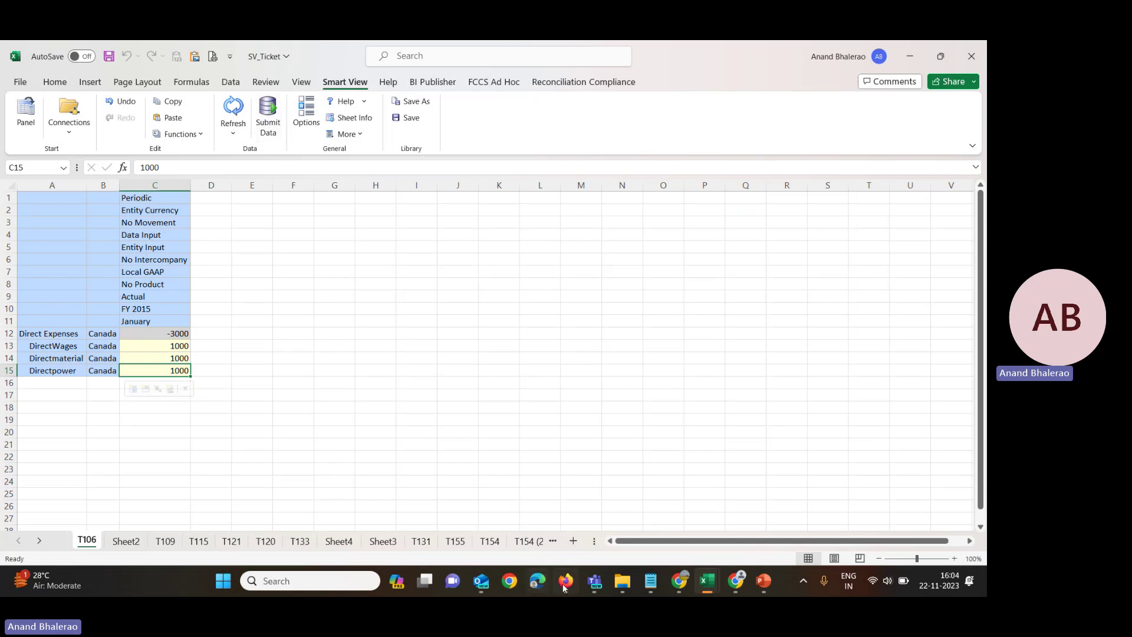
Switch to FCCS in Firefox, set the Consol plan type operator of member 5500101 DirectWages to Addition, and save the member.
{"action": "mouse_move", "coordinate": [564, 587]}
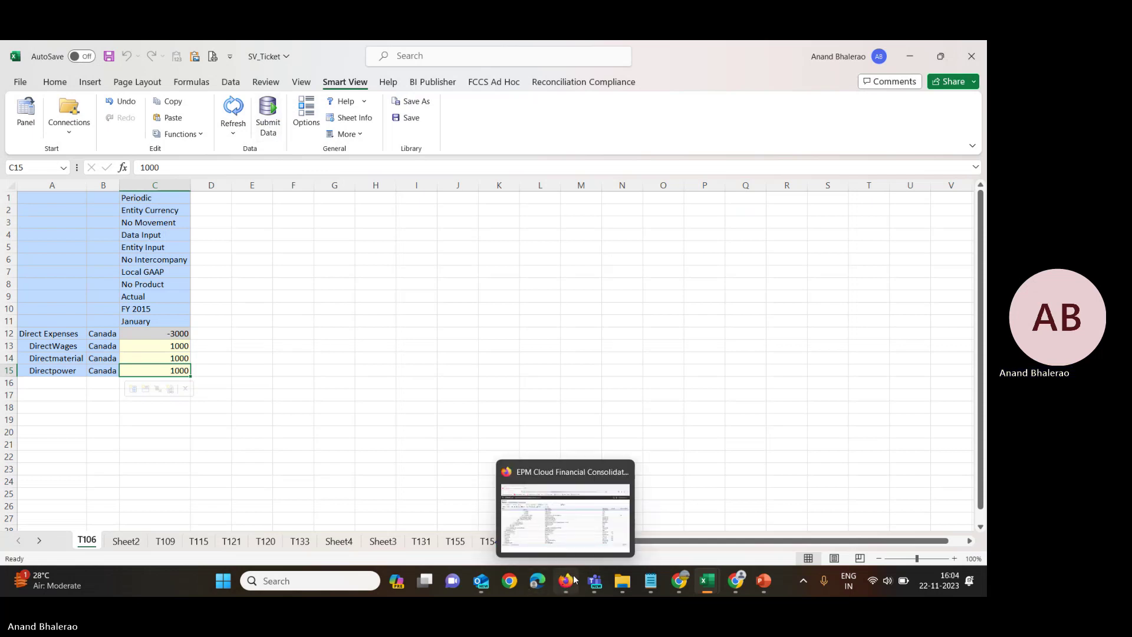
{"action": "left_click", "coordinate": [558, 523]}
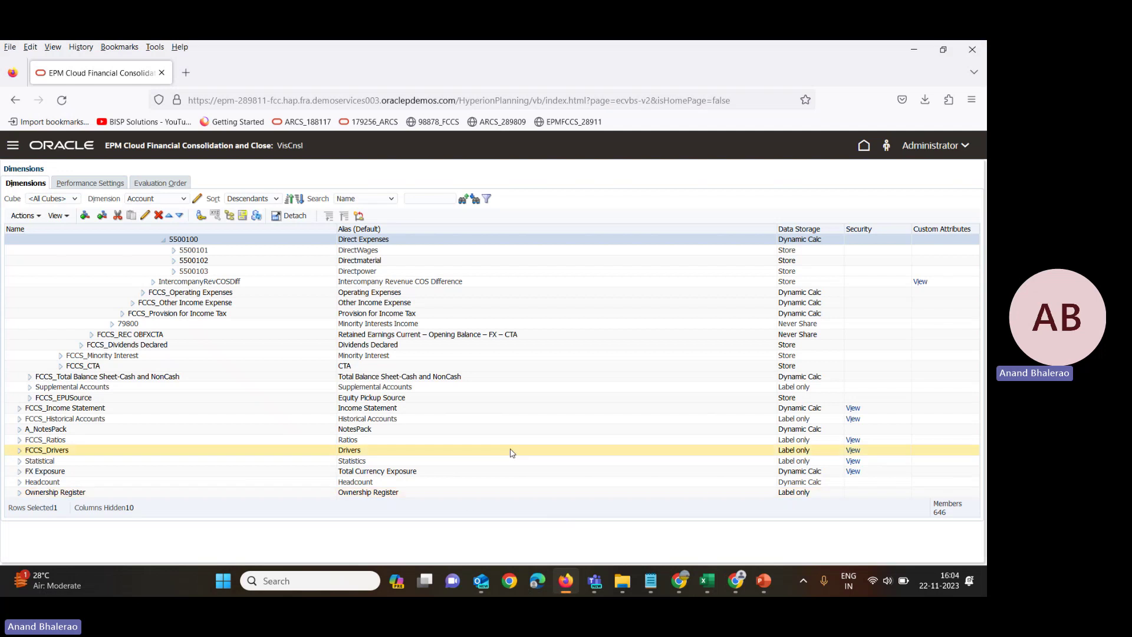
{"action": "scroll", "coordinate": [225, 307], "scroll_direction": "up", "scroll_amount": 4}
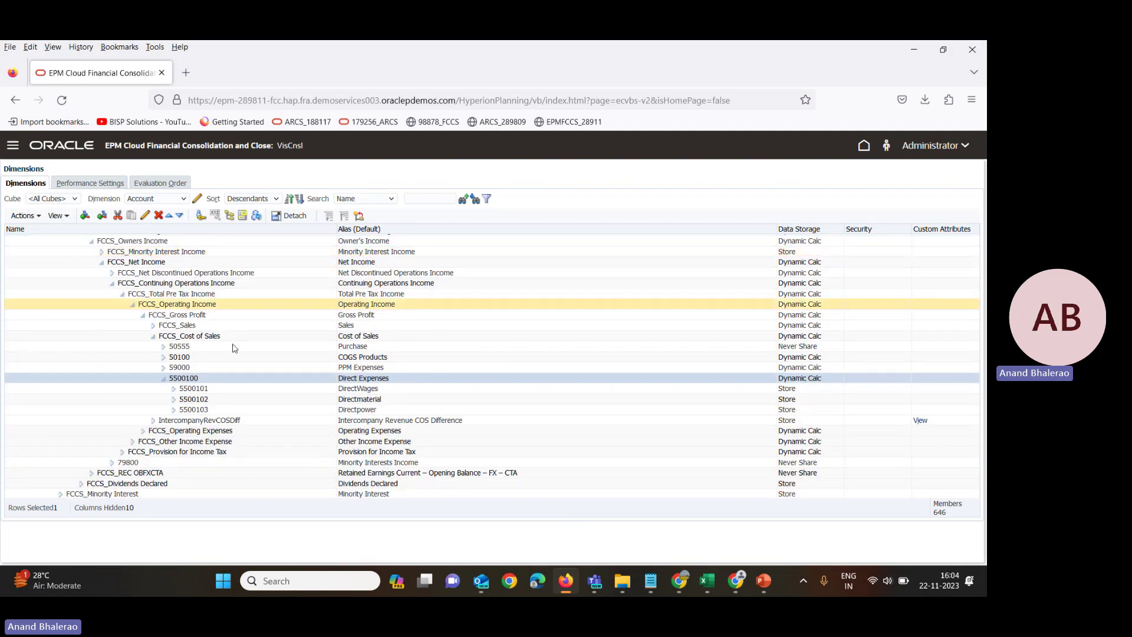
{"action": "left_click", "coordinate": [217, 391]}
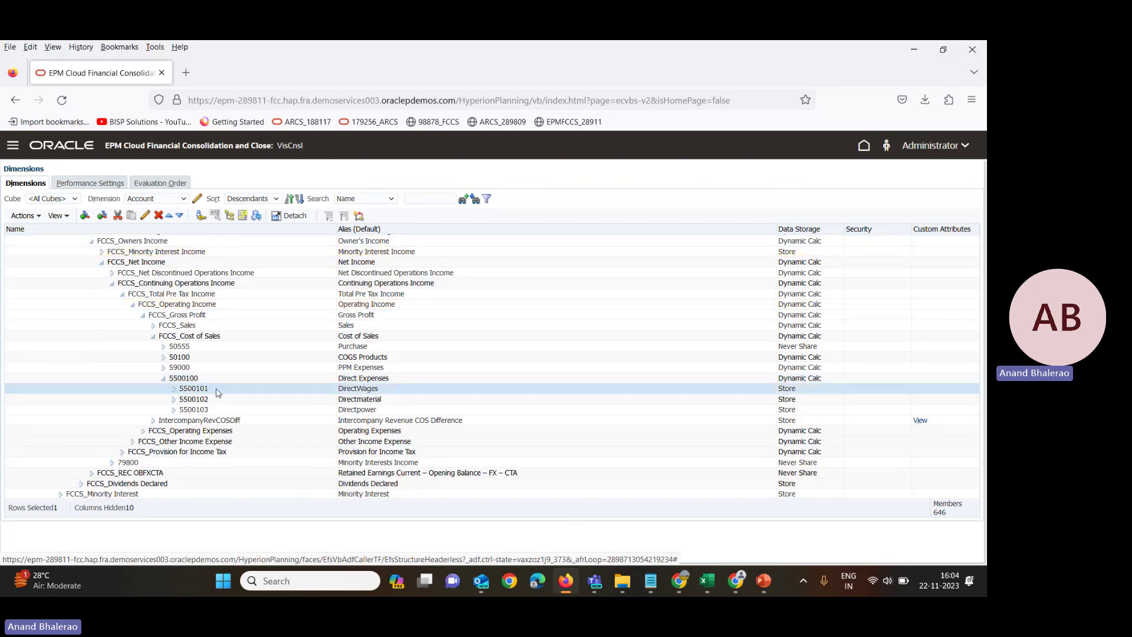
{"action": "left_click", "coordinate": [144, 216]}
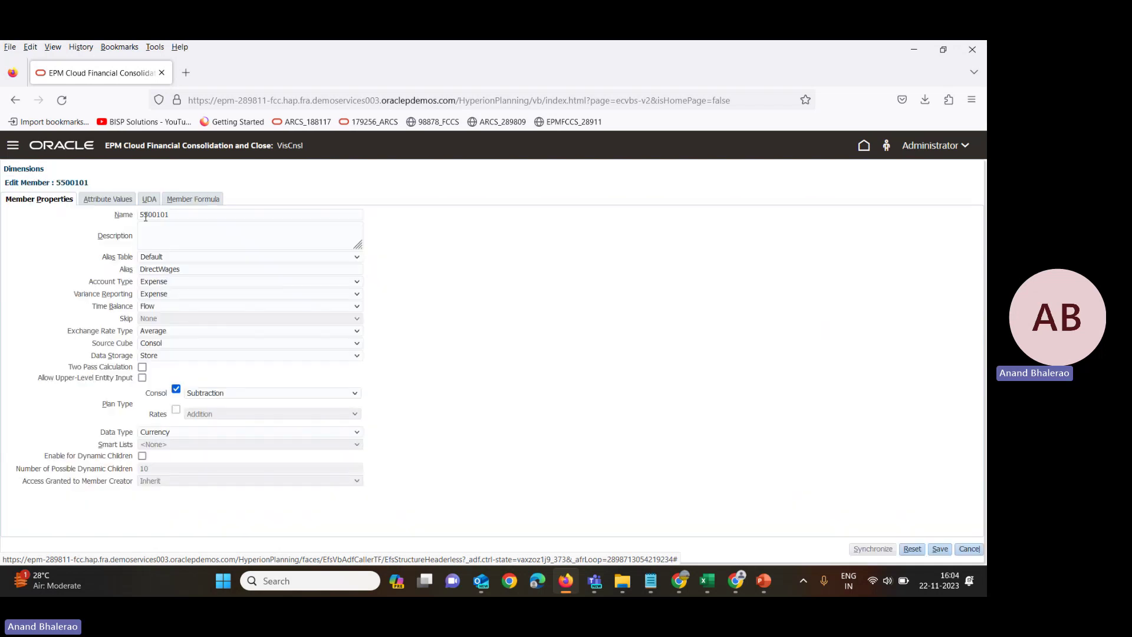
{"action": "left_click", "coordinate": [274, 394]}
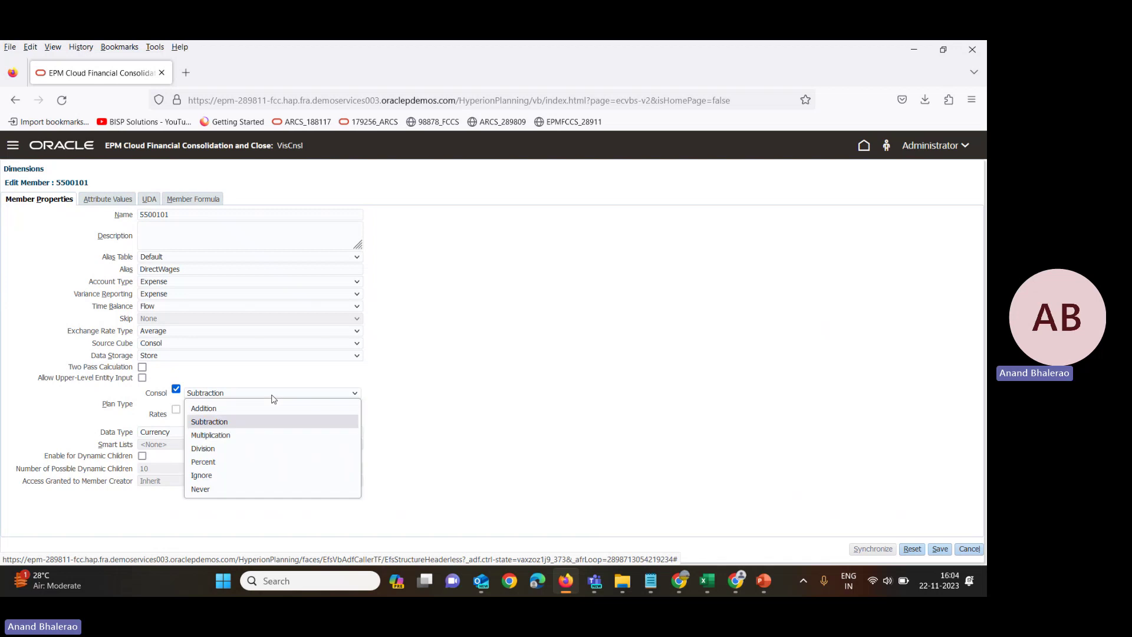
{"action": "left_click", "coordinate": [240, 410]}
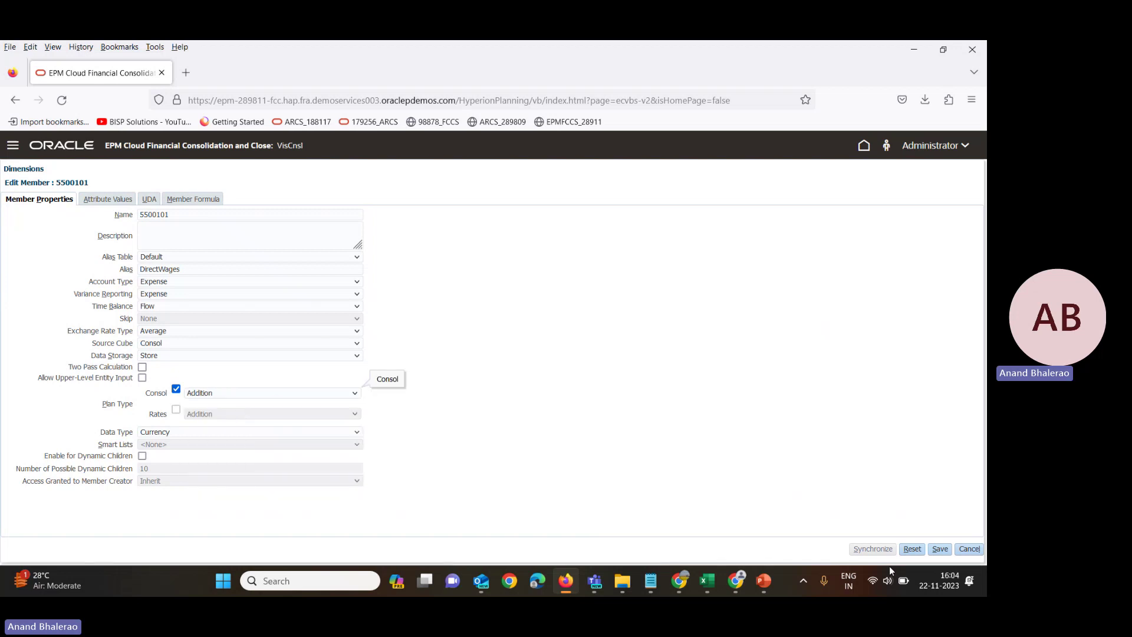
{"action": "left_click", "coordinate": [942, 551]}
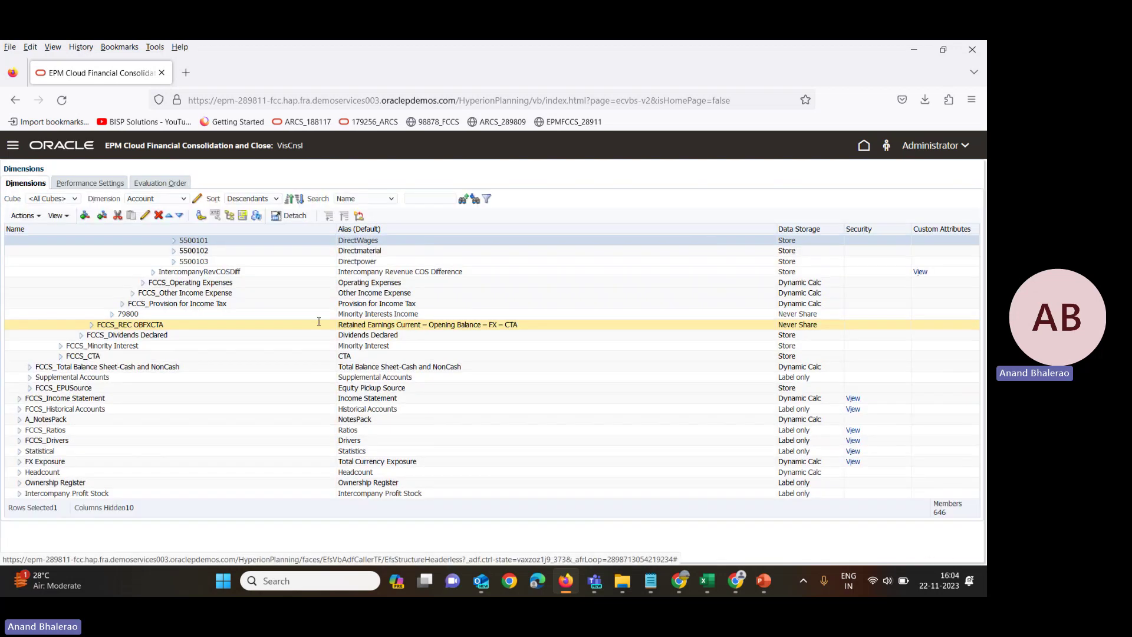
Set the Consol plan type operator of member 5500102 Directmaterial to Addition and save the member.
{"action": "left_click", "coordinate": [215, 320]}
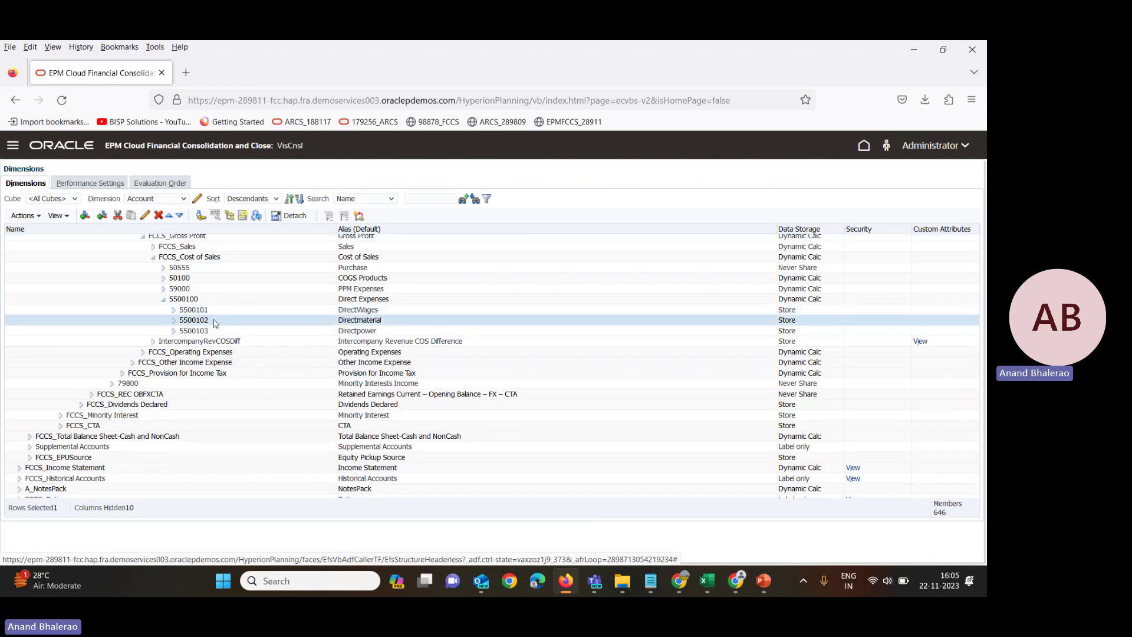
{"action": "left_click", "coordinate": [145, 216]}
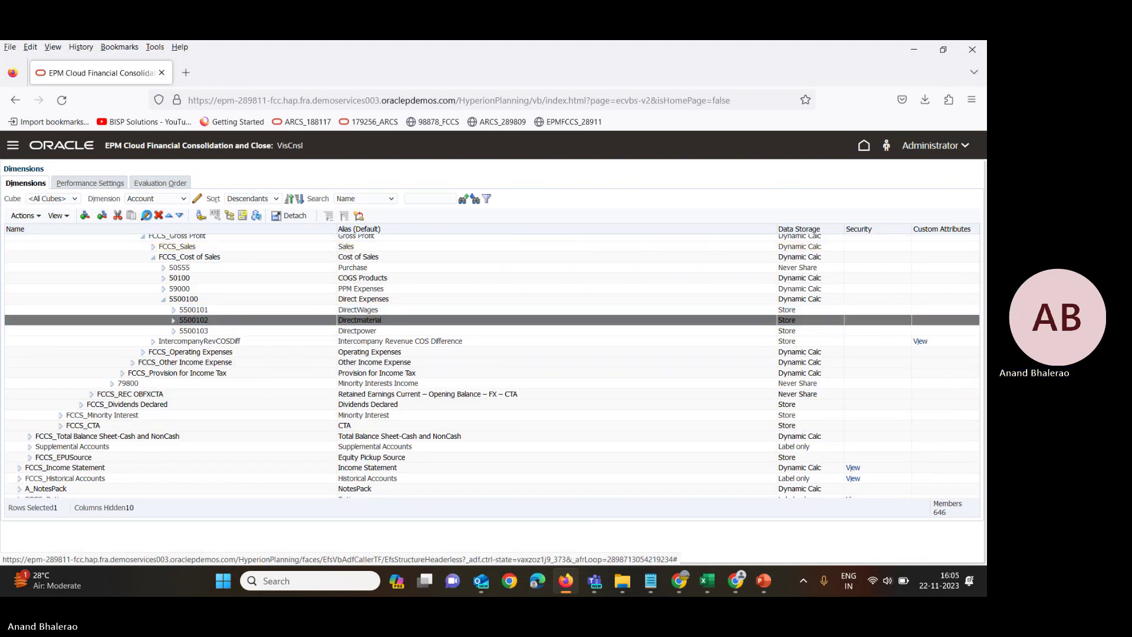
{"action": "left_click", "coordinate": [218, 393]}
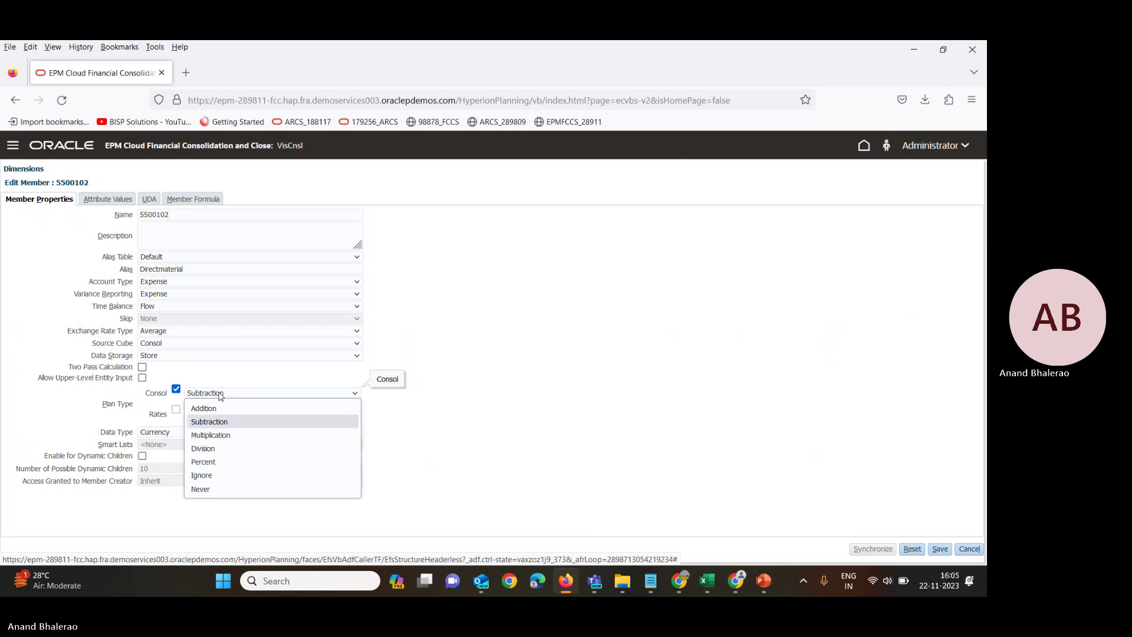
{"action": "left_click", "coordinate": [206, 408]}
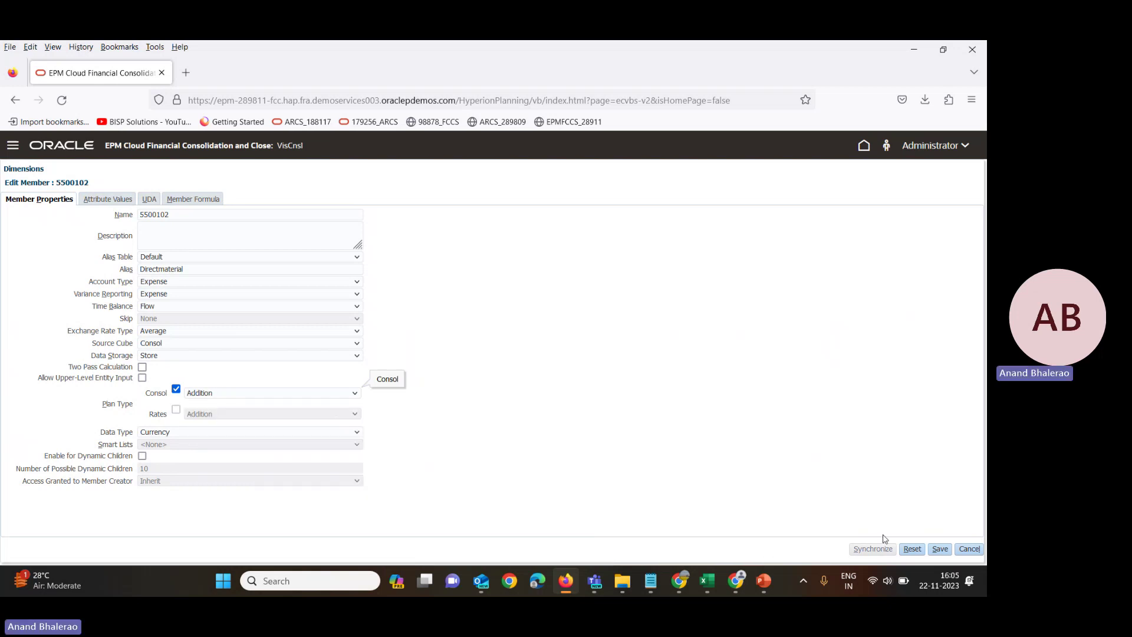
{"action": "left_click", "coordinate": [943, 549]}
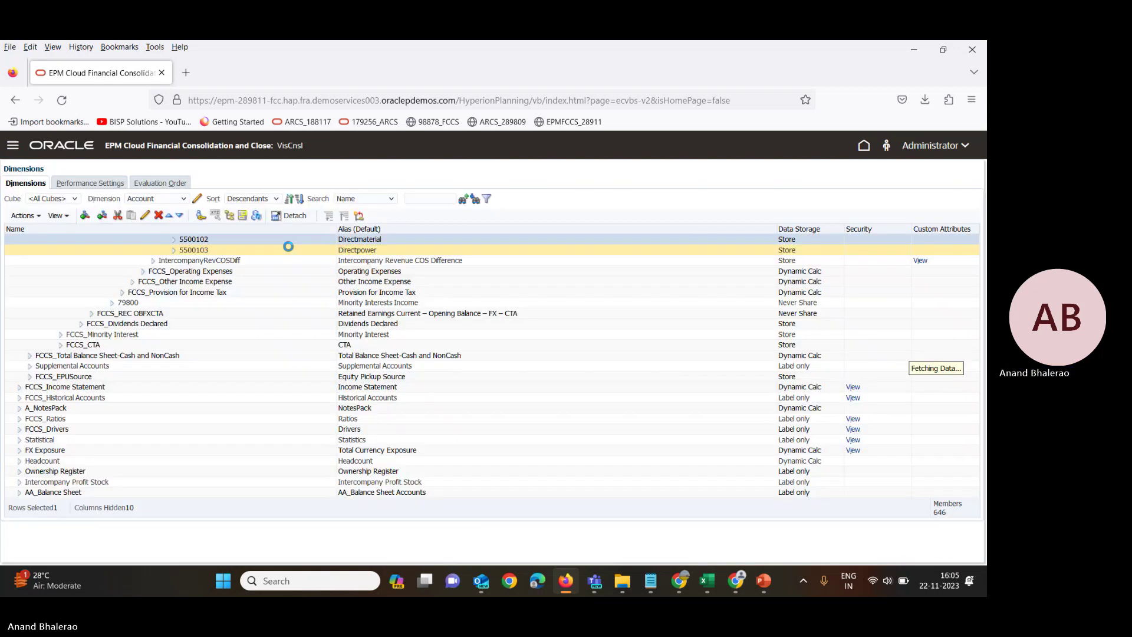
Set the Consol plan type operator of member 5500103 Directpower to Addition and save the member.
{"action": "left_click", "coordinate": [144, 215]}
{"action": "left_click", "coordinate": [221, 395]}
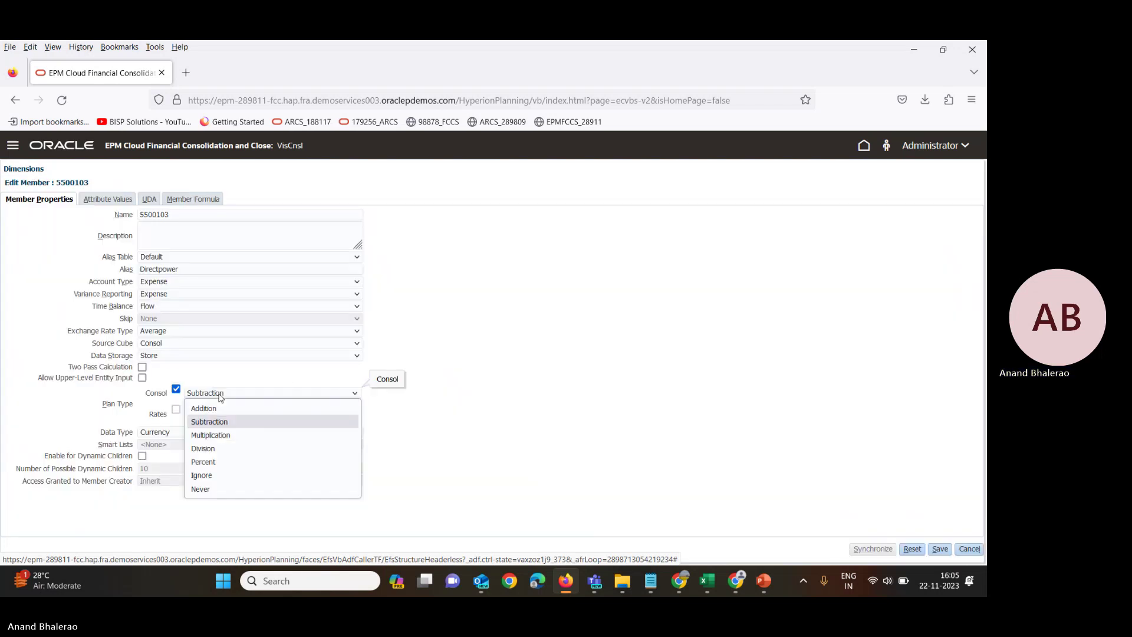
{"action": "left_click", "coordinate": [206, 406]}
{"action": "left_click", "coordinate": [940, 549]}
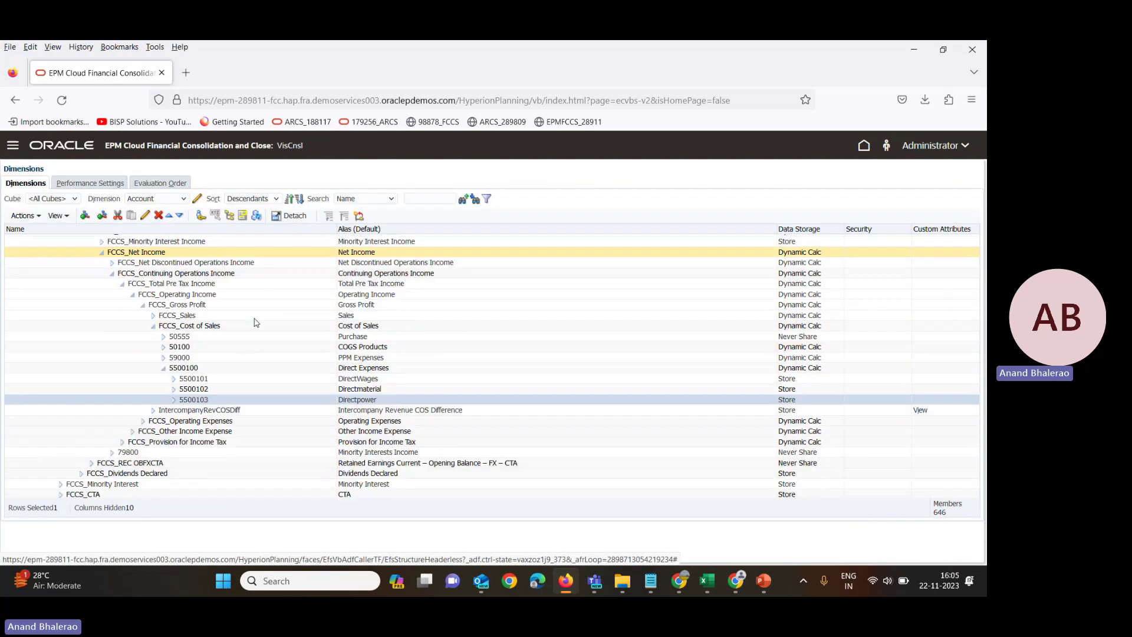
Refresh the cube with the changed Account members and finish the refresh.
{"action": "left_click", "coordinate": [256, 216]}
{"action": "scroll", "coordinate": [326, 389], "scroll_direction": "down", "scroll_amount": 5}
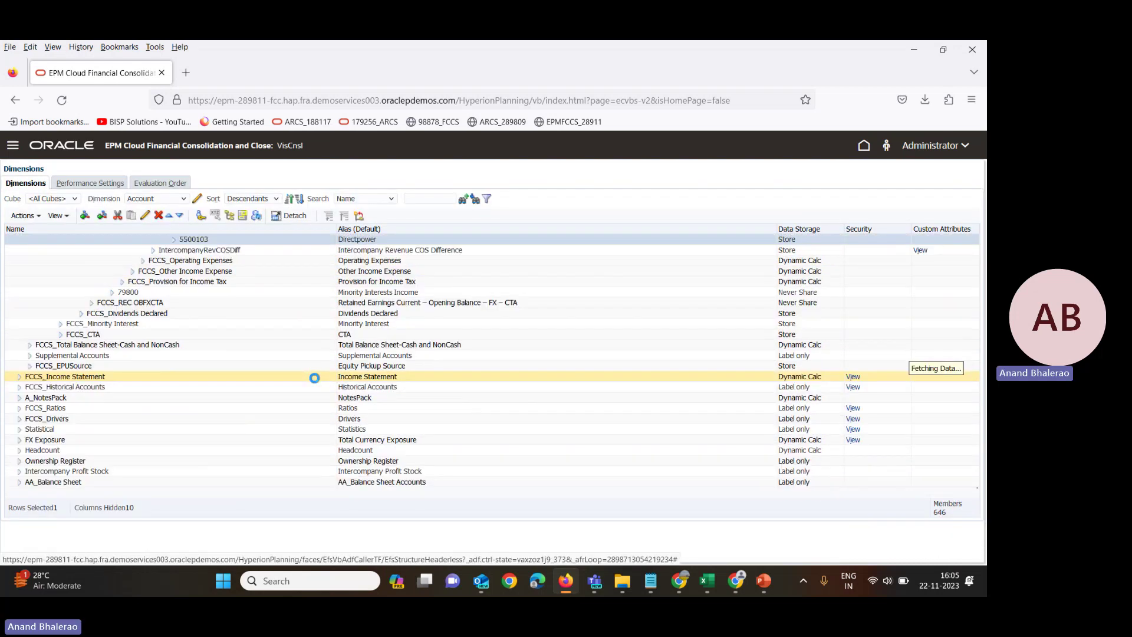
{"action": "left_click", "coordinate": [404, 288]}
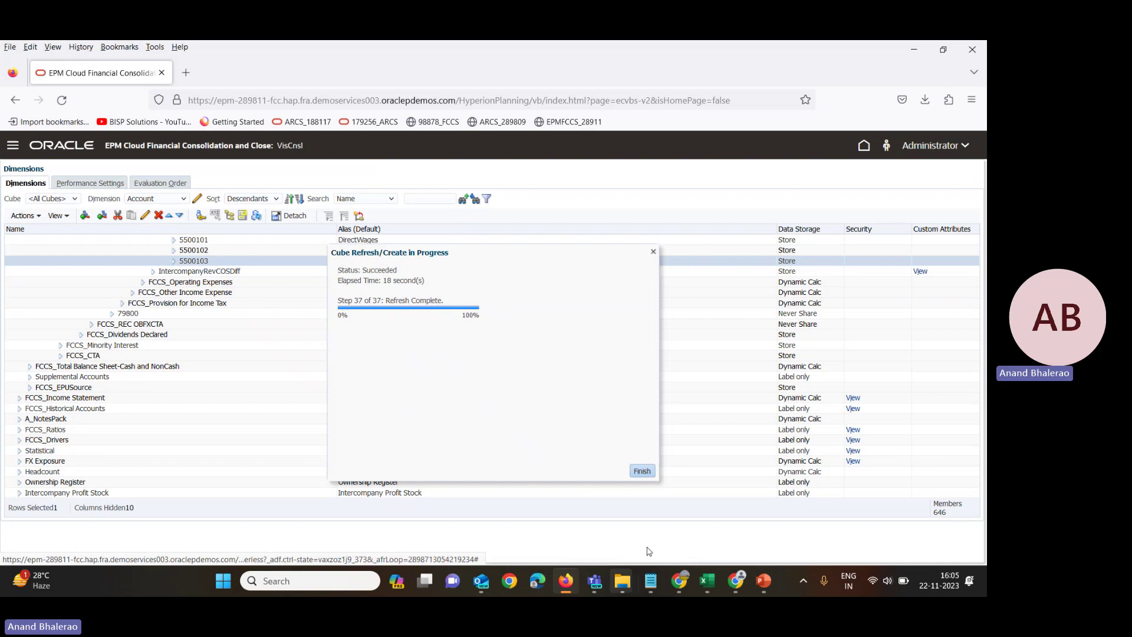
{"action": "left_click", "coordinate": [642, 471]}
Switch to the SV_Ticket workbook in Excel, clear Canada's values in C13:C15 on sheet T106, and submit the data.
{"action": "left_click", "coordinate": [719, 582]}
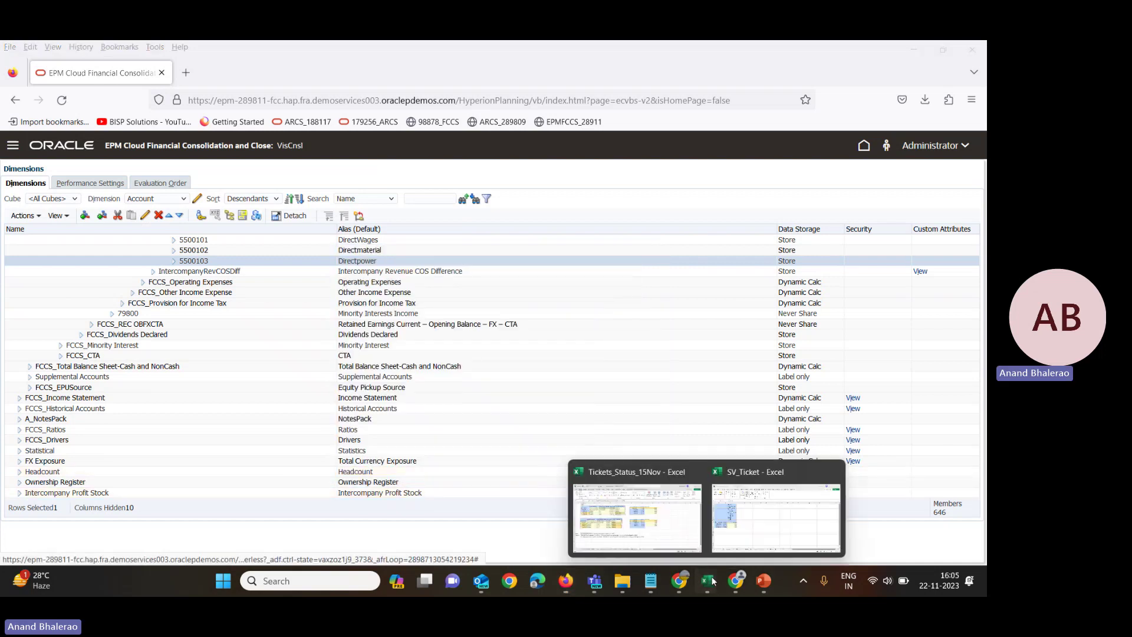
{"action": "left_click", "coordinate": [763, 521]}
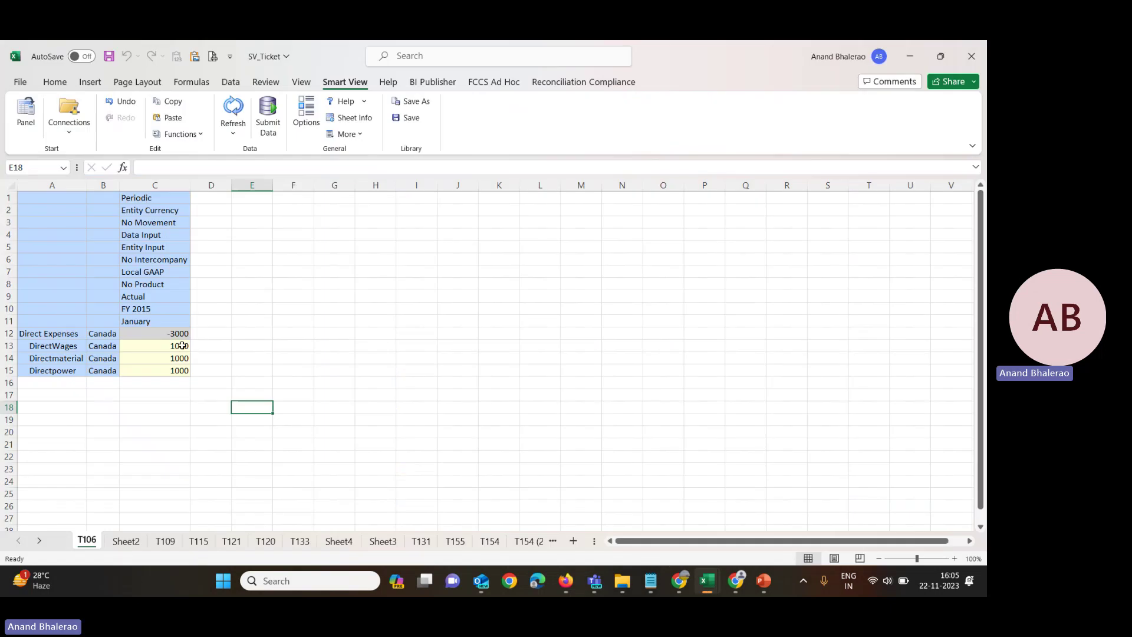
{"action": "left_click_drag", "start_coordinate": [184, 346], "coordinate": [183, 368]}
{"action": "key", "text": "Delete"}
{"action": "left_click", "coordinate": [266, 405]}
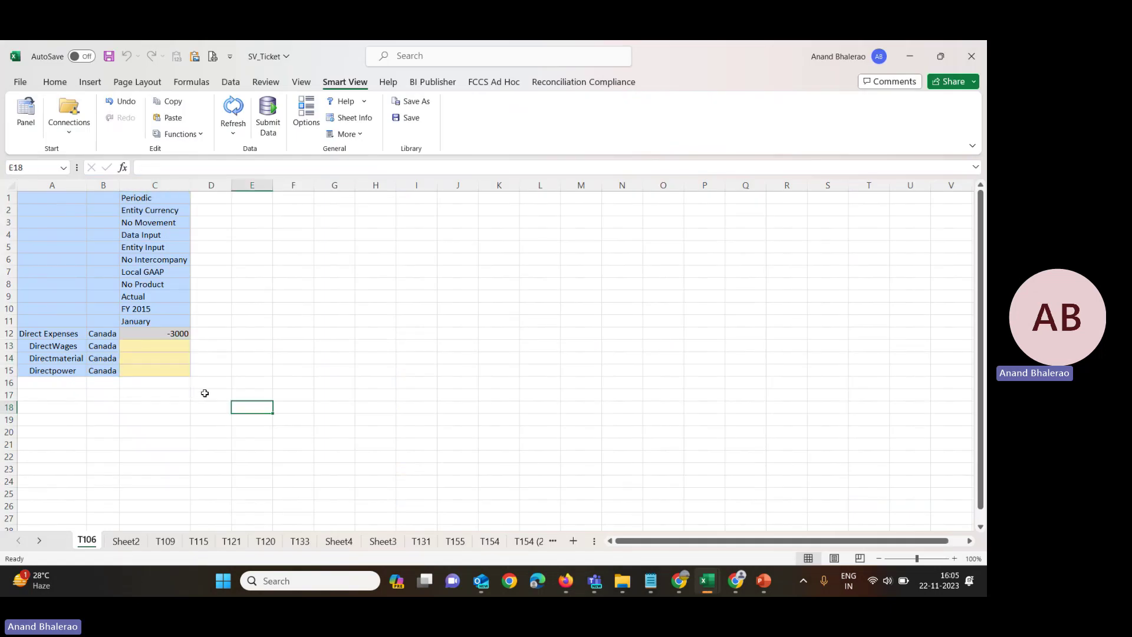
{"action": "left_click", "coordinate": [173, 346]}
{"action": "left_click", "coordinate": [260, 117]}
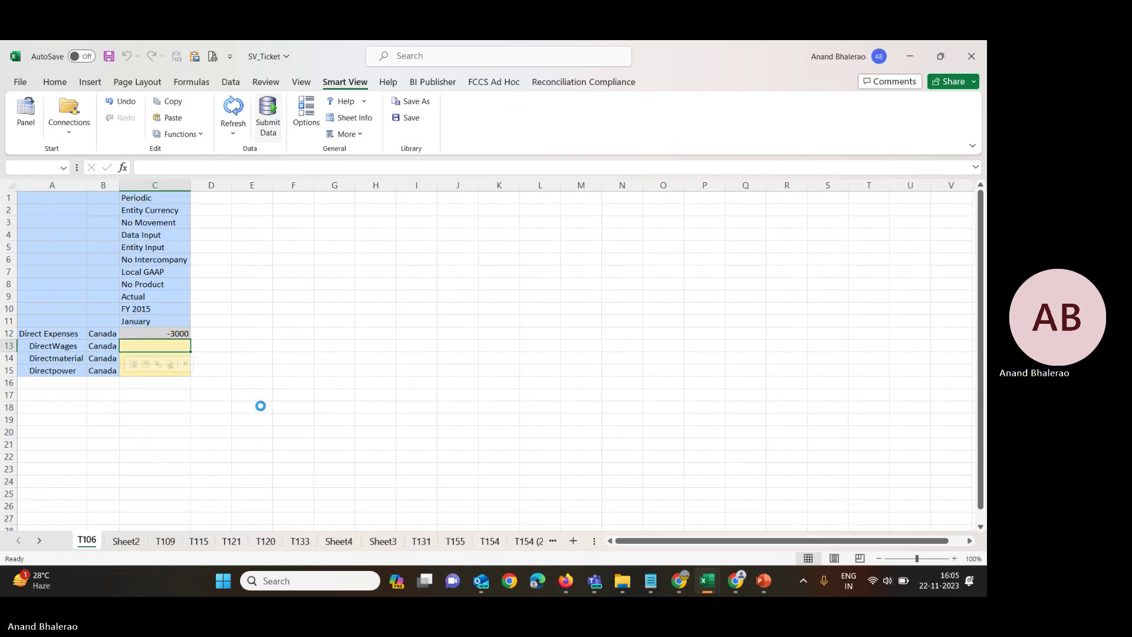
Enter 1000 each for Canada's DirectWages, Directmaterial and Directpower in C13:C15, and submit the data.
{"action": "type", "text": "10"}
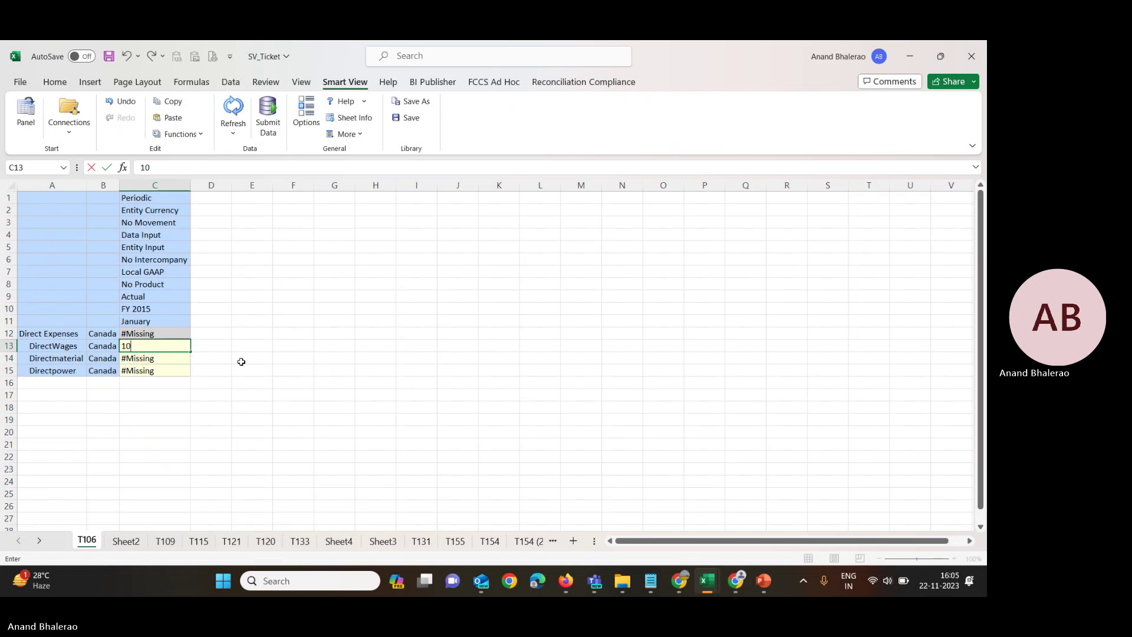
{"action": "type", "text": "00"}
{"action": "key", "text": "Return"}
{"action": "type", "text": "1000"}
{"action": "key", "text": "Return"}
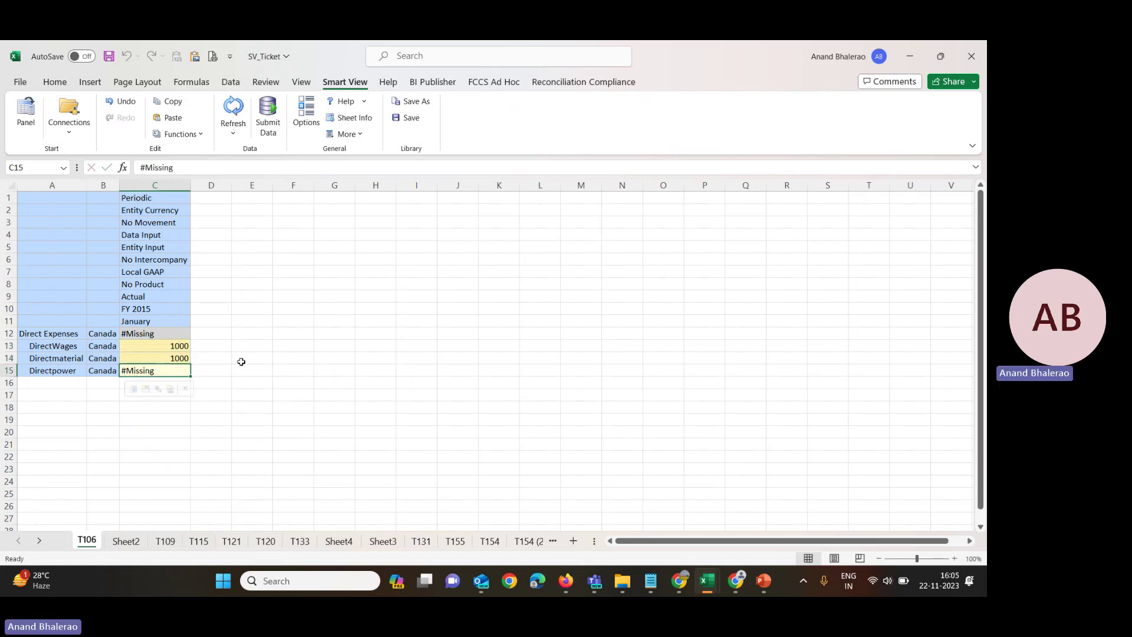
{"action": "type", "text": "1000"}
{"action": "key", "text": "Return"}
{"action": "key", "text": "Up"}
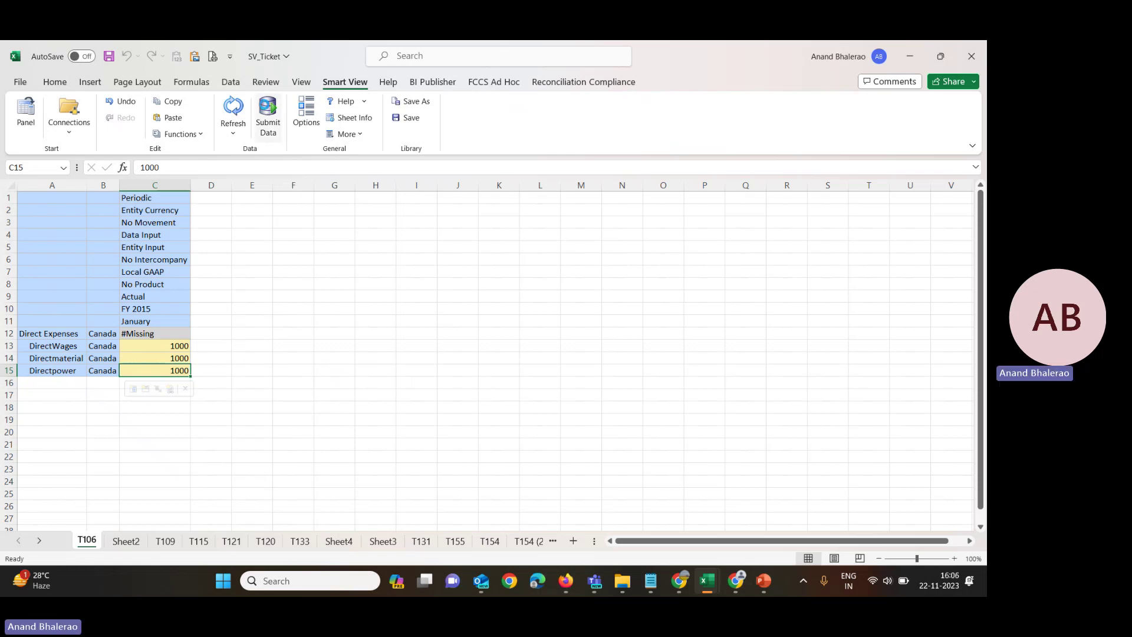
{"action": "left_click", "coordinate": [267, 107]}
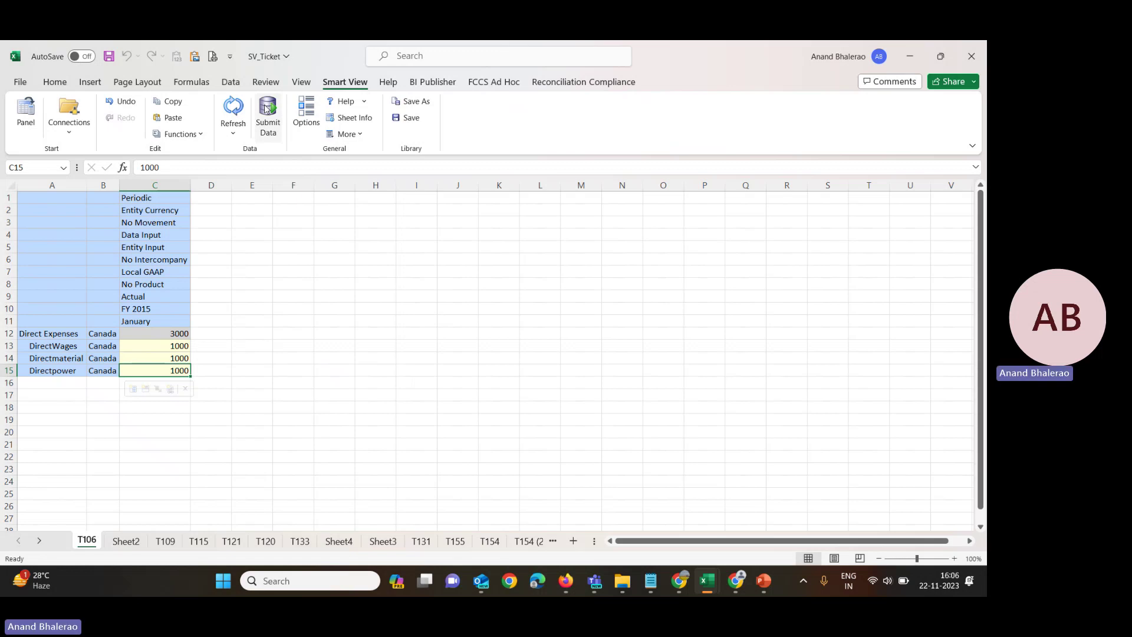
Highlight Canada's Direct Expenses total in C12 with a yellow fill.
{"action": "left_click", "coordinate": [135, 332]}
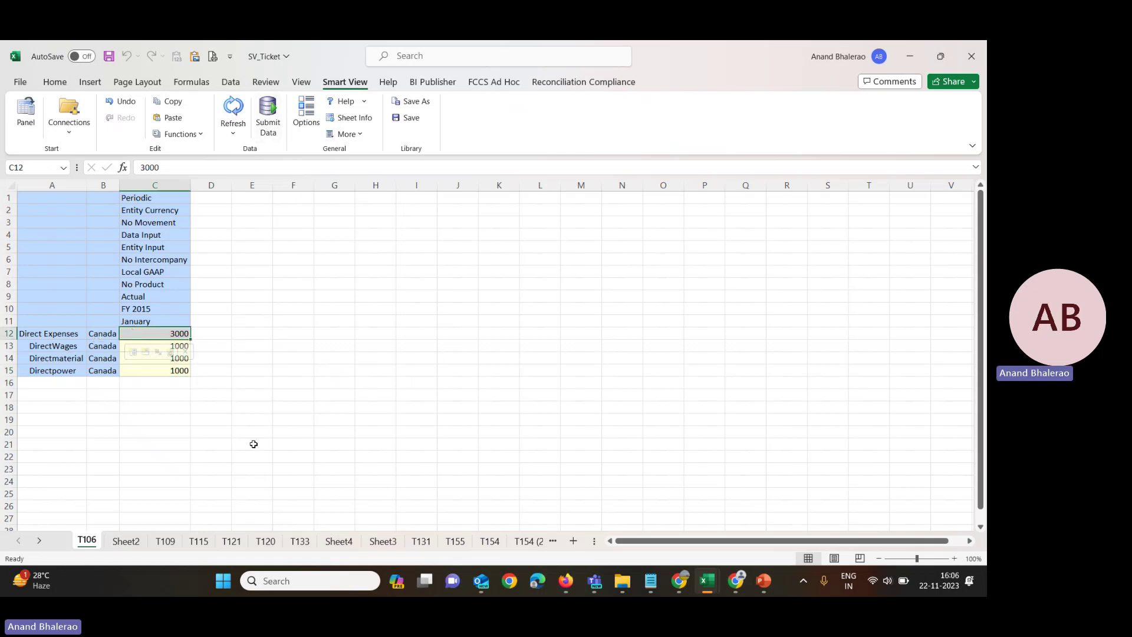
{"action": "left_click", "coordinate": [56, 83]}
{"action": "left_click", "coordinate": [218, 126]}
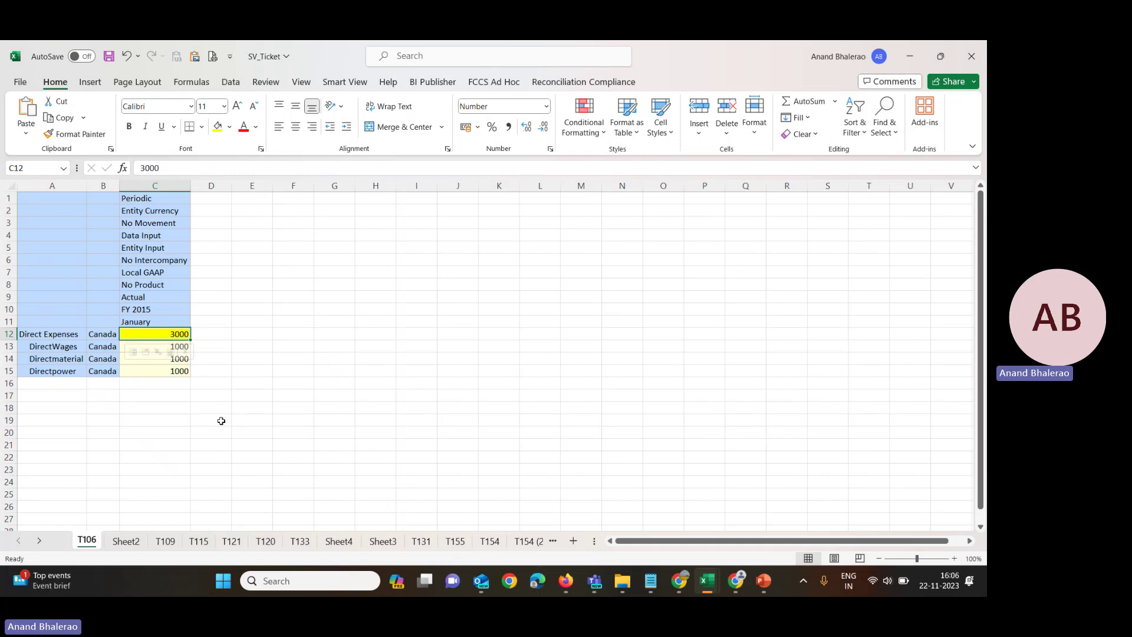
Select the three Direct Expenses child members in A13:A15 and widen column B slightly.
{"action": "left_click", "coordinate": [68, 348]}
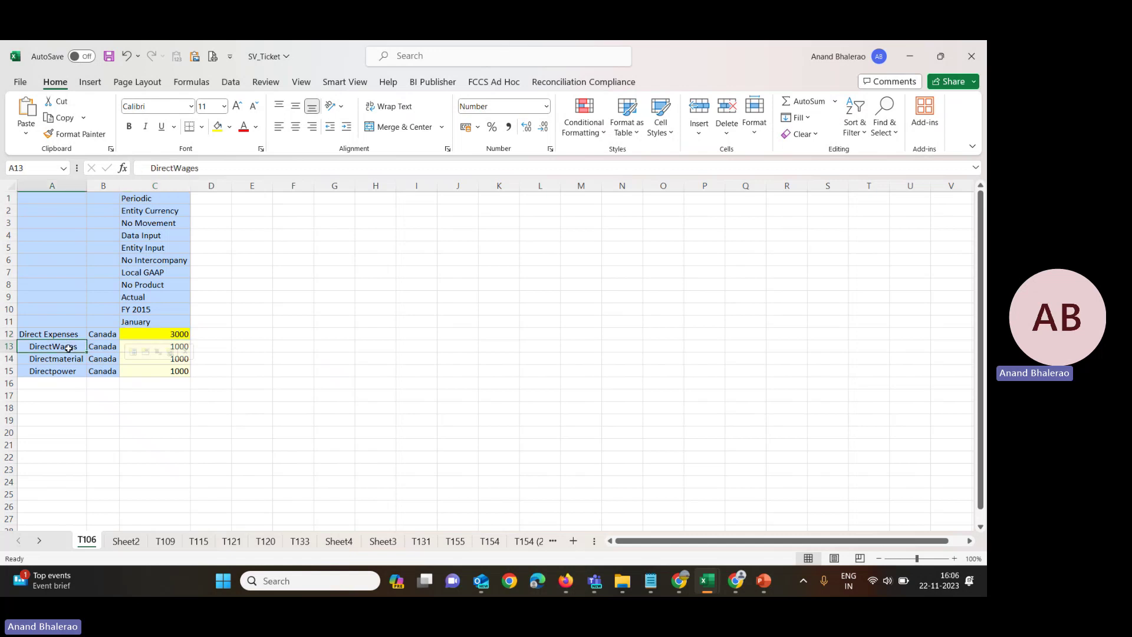
{"action": "left_click_drag", "start_coordinate": [68, 348], "coordinate": [68, 372]}
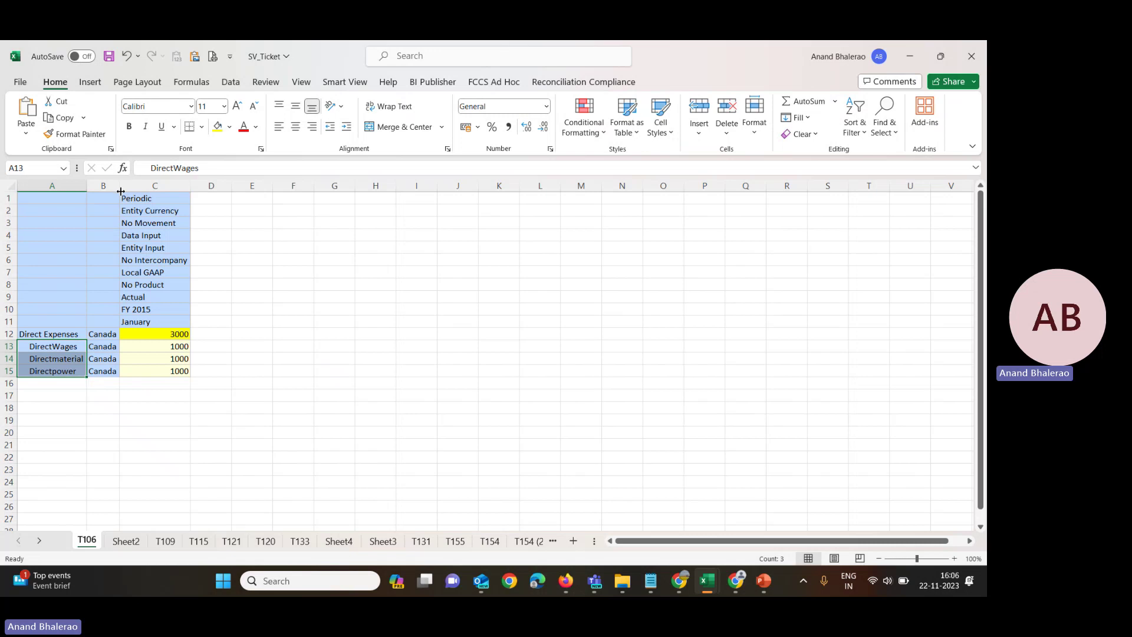
{"action": "left_click_drag", "start_coordinate": [119, 186], "coordinate": [126, 185]}
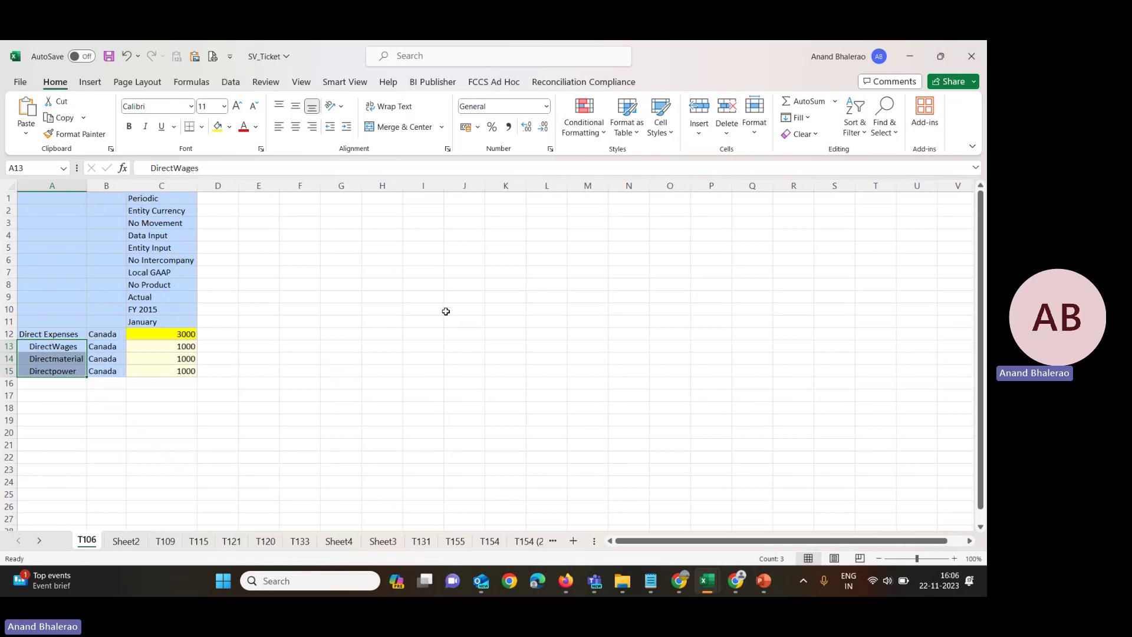
{"action": "left_click", "coordinate": [399, 384]}
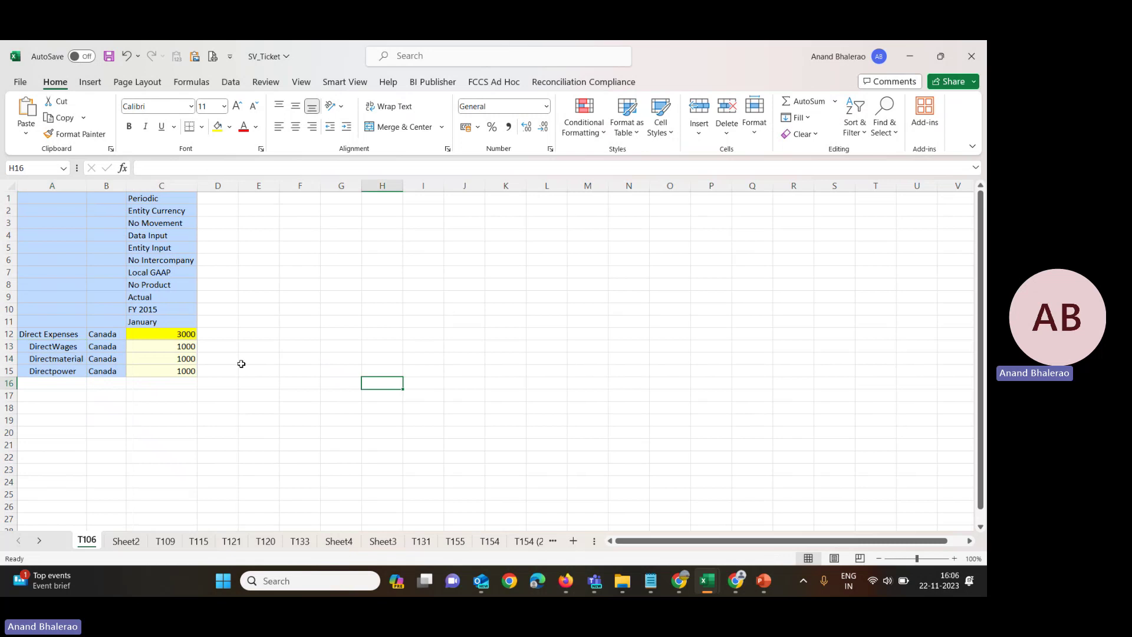
Capture a screenshot of the Smart View grid A1:C15 on sheet T106 for the T106_New presentation.
{"action": "left_click", "coordinate": [133, 311]}
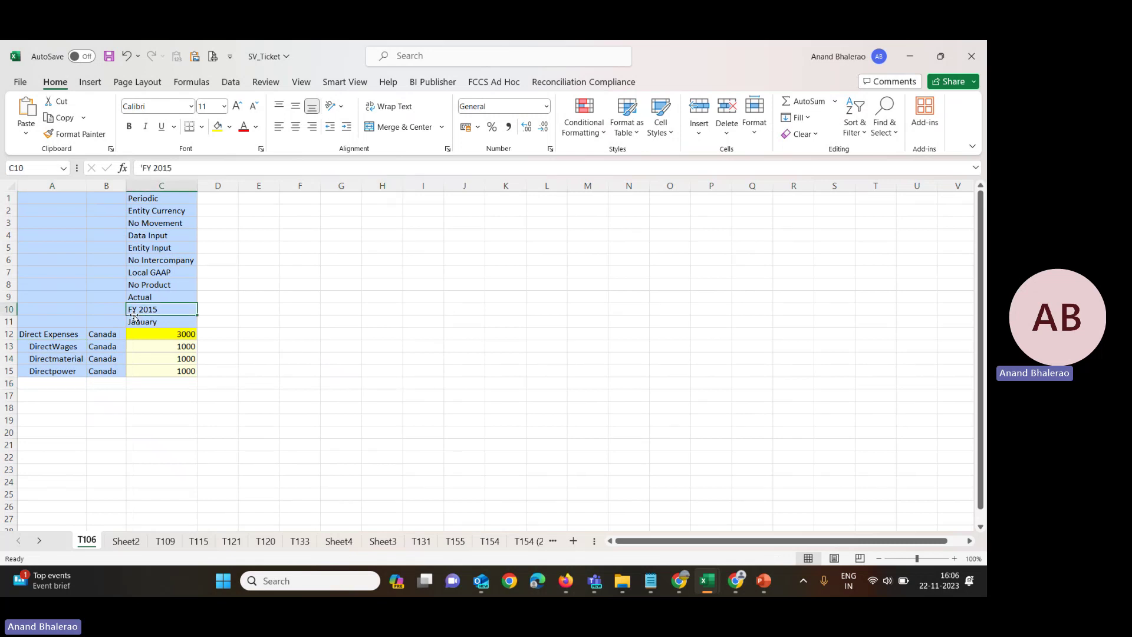
{"action": "key", "text": "super+shift+s"}
{"action": "left_click_drag", "start_coordinate": [14, 193], "coordinate": [197, 384]}
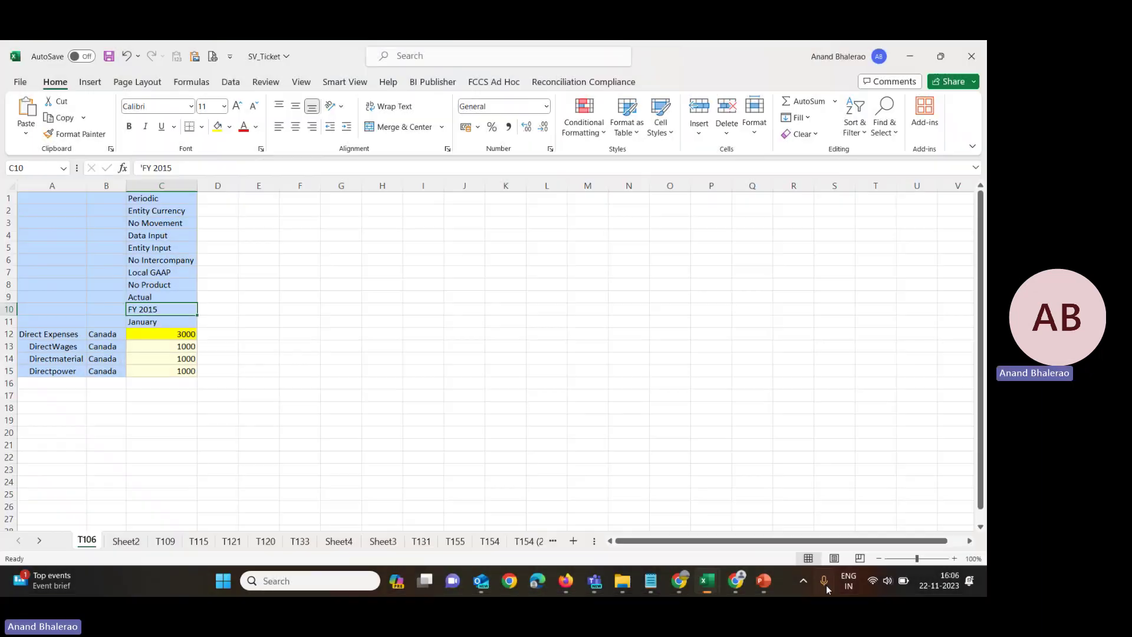
{"action": "mouse_move", "coordinate": [769, 580]}
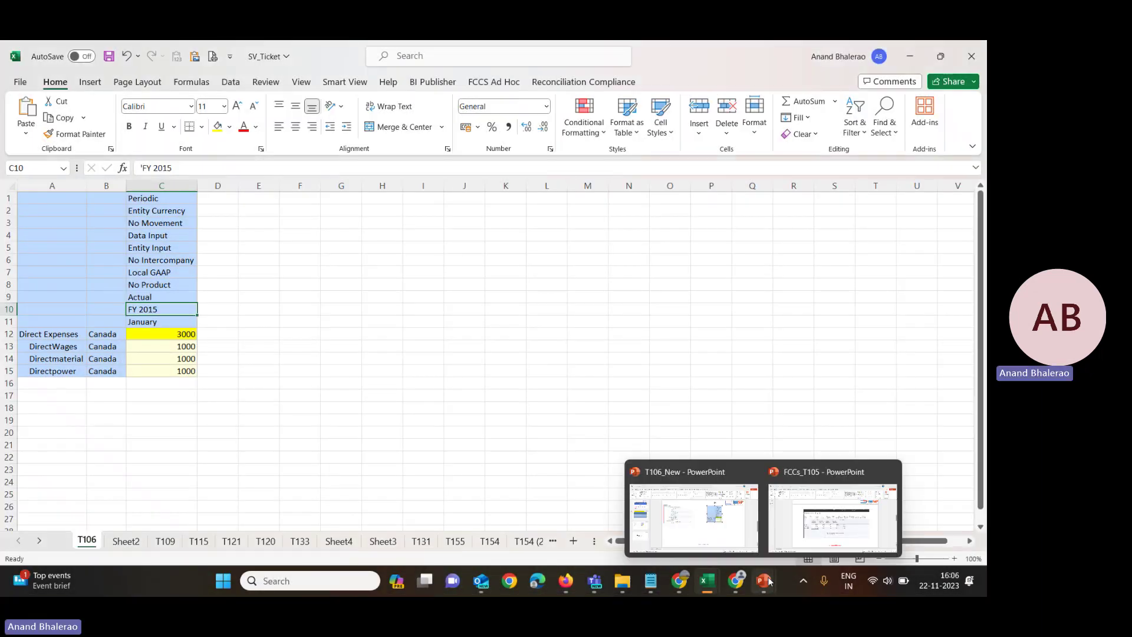